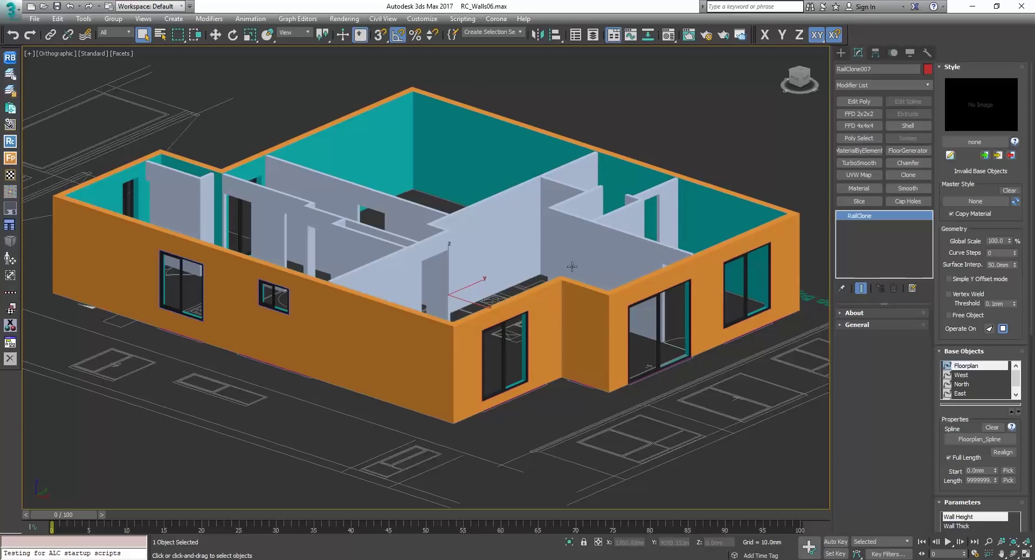
Step: Set the Wall Height parameter of the exterior RailClone walls to 2756 mm
alt+middle_drag(584, 245, 677, 336)
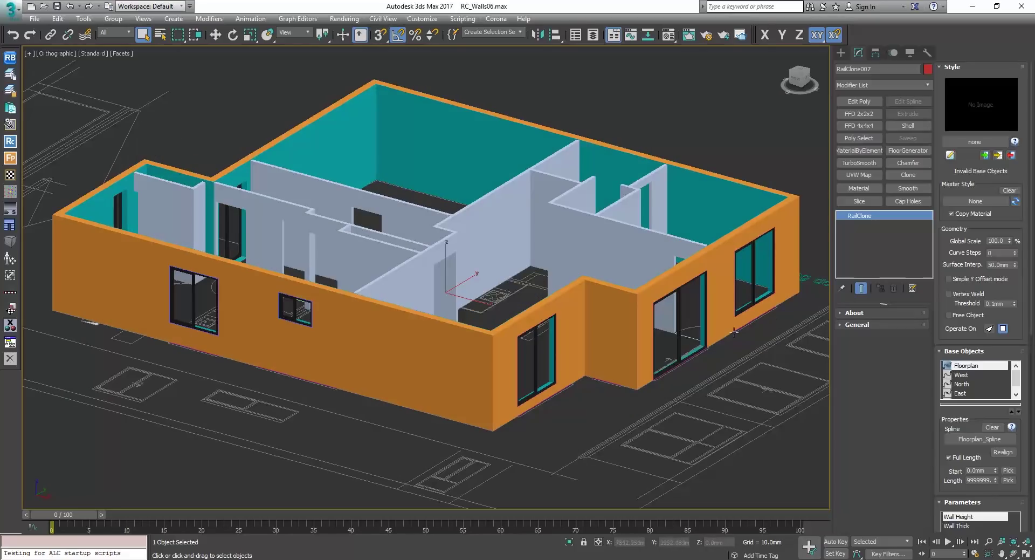
scroll(943, 335, down, 3)
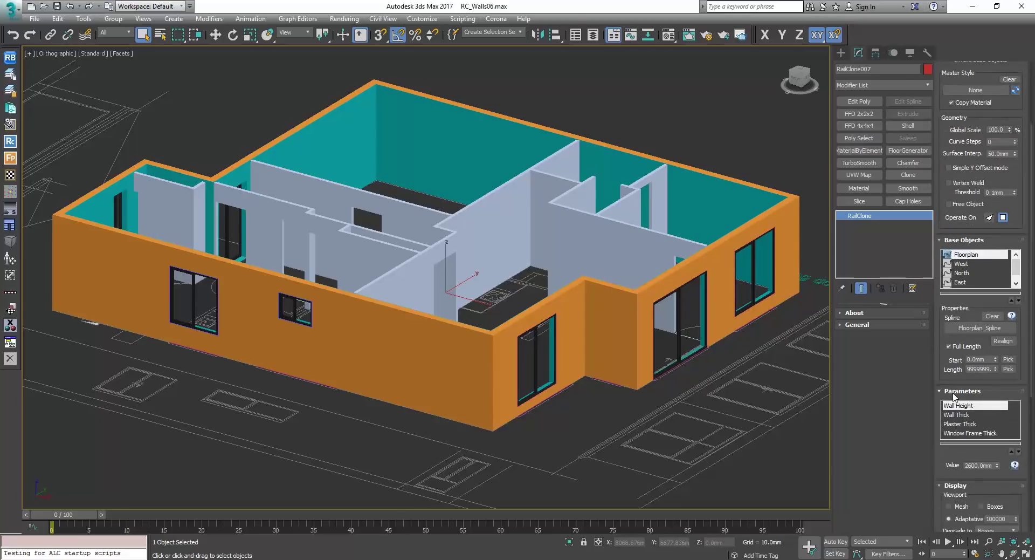
scroll(942, 367, down, 1)
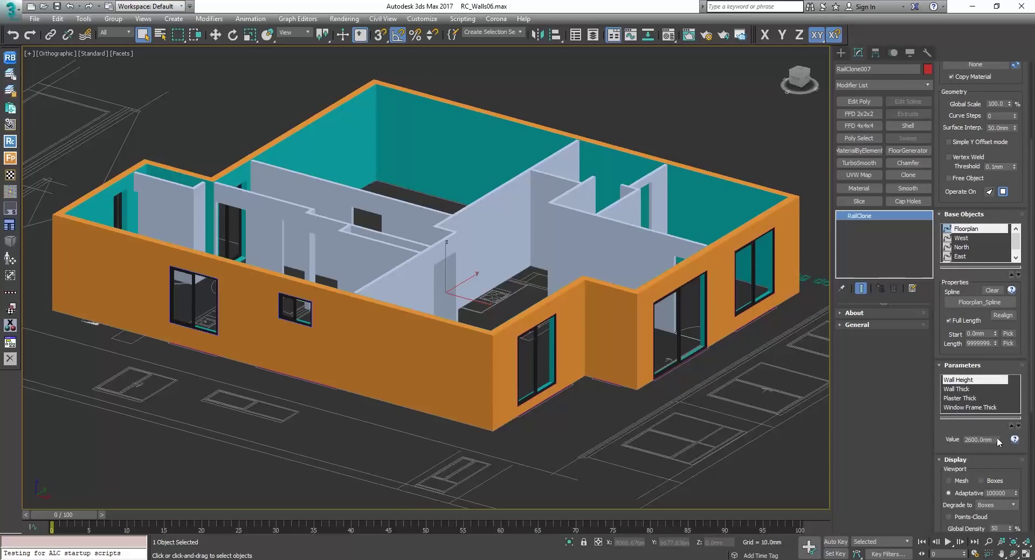
mouse_move(997, 440)
mouse_down()
mouse_move(997, 387)
mouse_move(999, 438)
mouse_up()
Step: Try other Plaster Thick values on the exterior walls' inner layer, ending at 10 mm
alt+middle_drag(596, 317, 615, 278)
scroll(617, 277, up, 5)
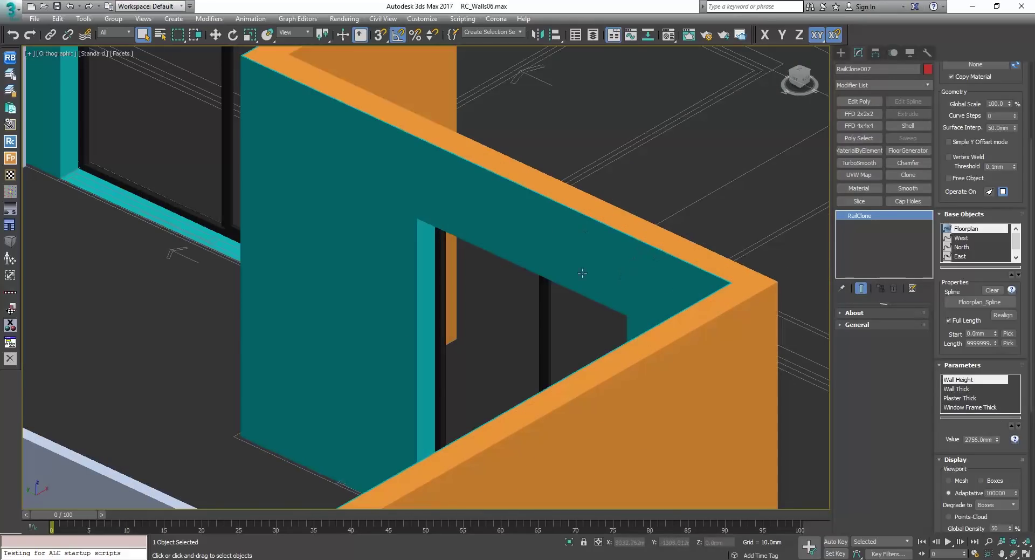
middle_drag(319, 84, 441, 258)
scroll(367, 221, up, 4)
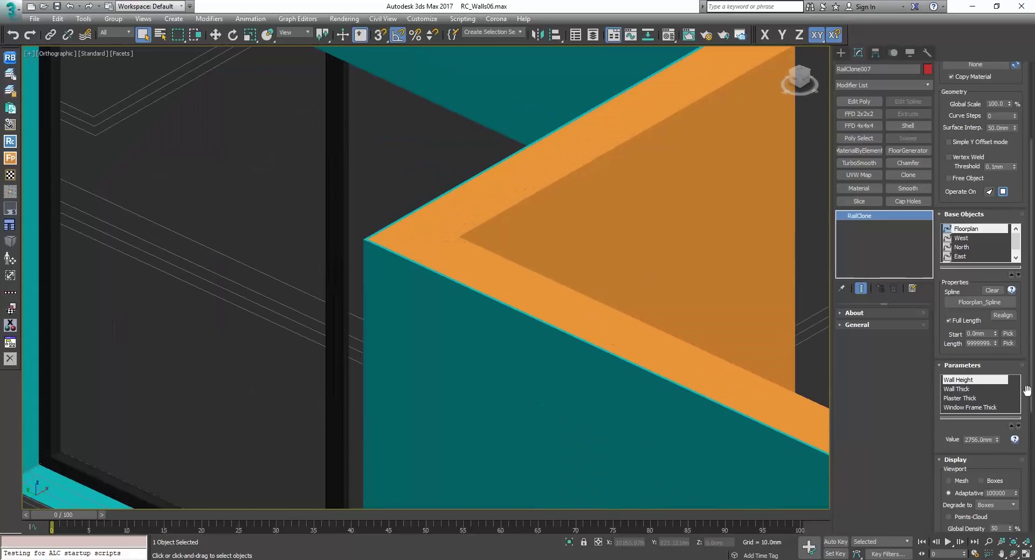
click(971, 398)
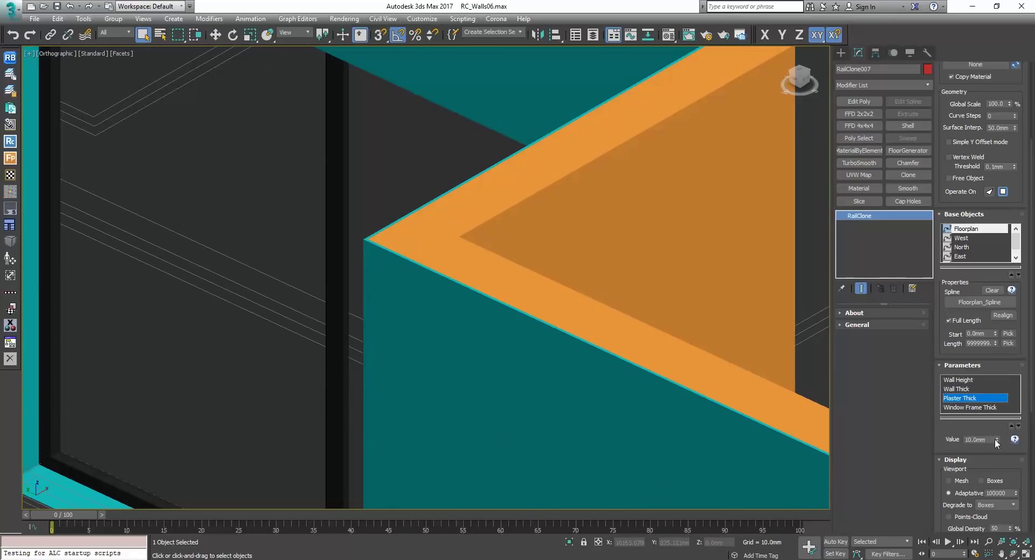
drag(997, 440, 924, 302)
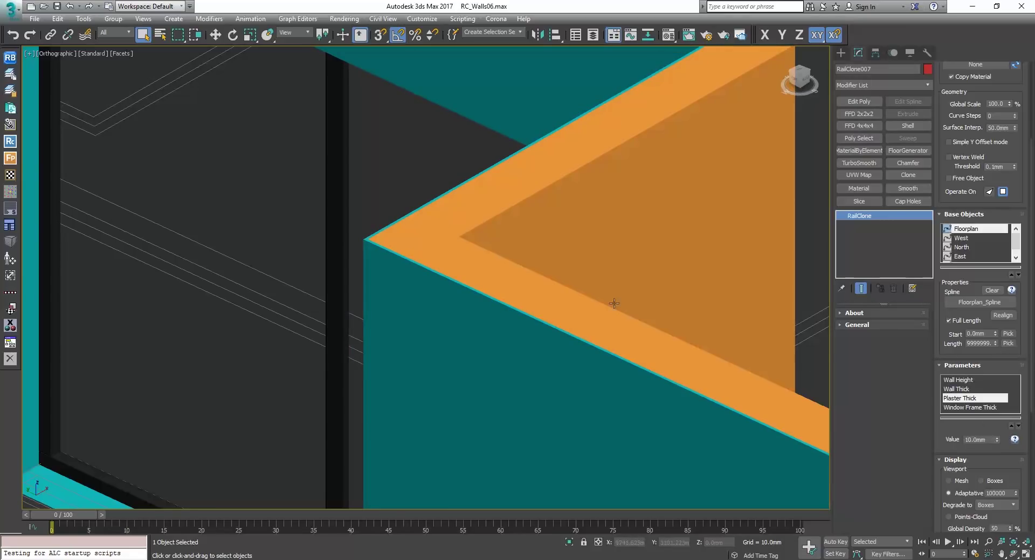
Step: Set the Wall Thick parameter of the exterior walls to 116 mm
scroll(500, 301, down, 6)
scroll(522, 294, up, 3)
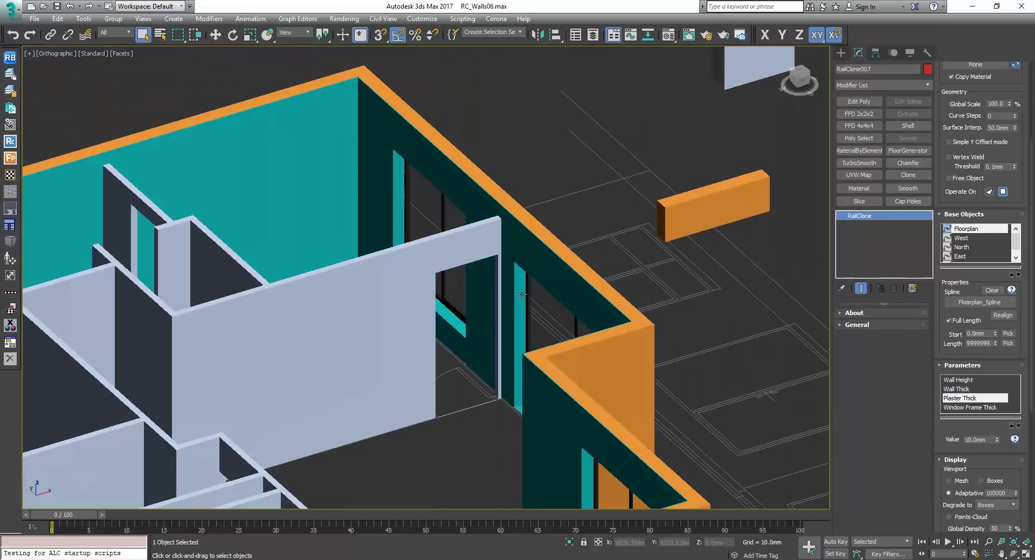
click(973, 388)
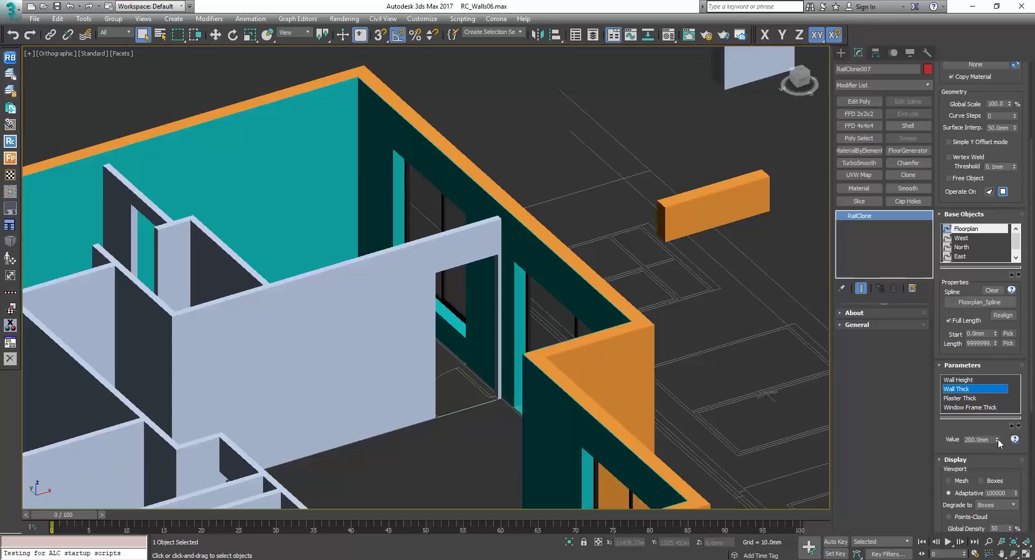
drag(998, 438, 1002, 462)
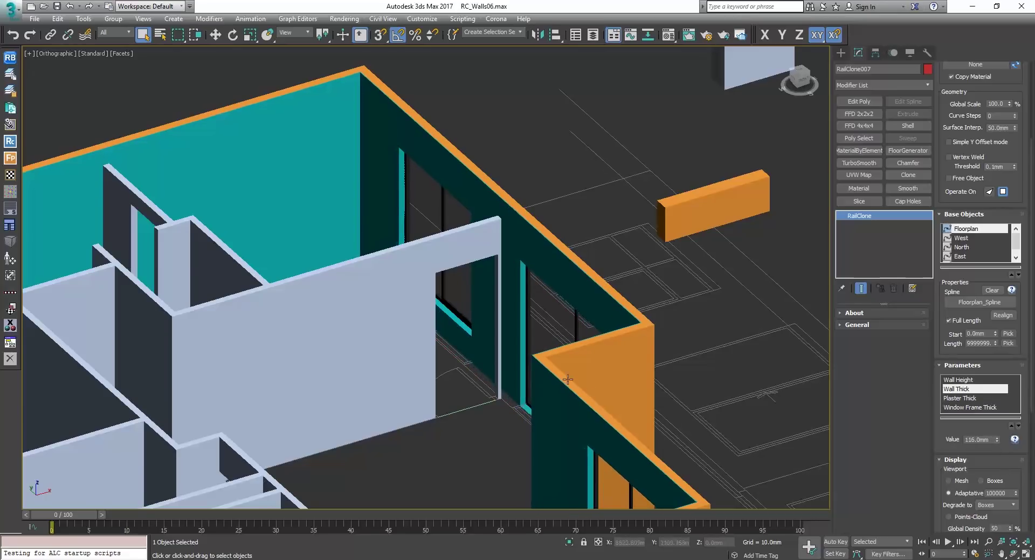
Step: Set Wall Thick to 229.68 mm against the floor plan lines in the top wireframe view
key(t)
key(F3)
scroll(459, 231, up, 6)
middle_drag(629, 215, 504, 342)
middle_drag(704, 242, 426, 231)
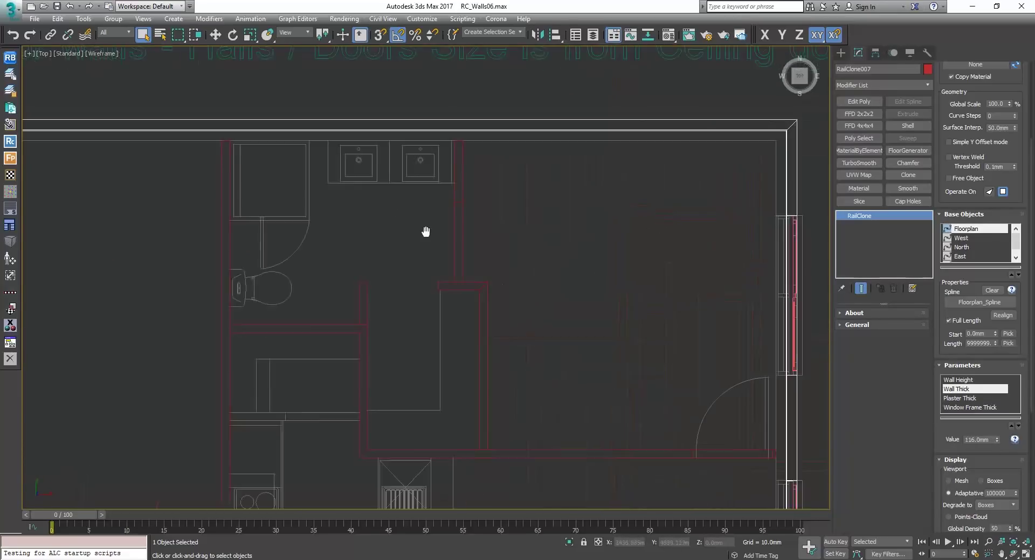
scroll(426, 231, down, 6)
scroll(430, 293, up, 12)
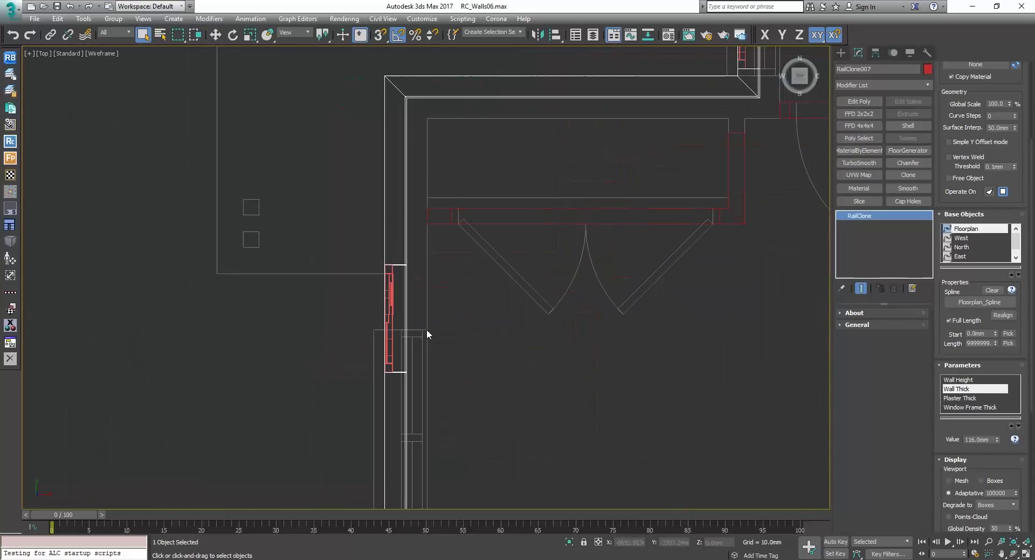
middle_drag(537, 207, 531, 299)
scroll(530, 299, up, 3)
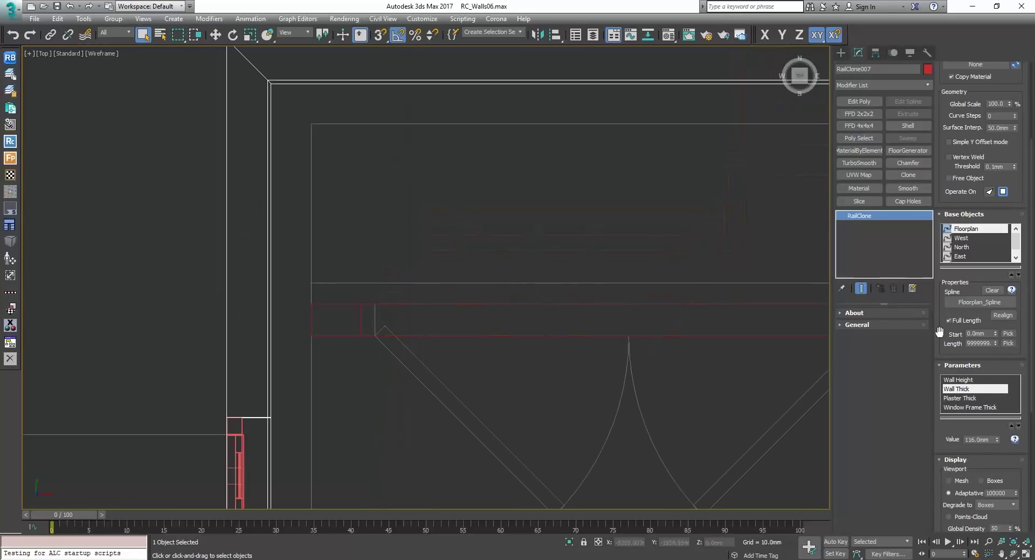
click(982, 380)
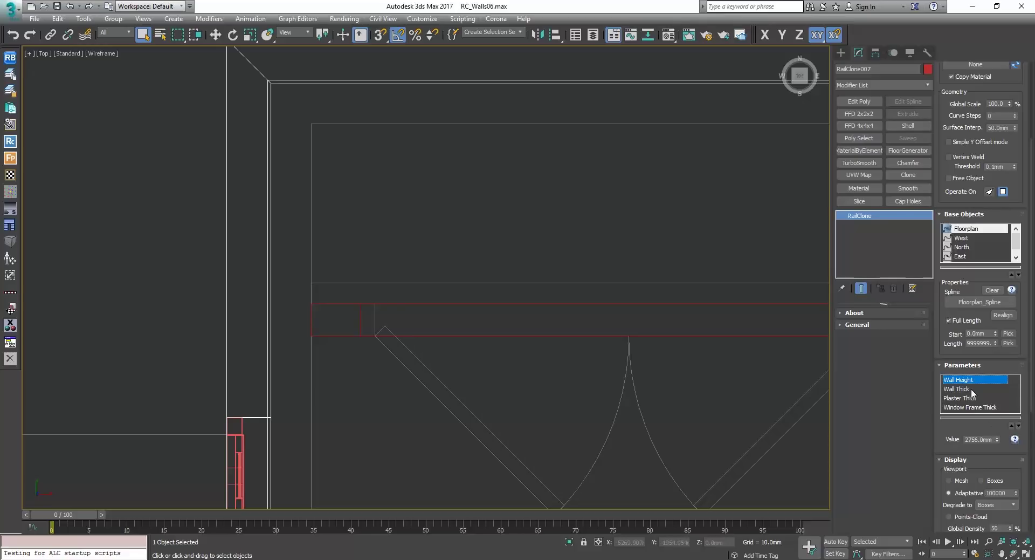
click(971, 389)
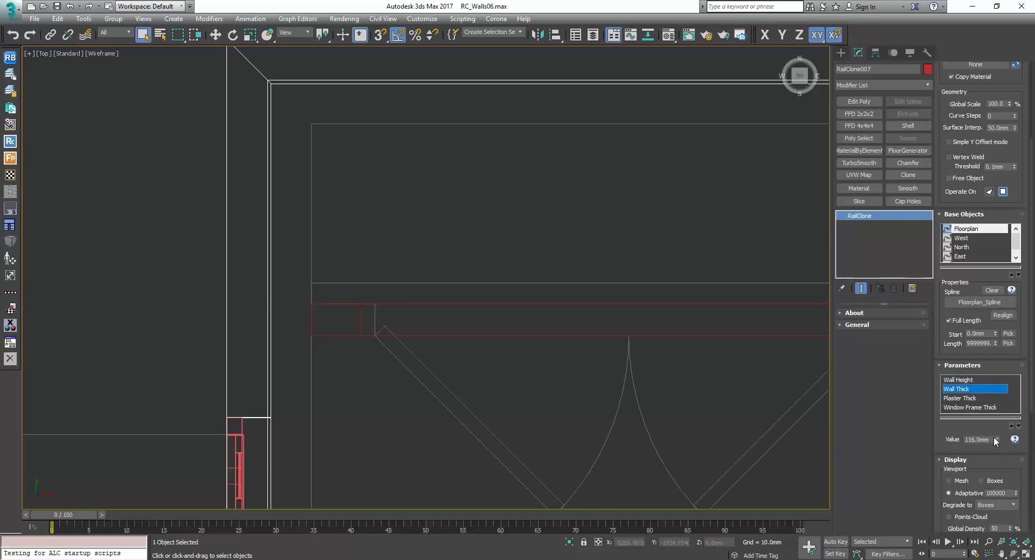
drag(997, 439, 973, 384)
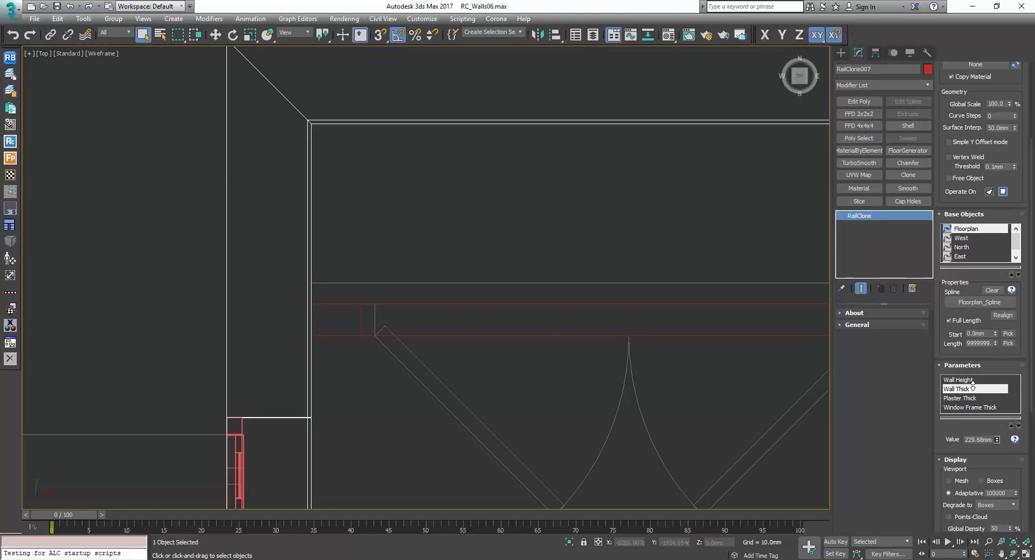
Step: Examine the exterior walls and window openings around the house's corner in shaded view
scroll(466, 375, down, 4)
middle_drag(466, 376, 513, 316)
key(F3)
mouse_move(530, 388)
alt+middle_down()
mouse_move(510, 349)
mouse_move(523, 327)
alt+middle_up()
scroll(510, 349, down, 6)
scroll(598, 323, up, 5)
scroll(598, 324, down, 5)
middle_drag(598, 323, 440, 277)
scroll(545, 305, down, 2)
scroll(539, 303, up, 6)
scroll(532, 302, down, 4)
scroll(467, 275, up, 3)
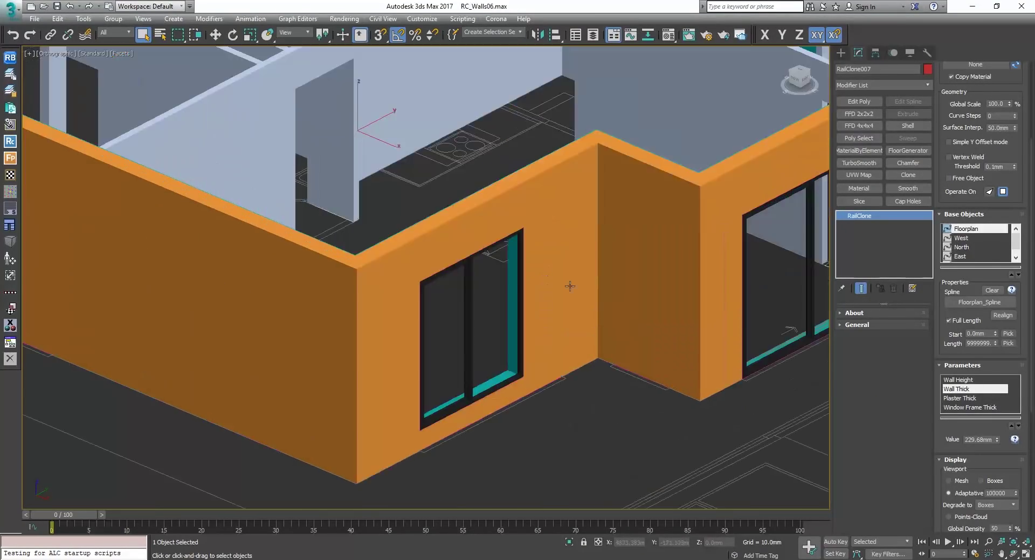
Step: Select the Windows_RightSide spline of the window beside the house's corner and edit its vertices
key(F3)
click(500, 241)
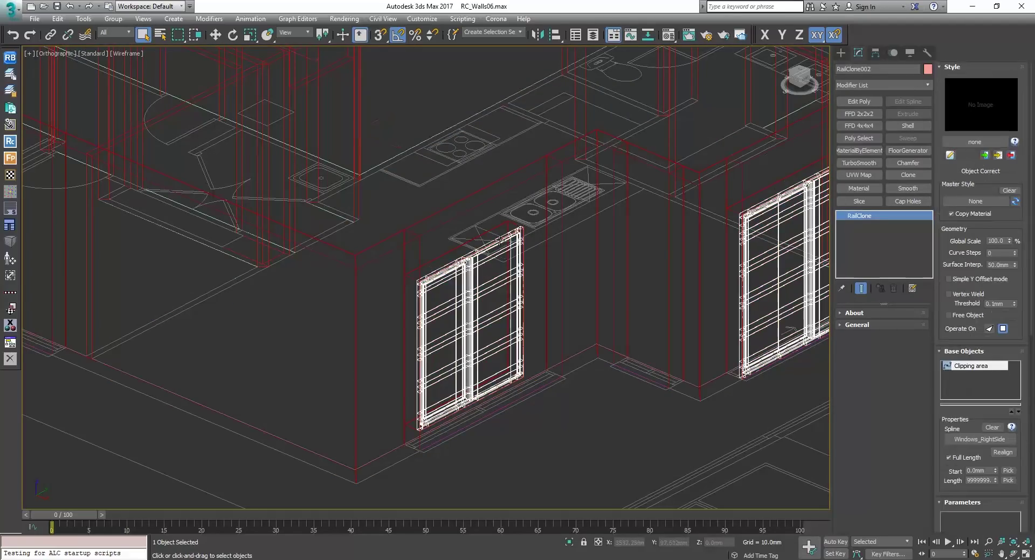
click(499, 237)
click(499, 236)
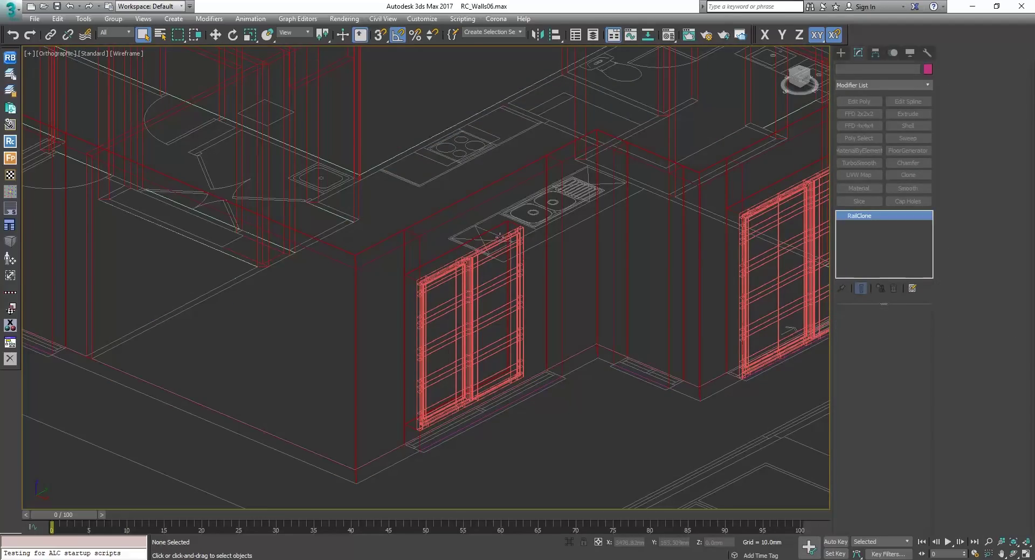
key(F3)
key(1)
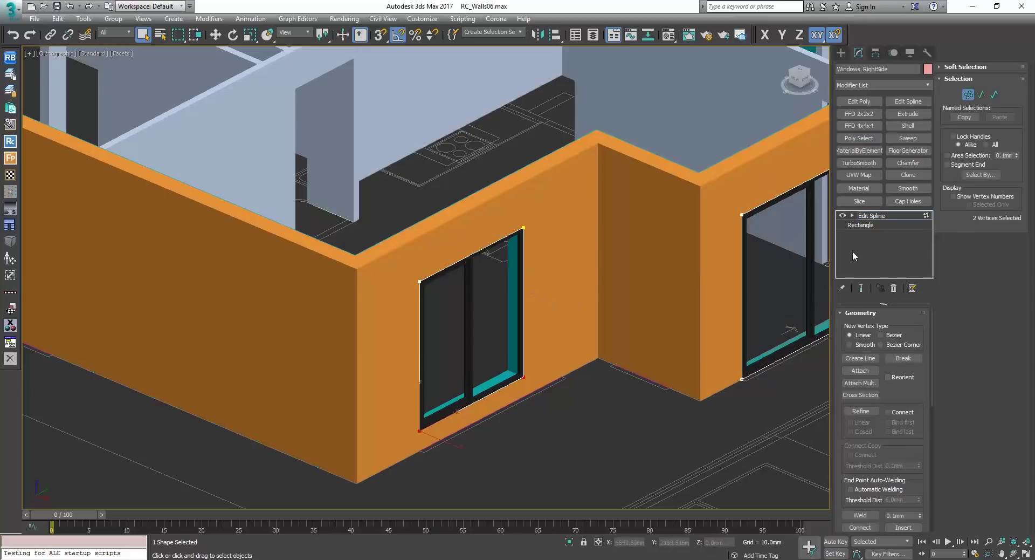
Step: Move the right and left edges of the corner-side window's spline along the wall toward the recess
drag(488, 196, 558, 409)
key(F4)
alt+middle_drag(544, 269, 580, 183)
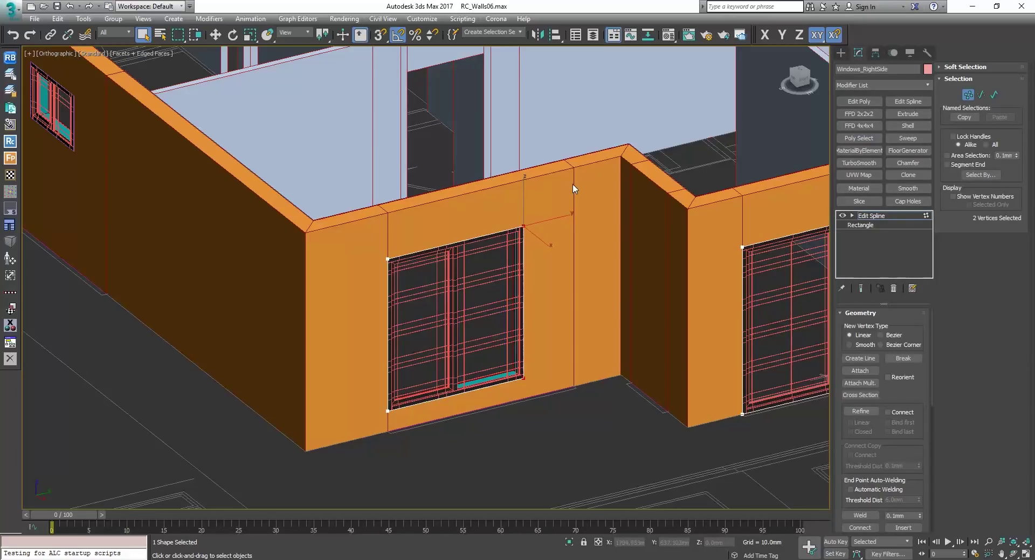
key(F4)
key(w)
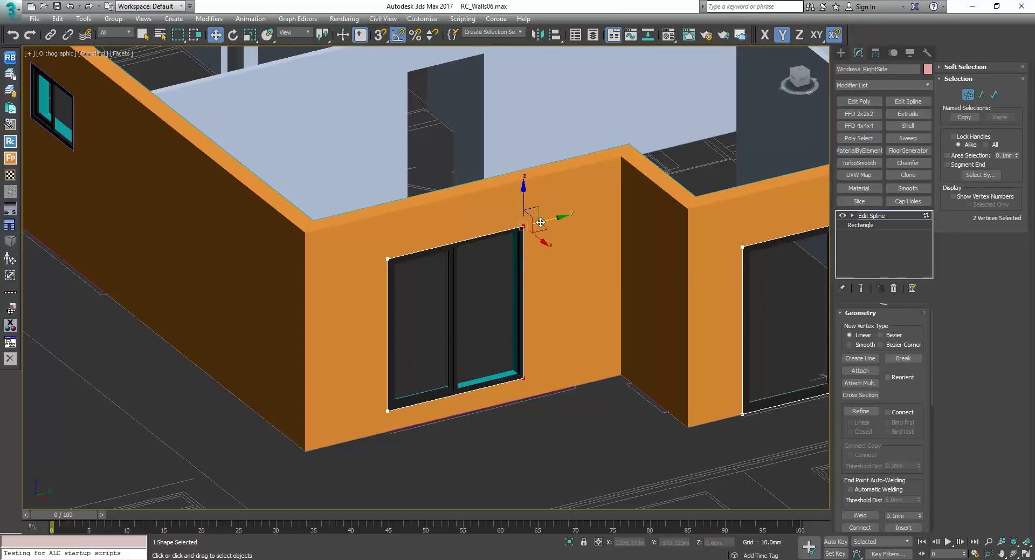
mouse_move(560, 216)
mouse_down()
mouse_move(584, 218)
mouse_move(563, 222)
mouse_up()
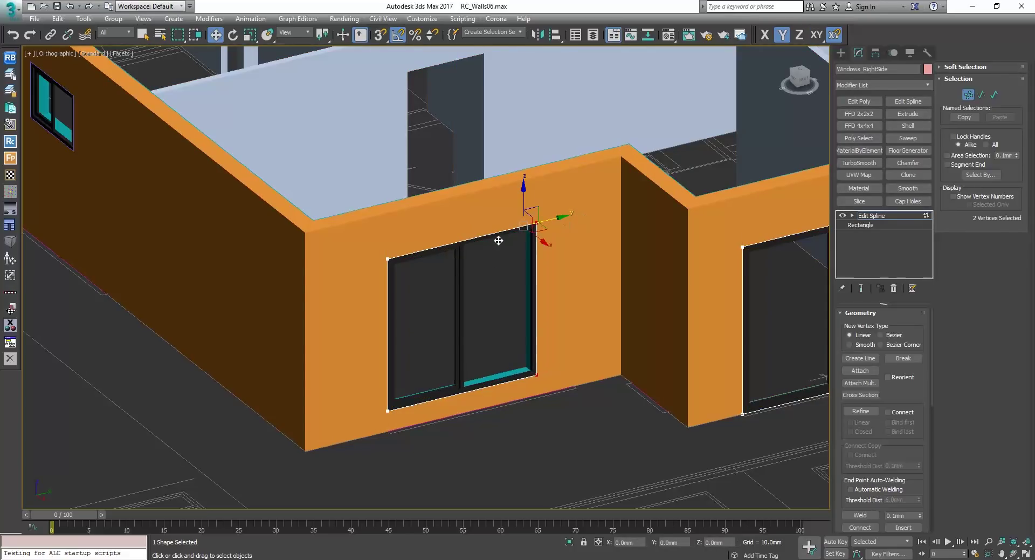
drag(372, 233, 437, 456)
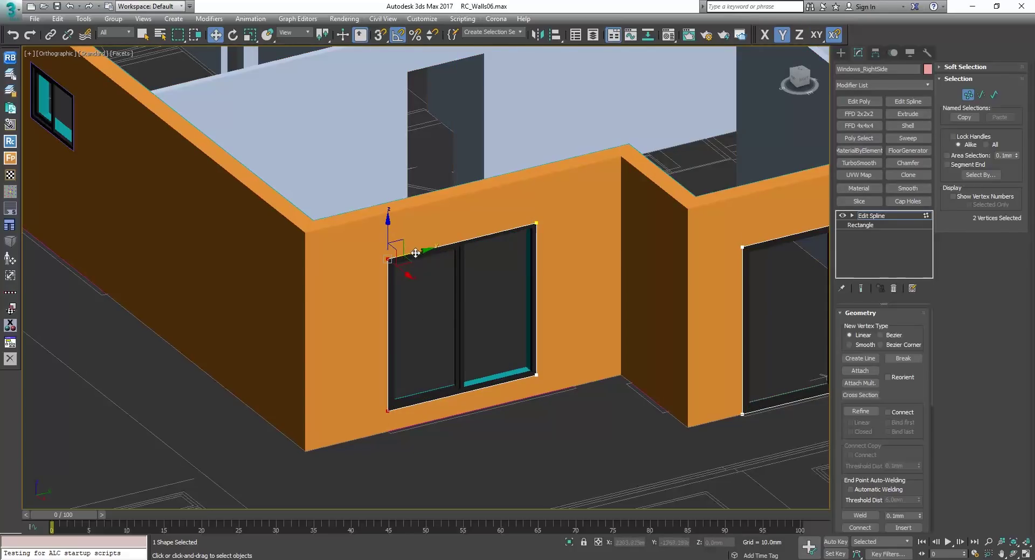
drag(416, 253, 455, 248)
Step: Lower the bottom edge of the corner-side window's spline to just above the floor
drag(393, 370, 560, 453)
scroll(512, 386, up, 6)
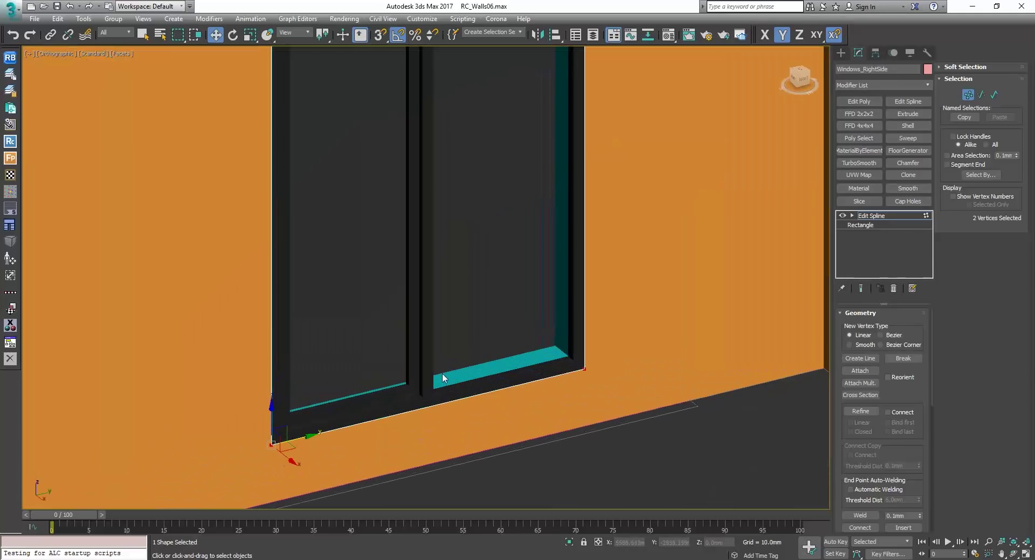
drag(272, 412, 273, 341)
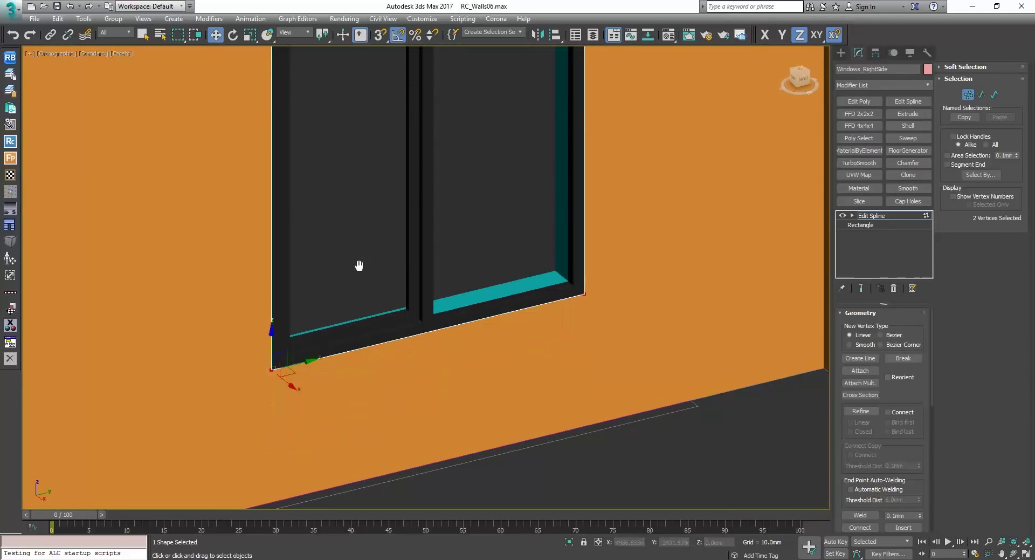
middle_drag(358, 266, 367, 332)
scroll(371, 328, down, 6)
alt+middle_drag(434, 333, 478, 351)
scroll(404, 299, up, 4)
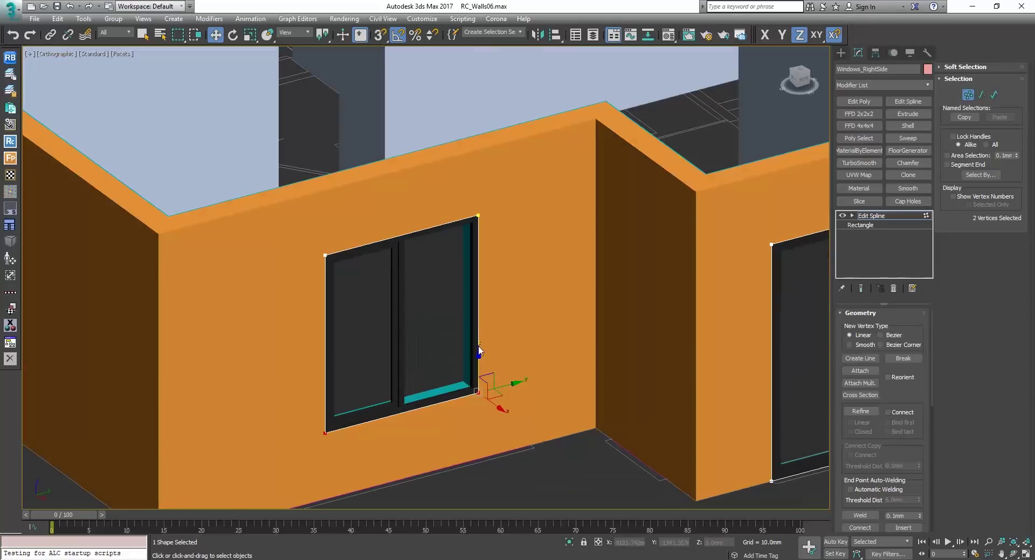
drag(481, 358, 474, 419)
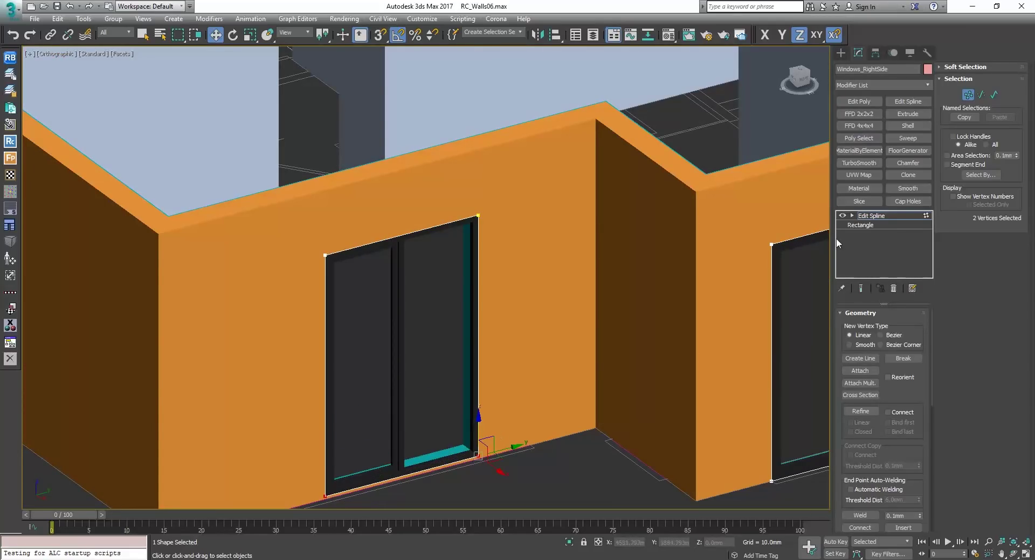
Step: Select the rectangle spline of the small window in the long exterior wall
scroll(591, 233, down, 6)
scroll(373, 260, up, 7)
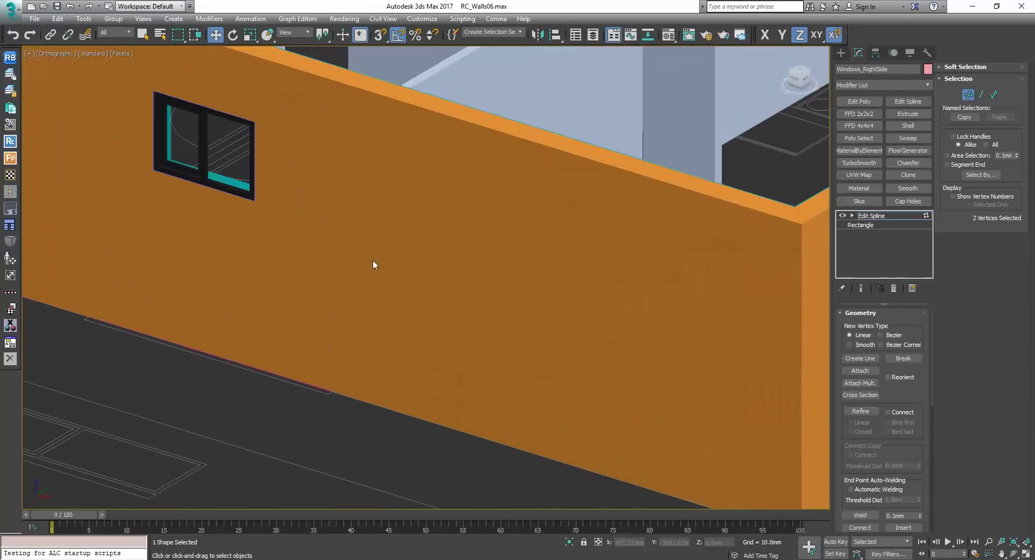
key(F3)
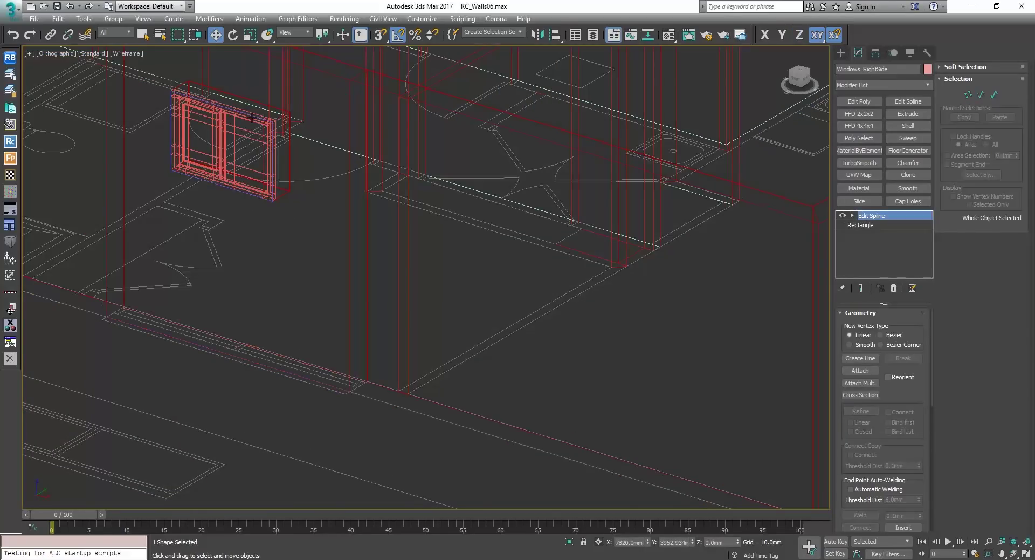
click(253, 116)
click(253, 116)
key(F3)
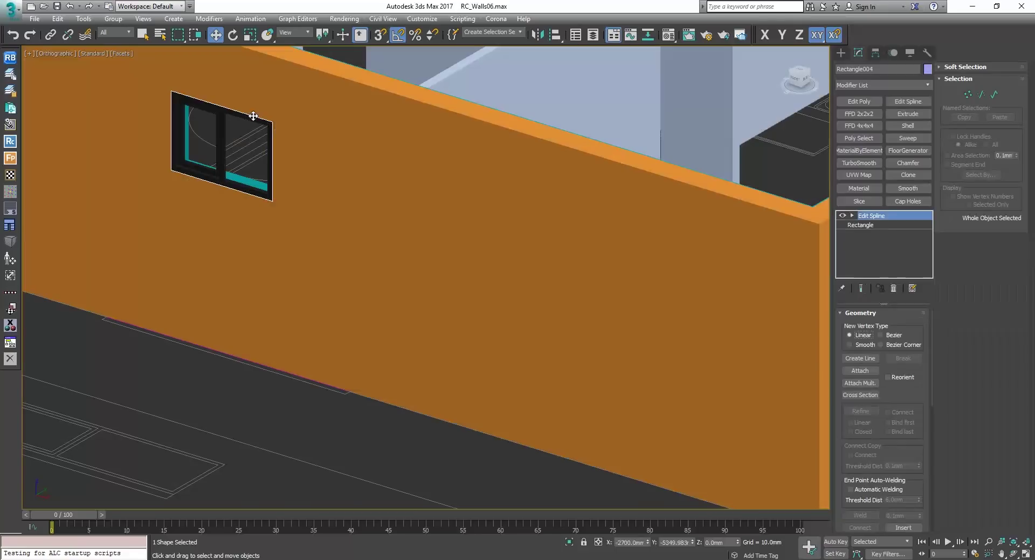
Step: Widen the small window by moving the vertices of both its side edges outward along the wall
key(F7)
key(F4)
middle_drag(280, 201, 324, 281)
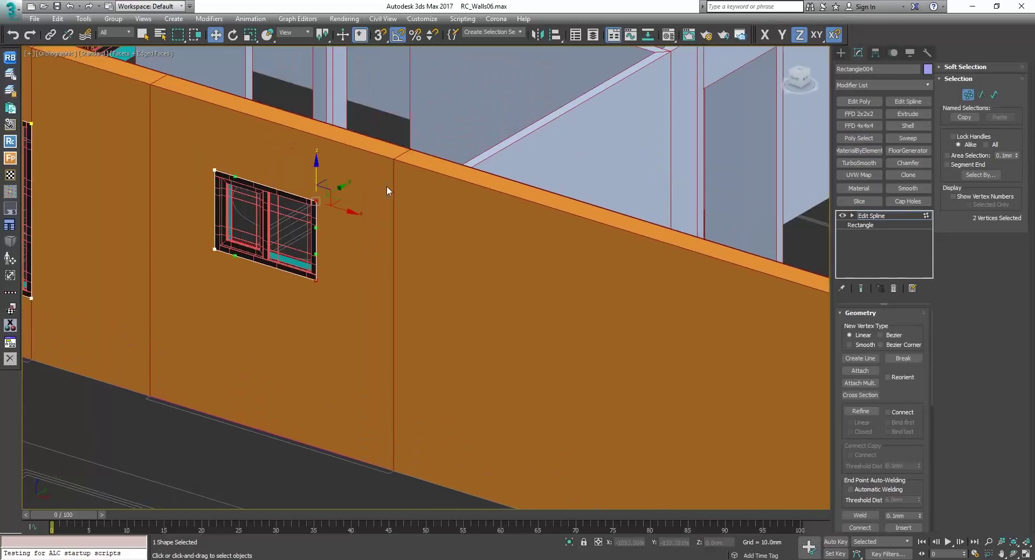
drag(348, 215, 391, 227)
key(F4)
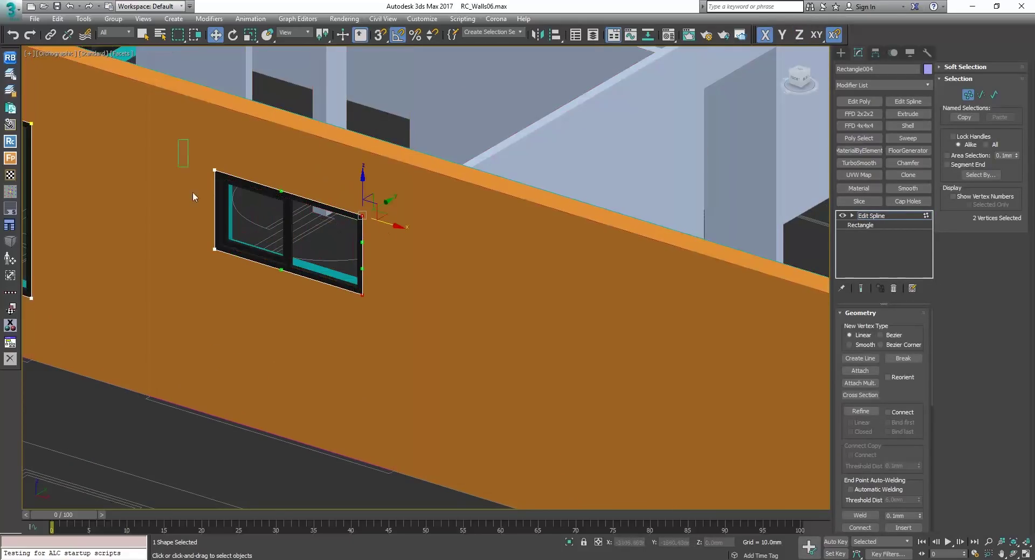
drag(193, 192, 238, 269)
drag(227, 177, 185, 164)
Step: Select the bottom vertices of the widened small window and lower its bottom edge
mouse_move(213, 210)
alt+middle_down()
mouse_move(252, 211)
mouse_move(210, 203)
alt+middle_up()
scroll(210, 204, up, 4)
drag(94, 229, 644, 384)
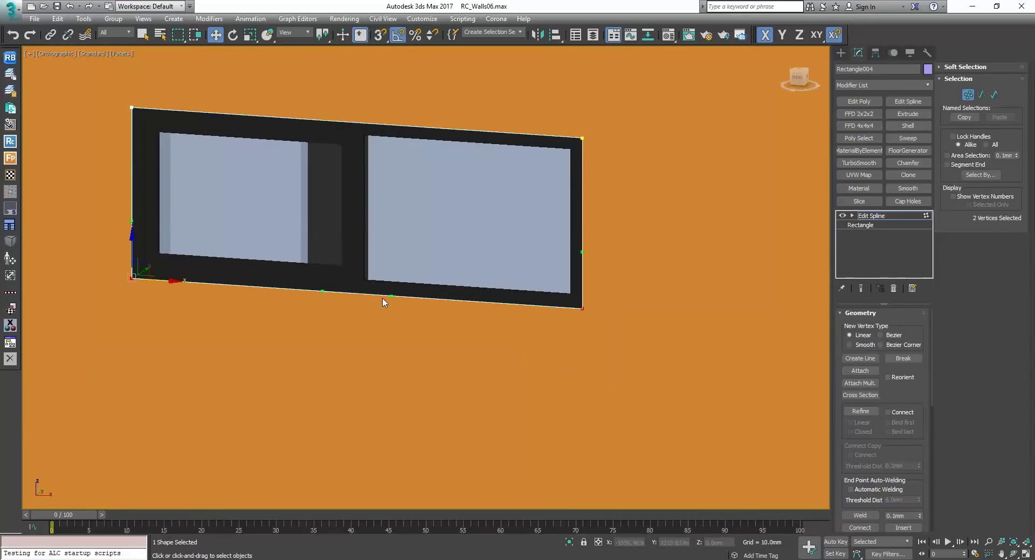
alt+middle_drag(385, 301, 315, 284)
drag(180, 325, 172, 387)
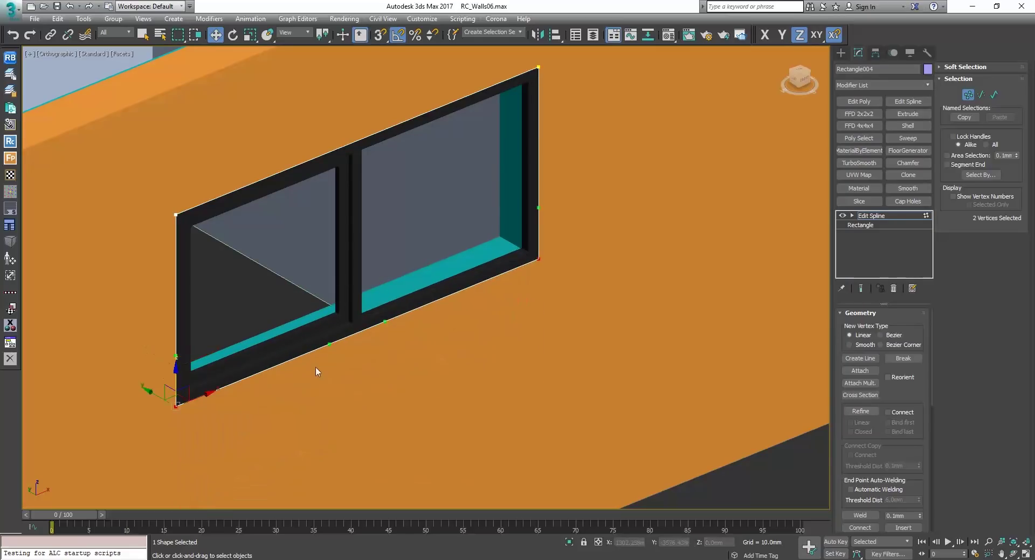
Step: Lower the bottom edge of the widened small window further and leave vertex editing
scroll(465, 333, down, 4)
alt+middle_drag(465, 332, 429, 329)
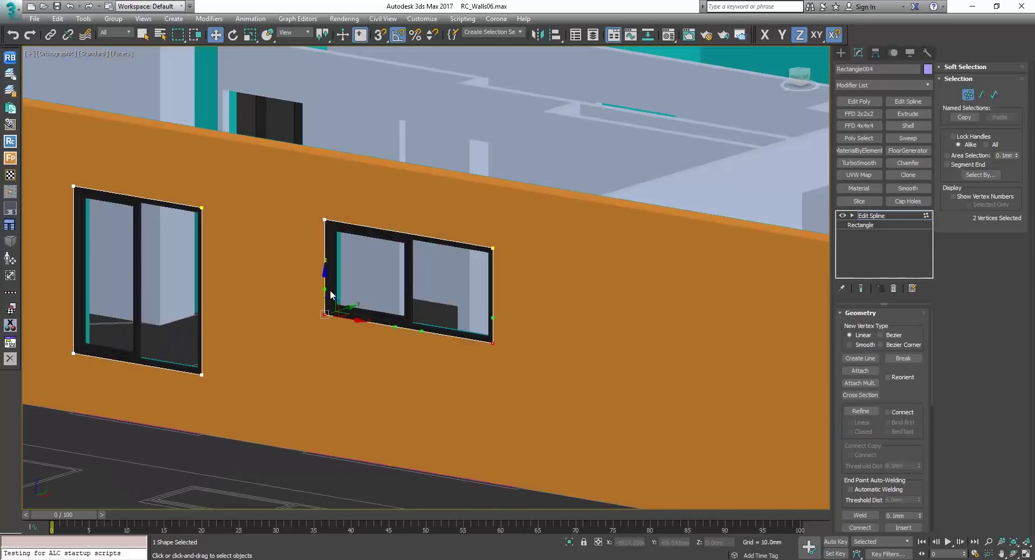
drag(326, 274, 326, 297)
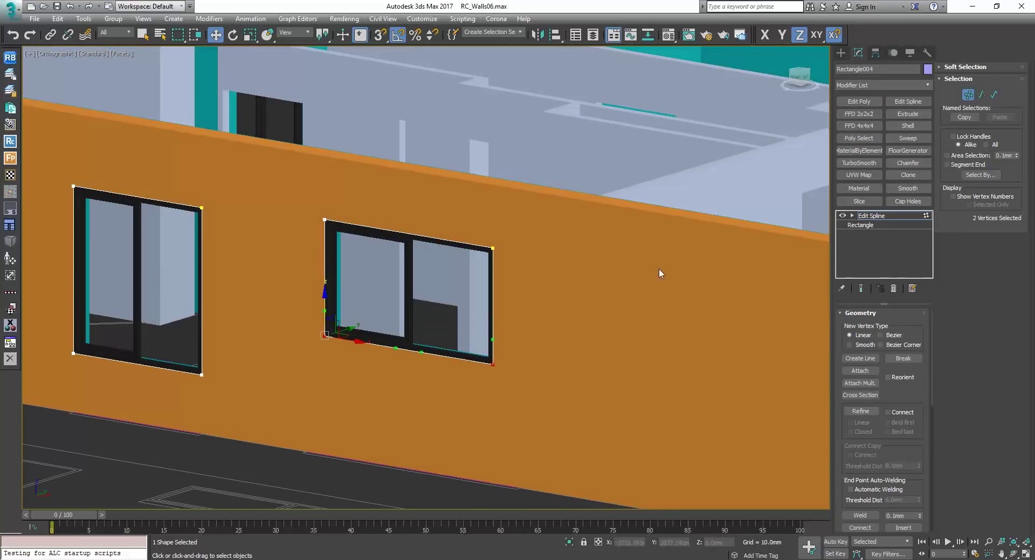
click(881, 216)
scroll(716, 257, down, 5)
alt+middle_drag(695, 281, 688, 341)
key(q)
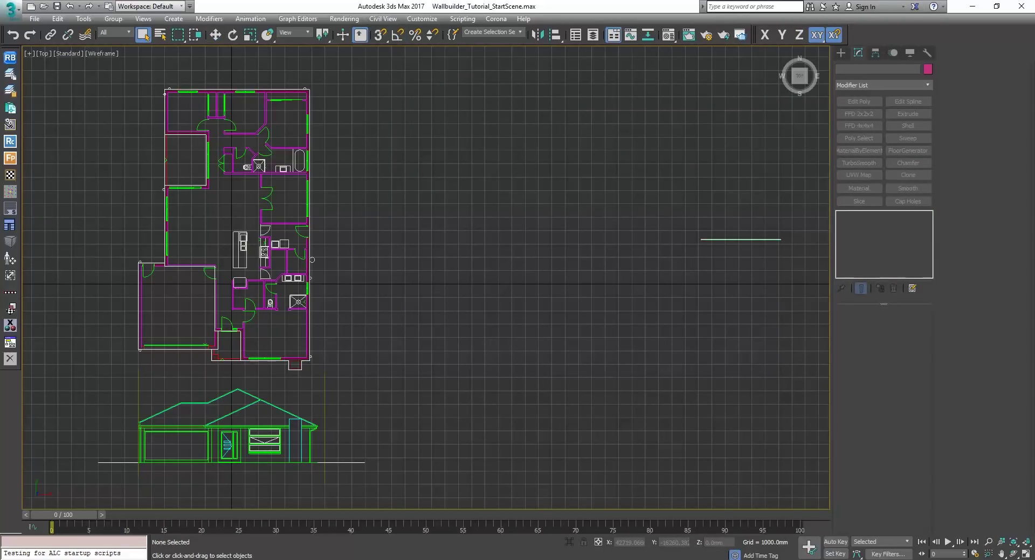
Step: Draw a rectangle spline about 10463 mm long and 18543 mm wide in the empty area beside the floor plan
middle_drag(625, 407, 634, 398)
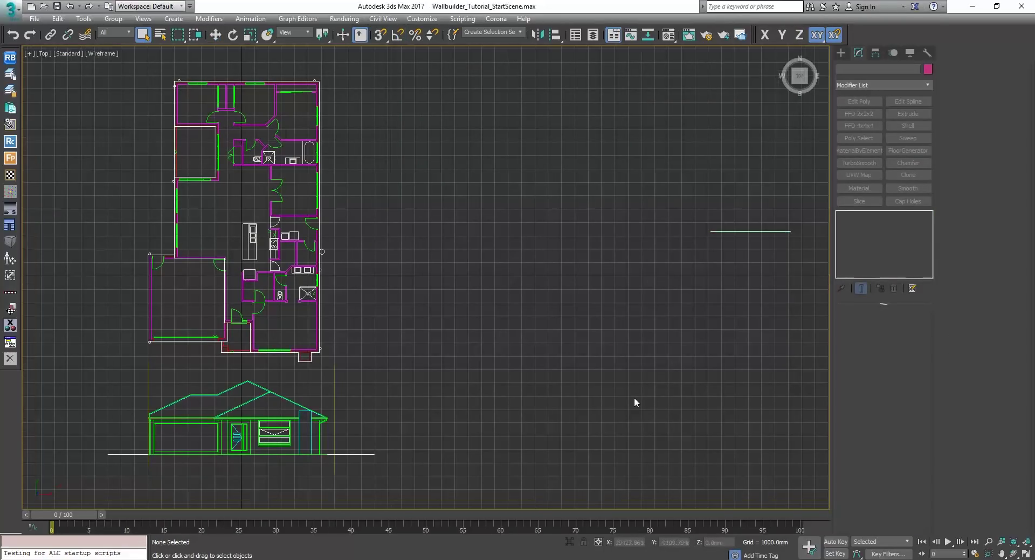
middle_drag(568, 231, 551, 276)
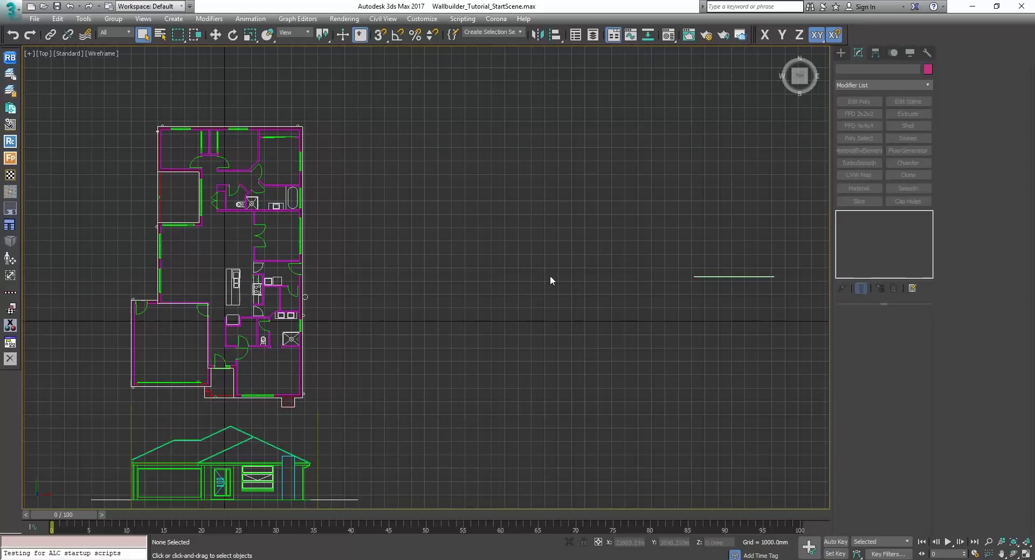
click(841, 52)
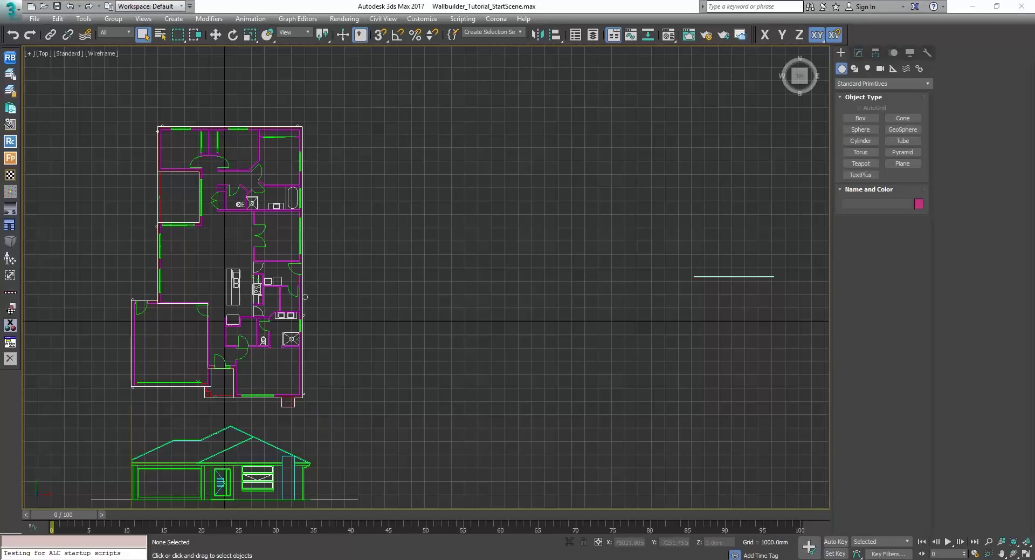
click(855, 68)
click(904, 127)
drag(380, 217, 628, 357)
middle_drag(590, 296, 581, 260)
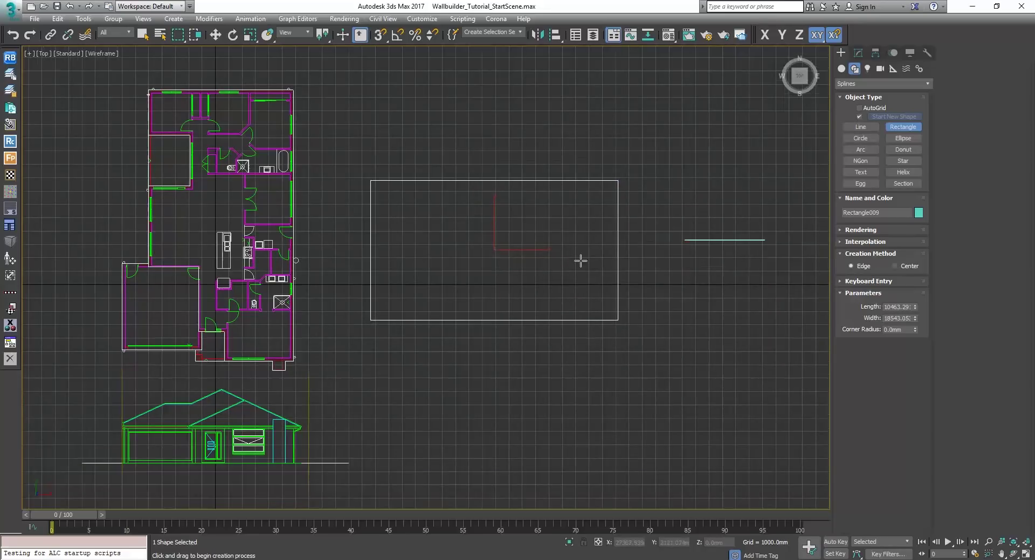
scroll(582, 257, up, 2)
right_click(591, 263)
scroll(491, 263, down, 3)
scroll(430, 291, up, 2)
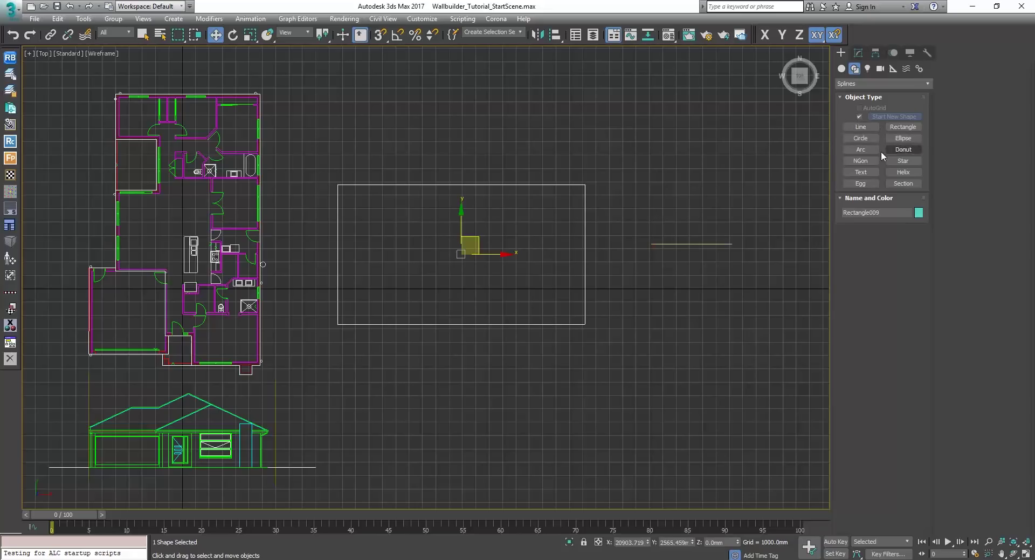
Step: Create a box near the rectangle's upper corner with length 200 mm, width 1500 mm and height 500 mm
click(842, 69)
click(861, 118)
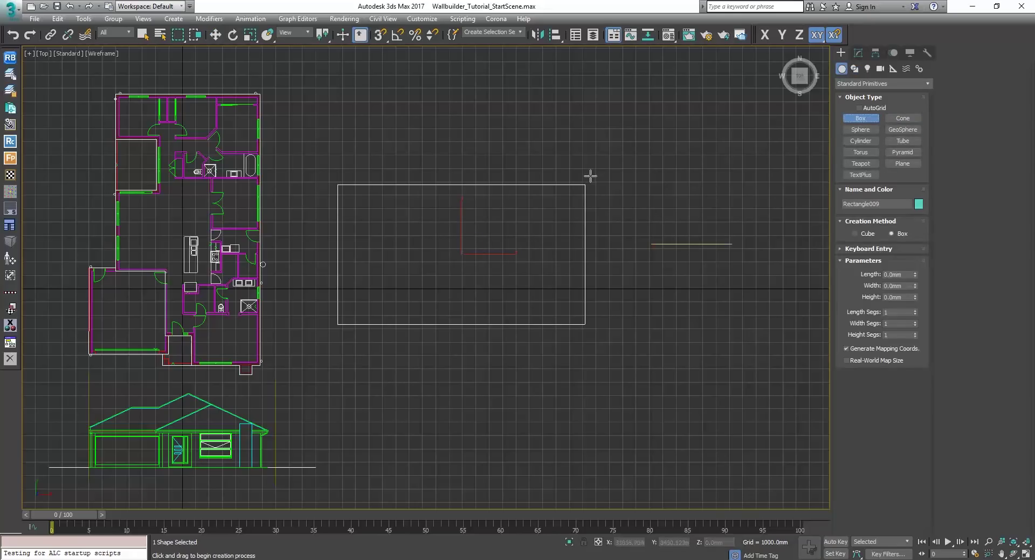
drag(599, 173, 637, 181)
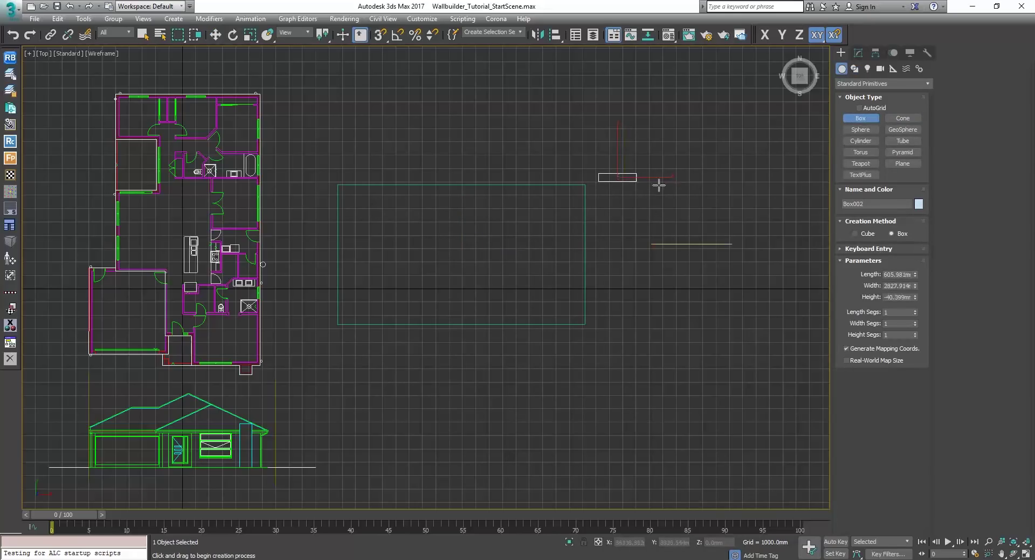
click(688, 193)
text(200)
key(Return)
key(Tab)
key(Tab)
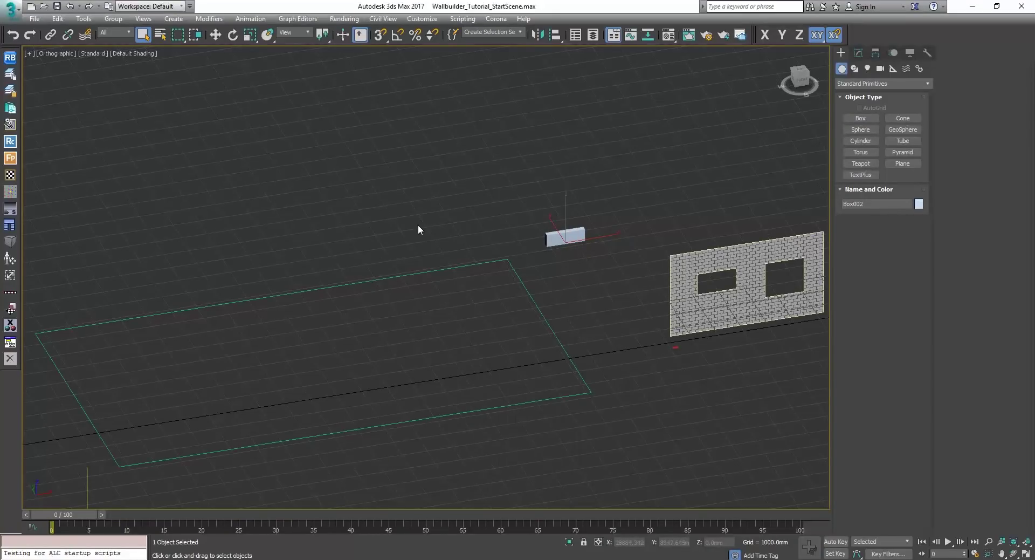
Step: Turn the first sample material into a Multi/Sub-Object material with 2 materials, keeping the old material as a sub-material
key(w)
key(m)
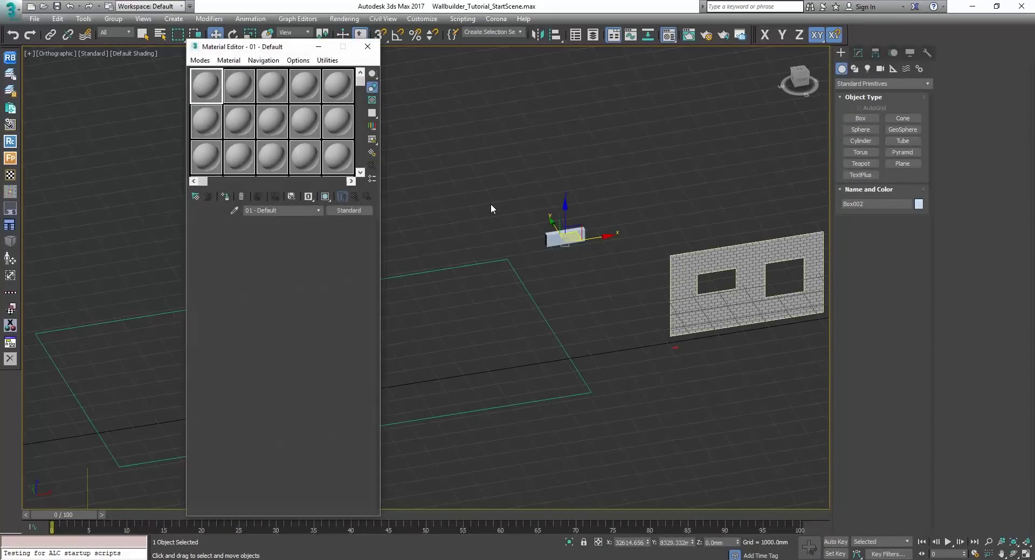
click(349, 210)
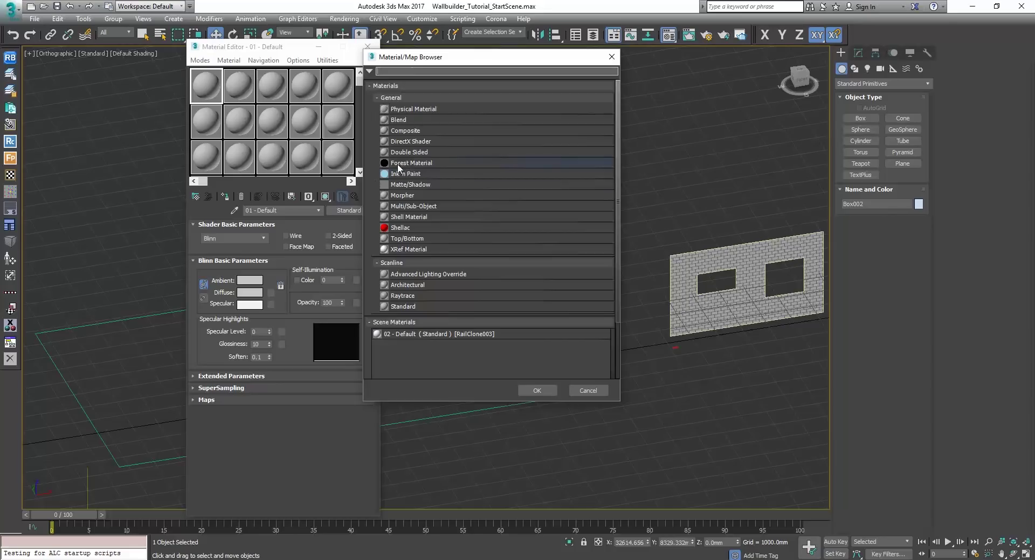
double_click(412, 206)
click(249, 309)
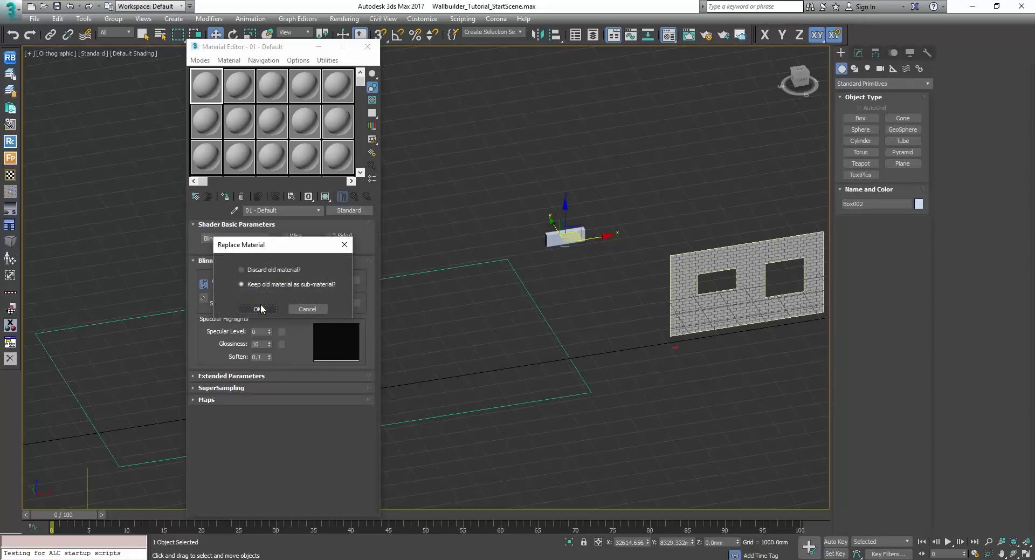
click(241, 240)
text(2)
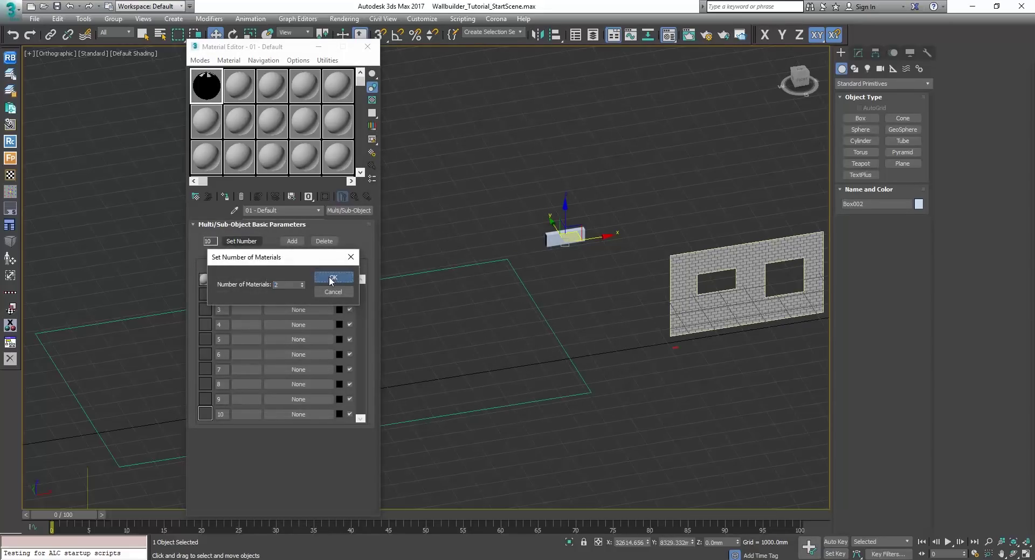
click(332, 277)
Step: Copy the first sub-material into the second sub-material slot using the Copy method
drag(298, 280, 302, 296)
click(270, 281)
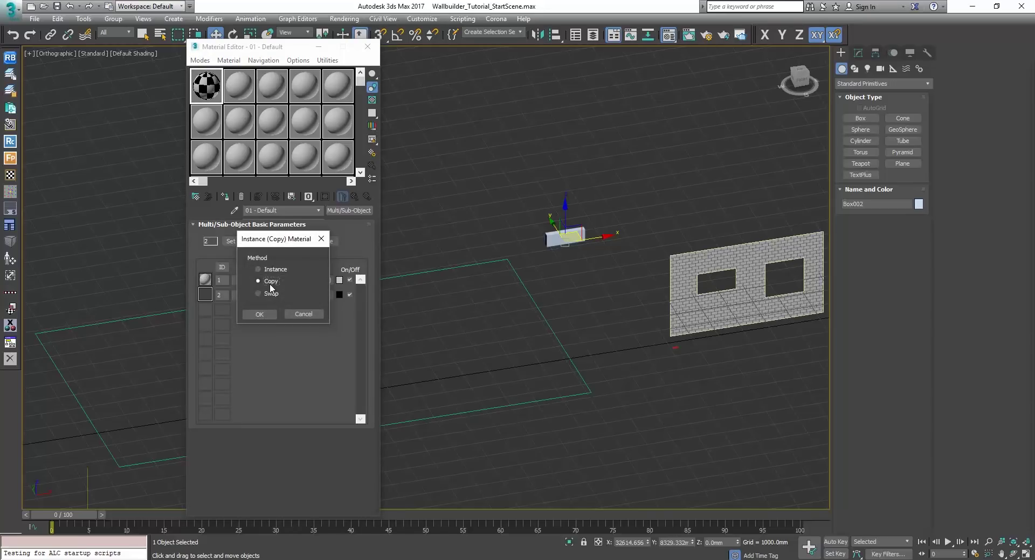
click(259, 314)
Step: Colour the first sub-material orange and the second pale blue by colour temperature
click(339, 280)
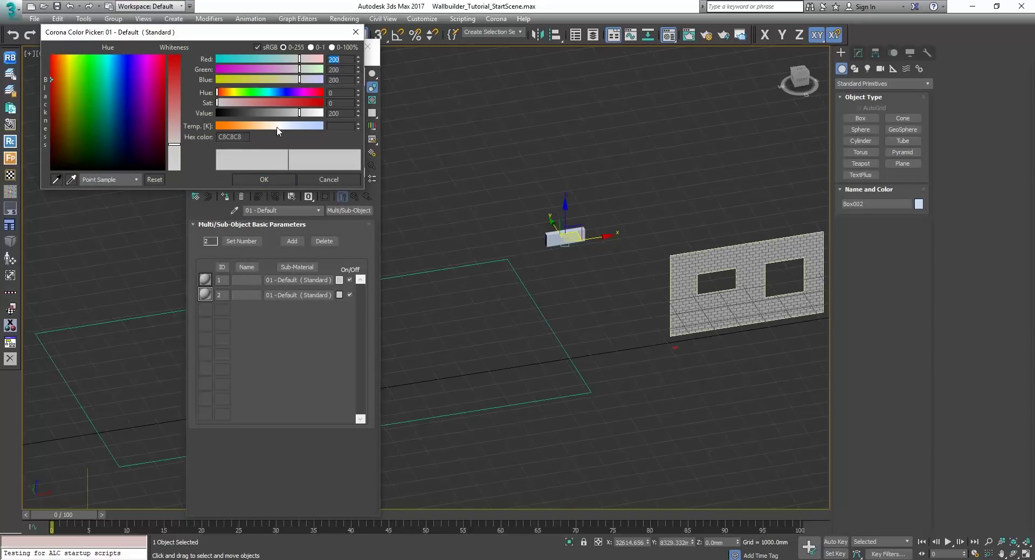
click(242, 127)
click(264, 180)
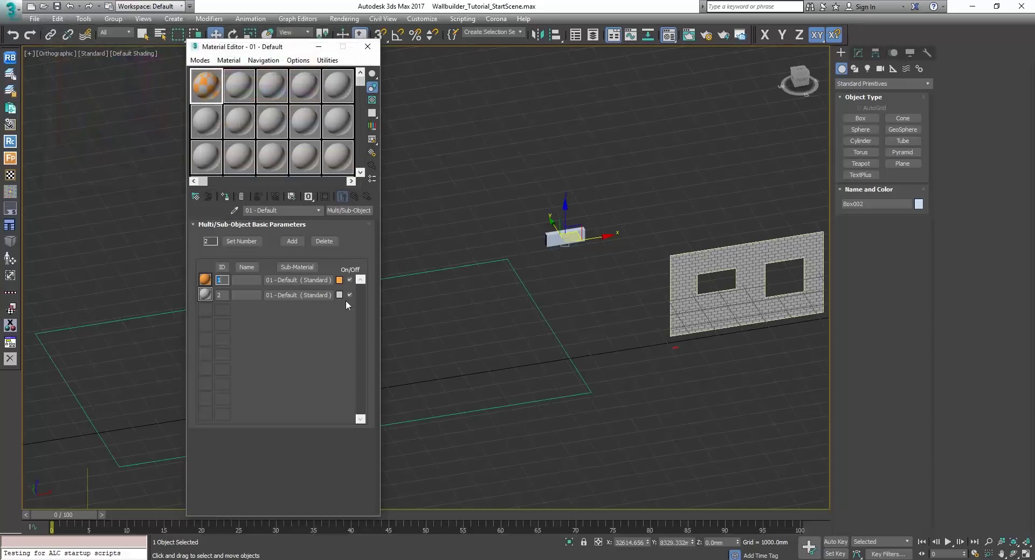
click(339, 294)
click(294, 126)
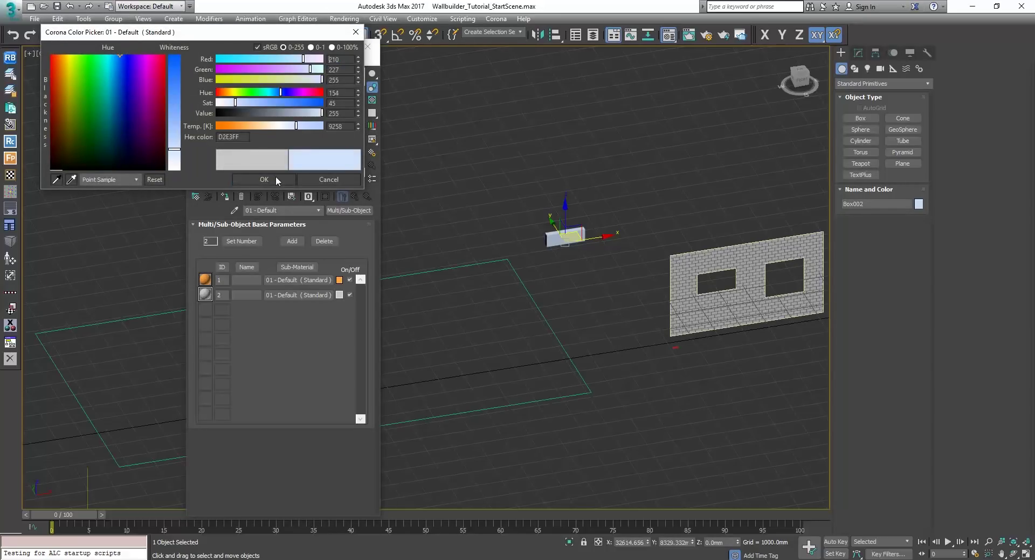
click(267, 179)
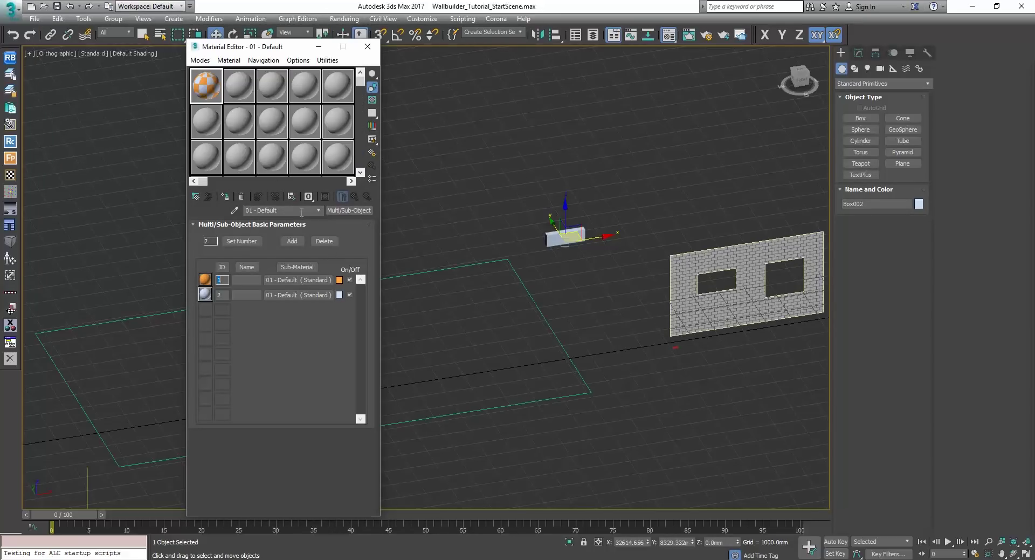
Step: Name the material wall, assign it to the selected box and close the Material Editor
text(wall)
key(Return)
click(227, 196)
click(368, 46)
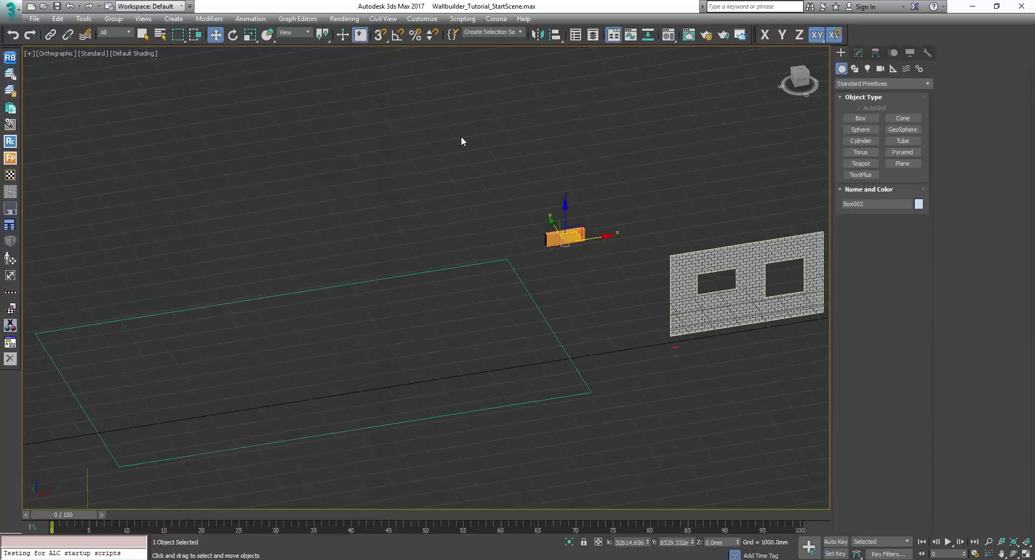
Step: Return to the top view and create a RailClone object inside the rectangle
key(q)
alt+middle_drag(495, 268, 495, 228)
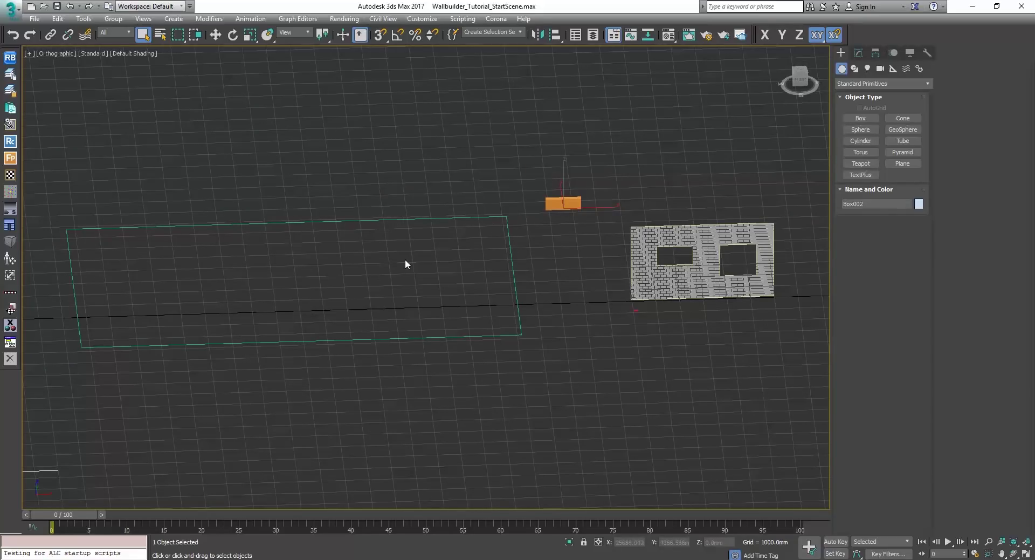
drag(486, 272, 390, 176)
key(t)
key(z)
scroll(480, 253, down, 5)
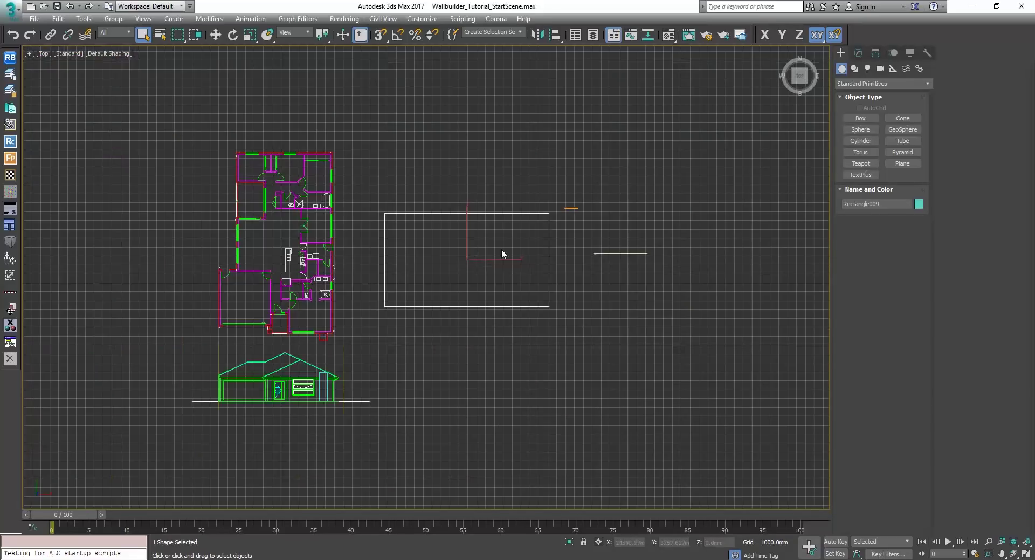
scroll(502, 250, up, 3)
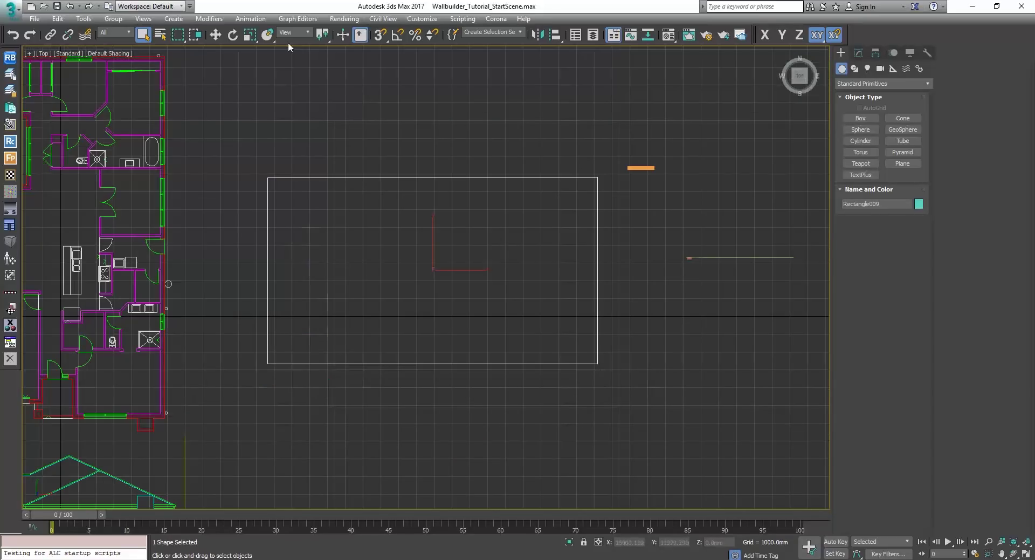
click(10, 141)
drag(397, 236, 467, 280)
Step: Open the Style Editor for the new RailClone object, keeping the rectangle and box in view
click(857, 54)
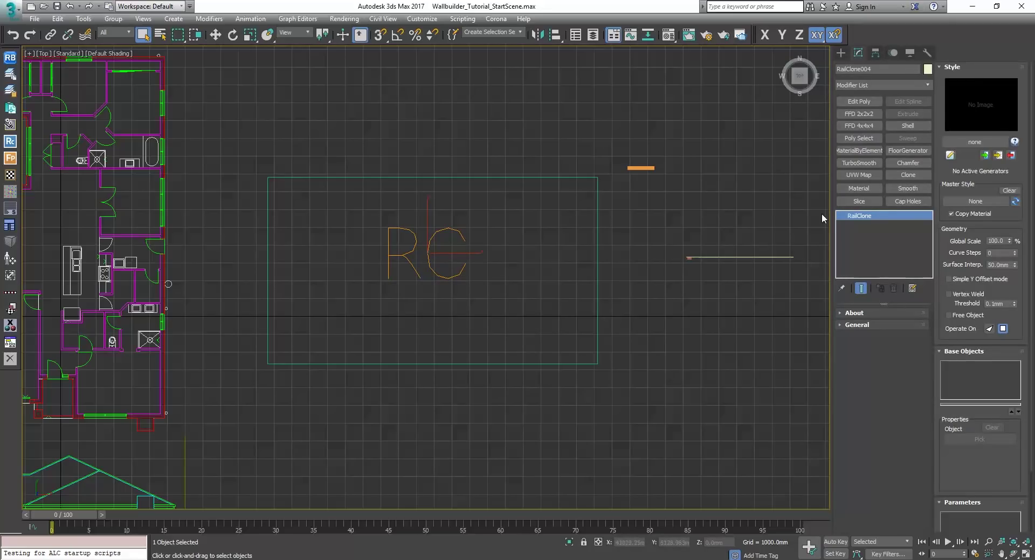
click(950, 155)
scroll(682, 215, down, 4)
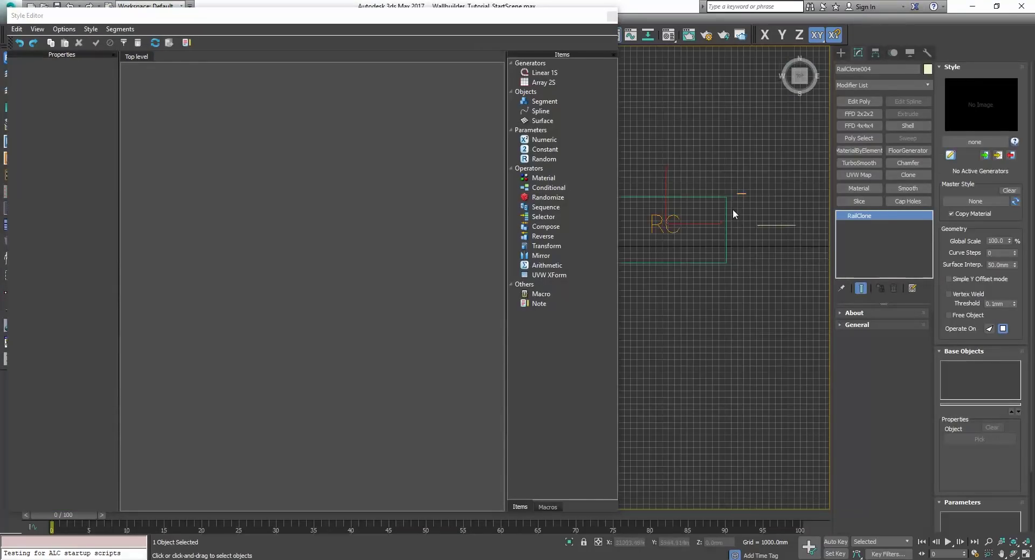
scroll(726, 198, up, 2)
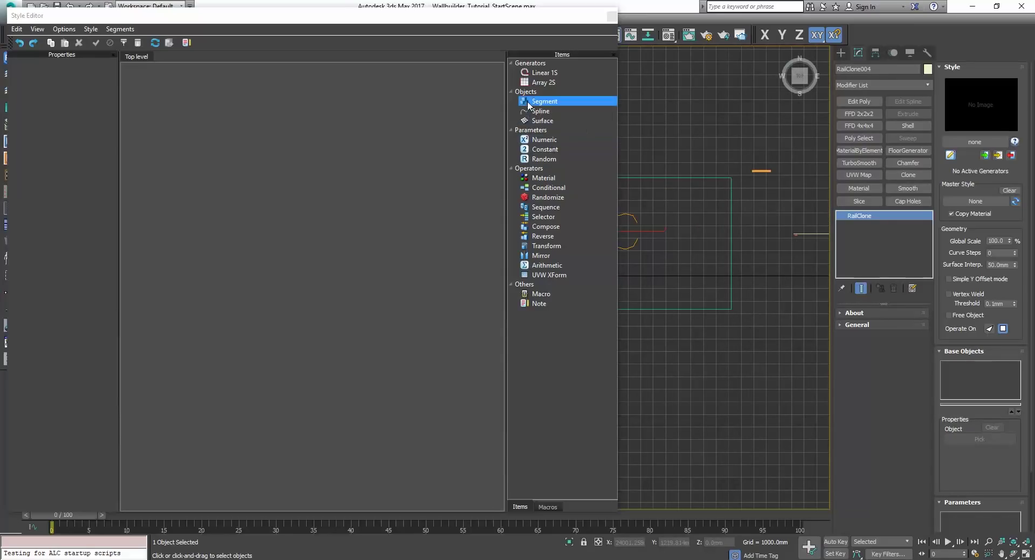
Step: Add a Linear 1S generator, a Spline node and a Segment node, and connect the Spline node to the generator's Spline input
drag(542, 72, 409, 180)
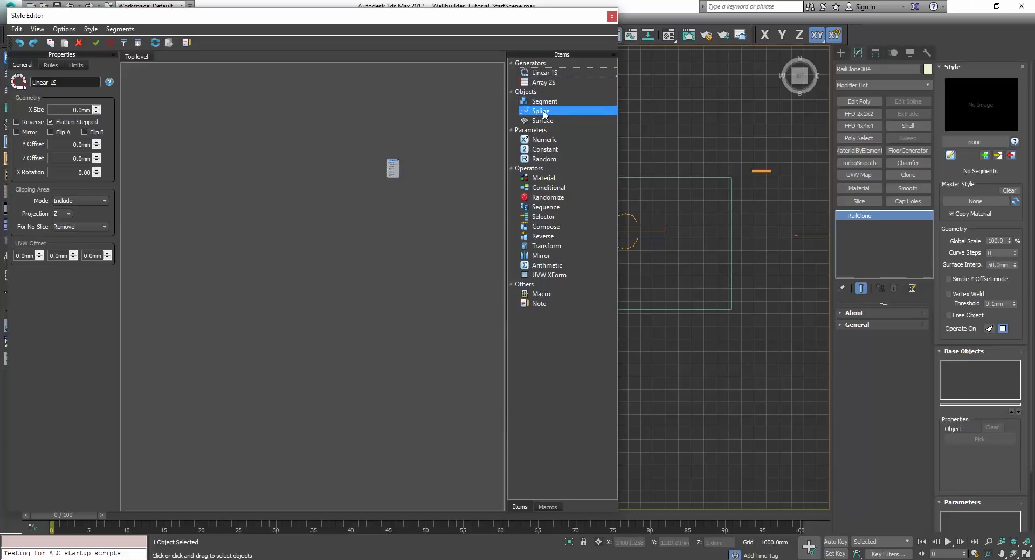
drag(543, 114, 312, 150)
drag(545, 101, 356, 165)
scroll(359, 162, up, 3)
drag(199, 121, 415, 173)
scroll(416, 172, up, 3)
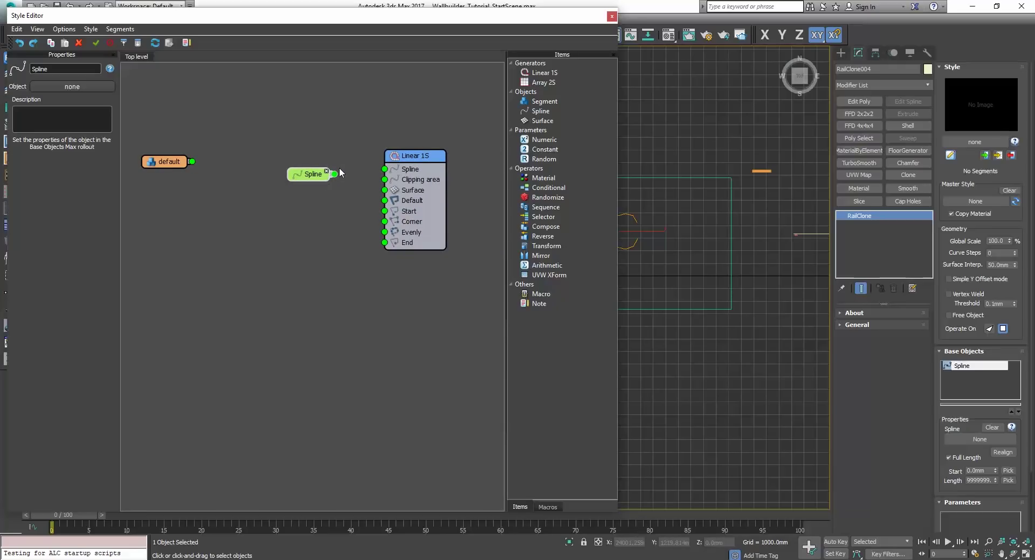
drag(334, 174, 385, 169)
Step: Rename the rectangle spline as Floorplan
click(704, 178)
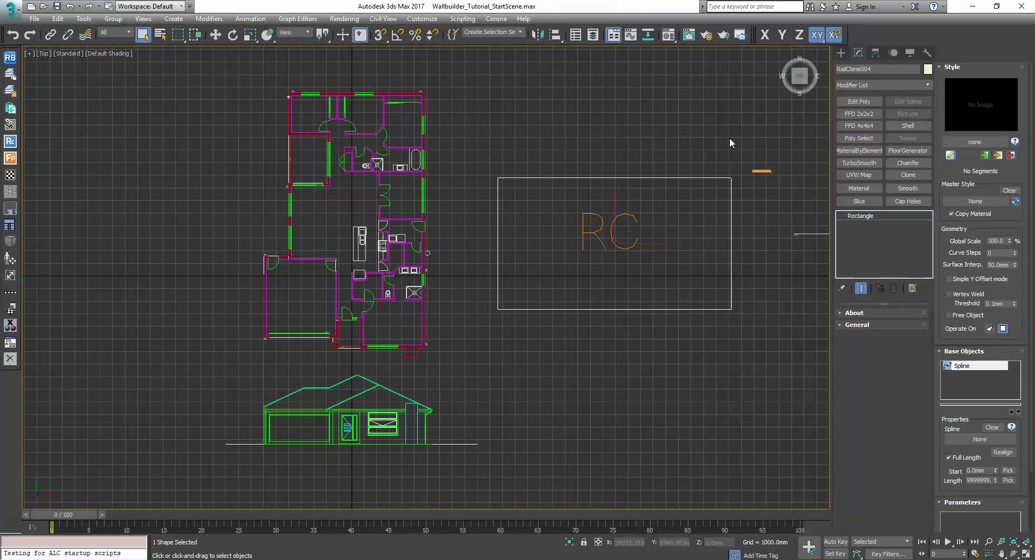
double_click(863, 69)
text(FloFloorpla)
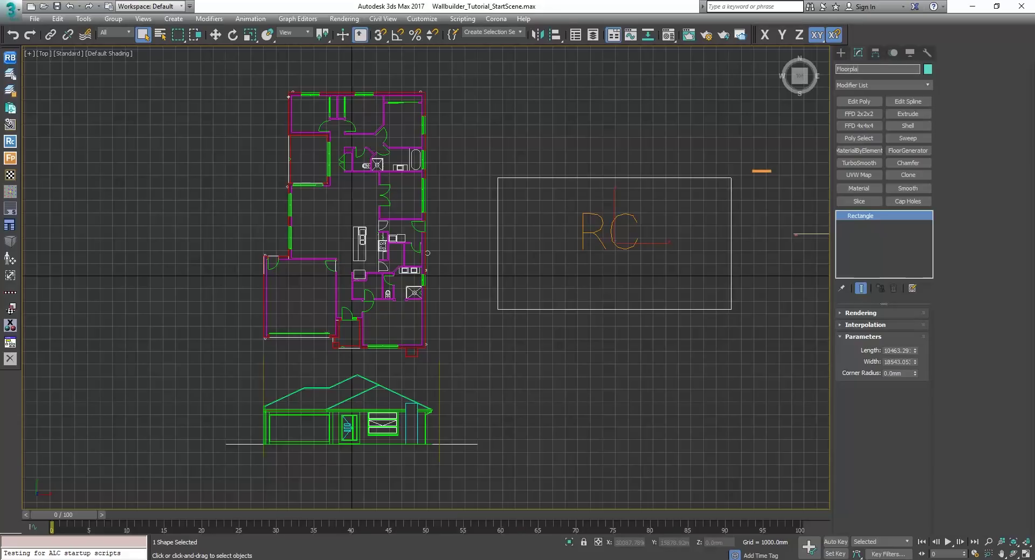
text(n)
key(Return)
Step: Rename the orange box as Wall
click(761, 171)
click(881, 69)
key(Return)
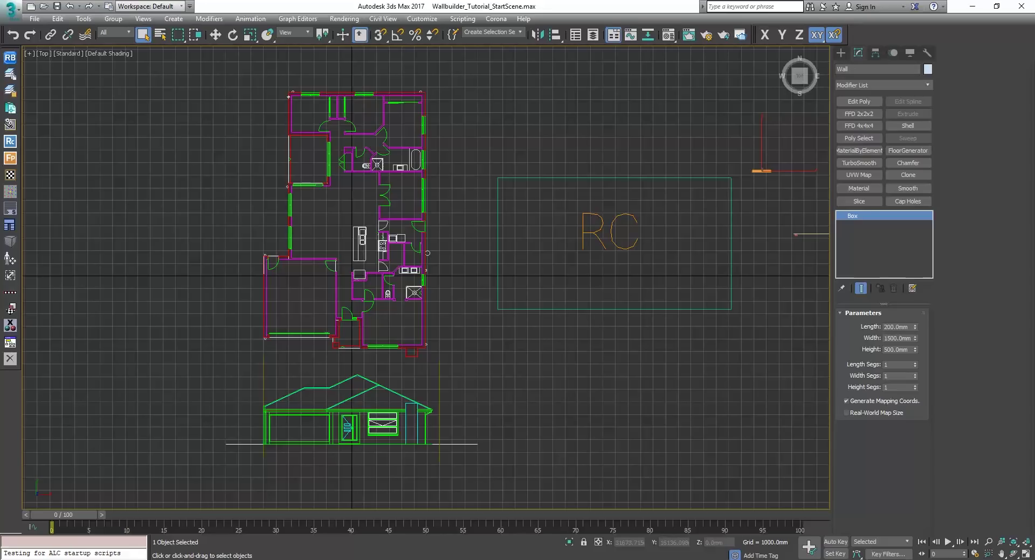
Step: Reselect the RailClone object and pick the Floorplan rectangle as the object of its Spline node
click(621, 216)
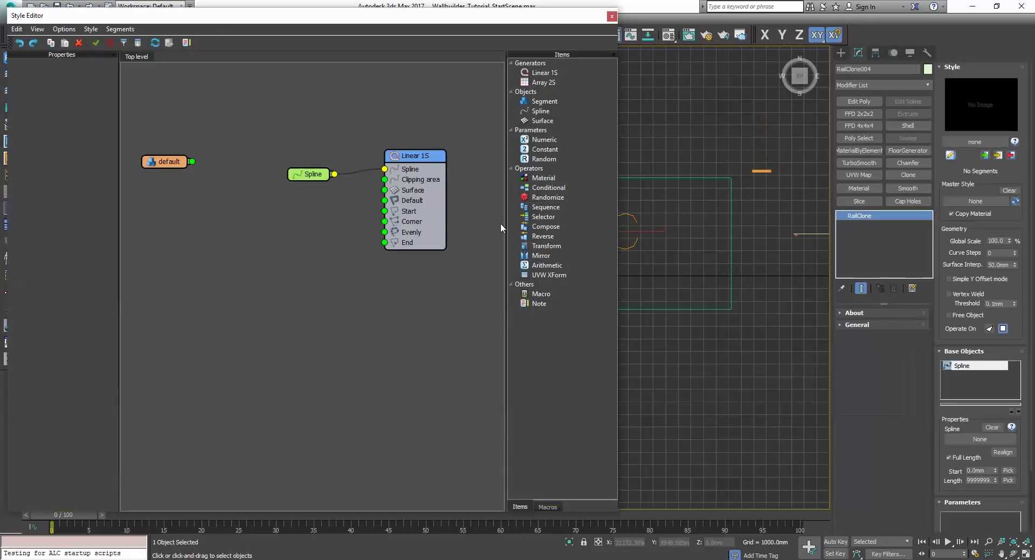
click(311, 175)
click(673, 178)
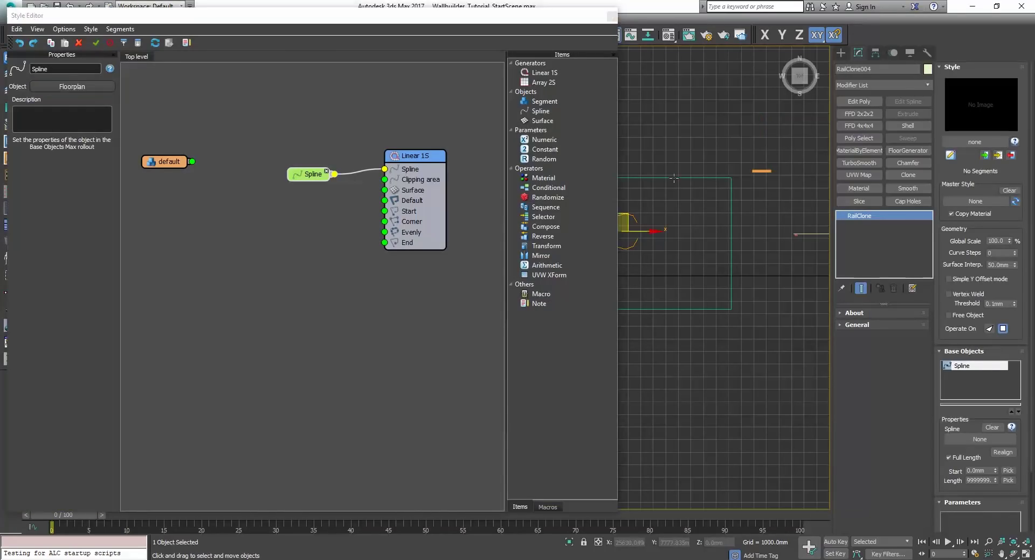
Step: Move the Spline node to the right of and below the Linear 1S generator, clearing space beside its inputs
middle_drag(308, 192, 235, 190)
scroll(236, 188, down, 1)
drag(232, 174, 488, 296)
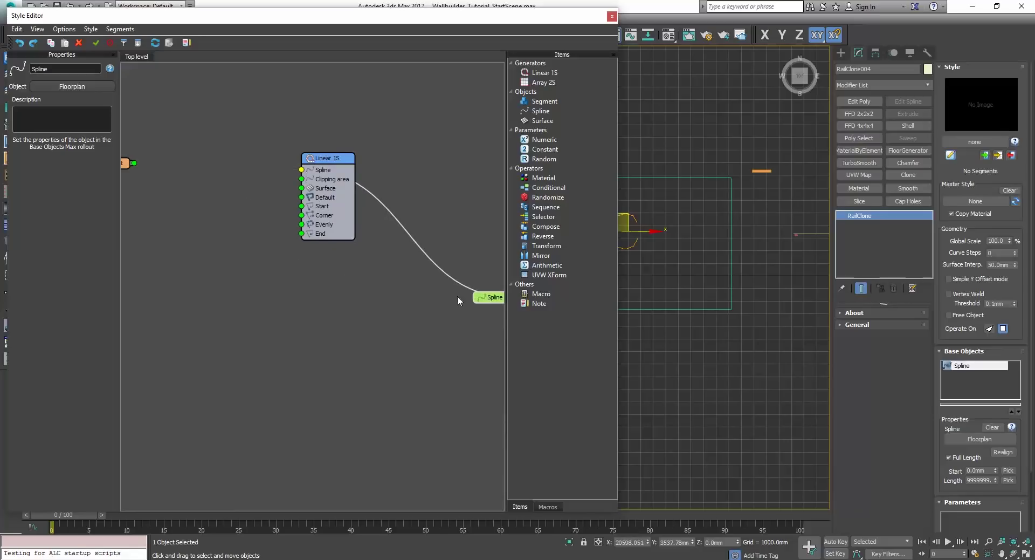
scroll(354, 263, down, 2)
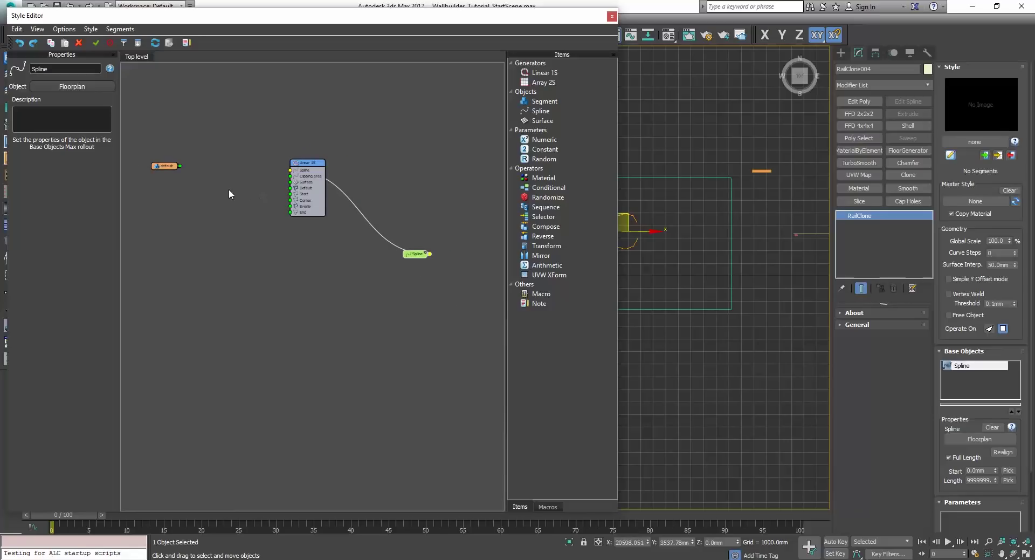
Step: Bring the default segment node closer to the generator and pick the Wall box in the scene as its object
scroll(231, 192, up, 2)
drag(185, 162, 261, 176)
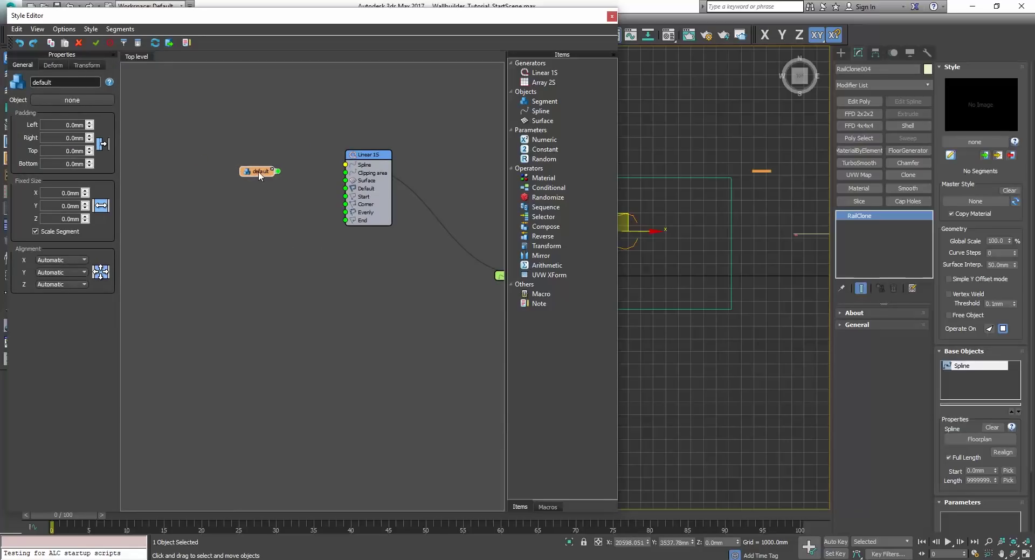
scroll(287, 209, up, 2)
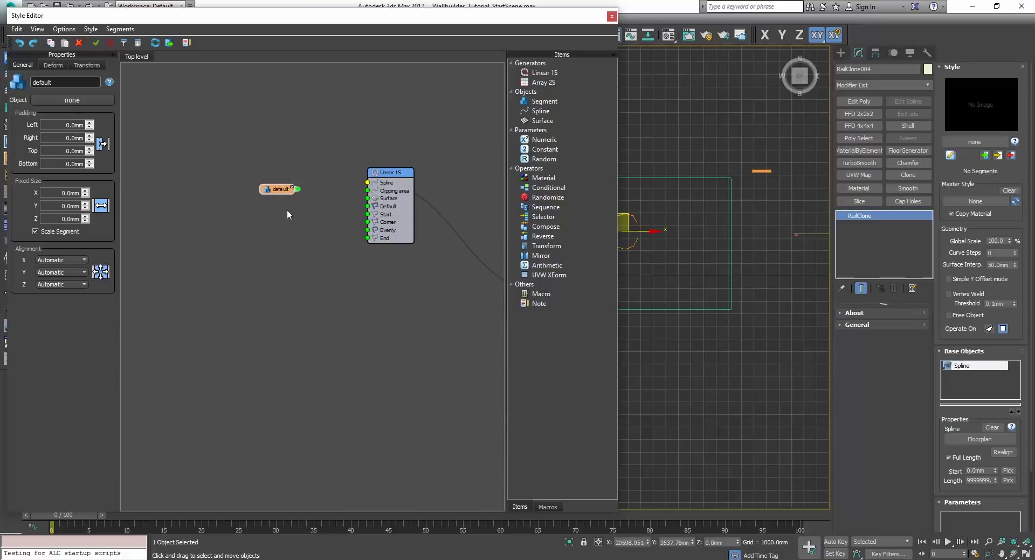
click(81, 100)
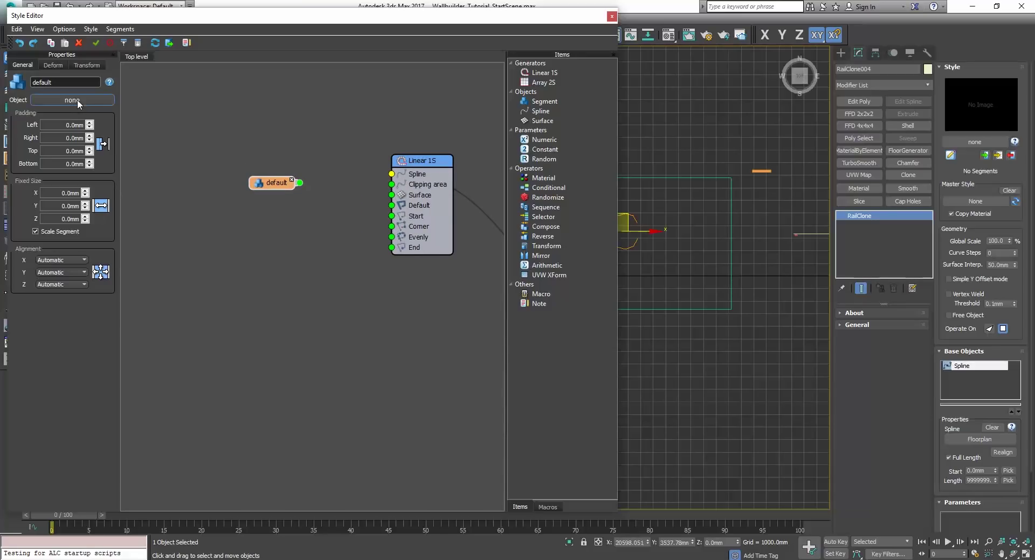
click(765, 171)
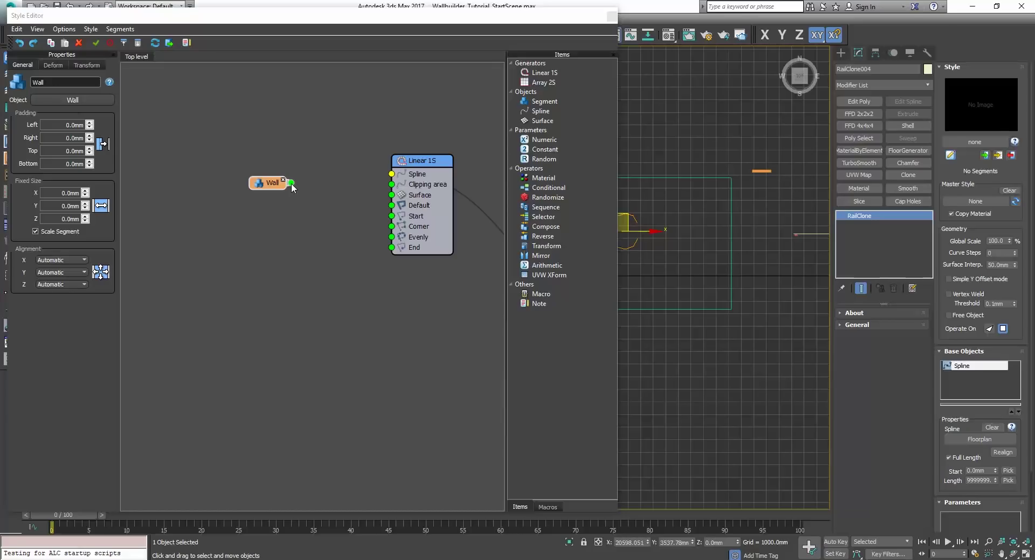
Step: Add a Transform operator and route the Wall segment through it into the generator's Default input
drag(269, 183, 241, 180)
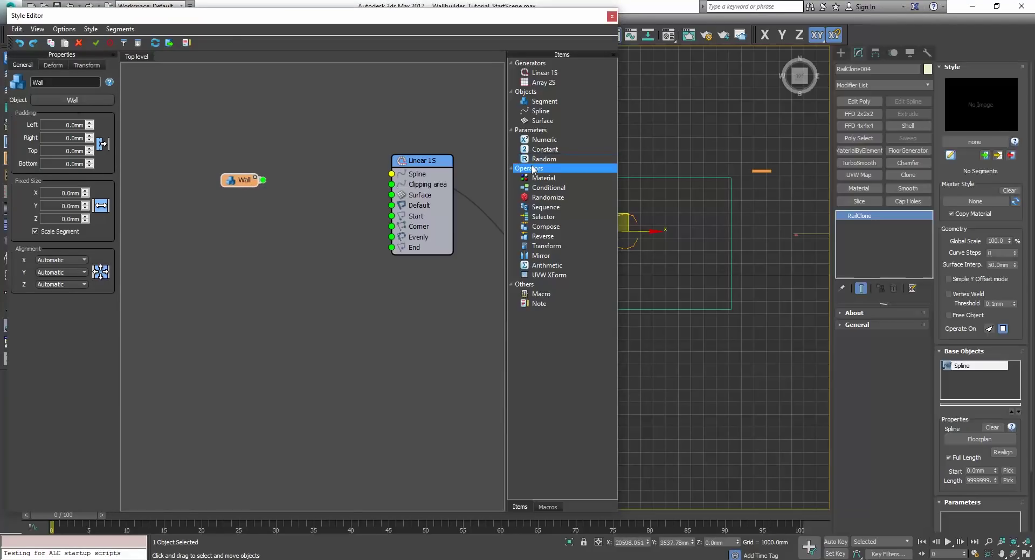
drag(545, 246, 301, 216)
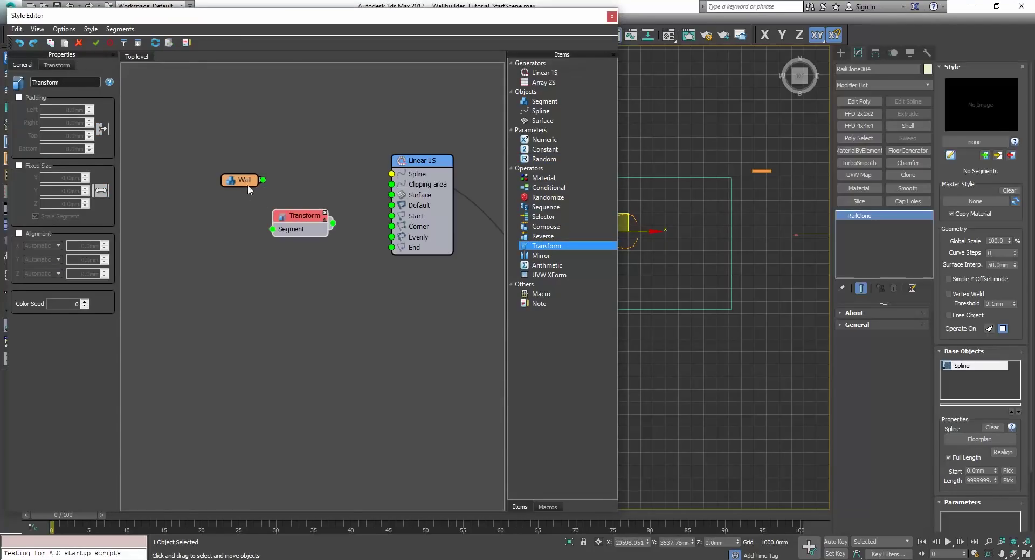
drag(247, 185, 221, 182)
drag(306, 223, 306, 217)
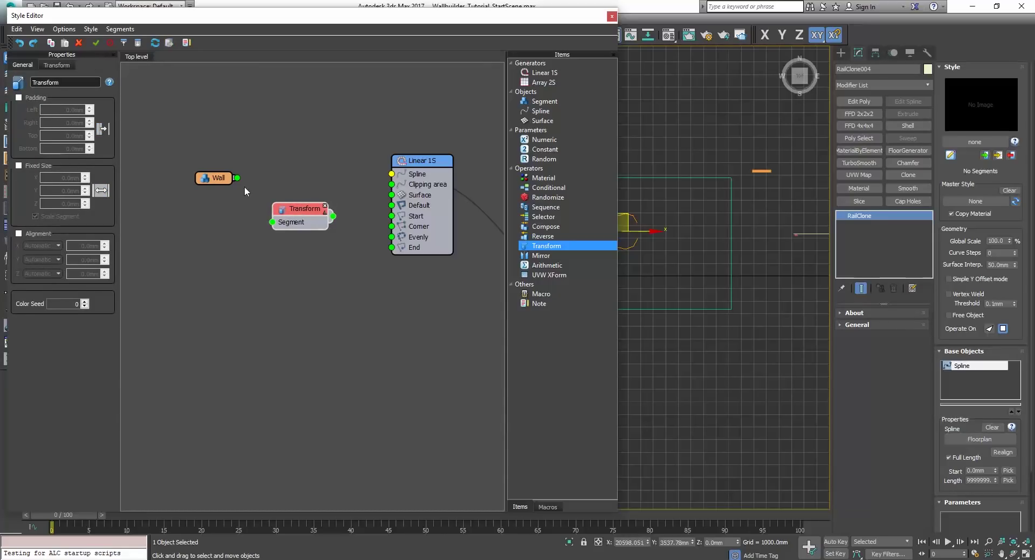
drag(237, 178, 393, 207)
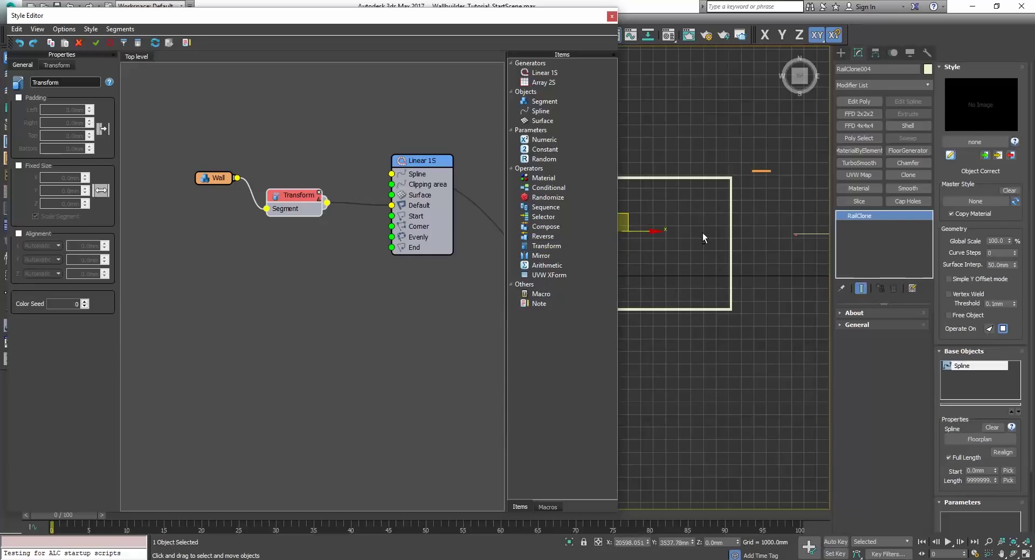
Step: Compare the Wall segment's Y alignments against the spline at a wall corner and set it to Bottom
alt+middle_drag(703, 232, 737, 170)
scroll(674, 206, up, 4)
scroll(713, 181, up, 3)
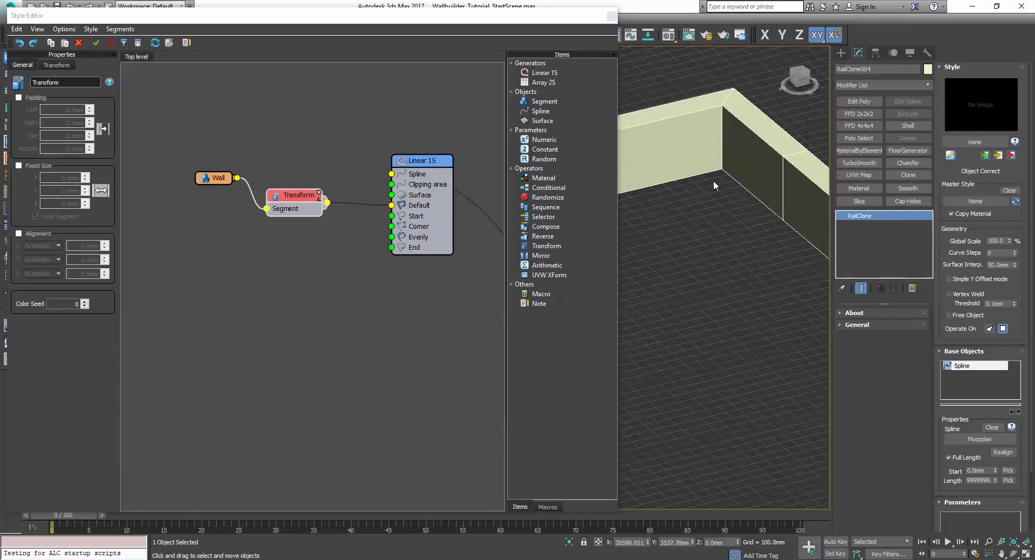
scroll(717, 183, down, 4)
key(t)
scroll(728, 105, up, 5)
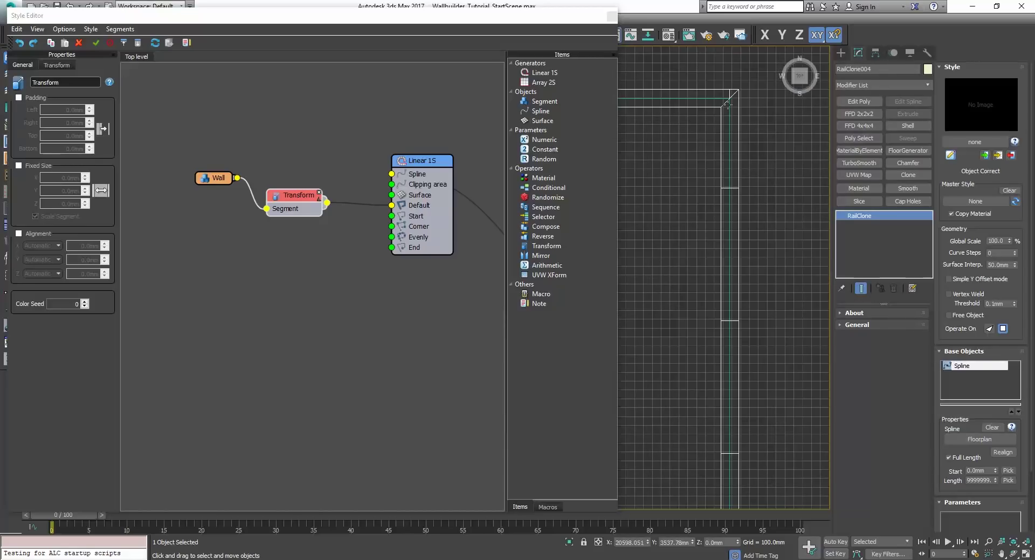
scroll(728, 105, up, 3)
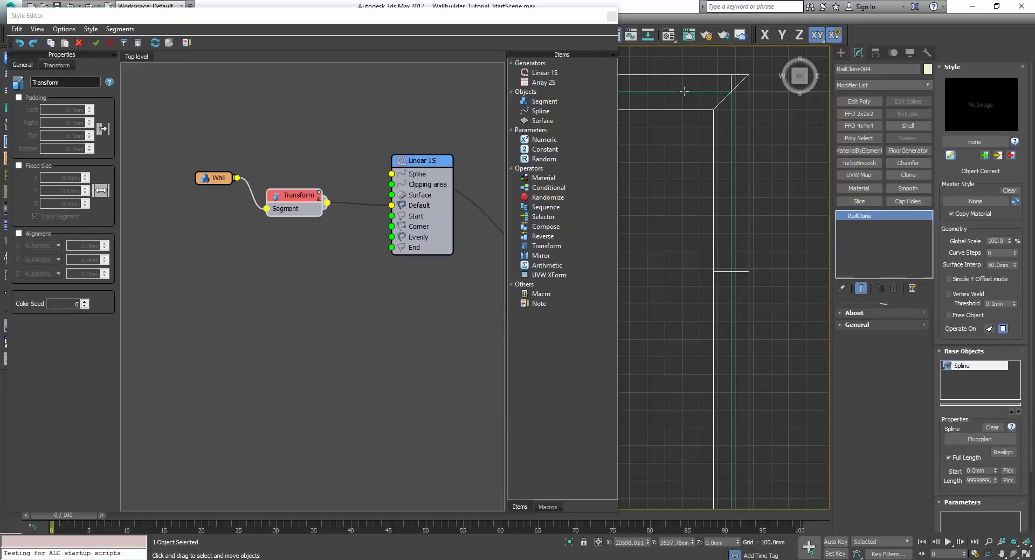
click(291, 197)
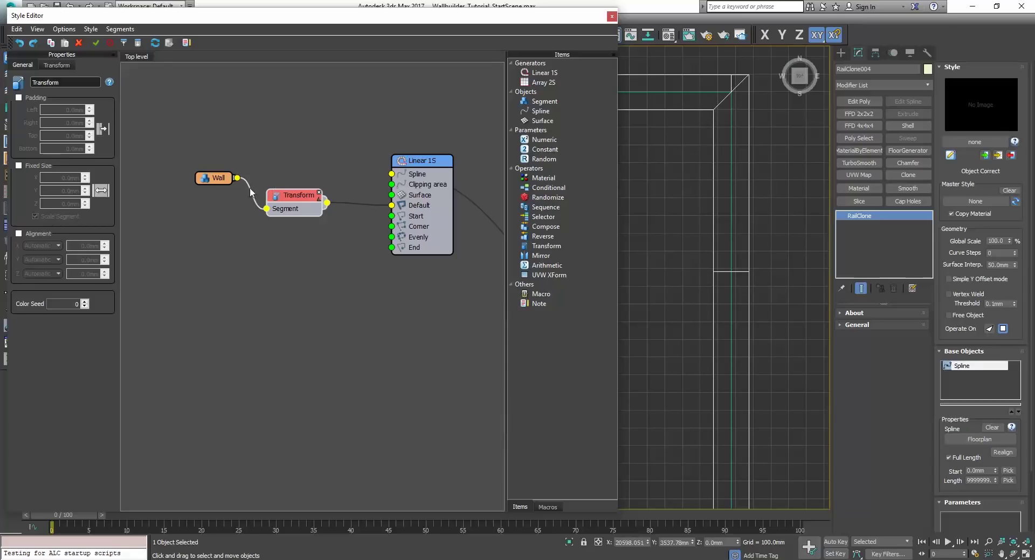
click(208, 180)
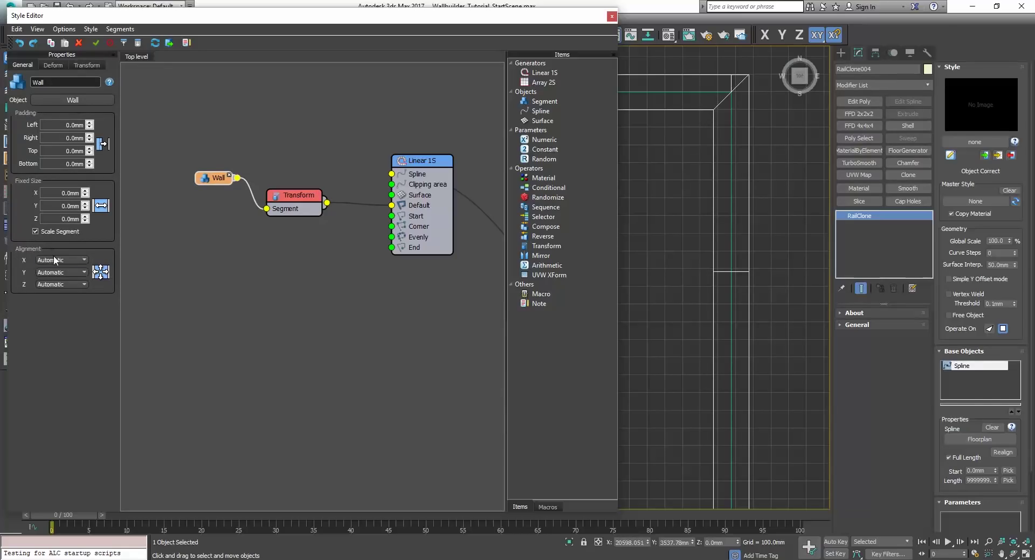
click(51, 273)
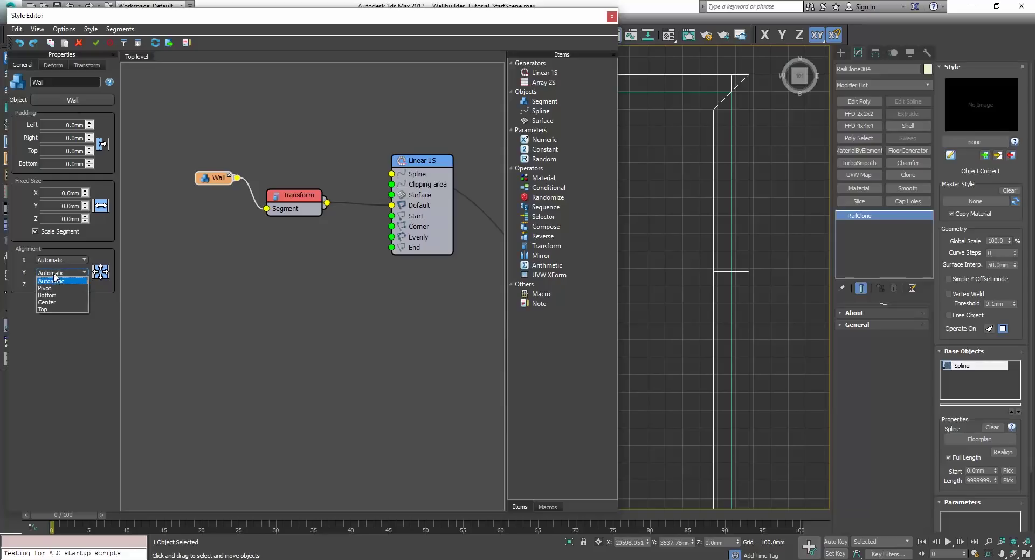
click(50, 288)
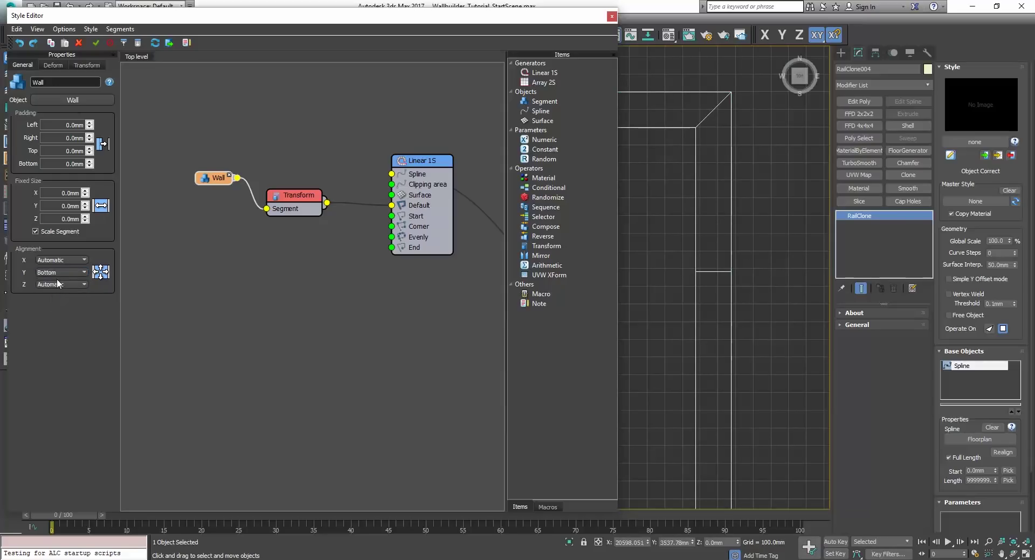
scroll(56, 273, down, 4)
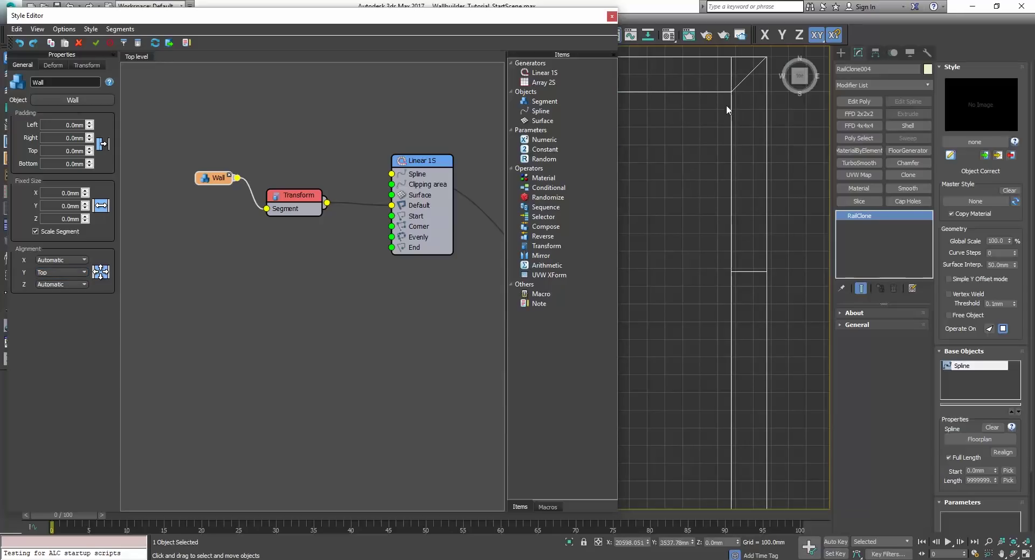
scroll(62, 273, down, 2)
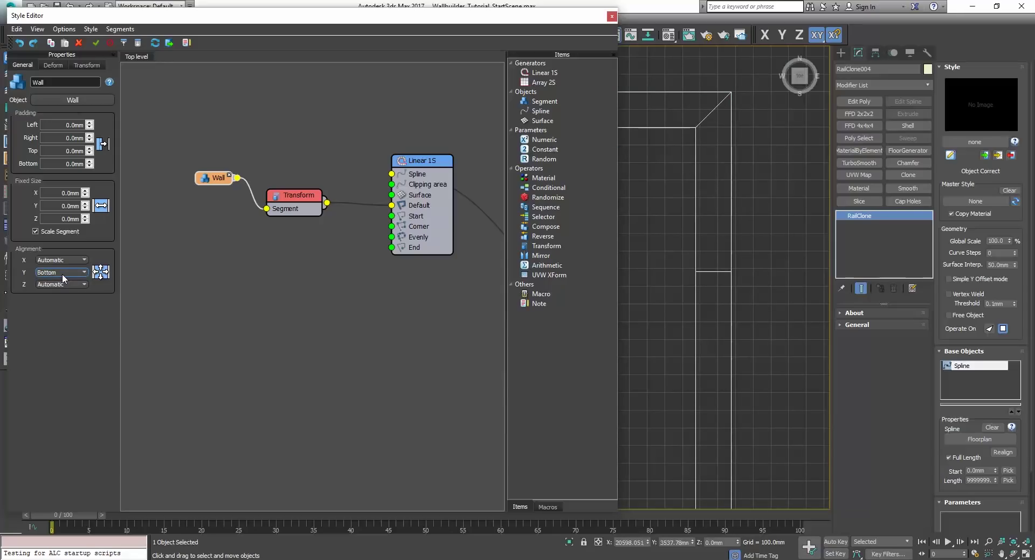
Step: Try Pivot as the Wall segment's Z alignment, checking the wall's base against the spline in the front view
scroll(684, 194, down, 4)
alt+middle_drag(684, 194, 780, 208)
scroll(780, 209, up, 2)
scroll(691, 198, up, 4)
key(F3)
middle_drag(692, 199, 698, 222)
key(f)
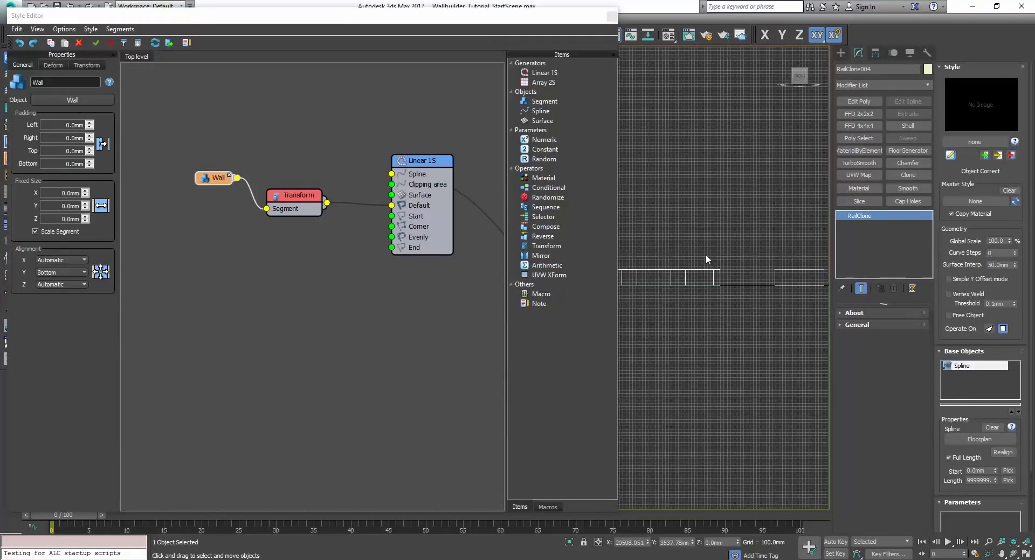
key(F3)
scroll(695, 284, up, 3)
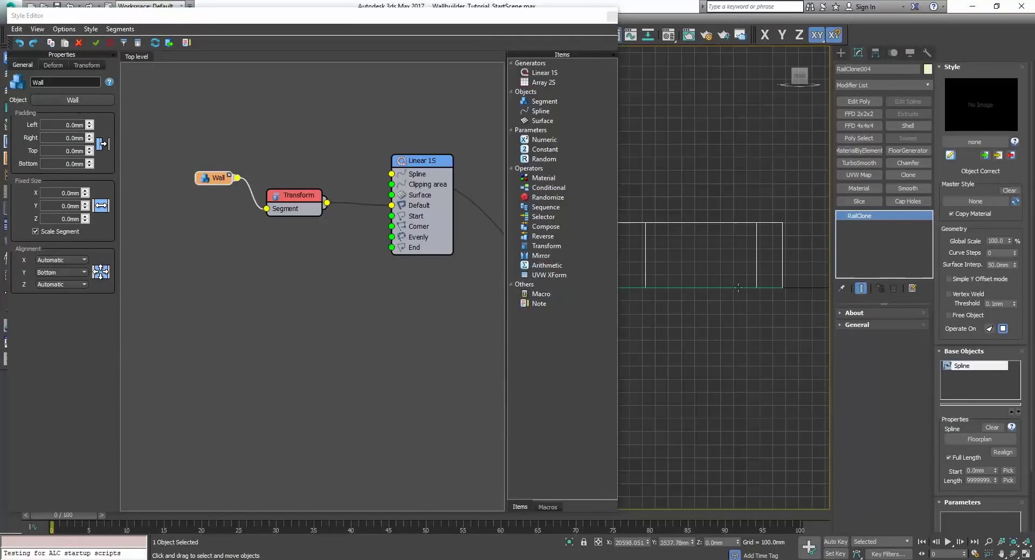
click(68, 285)
click(53, 300)
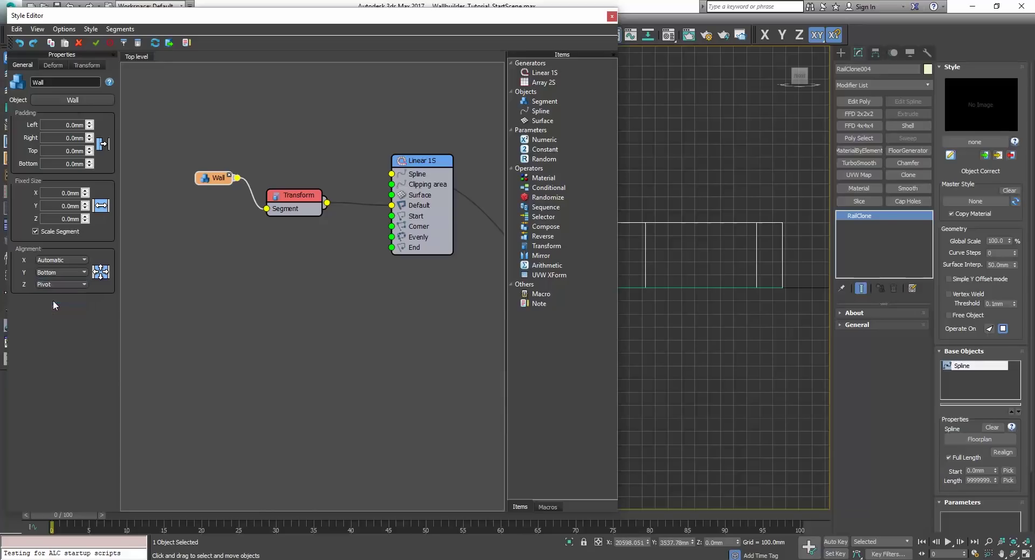
Step: Examine how the wall segments tile along the path and meet at the corners, shaded with edges shown
scroll(70, 283, up, 1)
mouse_move(684, 240)
middle_down()
mouse_move(710, 229)
mouse_move(697, 245)
mouse_move(729, 250)
middle_up()
scroll(682, 218, down, 3)
key(F3)
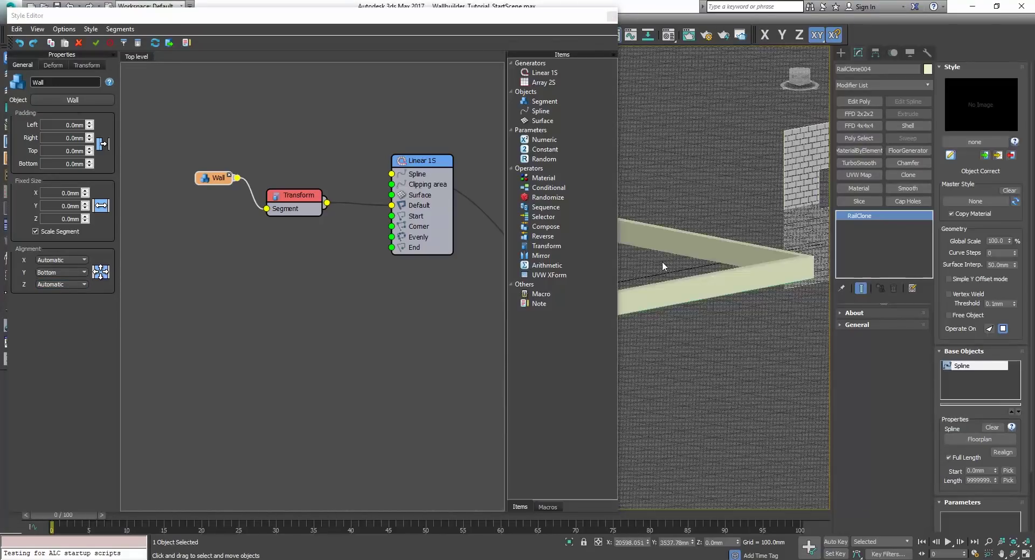
key(F4)
middle_drag(663, 266, 755, 264)
scroll(684, 241, up, 2)
middle_drag(652, 219, 730, 227)
scroll(672, 203, up, 3)
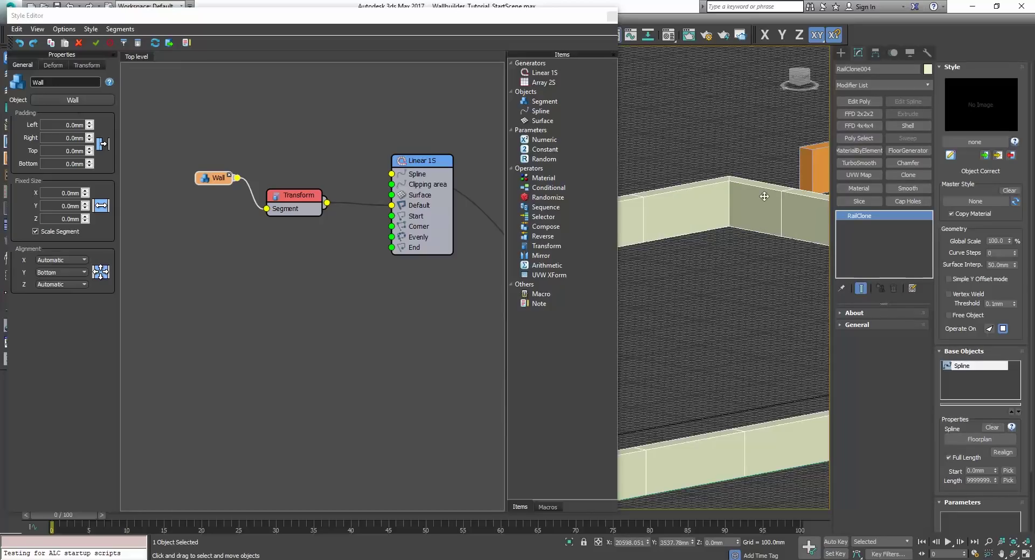
scroll(765, 196, down, 4)
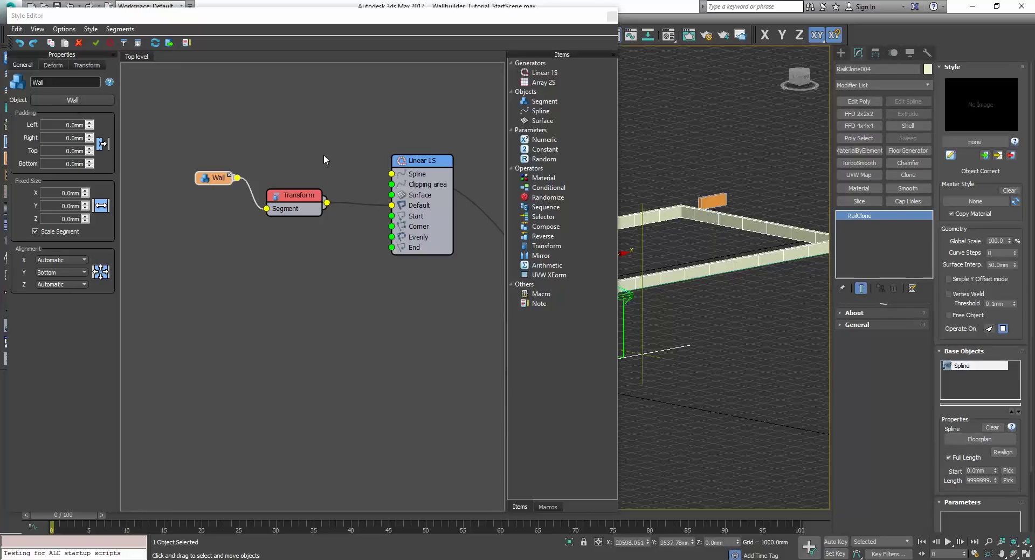
Step: Set the Linear 1S generator's Default rule mode to Scale and check the wall corner
click(53, 64)
click(421, 160)
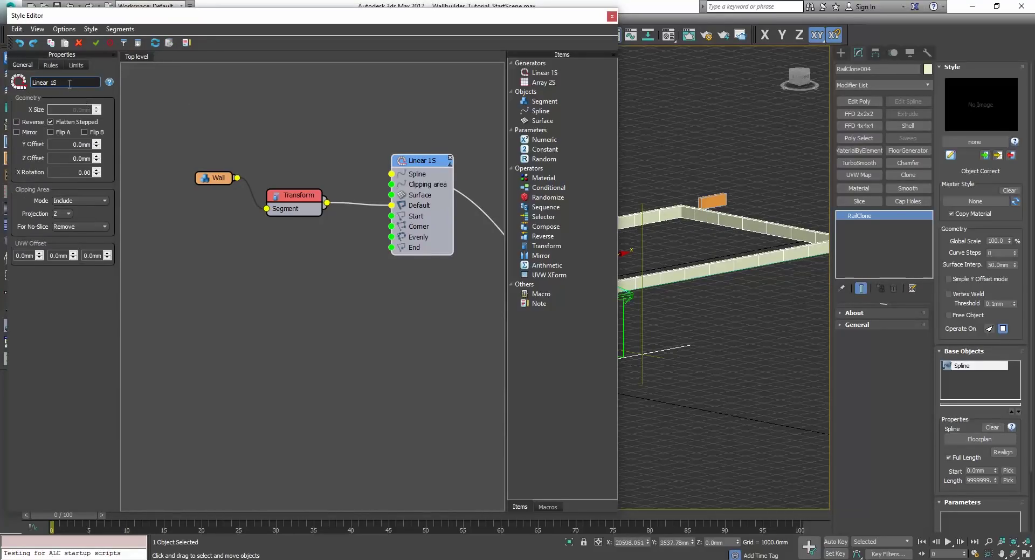
click(51, 65)
click(59, 89)
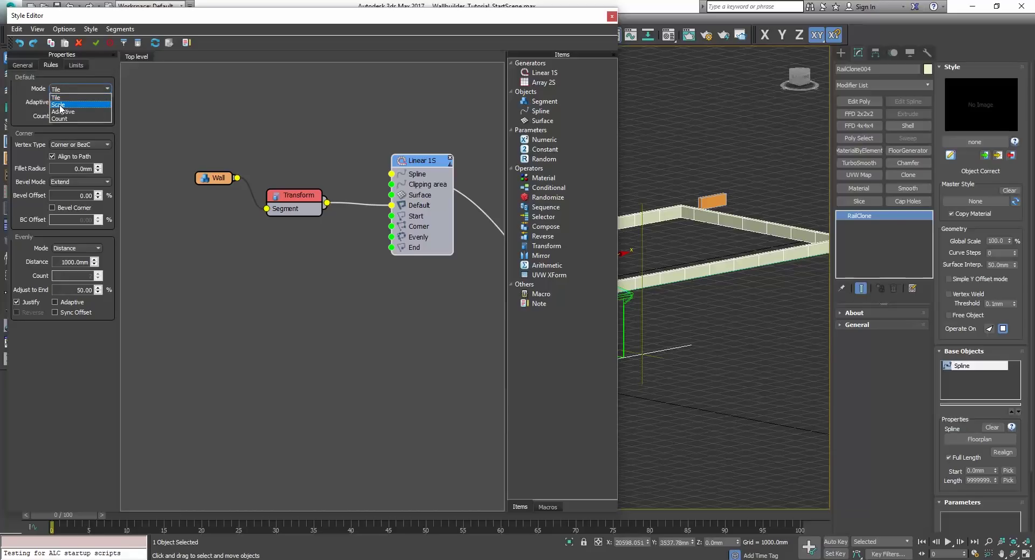
click(60, 105)
scroll(686, 207, up, 3)
mouse_move(764, 274)
middle_down()
mouse_move(731, 243)
mouse_move(755, 237)
mouse_move(724, 231)
middle_up()
scroll(731, 244, down, 3)
scroll(687, 217, up, 8)
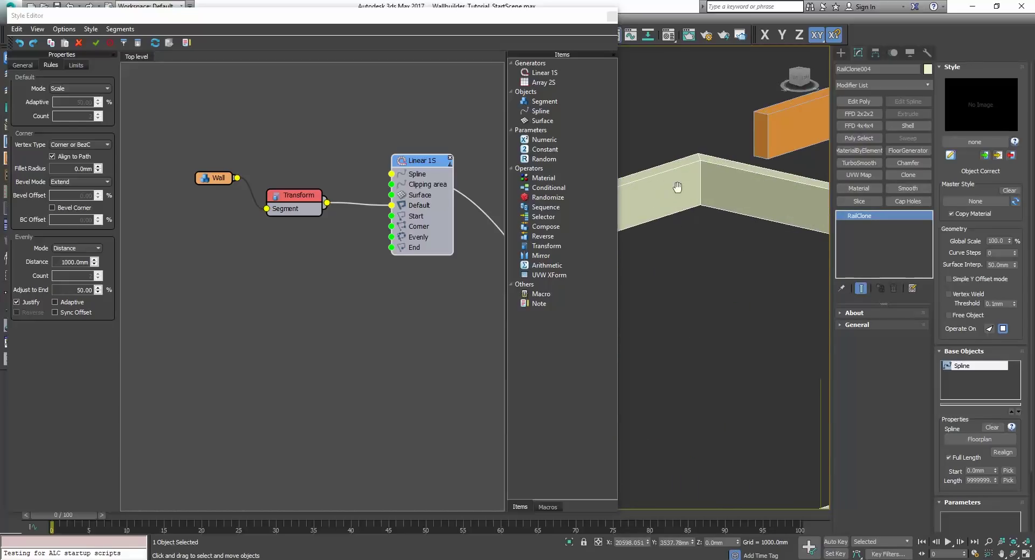
Step: Rename the generator as Linear 1S Ext
click(415, 165)
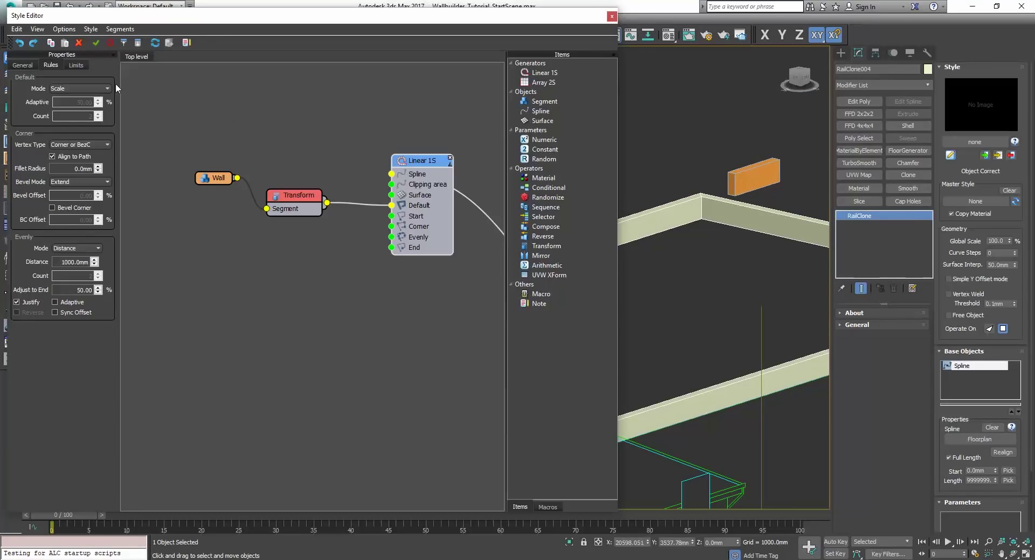
click(31, 64)
click(72, 82)
text(Ext)
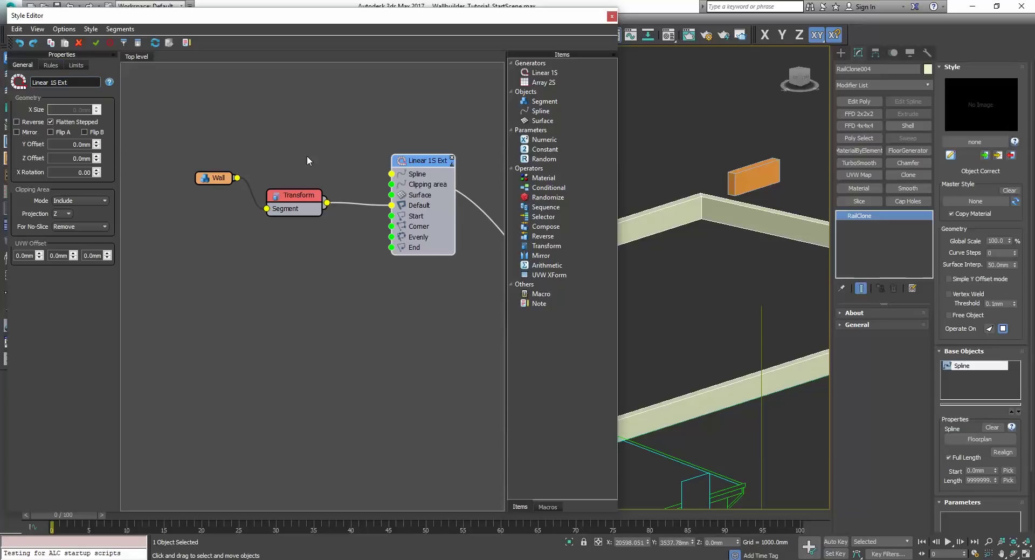
Step: Enable Fixed Size on the Transform operator and set Y to about 168 mm and Z to about 263 mm
click(301, 204)
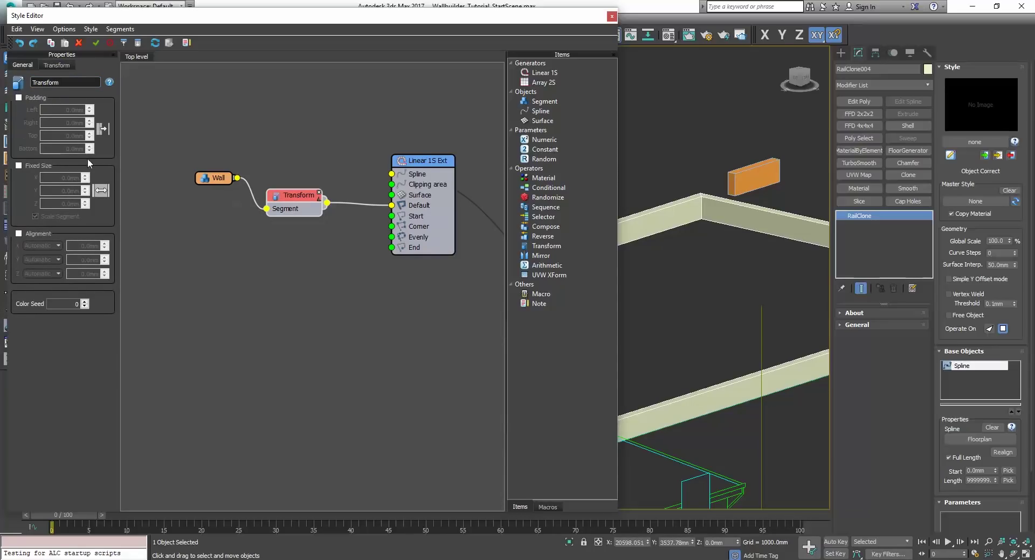
click(19, 166)
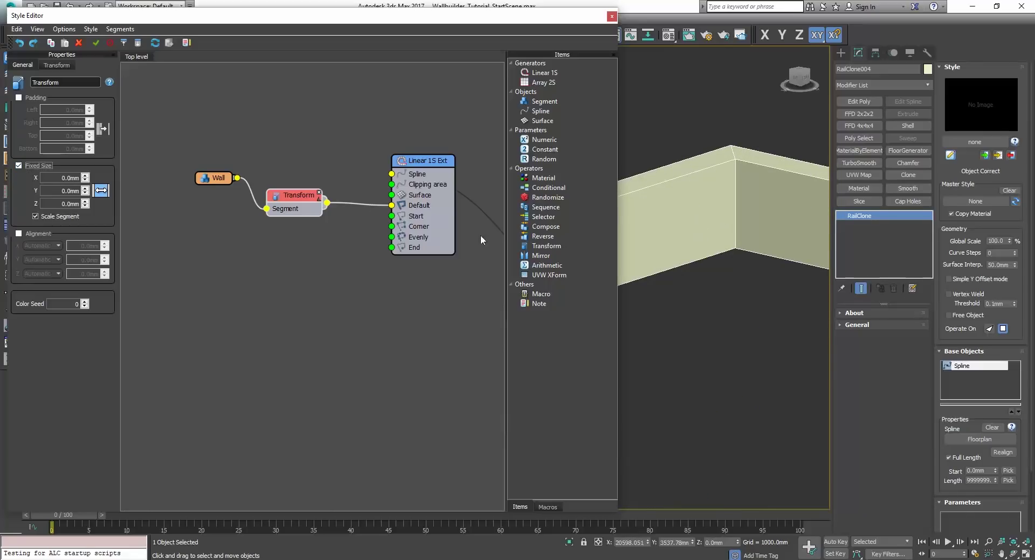
drag(86, 192, 113, 23)
drag(85, 189, 122, 157)
drag(97, 217, 72, 164)
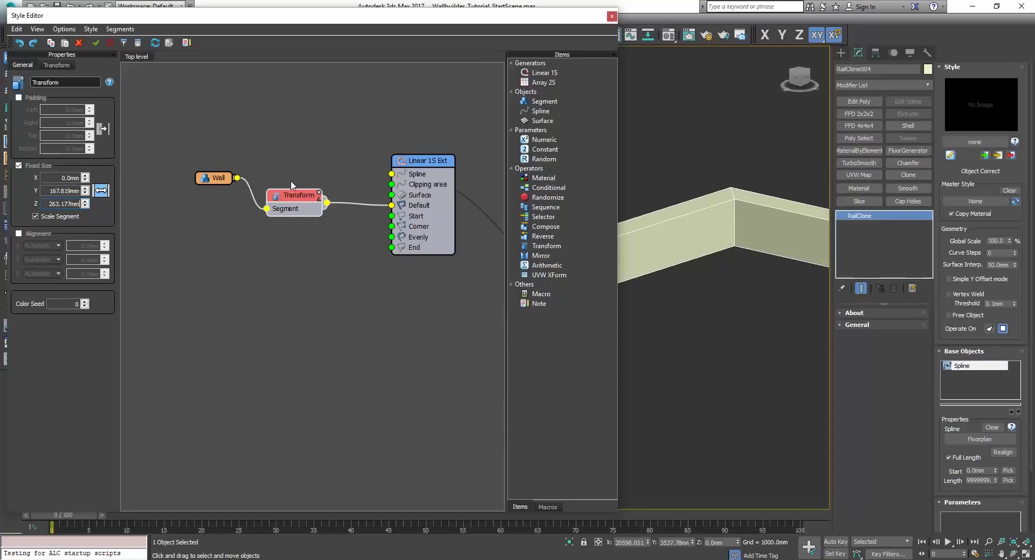
Step: Export the Transform operator's Y and Z Fixed Size values as parameter inputs
right_click(292, 194)
click(352, 303)
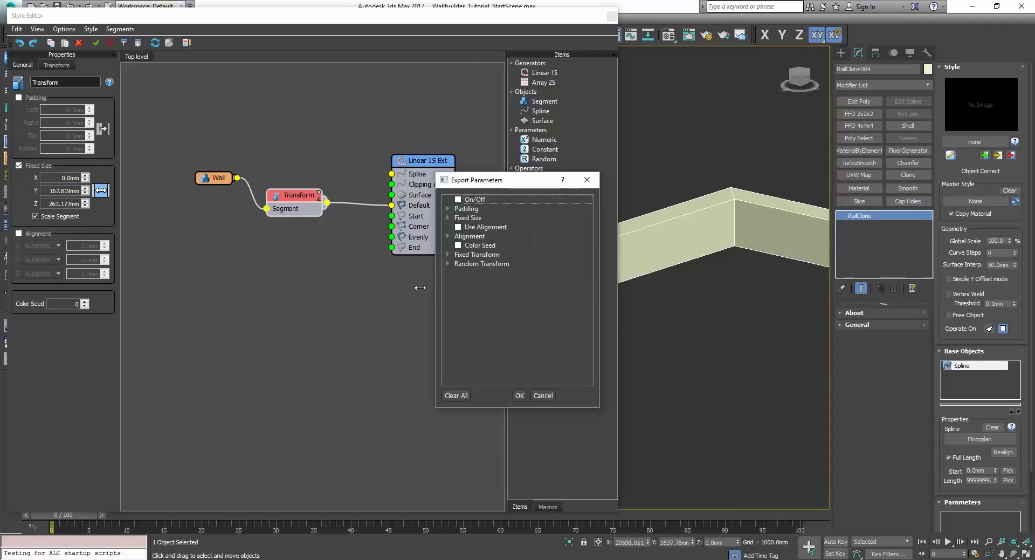
click(448, 218)
click(458, 237)
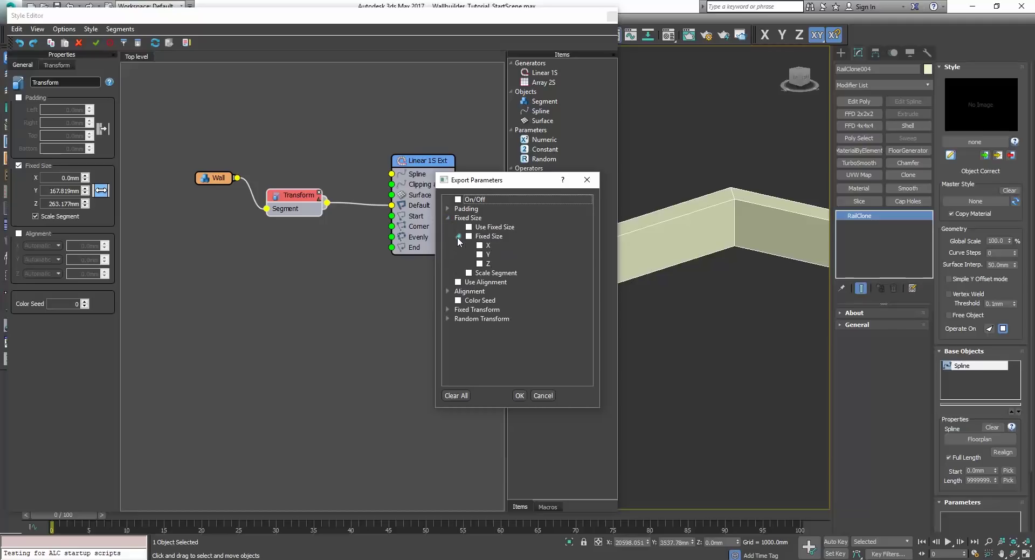
click(479, 254)
click(479, 264)
click(518, 396)
Step: Move the Wall node away from the Transform operator and reset the operator's Y and Z fixed sizes to 0 mm
middle_drag(248, 259, 305, 260)
drag(268, 184, 247, 191)
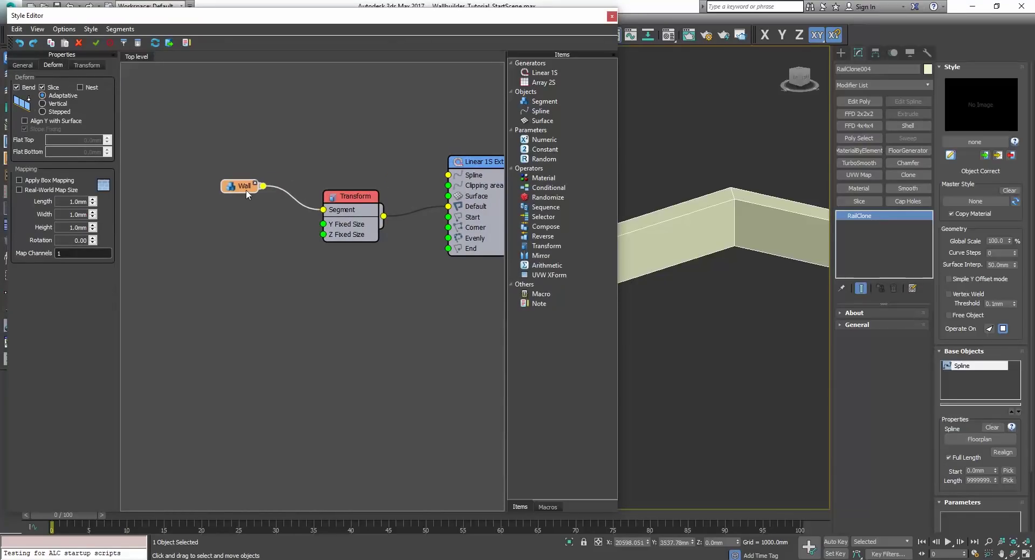
click(361, 203)
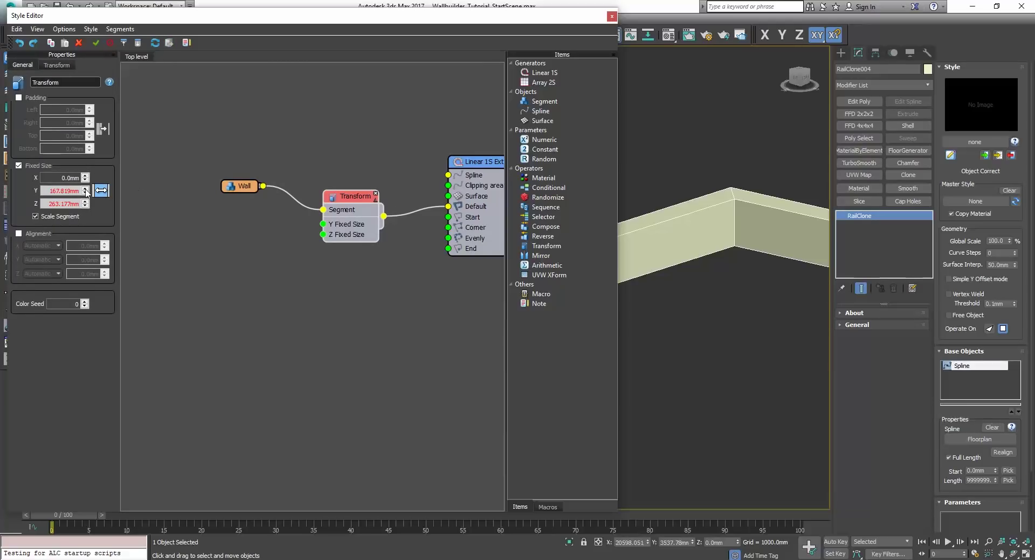
right_click(85, 192)
right_click(86, 204)
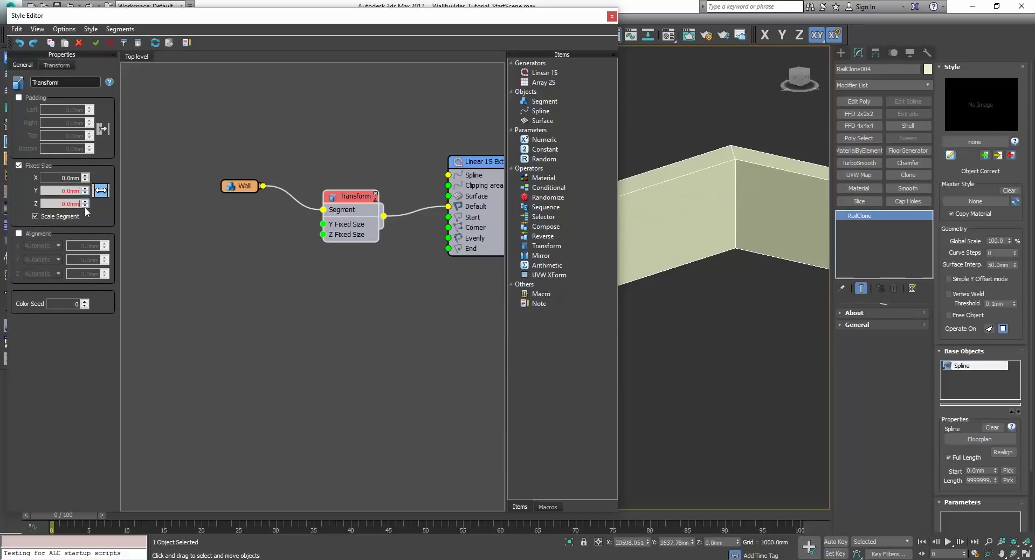
Step: Add a Numeric parameter node below the Wall node, name it Wall Height and set its type to Scene Units
scroll(286, 239, down, 2)
middle_drag(229, 237, 293, 212)
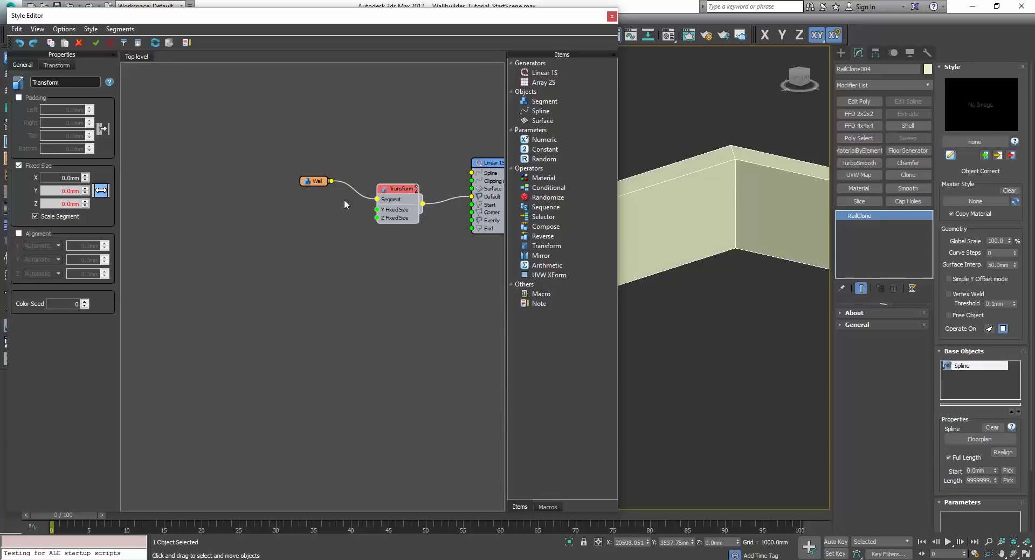
scroll(703, 253, down, 2)
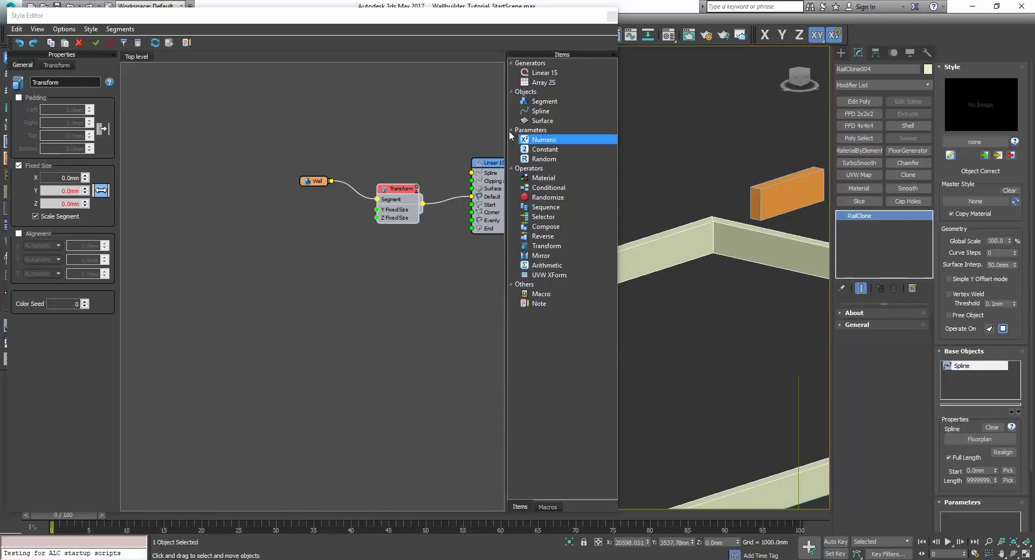
drag(542, 139, 200, 220)
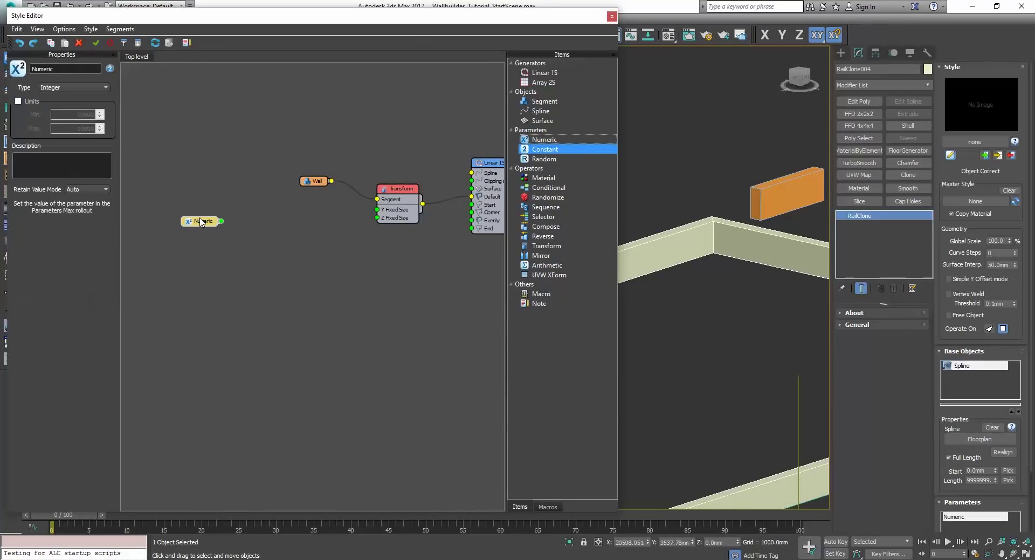
mouse_move(542, 139)
mouse_down()
mouse_move(195, 239)
mouse_move(539, 149)
mouse_move(542, 140)
mouse_up()
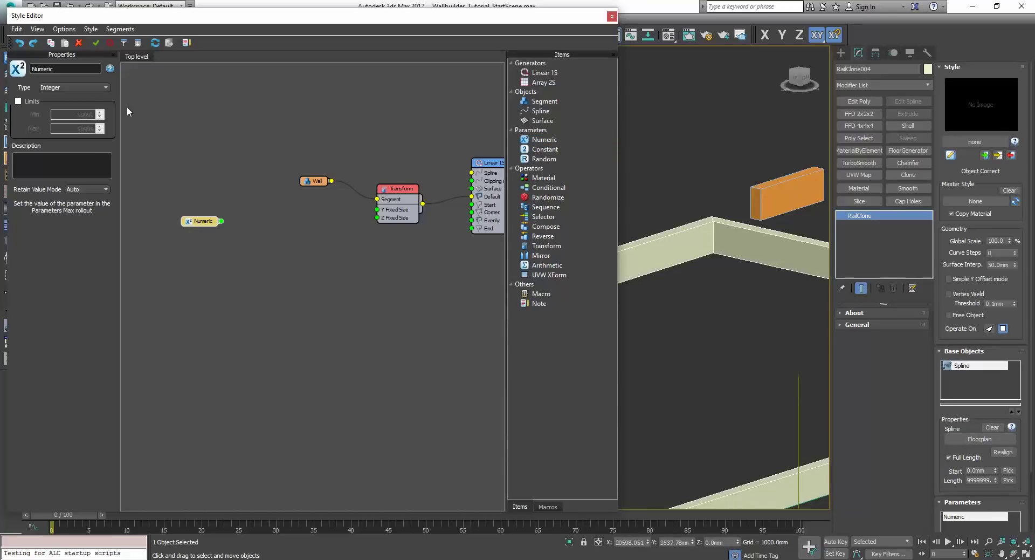
double_click(57, 69)
text(Wall Height)
click(202, 221)
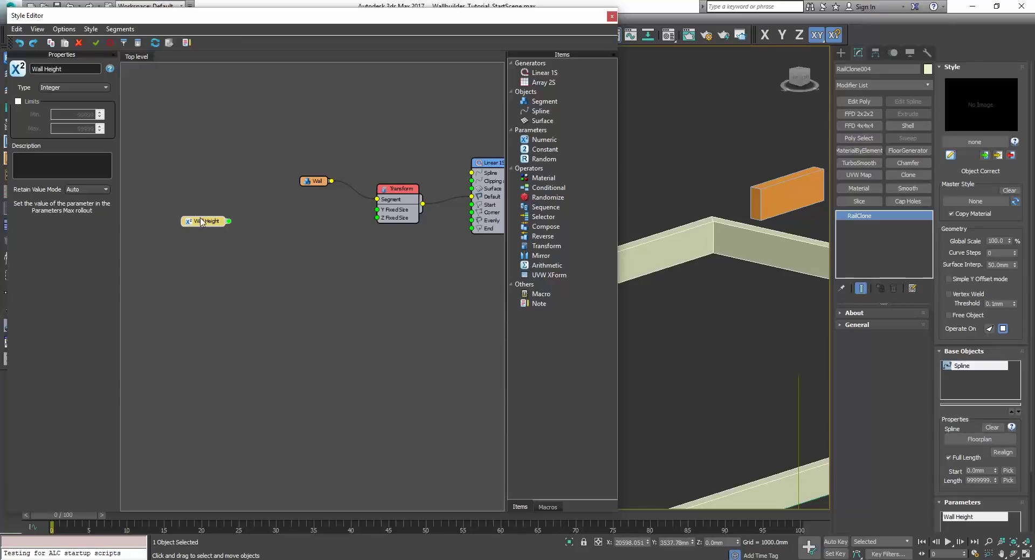
click(63, 86)
click(65, 117)
click(216, 195)
Step: Duplicate the Wall Height parameter below itself and rename the copy as Wall Thick
click(209, 222)
mouse_move(215, 226)
mouse_down()
mouse_move(214, 206)
mouse_move(214, 220)
mouse_move(248, 222)
mouse_move(217, 243)
mouse_up()
double_click(55, 68)
text(Thick)
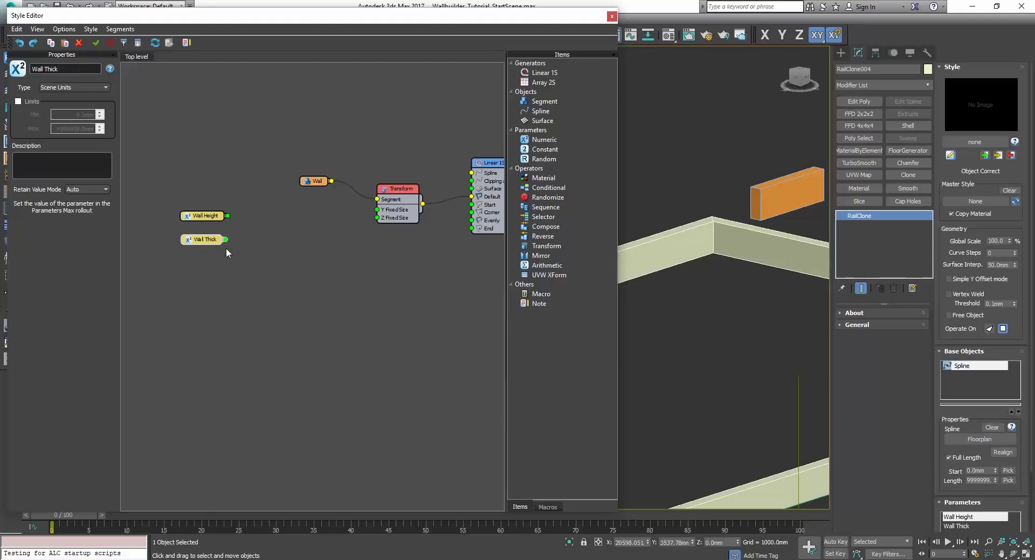
Step: Duplicate the Wall Thick parameter, place the copy beneath it and rename it as Plaster Thick
key(ctrl+v)
drag(255, 251, 210, 264)
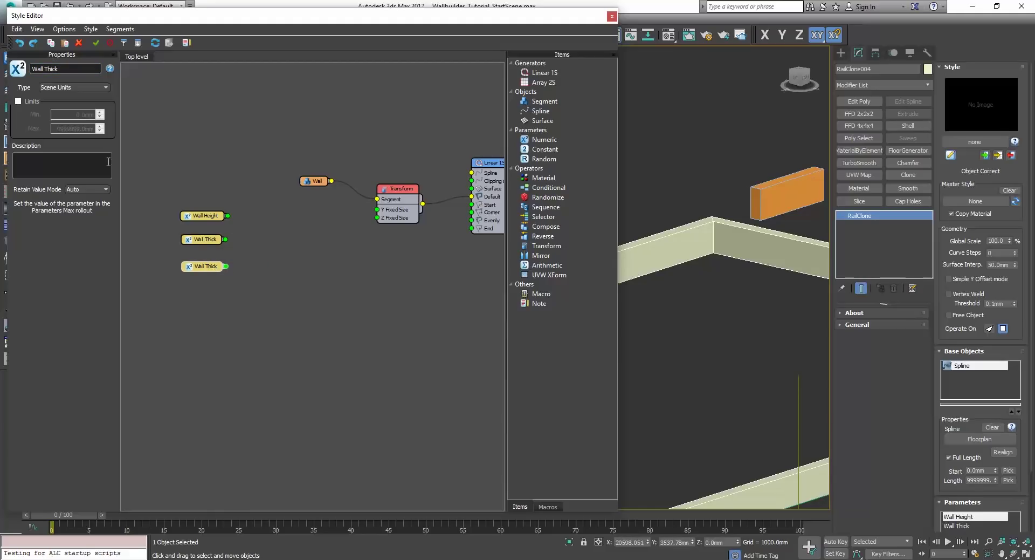
text(Plaster)
Step: Duplicate the Plaster Thick parameter, place the copy beneath it and rename it as Capping Thick
key(ctrl+v)
drag(331, 268, 206, 301)
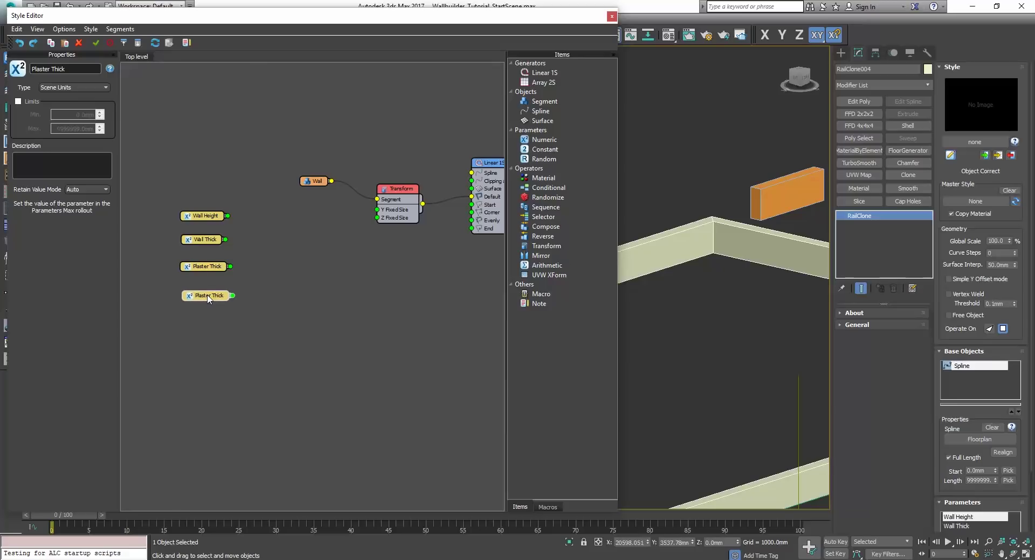
double_click(33, 68)
text(Capping)
drag(231, 302, 221, 301)
click(316, 280)
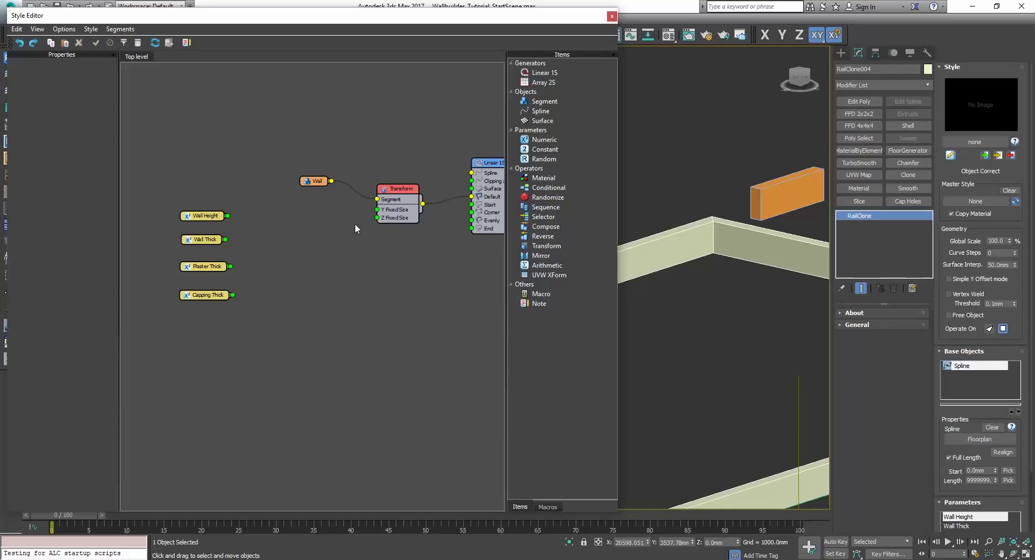
Step: Wire Wall Height to the Transform operator's Z Fixed Size and Wall Thick to its Y Fixed Size
click(391, 190)
scroll(296, 222, up, 3)
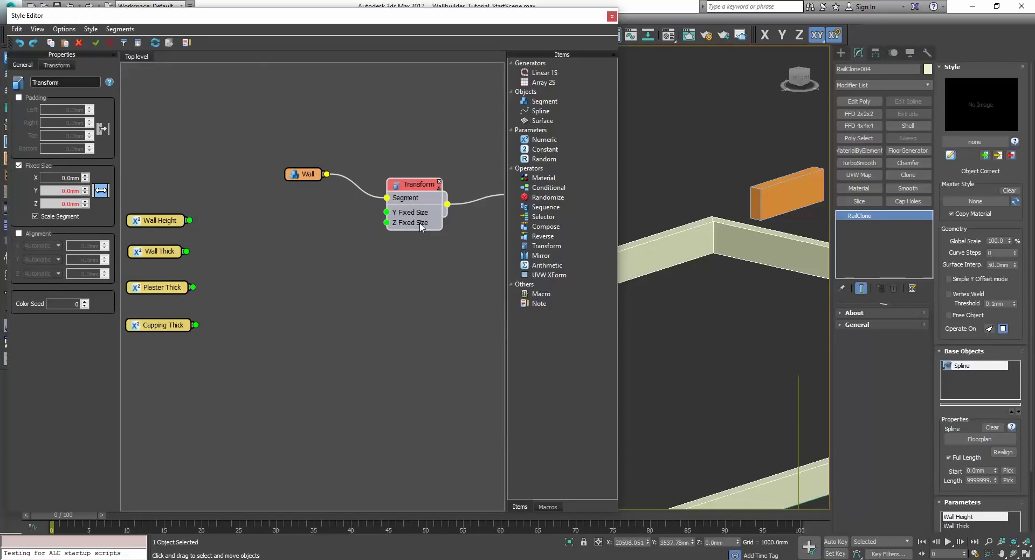
drag(193, 220, 386, 223)
click(171, 255)
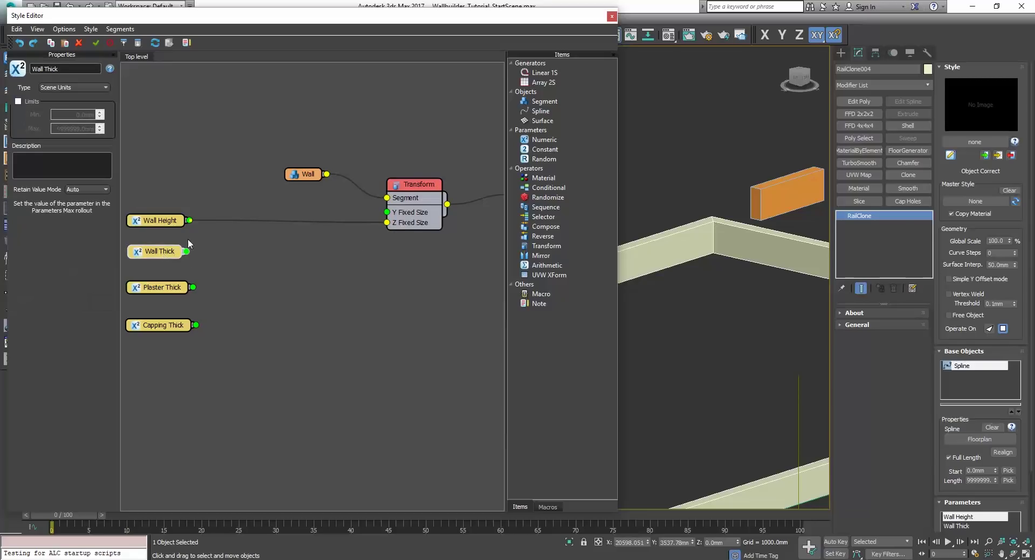
drag(186, 253, 387, 212)
click(420, 187)
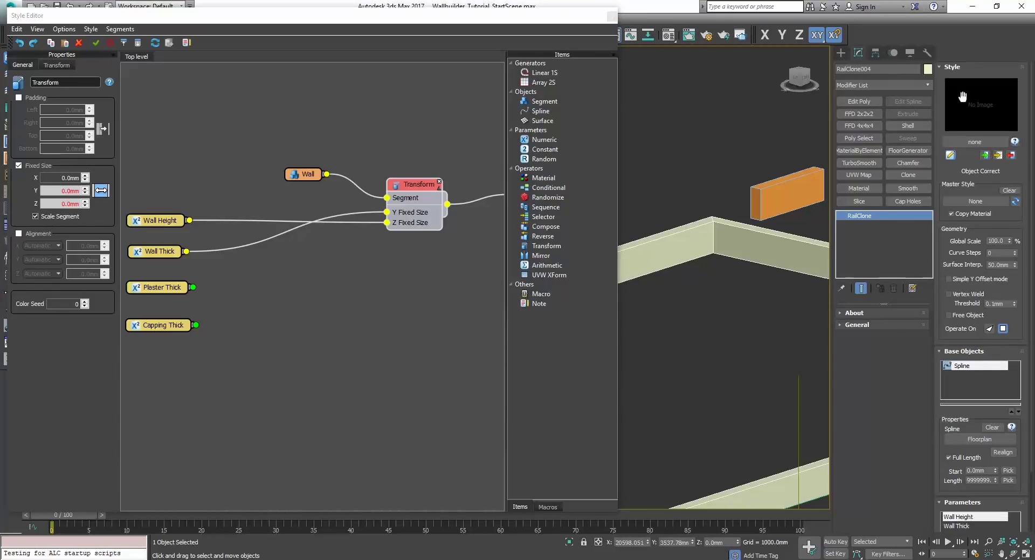
Step: Set the Wall Height parameter of the RailClone object to 2600 mm and check the walls
click(957, 67)
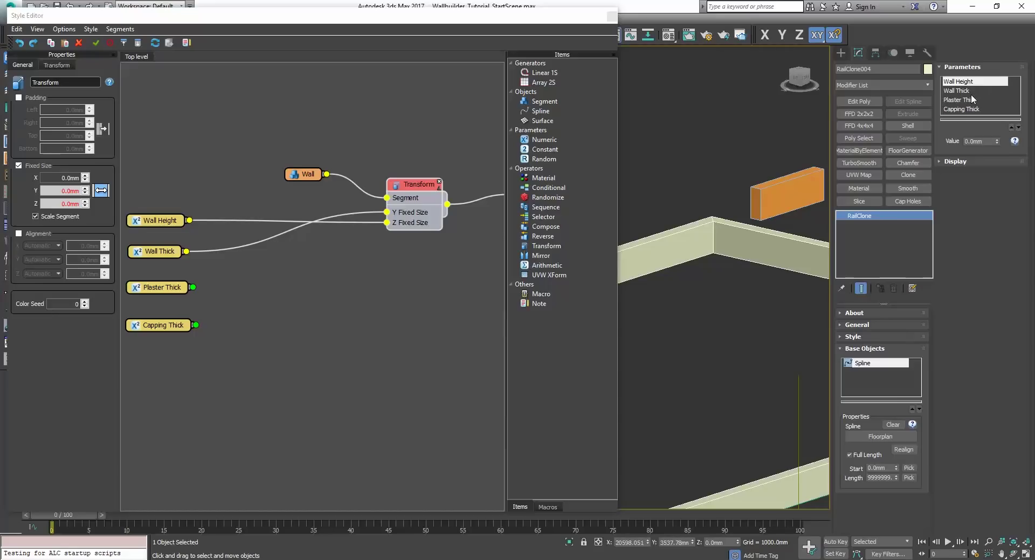
double_click(985, 138)
text(2600)
key(Return)
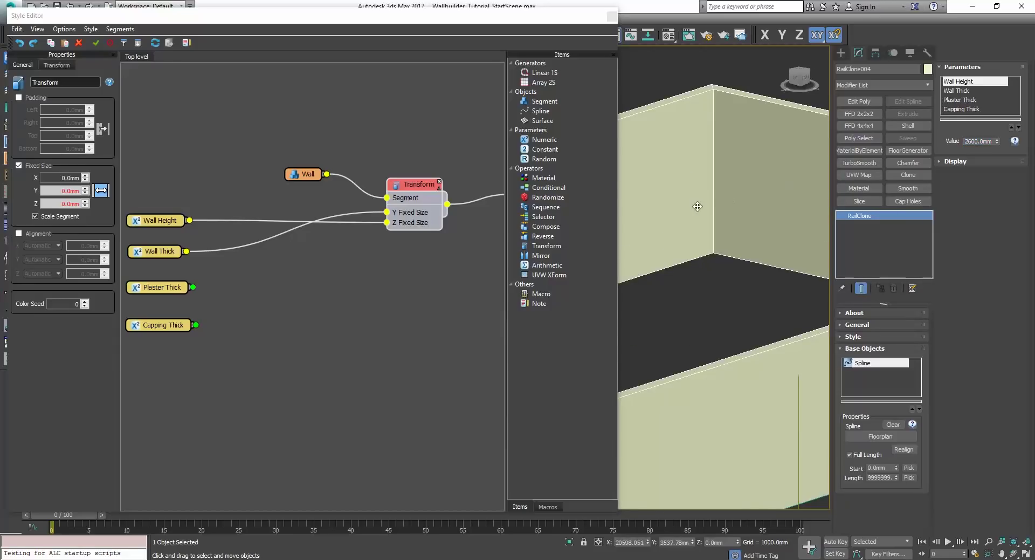
scroll(698, 206, down, 5)
alt+middle_drag(767, 233, 728, 230)
alt+middle_drag(843, 175, 792, 161)
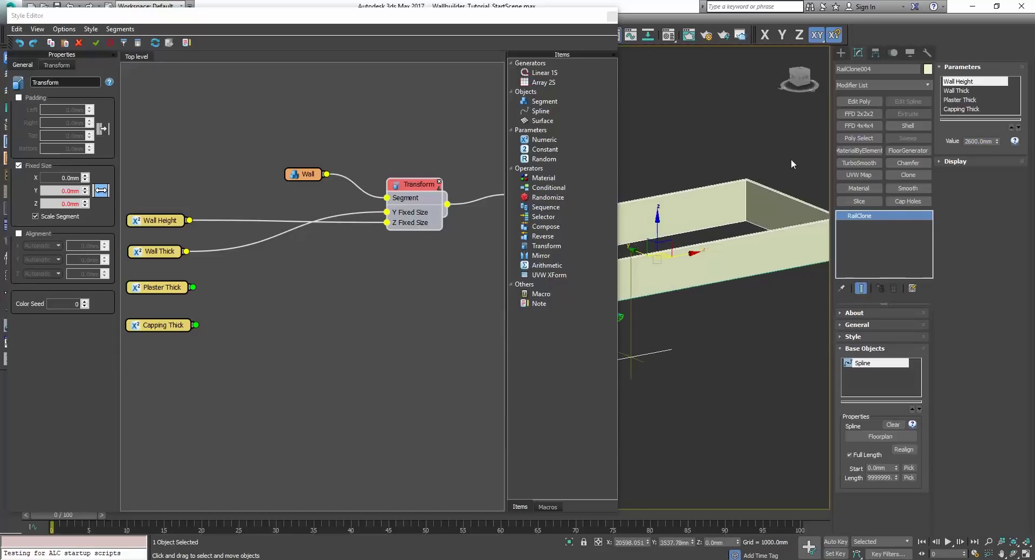
Step: Set the Wall Thick parameter to 200 mm and check the wall thickness in plan and in 3D
click(964, 89)
drag(990, 141, 889, 140)
text(2)
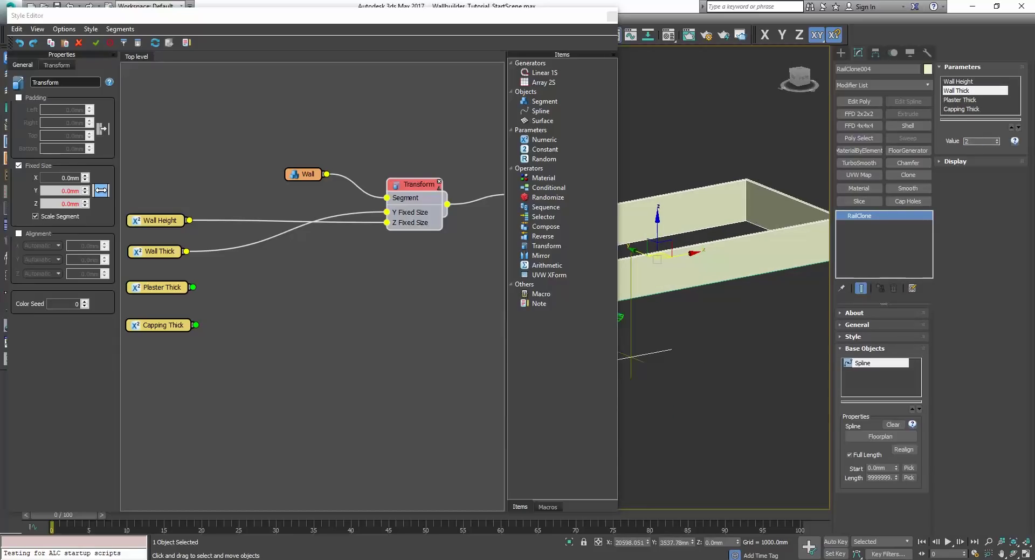
text(t)
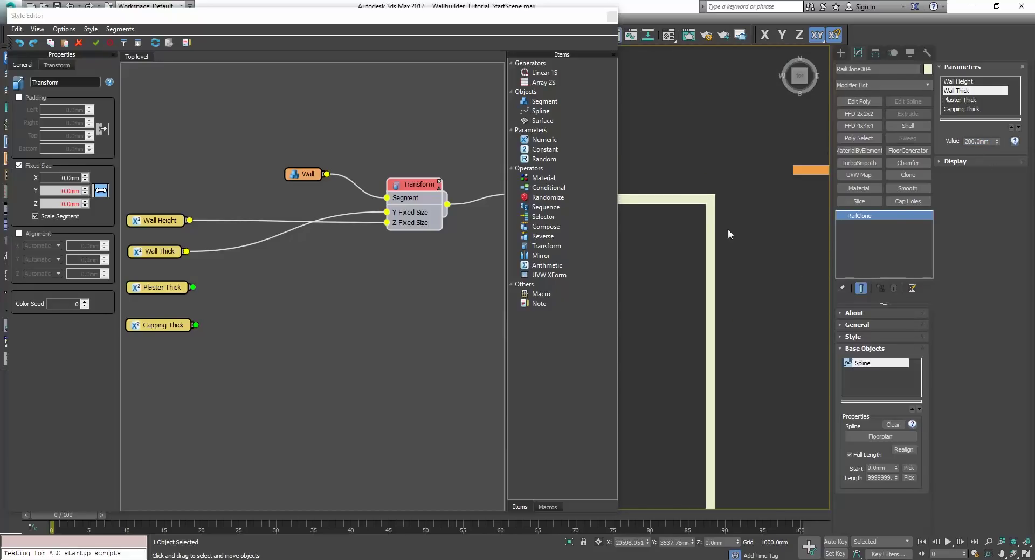
scroll(728, 234, down, 4)
alt+middle_drag(702, 264, 698, 240)
scroll(695, 197, up, 4)
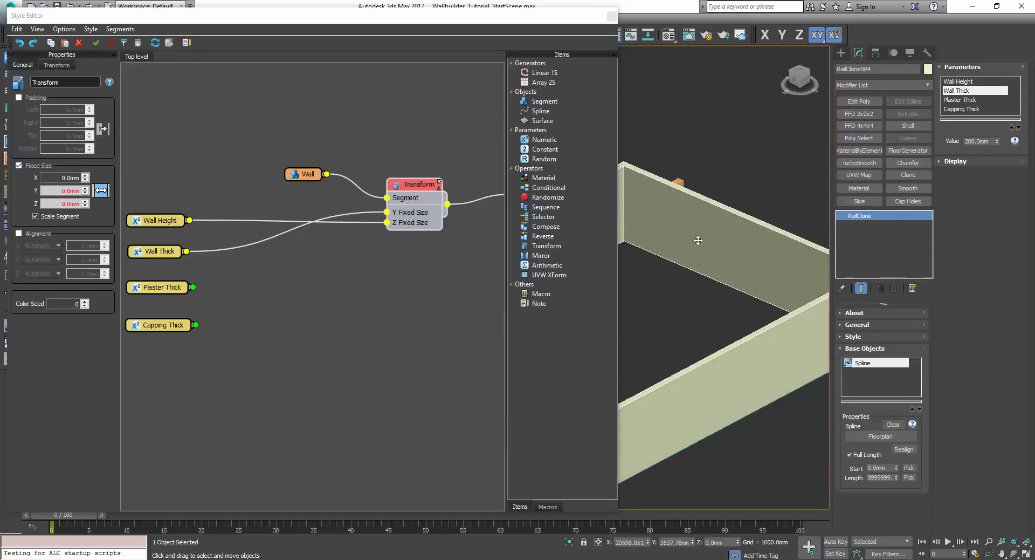
scroll(699, 240, down, 3)
scroll(407, 229, down, 1)
Step: Assign the two-slot Multi/Sub-Object material named wall to the RailClone walls
middle_drag(389, 239, 302, 263)
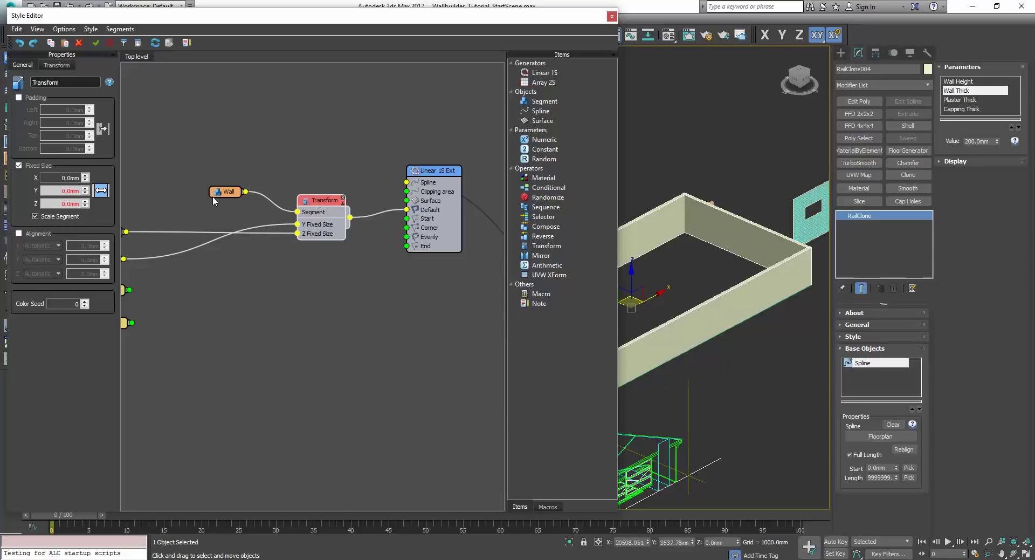
alt+middle_drag(718, 245, 705, 243)
key(m)
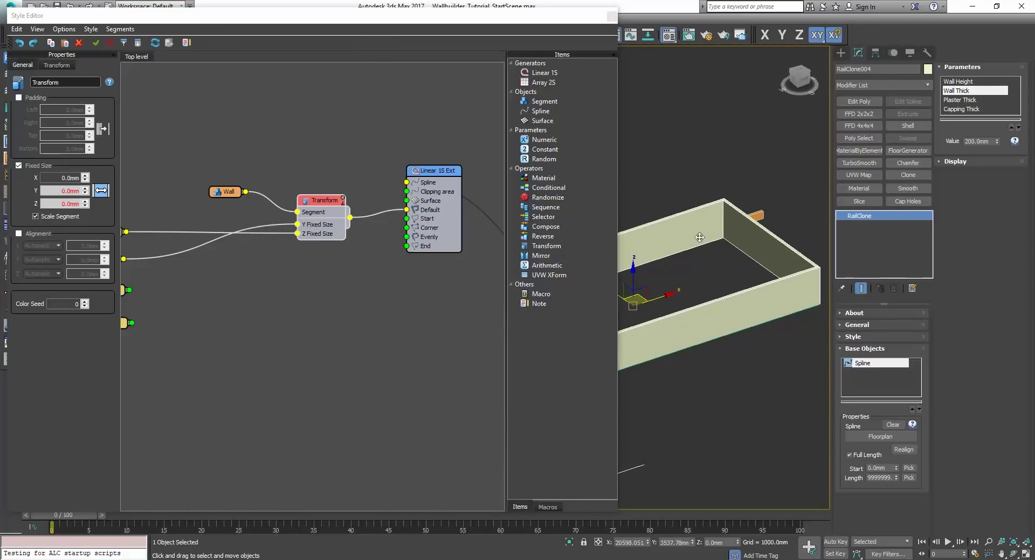
click(226, 198)
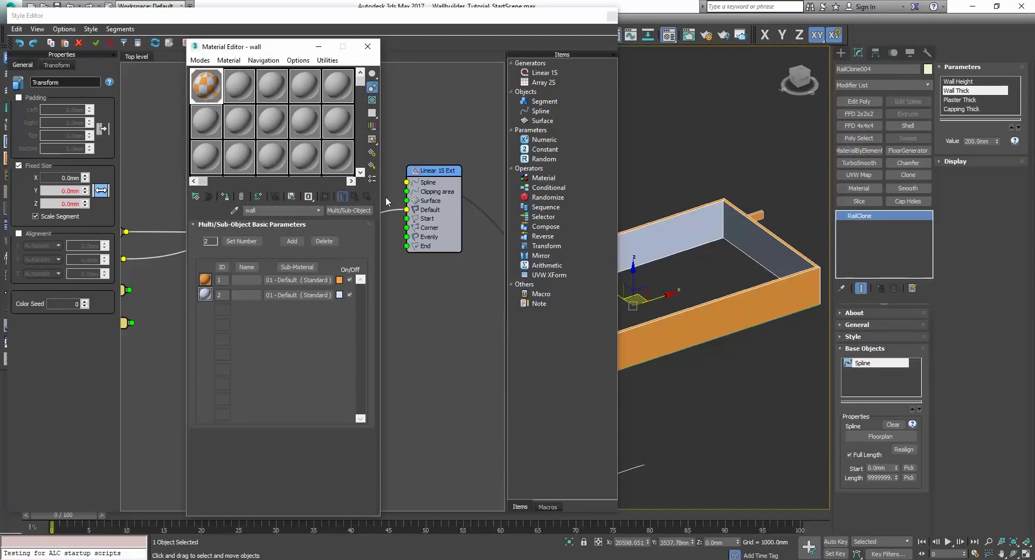
click(368, 47)
Step: Select the source Wall box and add a Material modifier with Material ID 1 to it
alt+middle_drag(749, 248, 705, 247)
alt+middle_drag(735, 315, 761, 312)
click(756, 292)
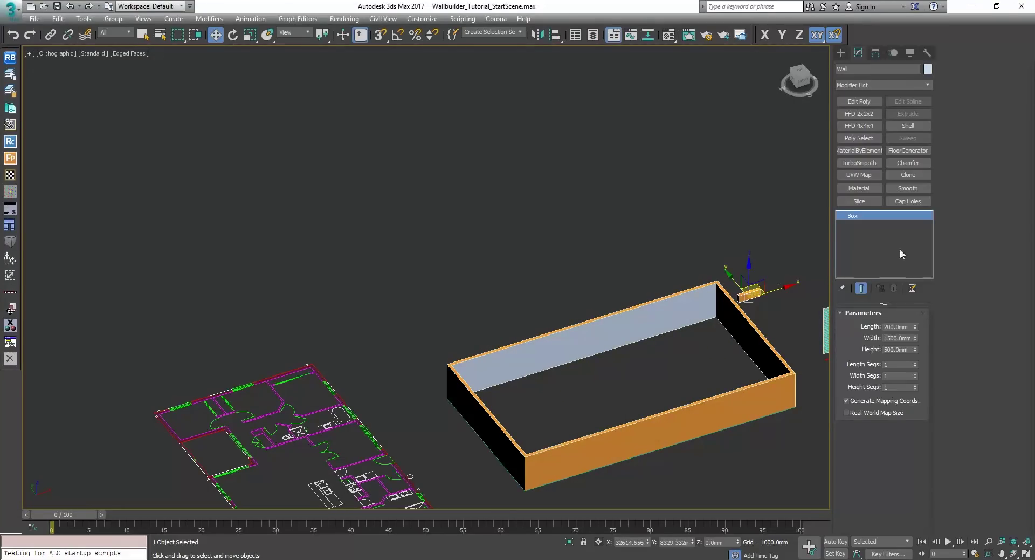
click(872, 189)
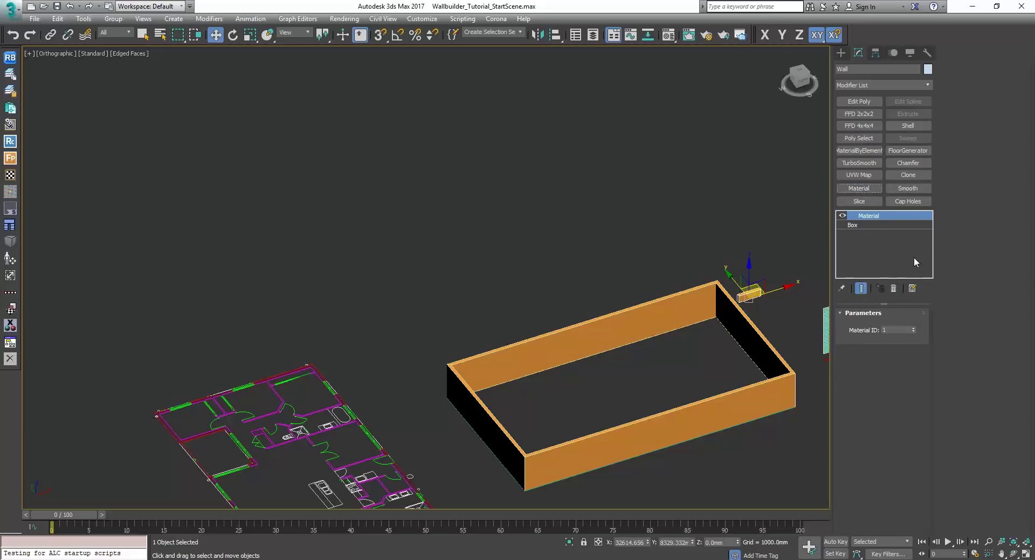
middle_drag(747, 276, 721, 252)
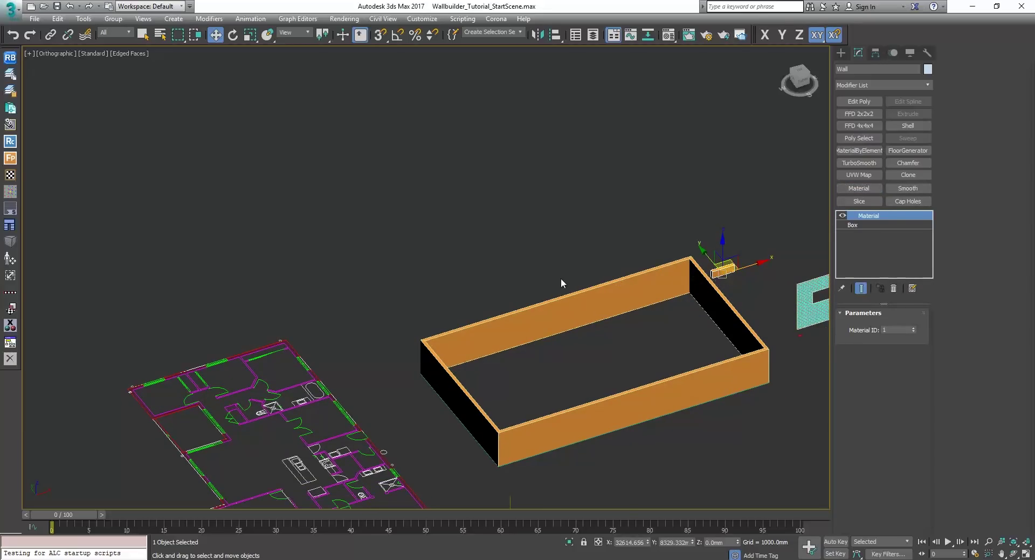
Step: Reselect the RailClone walls, add a Material operator above the Transform operator and wire the Wall segment into it
click(582, 308)
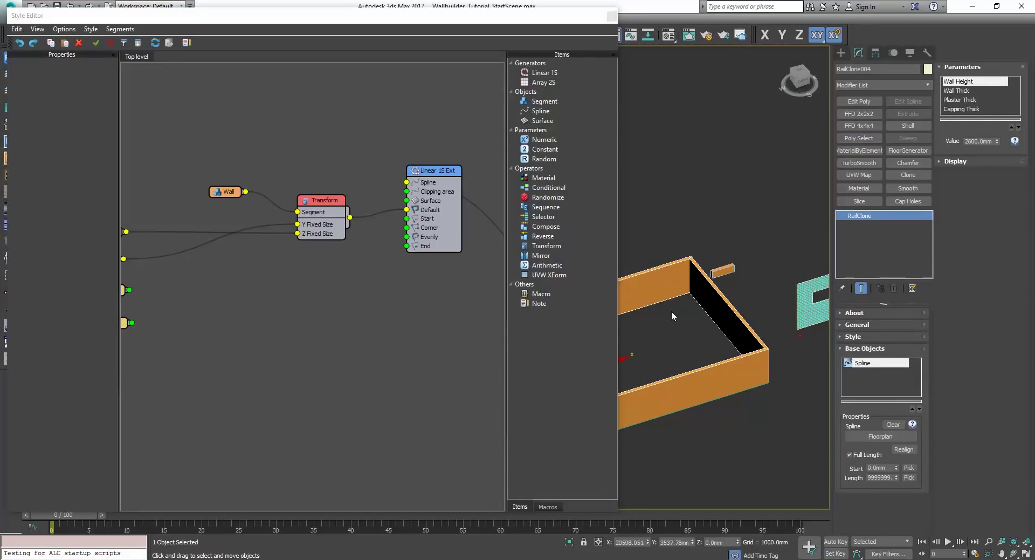
middle_drag(317, 241, 318, 276)
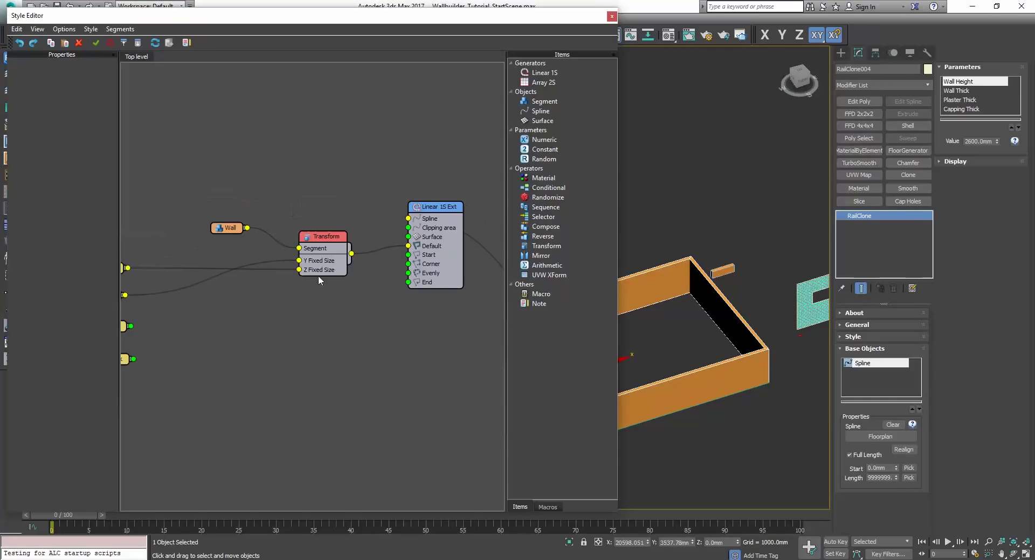
drag(228, 236, 203, 232)
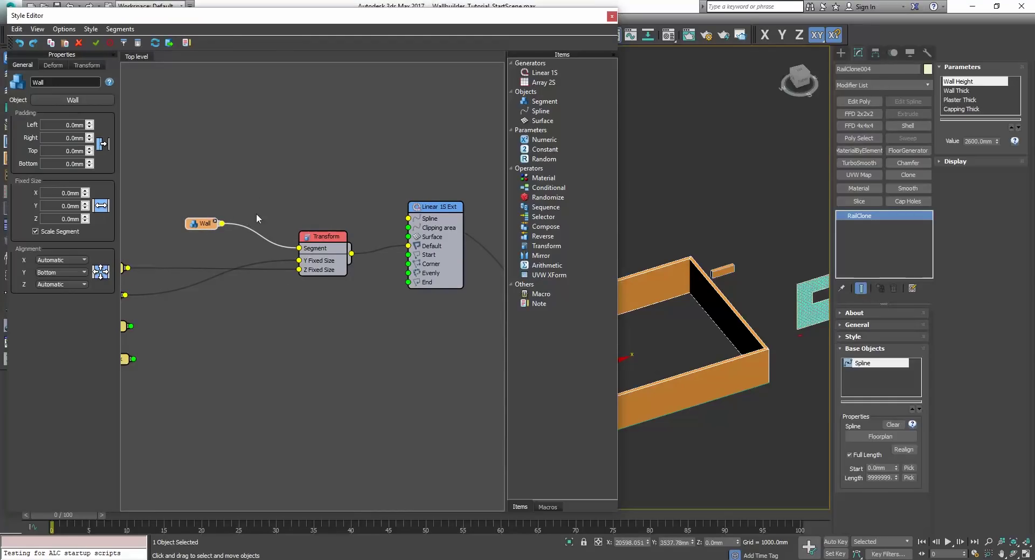
drag(543, 177, 266, 168)
drag(222, 224, 240, 183)
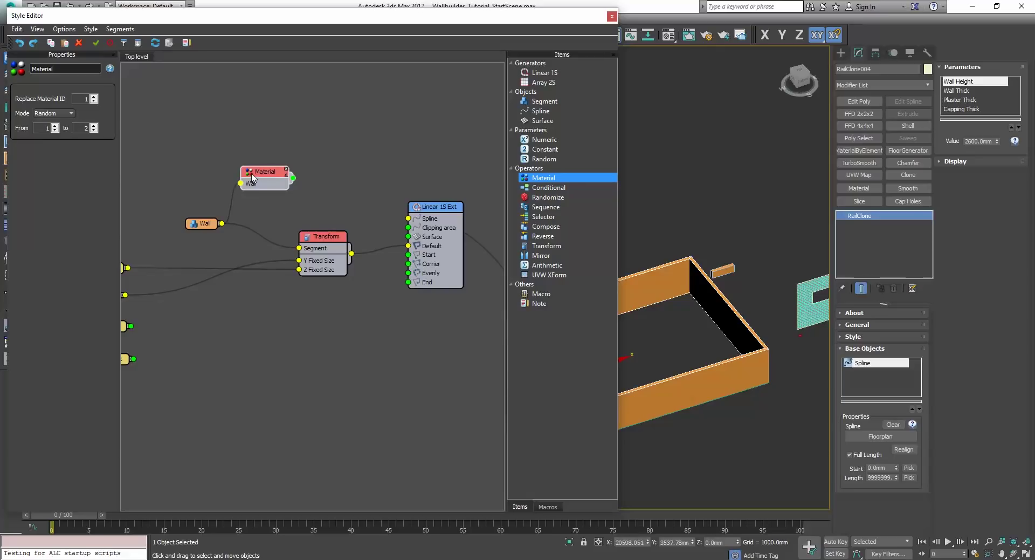
Step: Set the Material operator to replace material ID 1 with a random range from 2 to 2
click(55, 126)
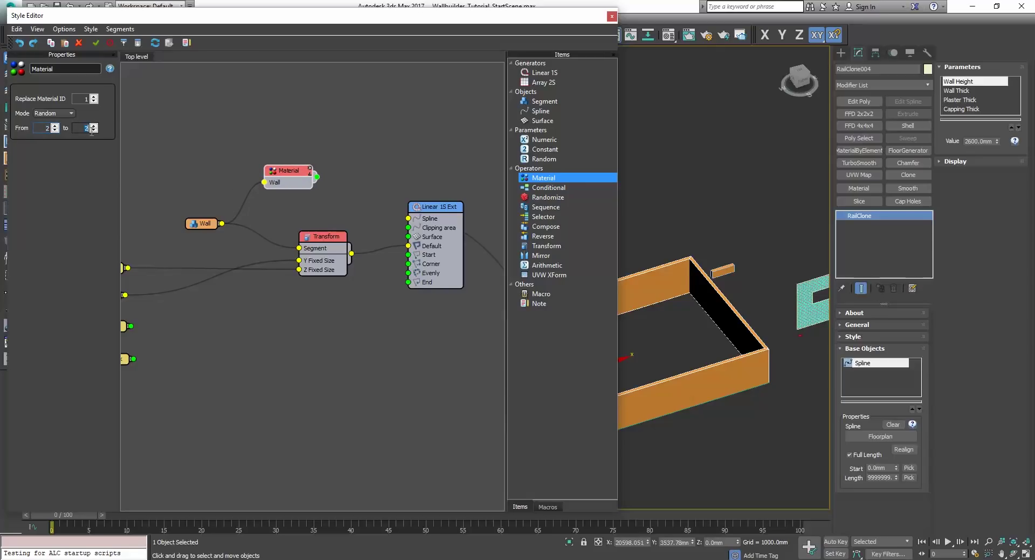
double_click(47, 127)
middle_drag(350, 188, 339, 205)
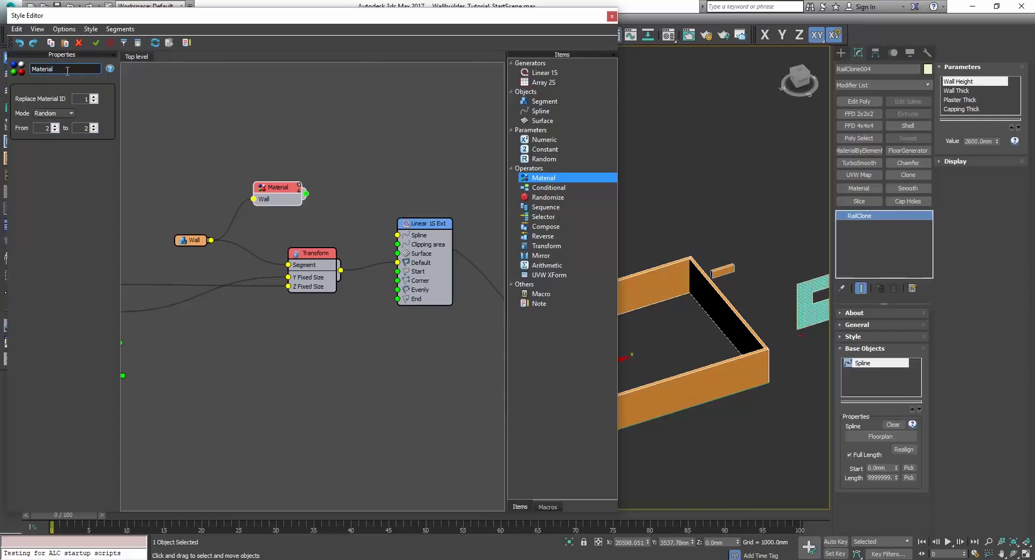
Step: Rename the Material operator as Material ID2, and name the wall material's two sub-materials Ext and Int
text(ID2)
click(705, 154)
key(m)
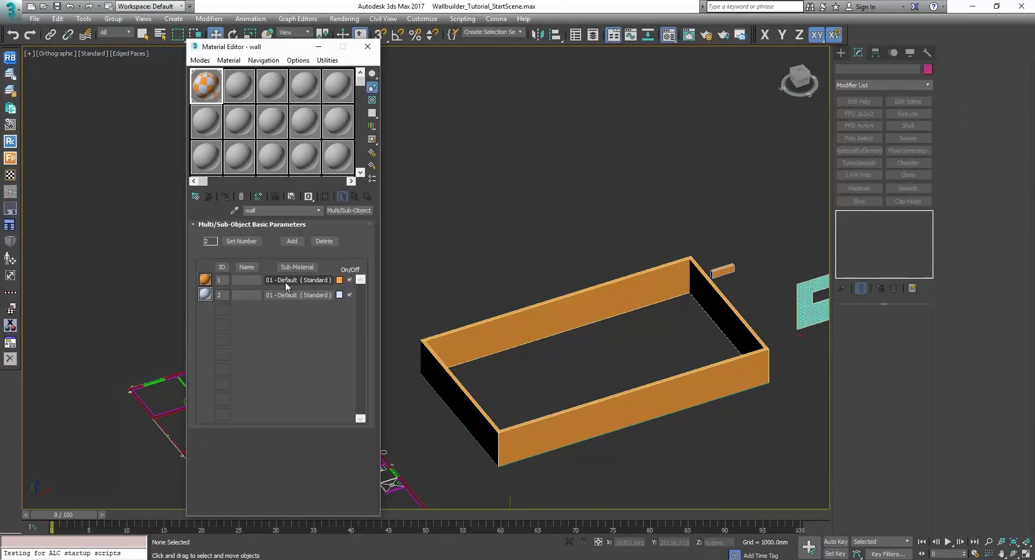
click(246, 279)
click(235, 296)
text(Int)
click(367, 46)
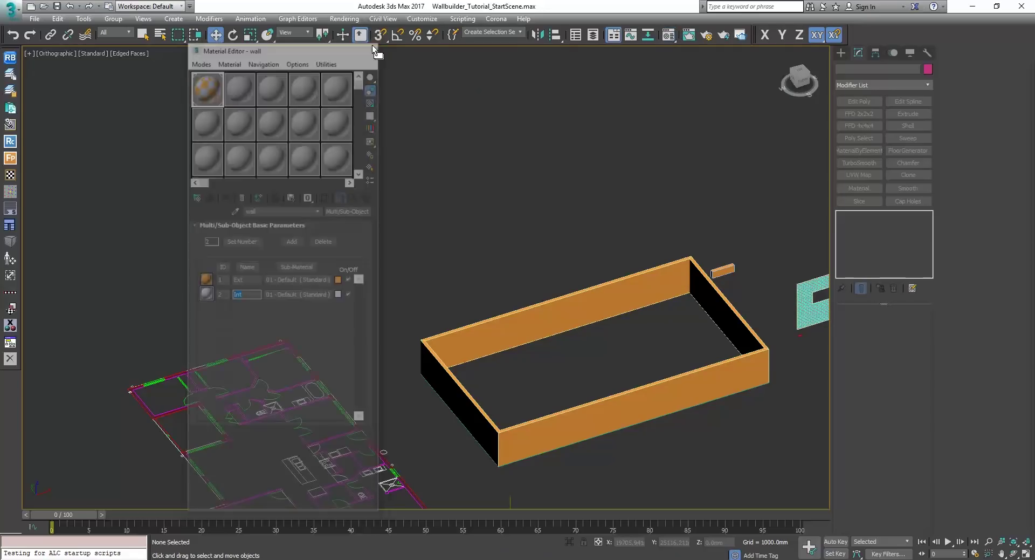
Step: Reselect the RailClone walls, duplicate the Linear 1S Ext generator above the original and name the copy Linear 1S Int
click(564, 337)
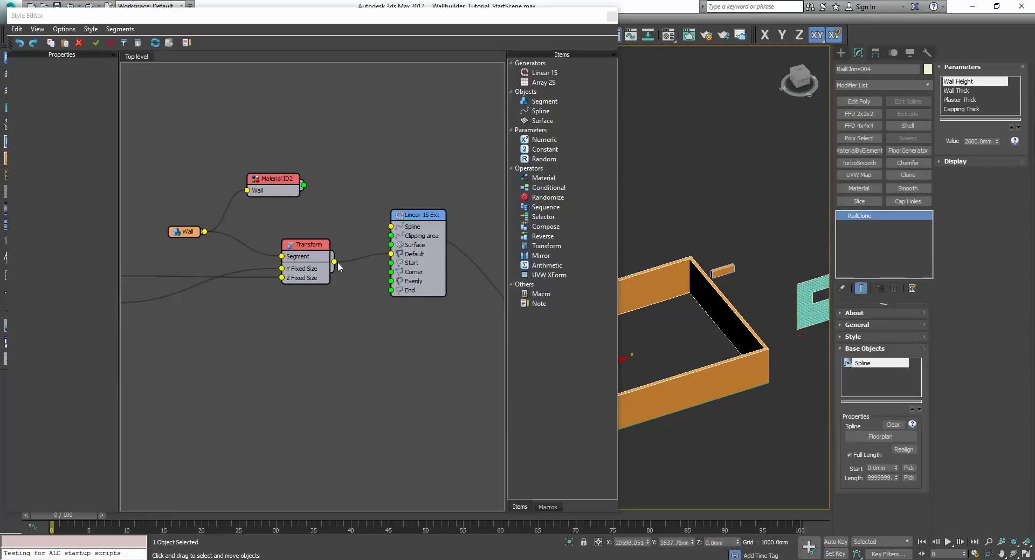
middle_drag(342, 217, 308, 279)
click(397, 280)
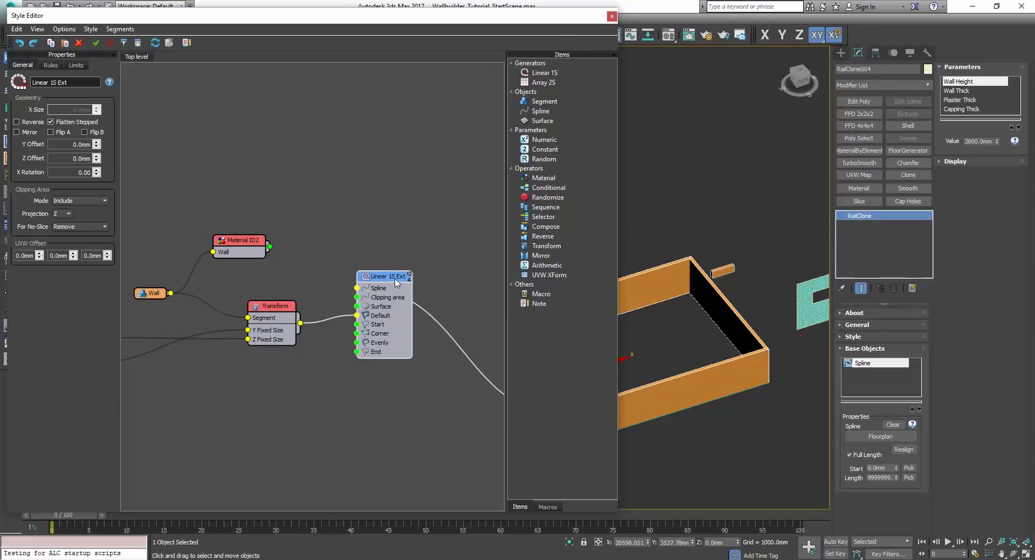
click(55, 69)
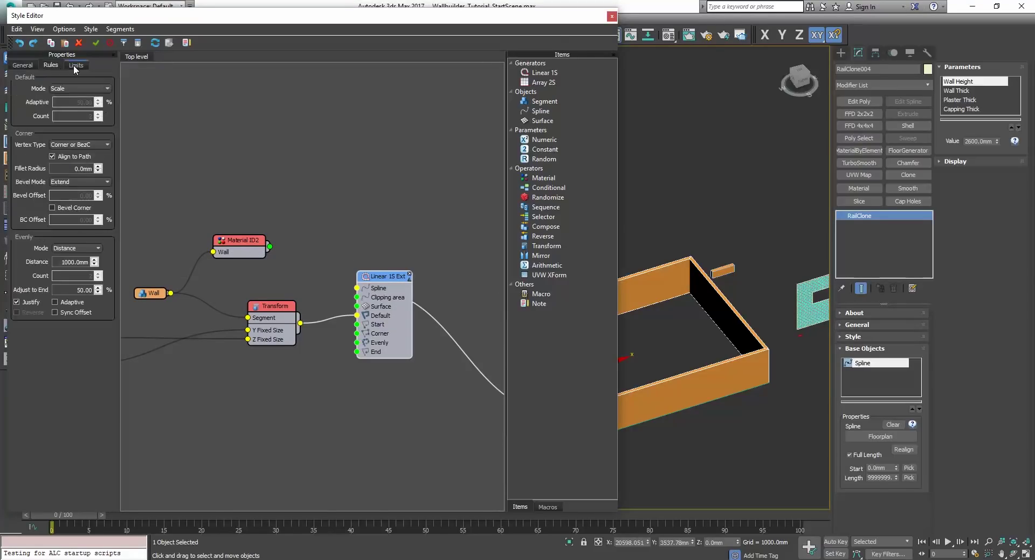
click(24, 65)
click(380, 276)
key(ctrl+c)
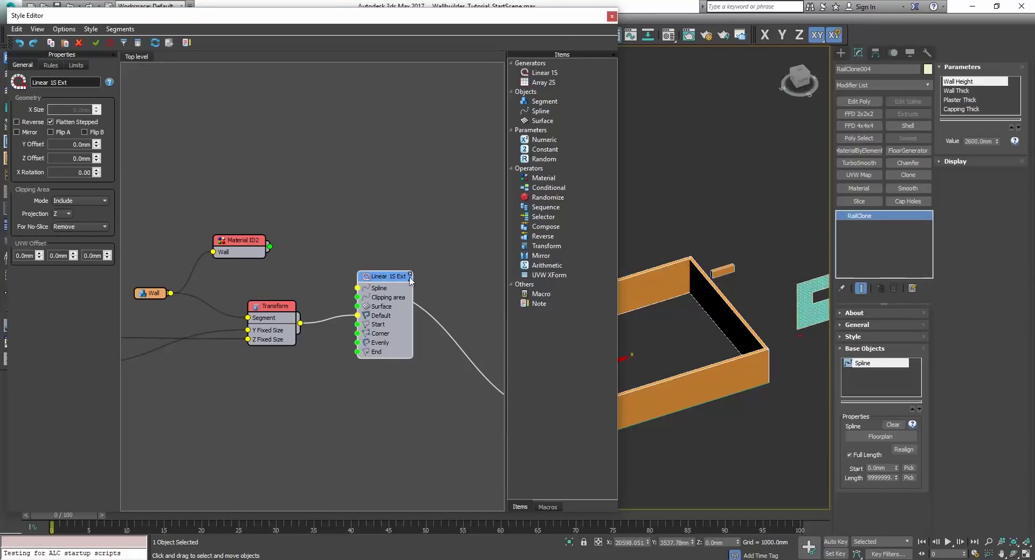
key(ctrl+v)
drag(445, 287, 366, 179)
key(BackSpace)
key(BackSpace)
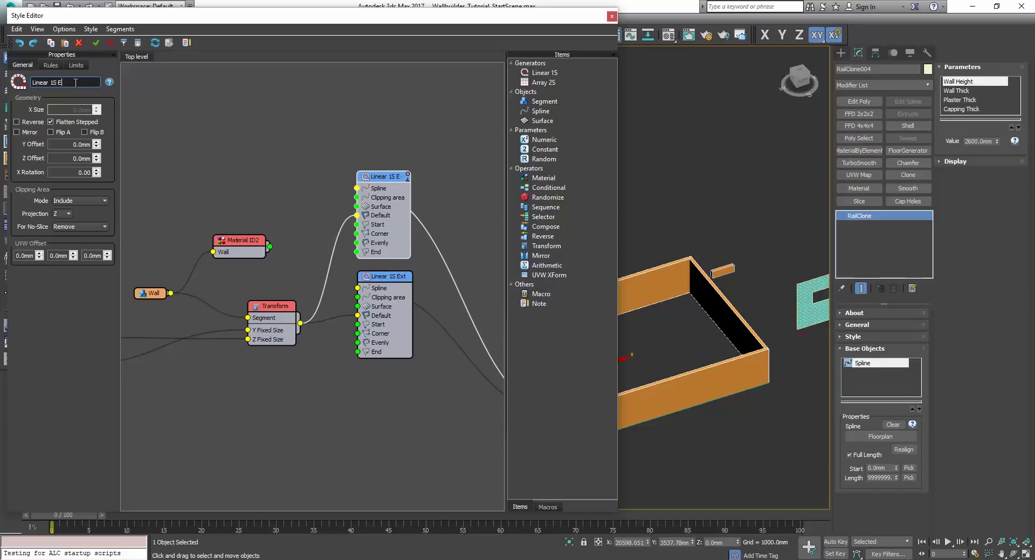
text(Int)
Step: Insert a Transform operator between Material ID2 and the Default input of Linear 1S Int, and tidy the nodes
drag(270, 246, 281, 203)
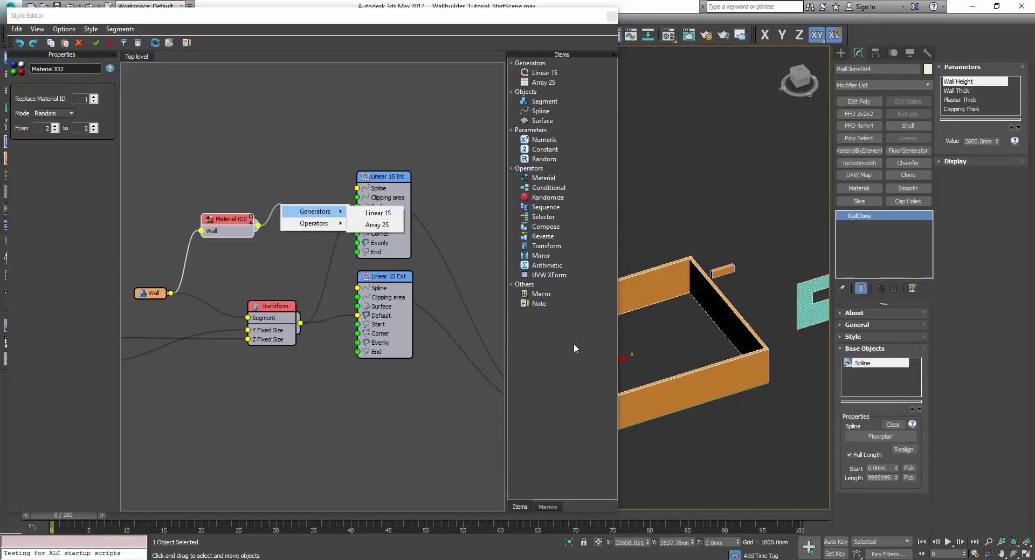
click(545, 314)
drag(544, 263, 358, 218)
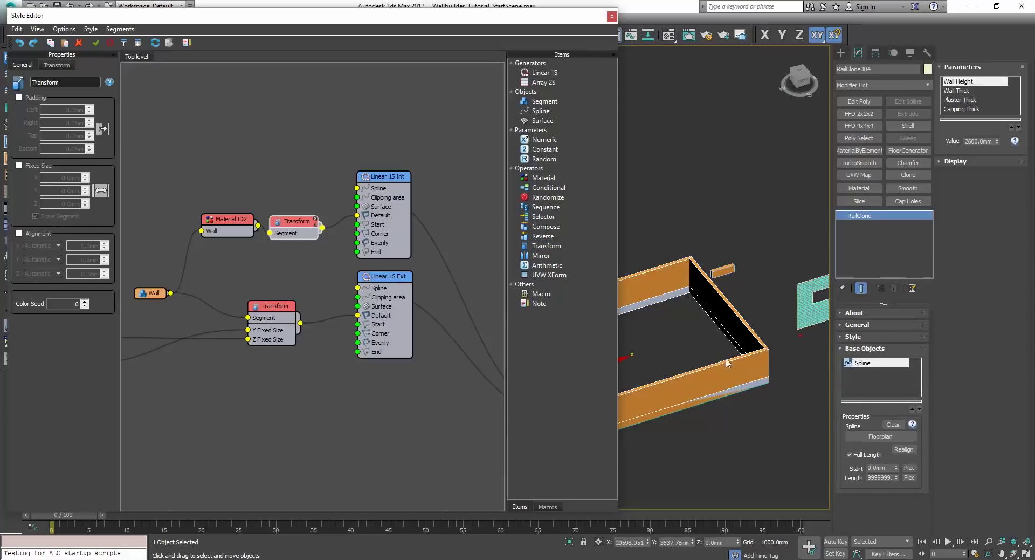
scroll(736, 369, up, 2)
scroll(737, 310, down, 2)
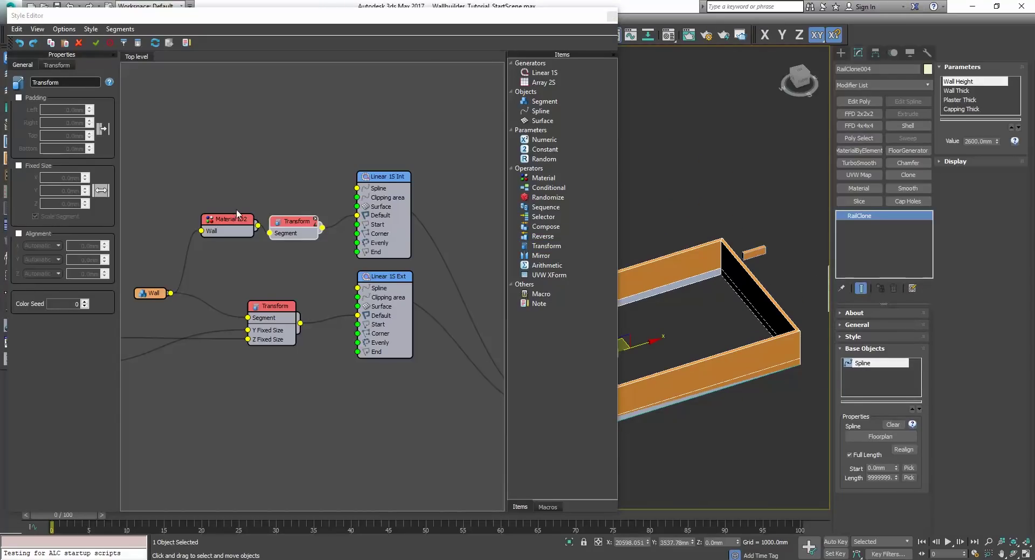
drag(236, 213, 219, 199)
drag(305, 229, 292, 216)
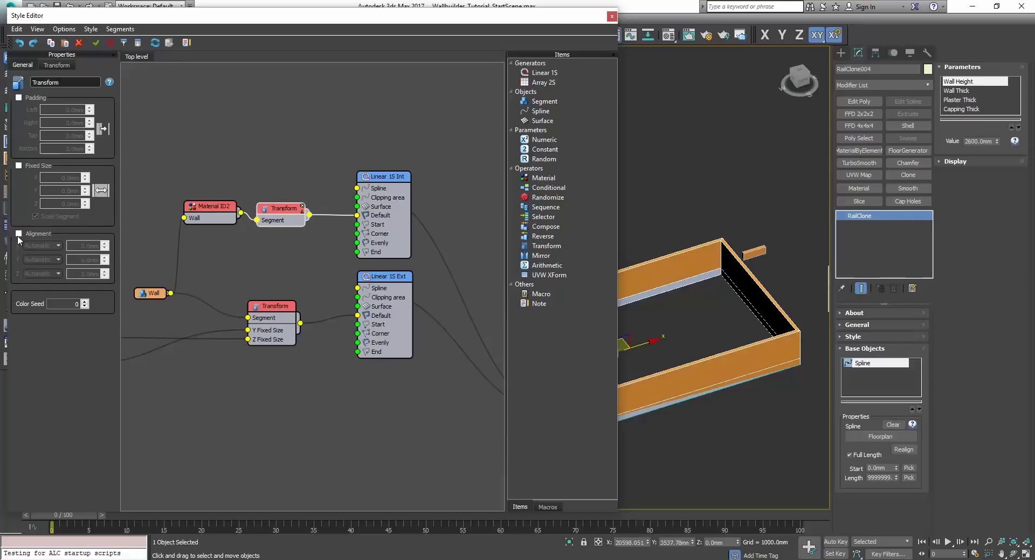
Step: Try offsetting the interior wall by aligning its Transform operator's Y axis to Bottom
click(19, 233)
key(t)
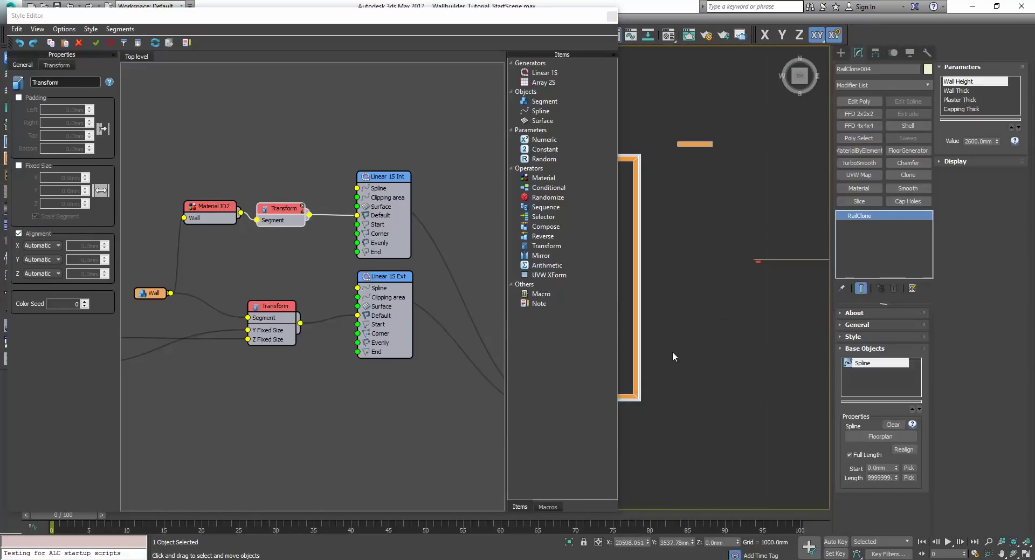
scroll(672, 369, up, 6)
scroll(674, 341, up, 2)
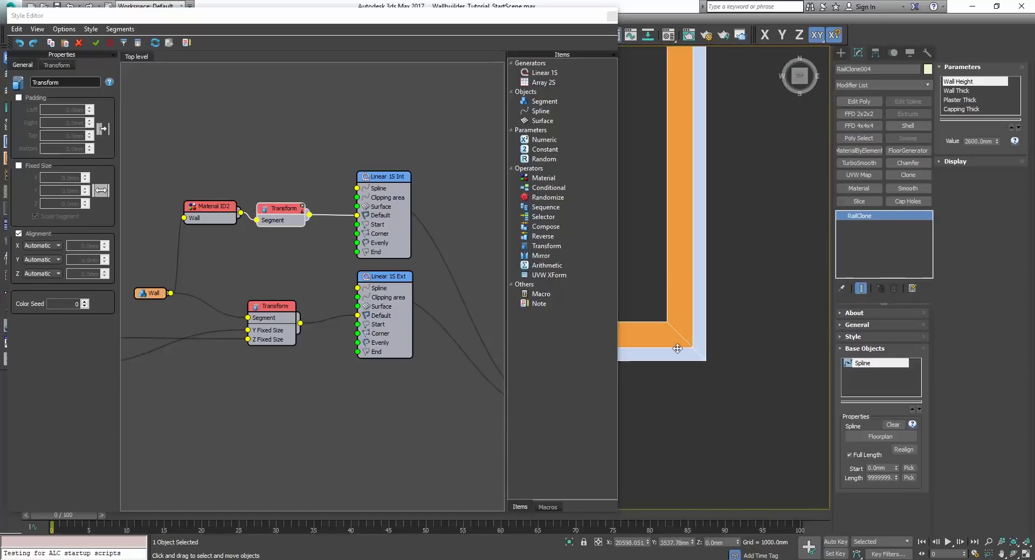
middle_drag(672, 342, 700, 347)
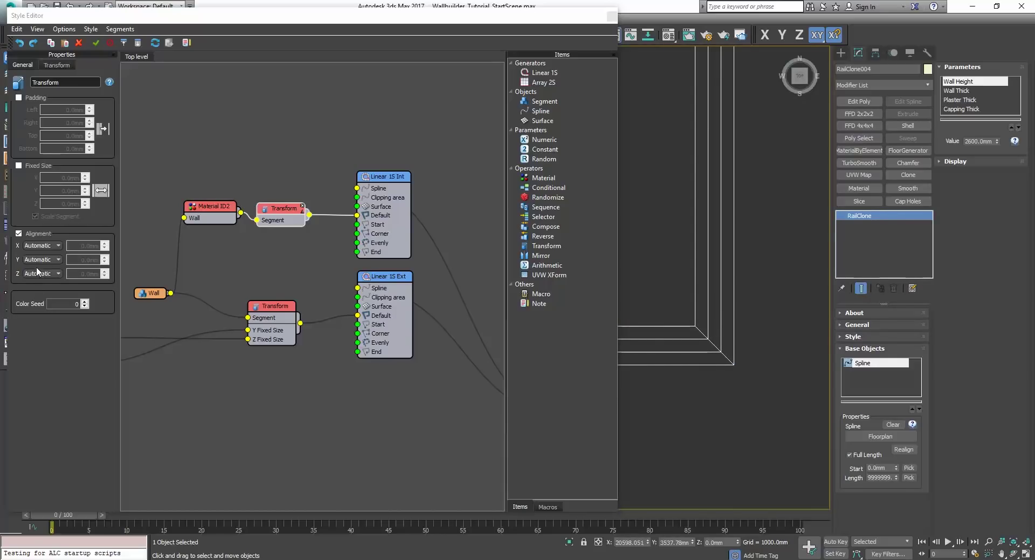
scroll(39, 260, down, 1)
scroll(38, 260, up, 1)
scroll(38, 261, down, 2)
scroll(38, 259, down, 2)
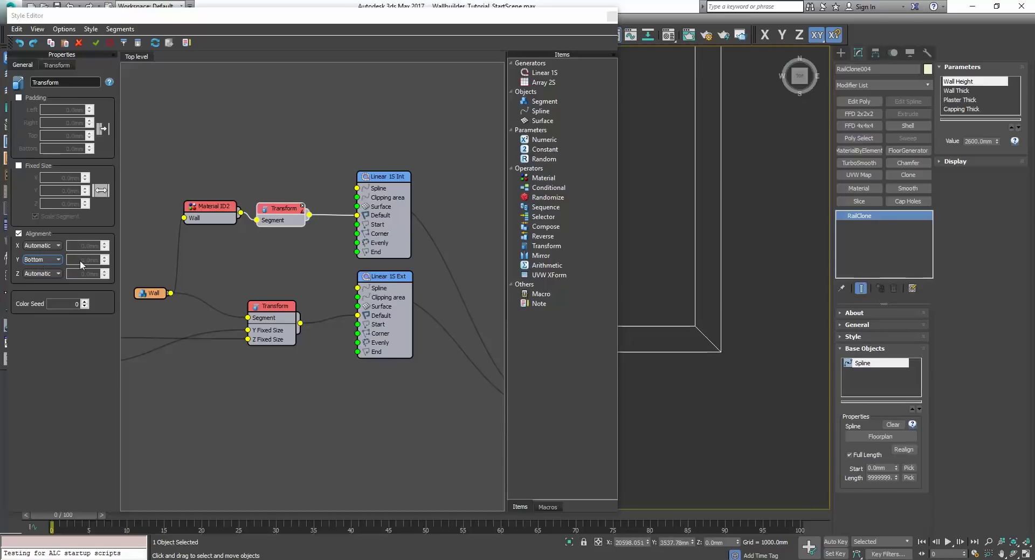
alt+middle_drag(697, 303, 719, 263)
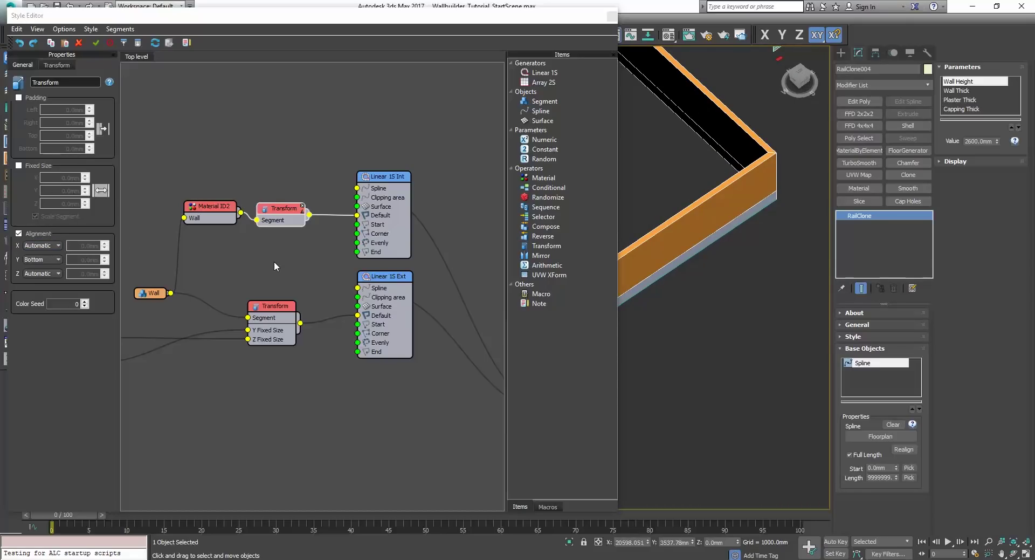
middle_drag(274, 261, 352, 255)
scroll(344, 232, up, 2)
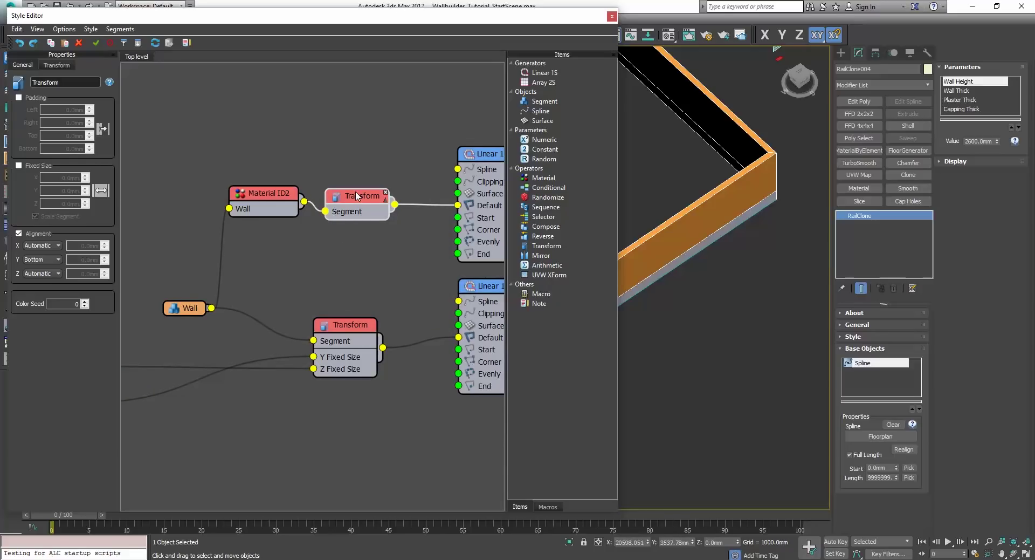
click(19, 233)
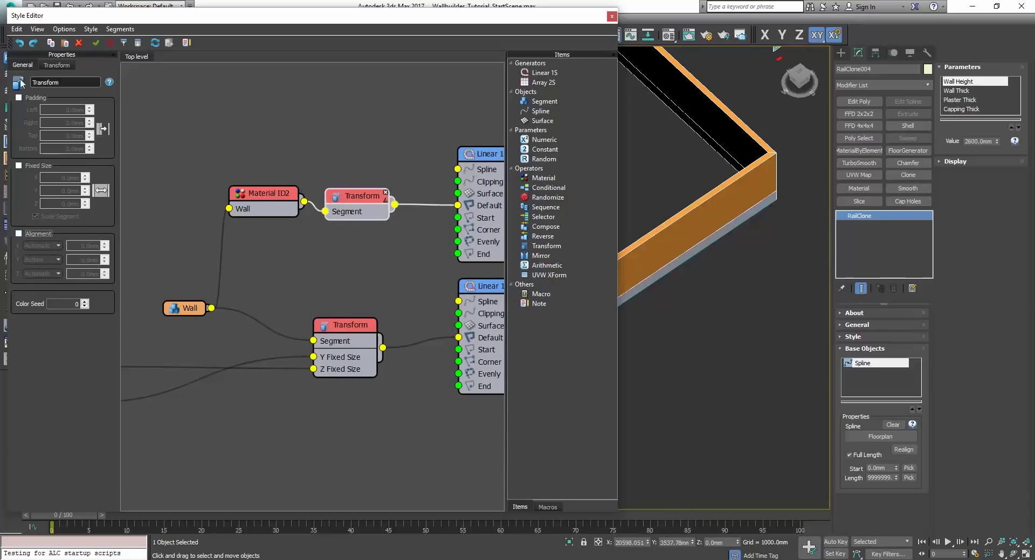
Step: Enable Padding on the interior wall's Transform operator and set its bottom padding to about 14 mm
click(19, 100)
click(19, 98)
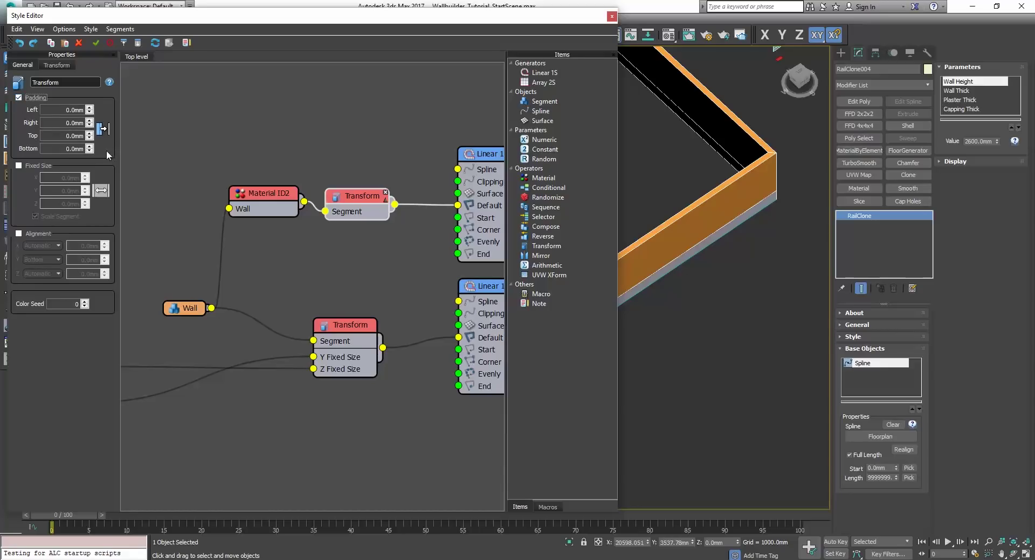
drag(90, 151, 608, 552)
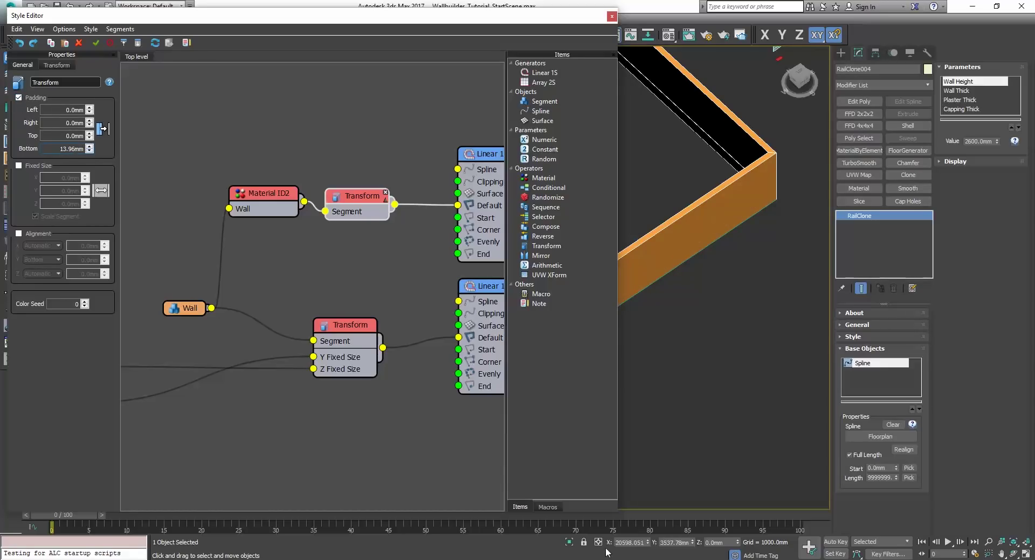
middle_drag(723, 305, 744, 329)
key(t)
scroll(683, 194, up, 5)
mouse_move(632, 169)
middle_down()
mouse_move(684, 194)
mouse_move(697, 179)
middle_up()
key(F3)
key(F3)
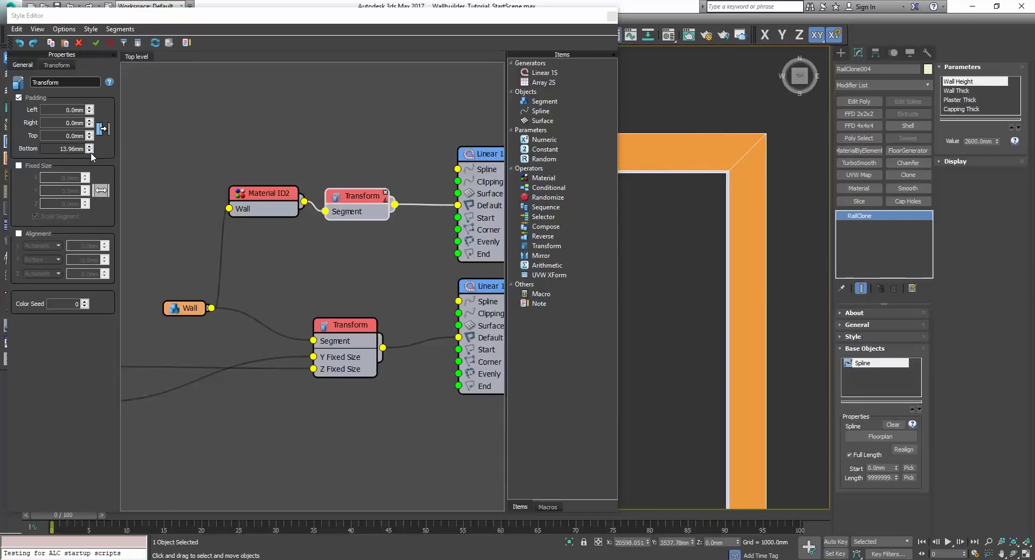
drag(90, 150, 105, 487)
right_click(105, 487)
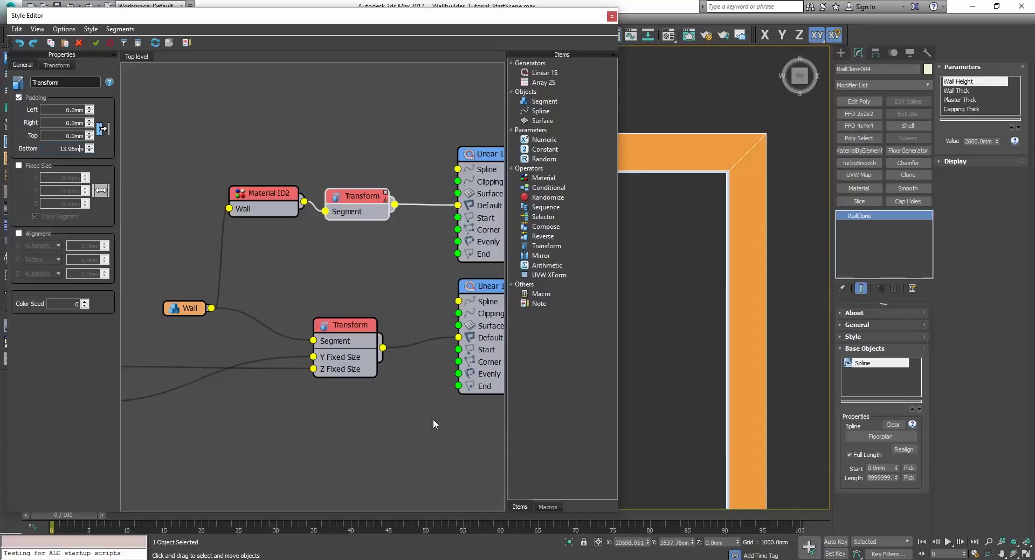
middle_drag(670, 260, 690, 261)
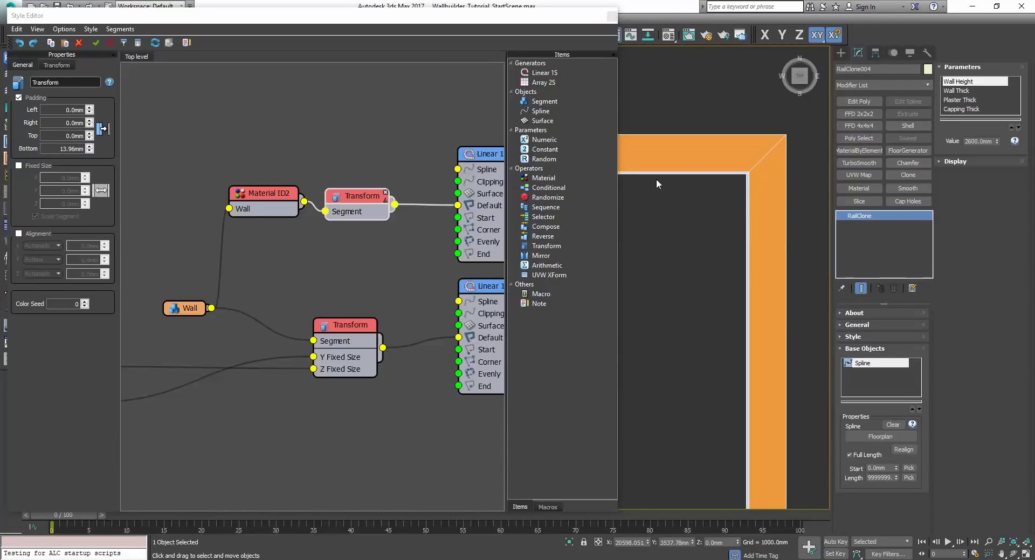
Step: Check the Wall segment's settings, and test the interior Transform's bottom padding at 200 mm before resetting it to 0
click(353, 202)
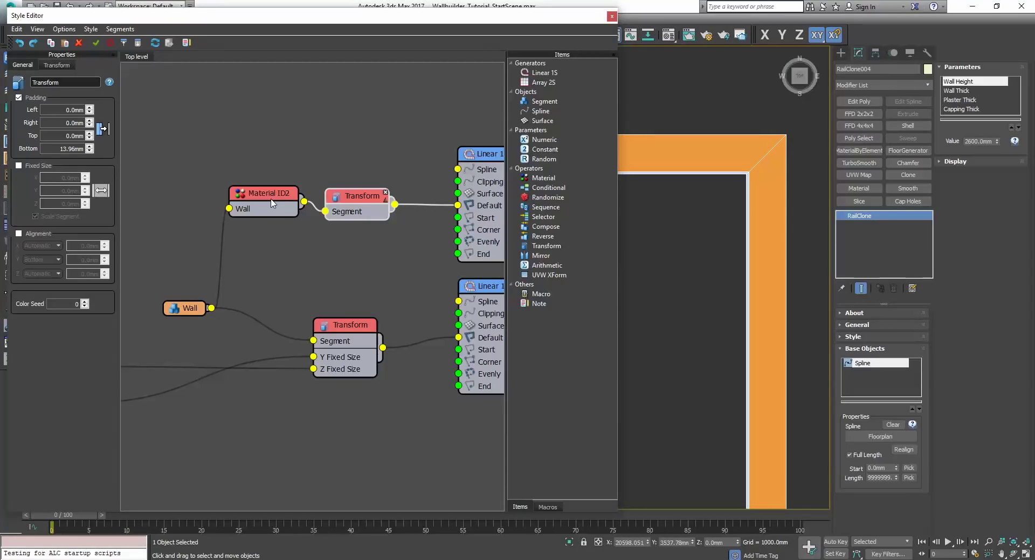
click(187, 310)
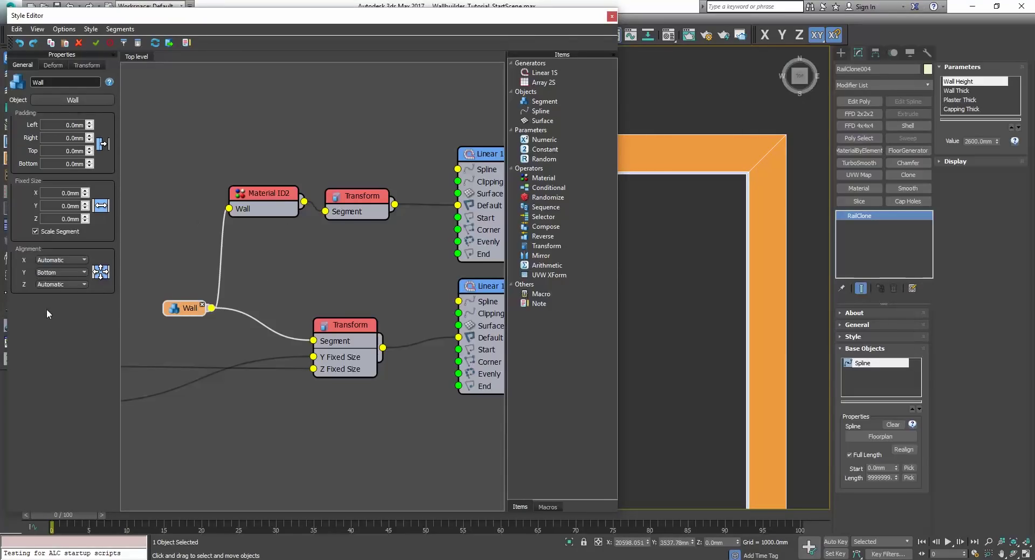
click(351, 203)
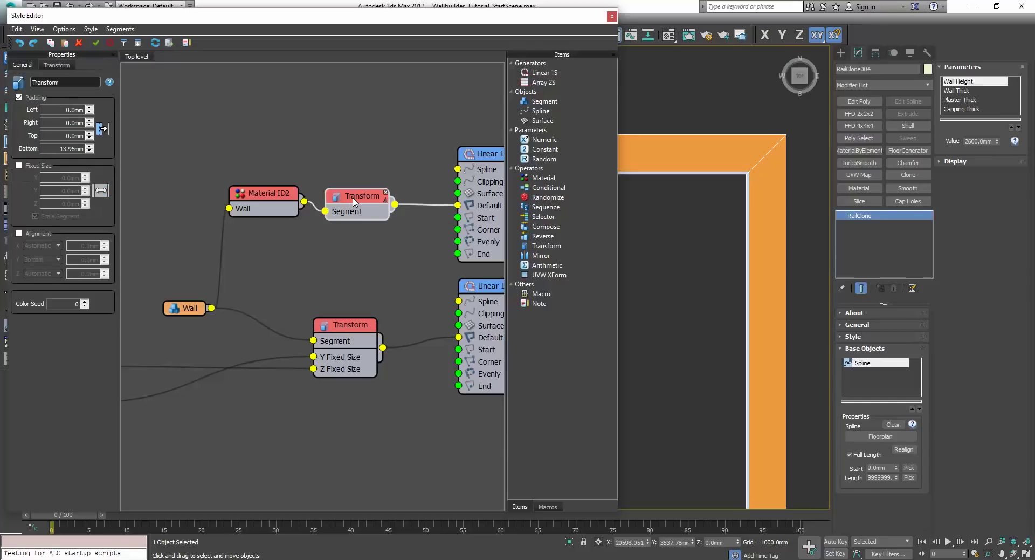
scroll(268, 210, down, 3)
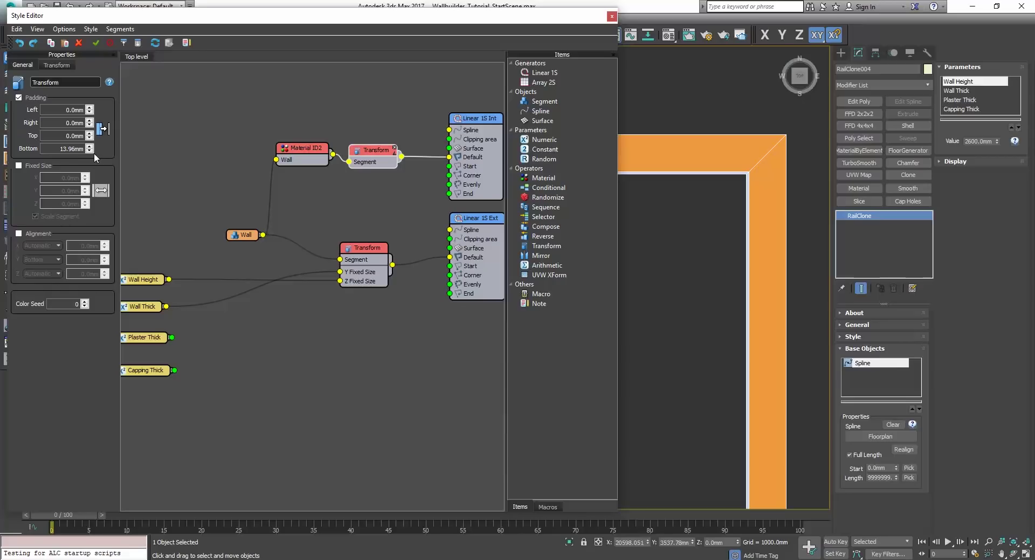
drag(89, 148, 137, 272)
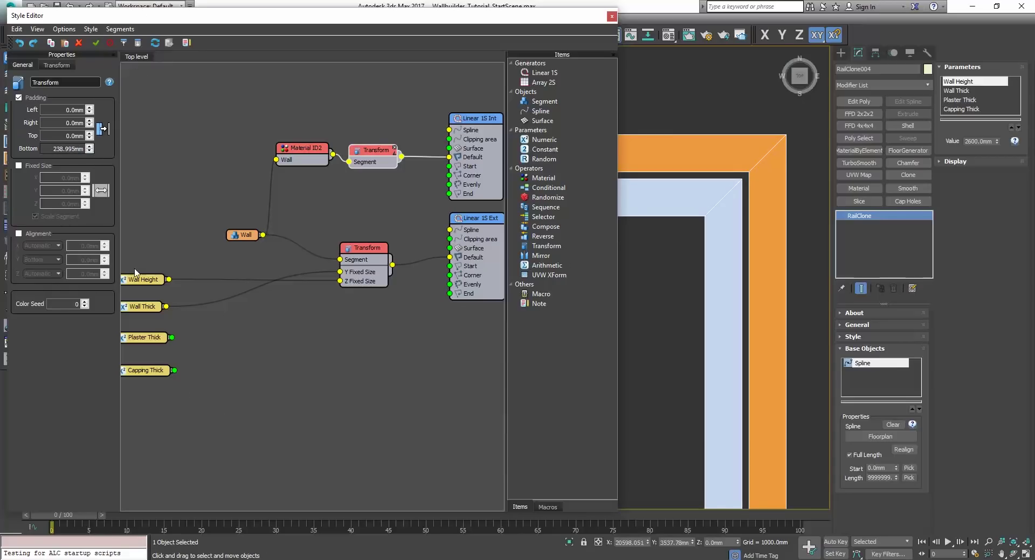
drag(47, 148, 193, 148)
text(200)
key(Return)
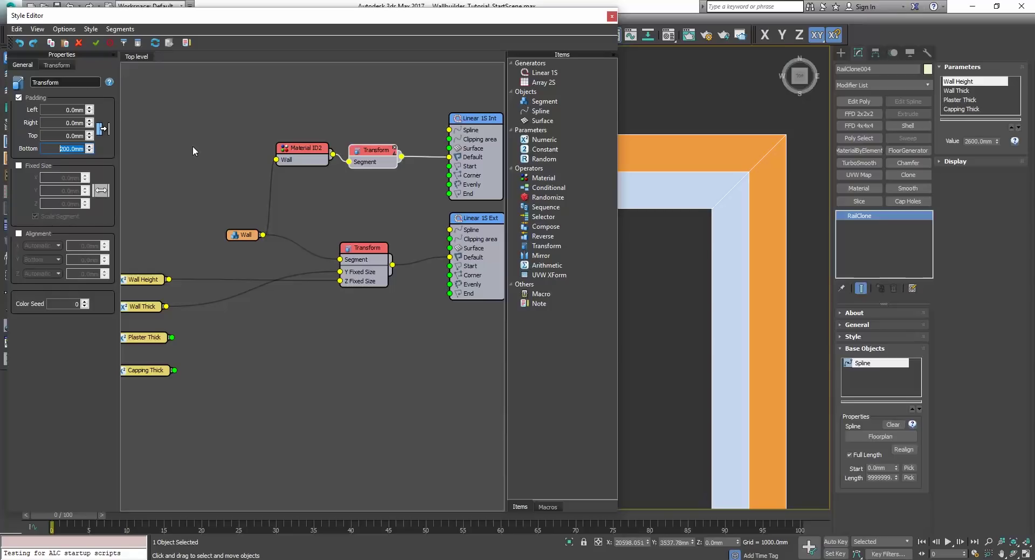
right_click(89, 149)
Step: Export the interior Transform's Bottom Padding parameter, wire Wall Thick into it and test the link by varying the Wall Thick value
right_click(375, 153)
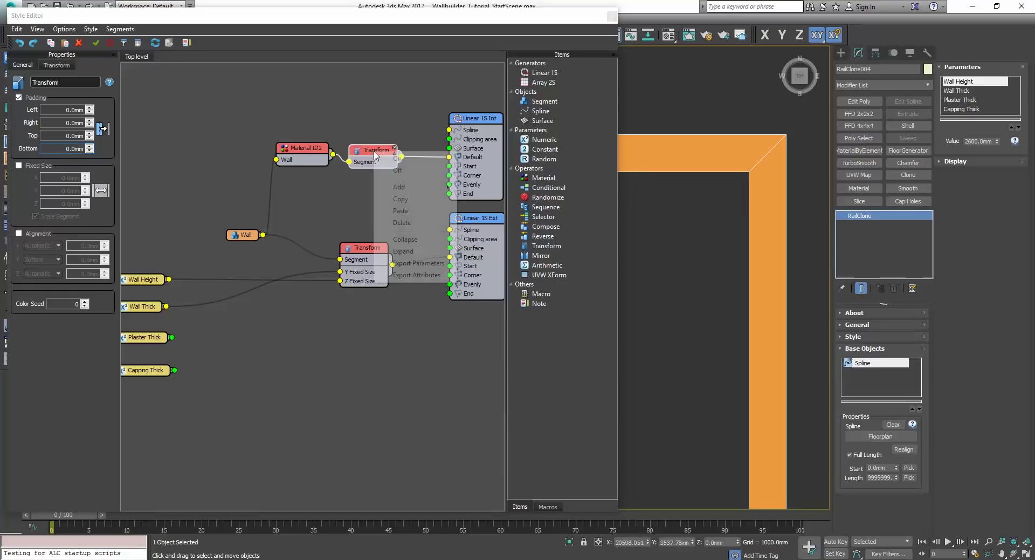
click(419, 268)
click(448, 208)
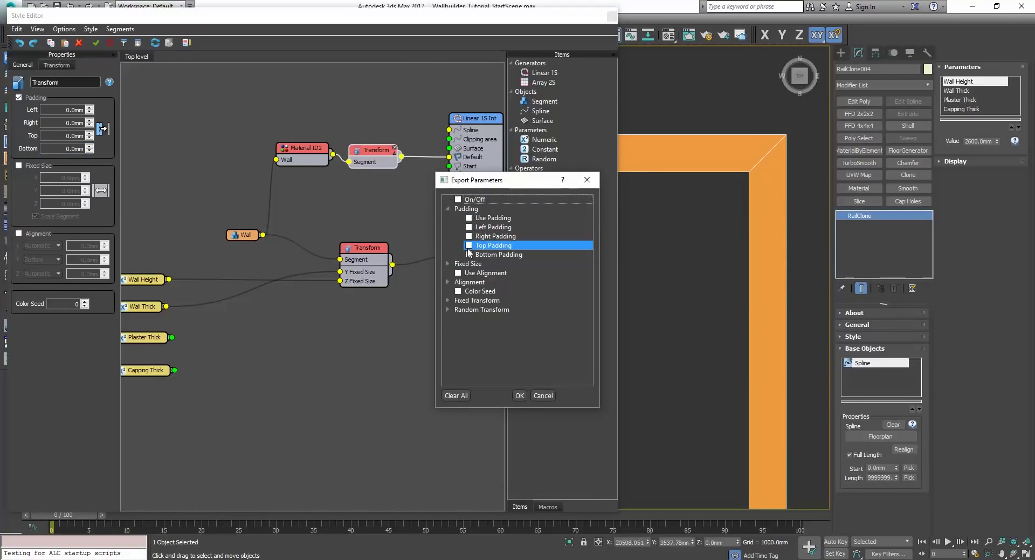
click(468, 254)
click(520, 395)
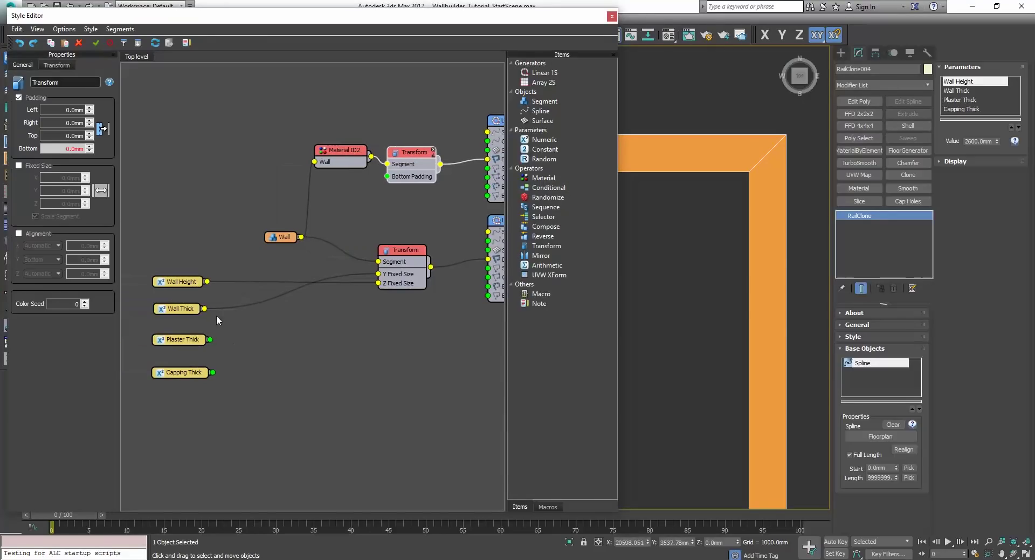
drag(207, 308, 386, 177)
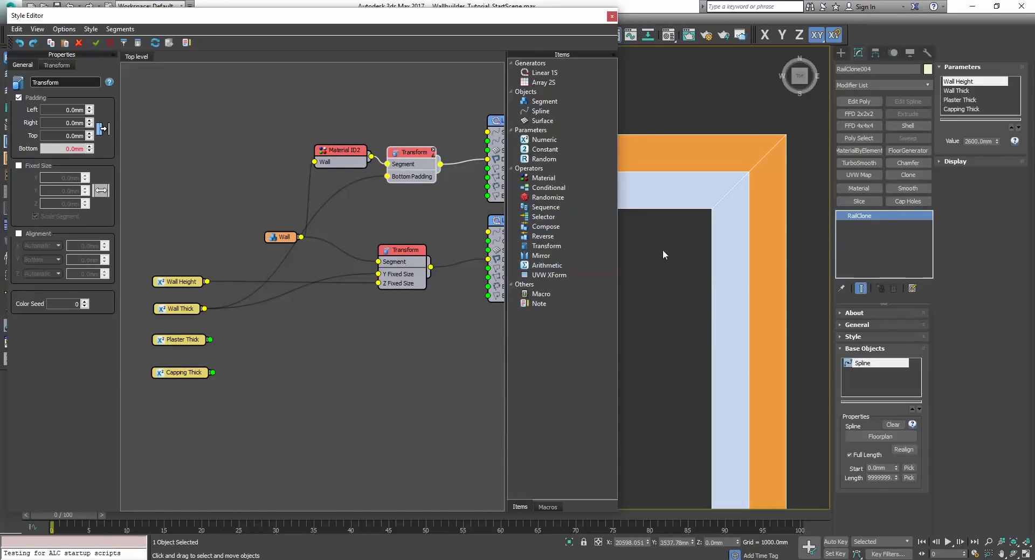
click(963, 91)
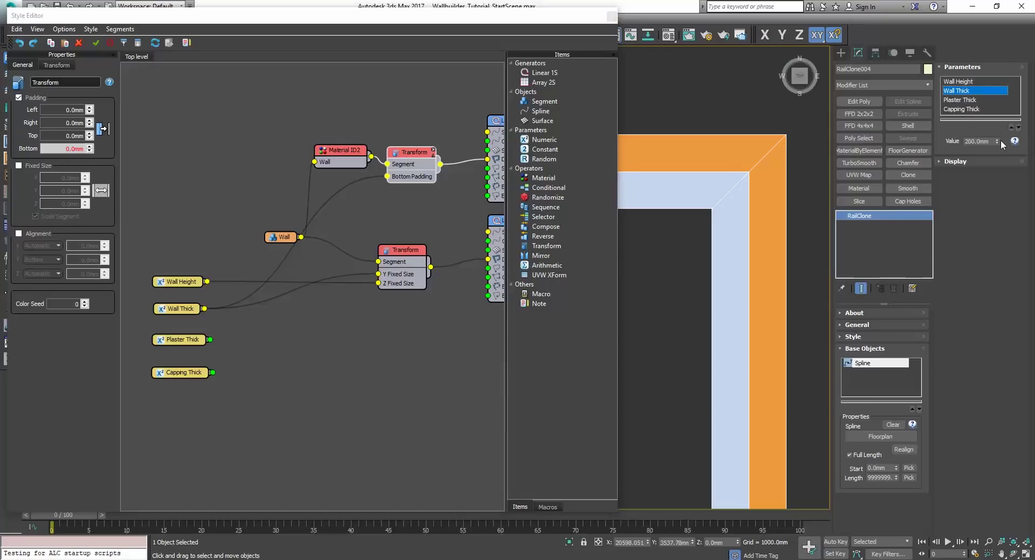
drag(1000, 141, 977, 127)
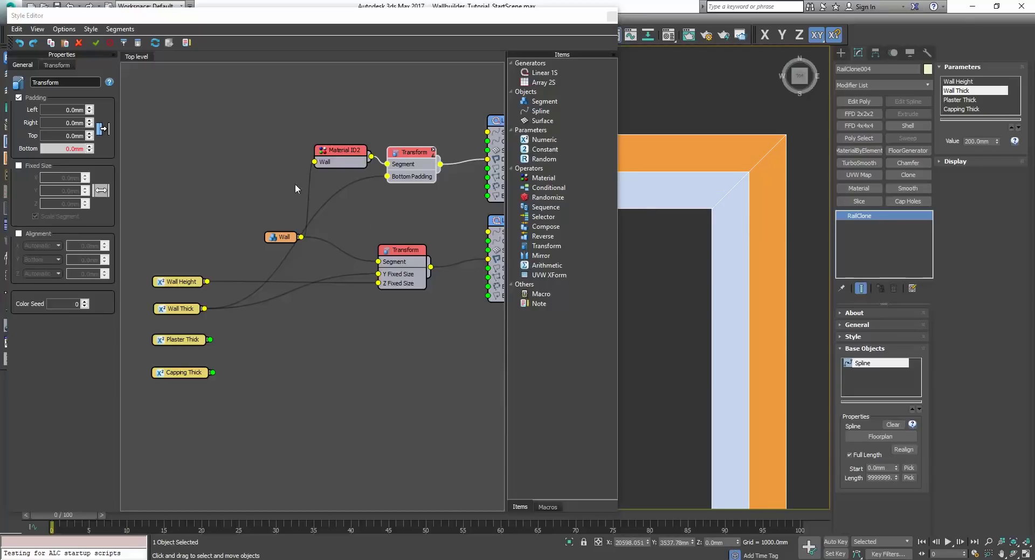
Step: Enable Fixed Size on the interior wall's Transform operator and try a Y size of about 40 mm
click(410, 158)
click(18, 165)
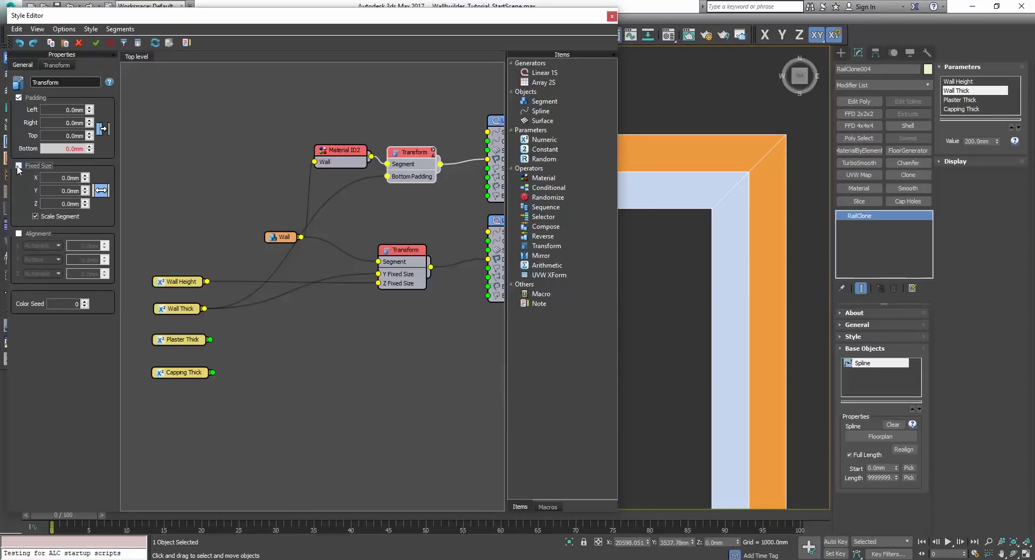
drag(68, 32, 100, 85)
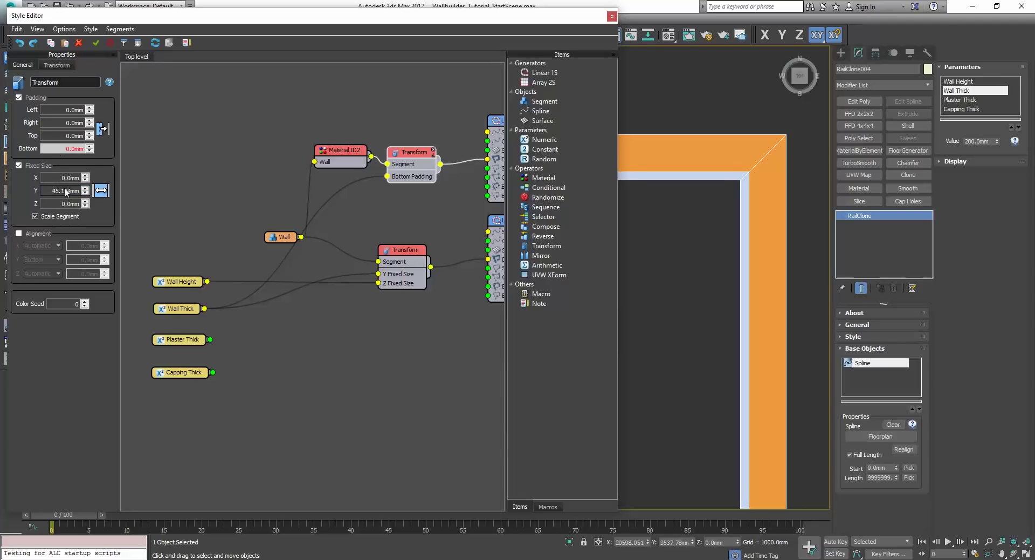
drag(65, 188, 79, 181)
scroll(668, 222, down, 5)
alt+middle_drag(675, 247, 716, 184)
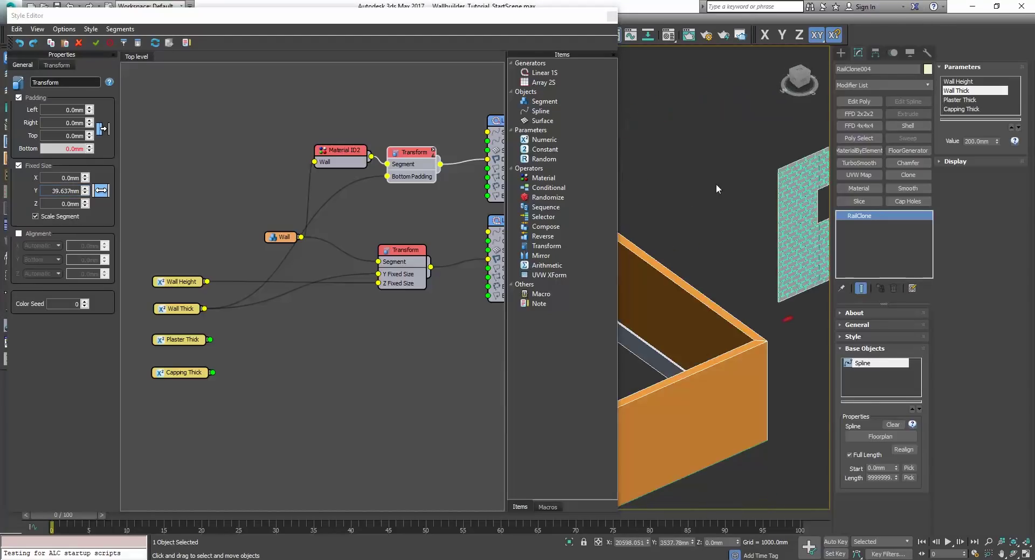
middle_drag(631, 237, 755, 215)
scroll(690, 216, up, 5)
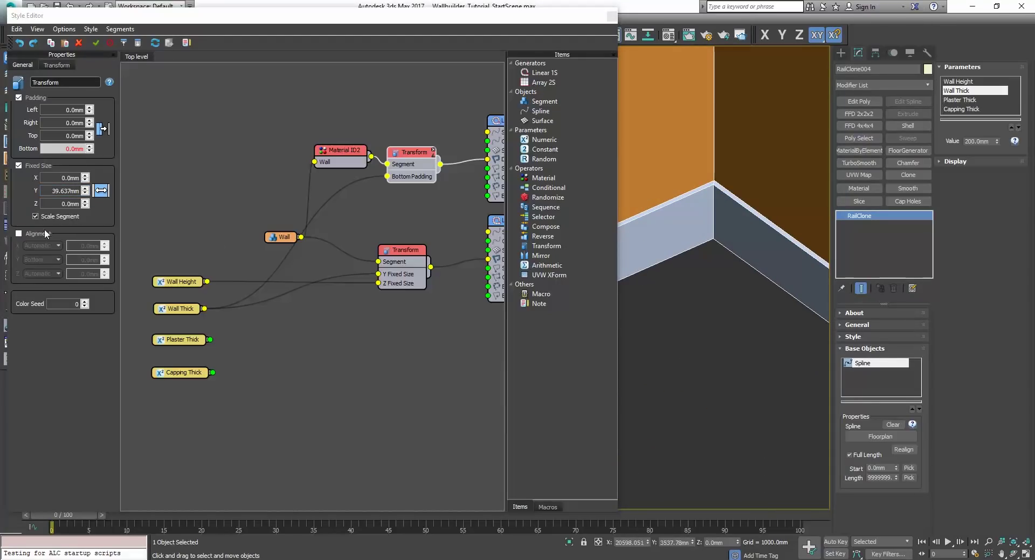
Step: Test the interior Transform's fixed sizes at about 25 mm in Y and 567 mm in Z, then reset both to 0
drag(85, 191, 181, 246)
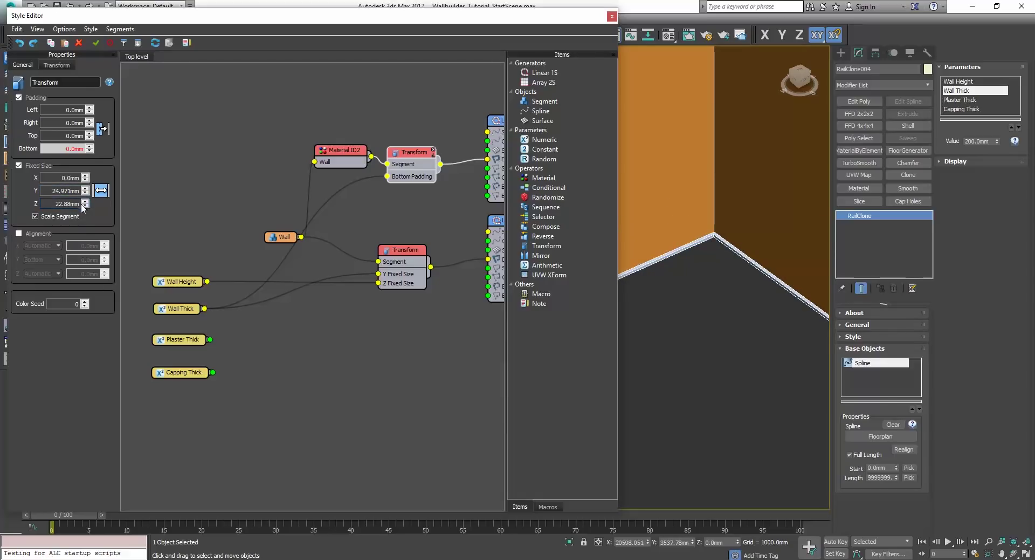
drag(84, 205, 84, 119)
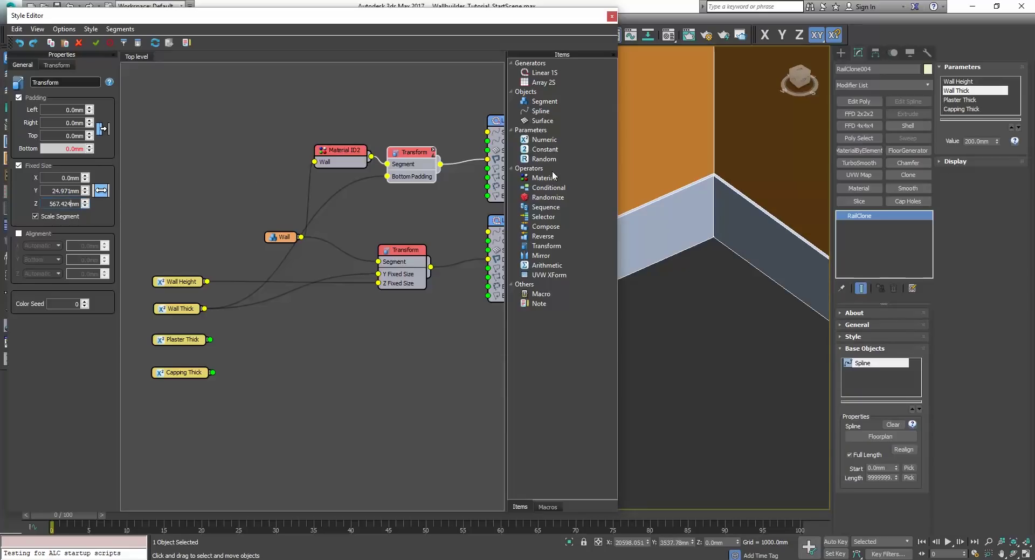
scroll(702, 186, down, 3)
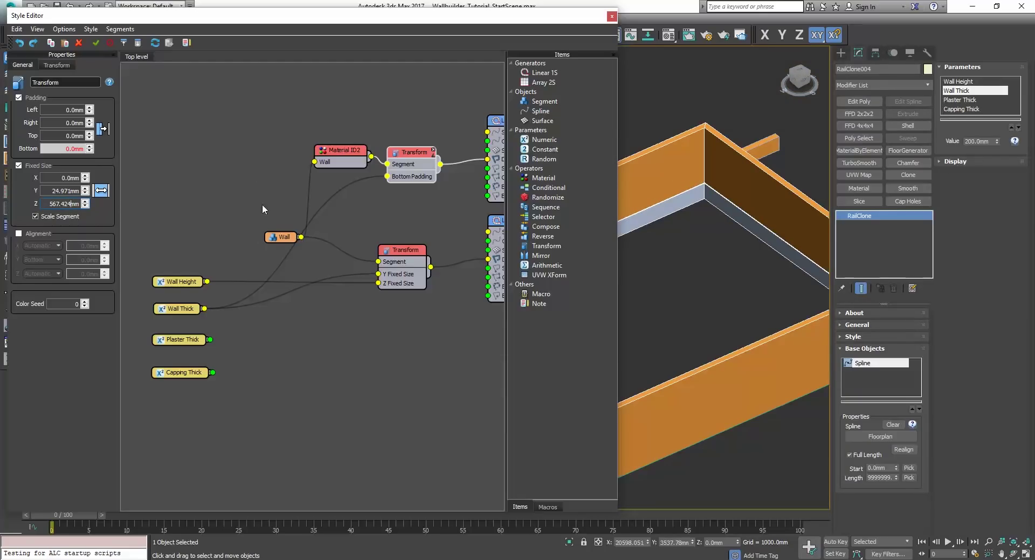
right_click(85, 204)
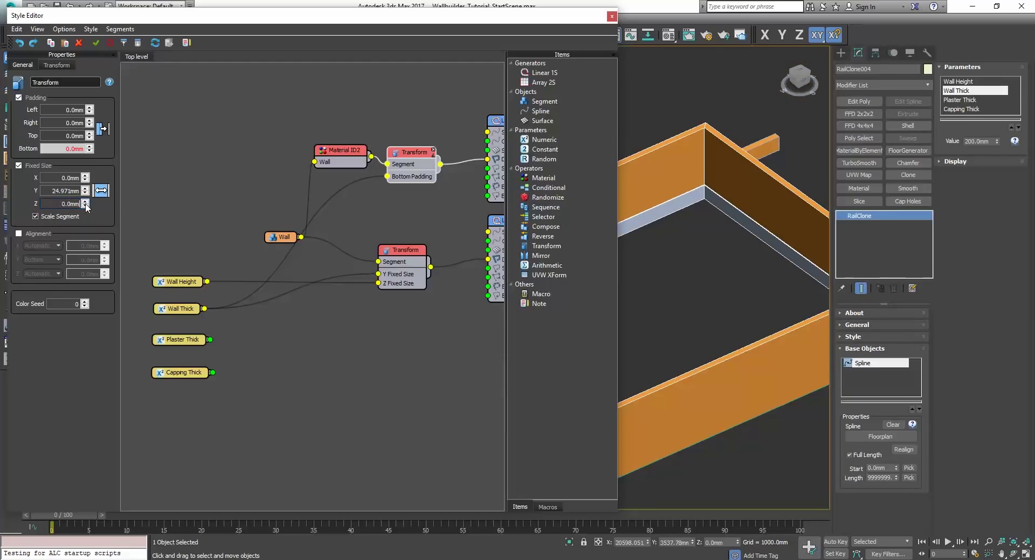
right_click(80, 192)
click(100, 174)
right_click(85, 190)
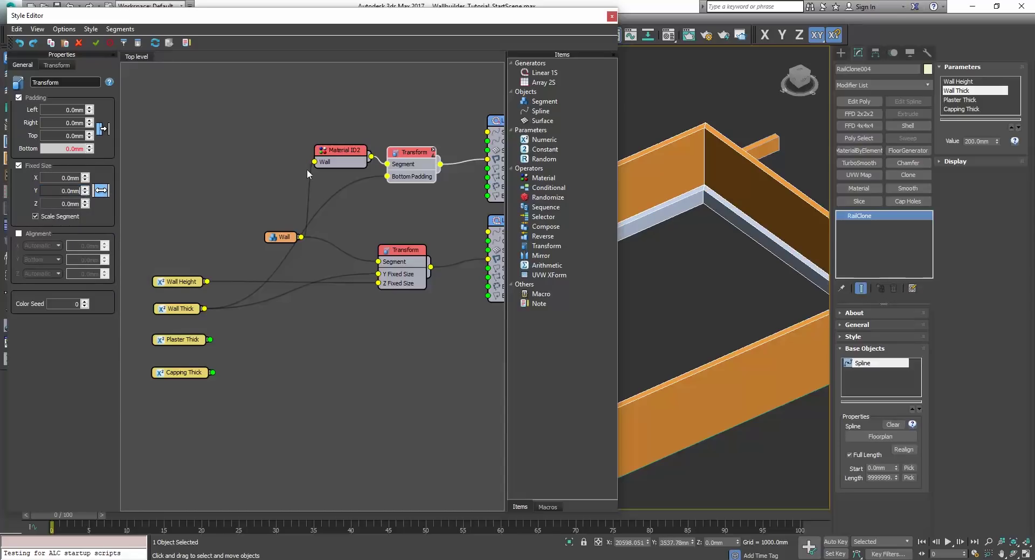
right_click(404, 155)
click(447, 278)
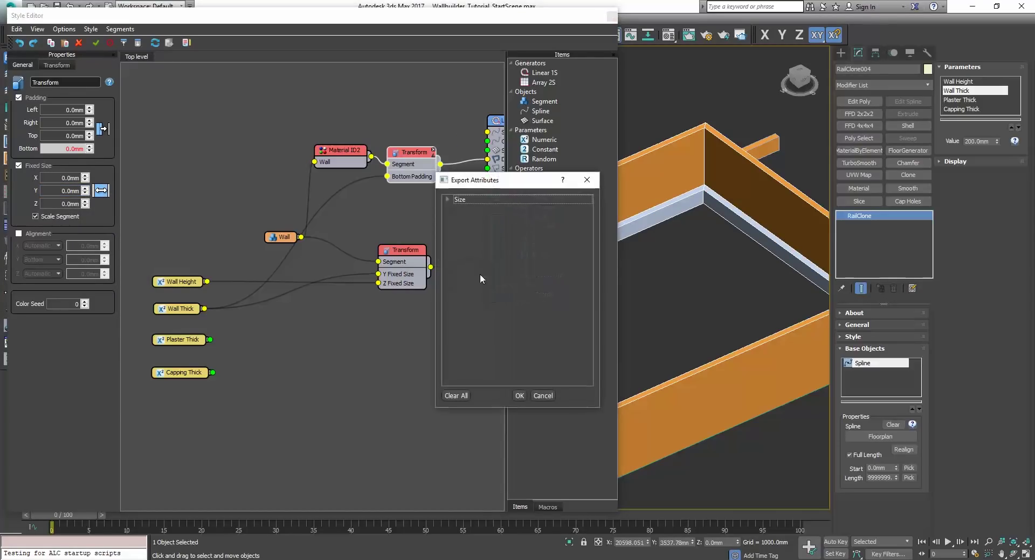
click(501, 226)
click(468, 218)
click(587, 180)
Step: Export the Y and Z Fixed Size parameters of the interior wall's Transform operator
right_click(413, 154)
click(446, 263)
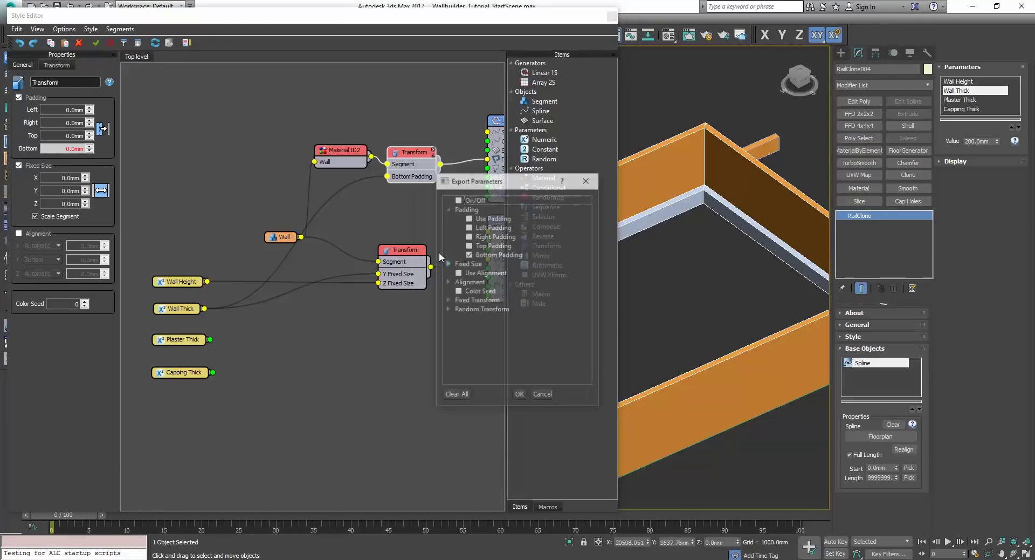
click(459, 274)
click(459, 281)
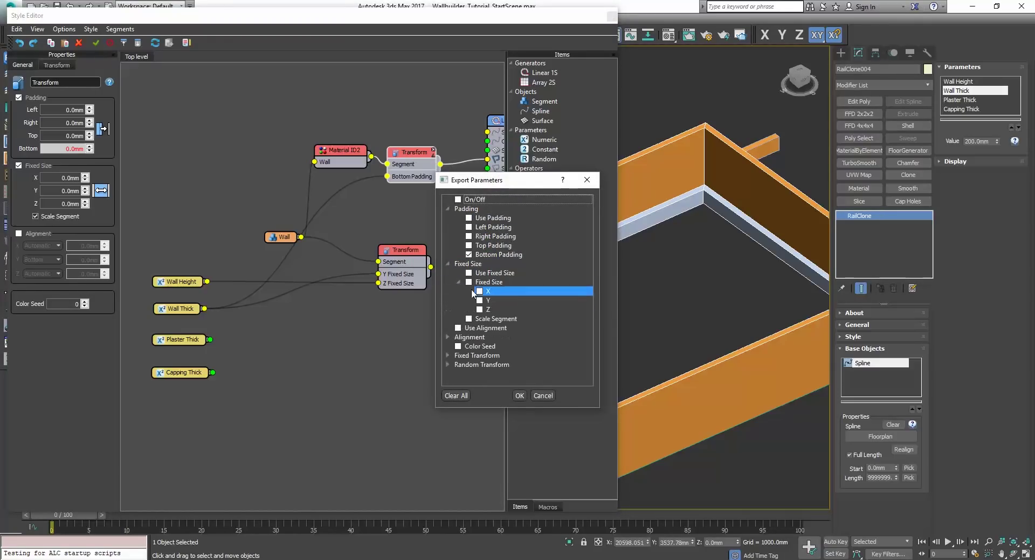
click(518, 397)
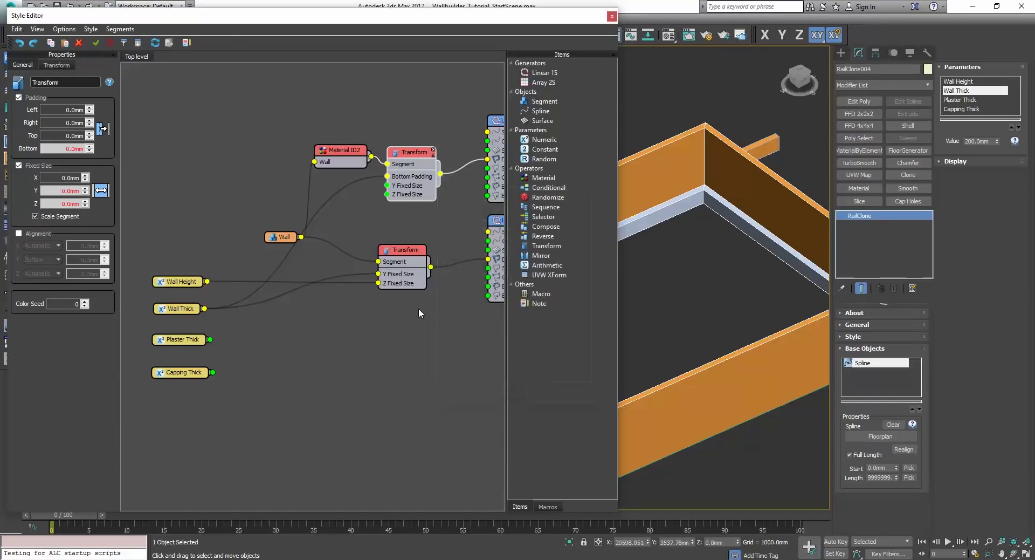
Step: Wire Wall Height into the interior Transform's Z Fixed Size and Plaster Thick into its Y Fixed Size
scroll(329, 209, up, 1)
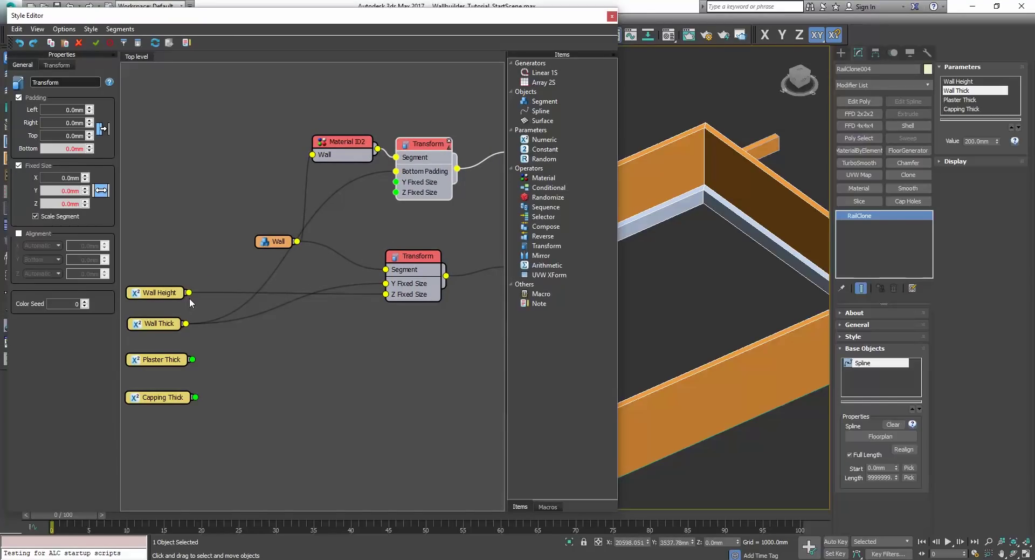
drag(188, 293, 396, 192)
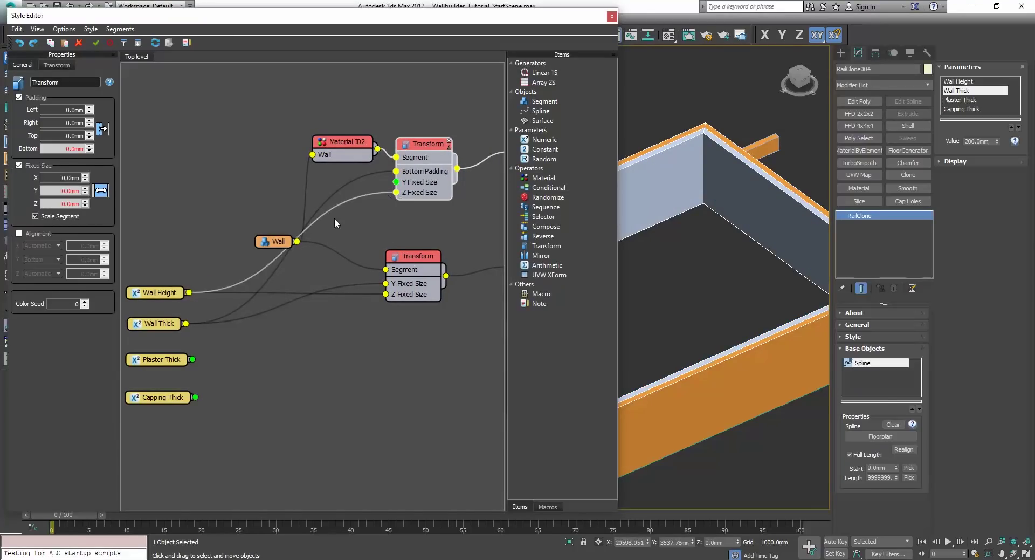
drag(192, 359, 396, 182)
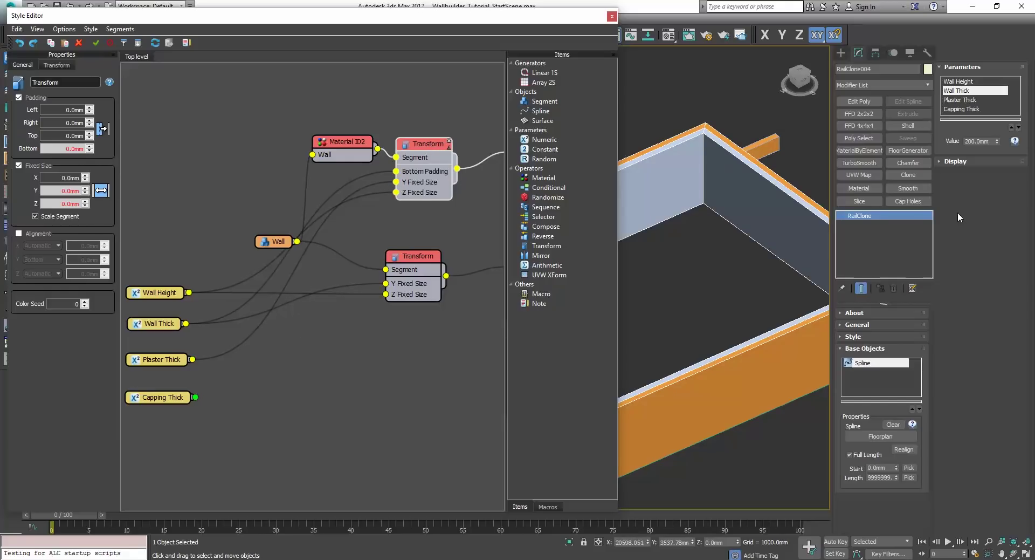
Step: Set the Plaster Thick parameter to 10 mm and inspect the interior plaster layer around the walls
click(960, 100)
drag(986, 140, 927, 143)
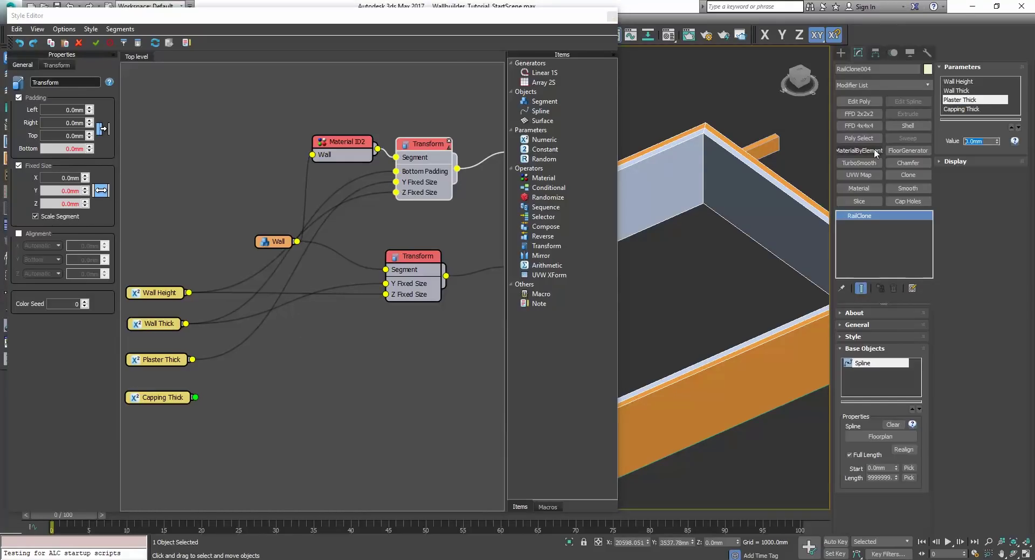
text(10)
key(Return)
scroll(695, 159, up, 5)
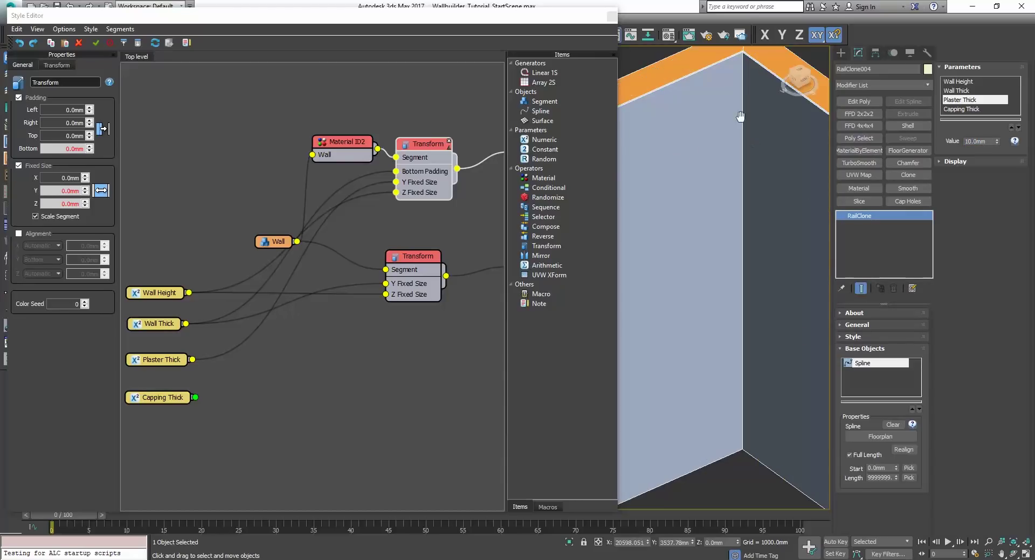
scroll(704, 190, down, 8)
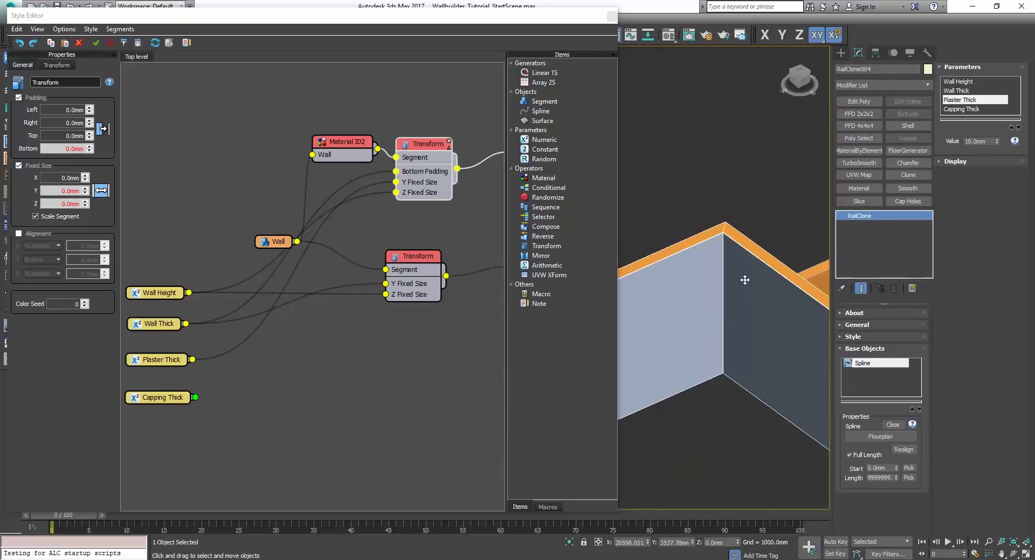
middle_drag(743, 277, 786, 218)
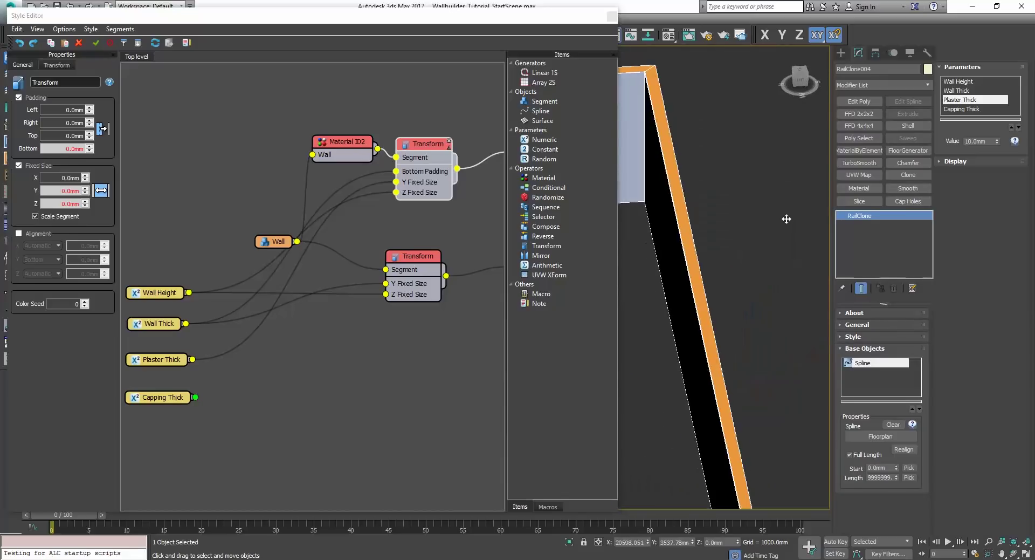
scroll(722, 231, down, 4)
alt+middle_drag(722, 230, 725, 250)
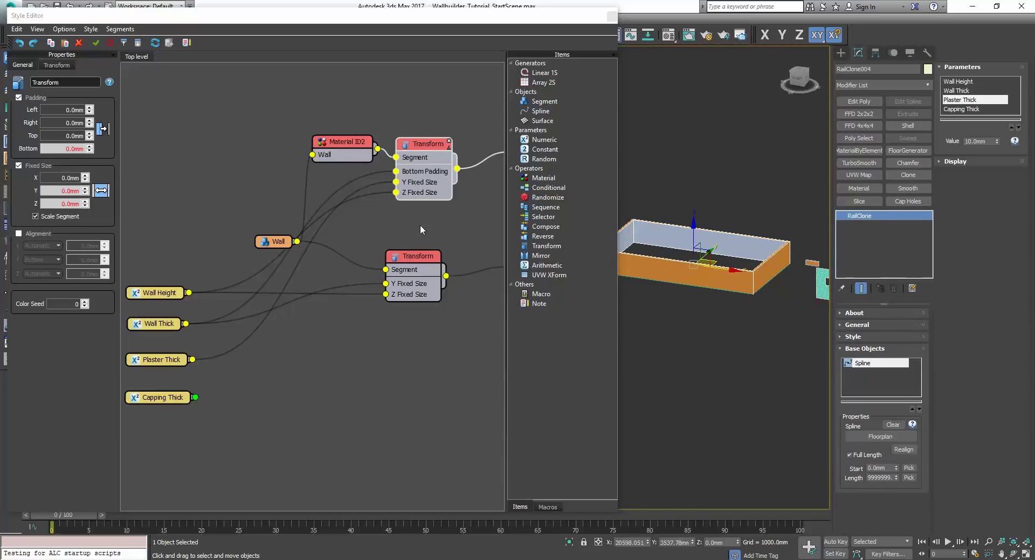
Step: Tidy the node graph by spreading out the Wall segment, the four numeric parameters and the Material ID2 operator
scroll(337, 224, down, 1)
middle_drag(421, 225, 355, 212)
scroll(312, 232, down, 1)
drag(286, 219, 292, 202)
middle_drag(189, 214, 274, 219)
drag(274, 218, 186, 199)
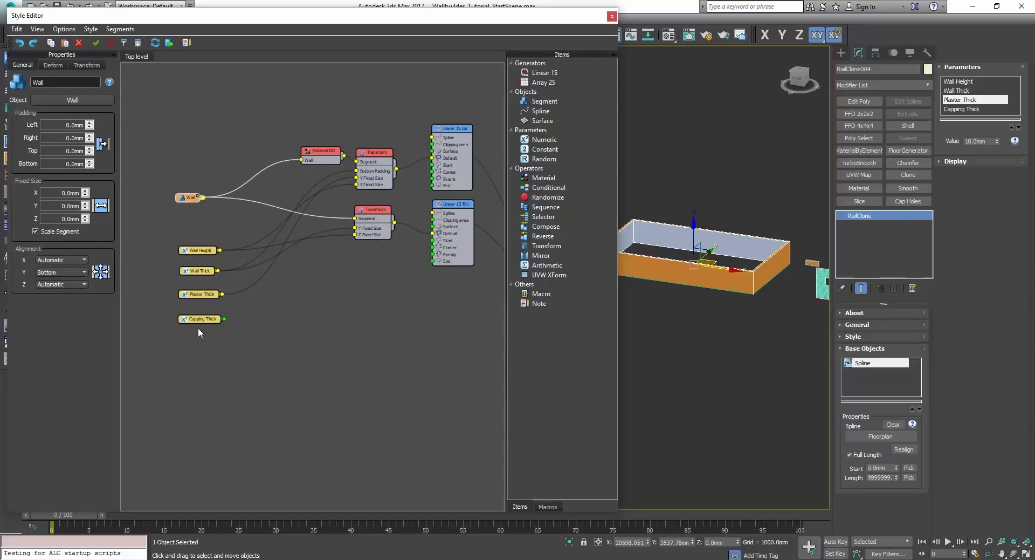
drag(199, 328, 147, 246)
drag(191, 200, 162, 201)
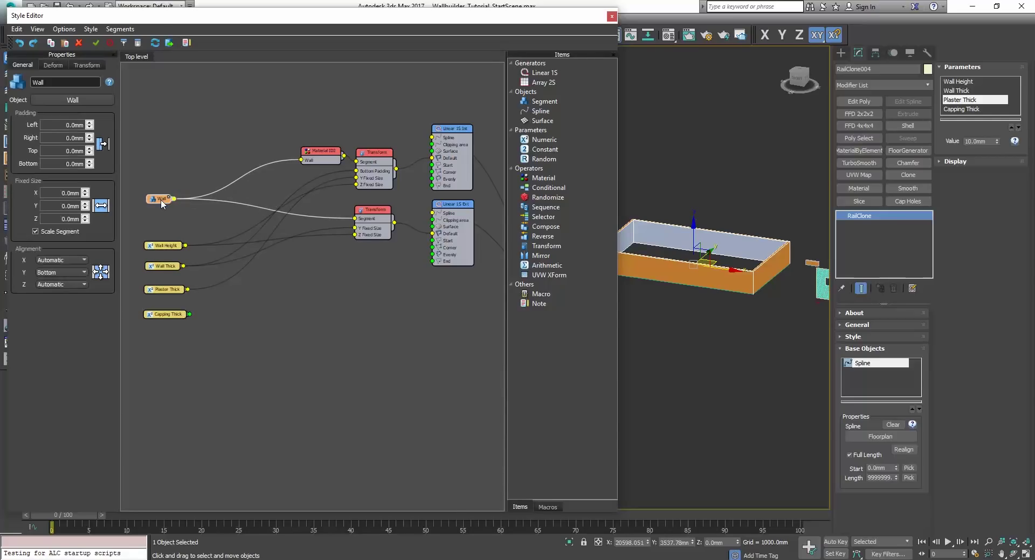
scroll(299, 165, down, 1)
drag(318, 157, 241, 169)
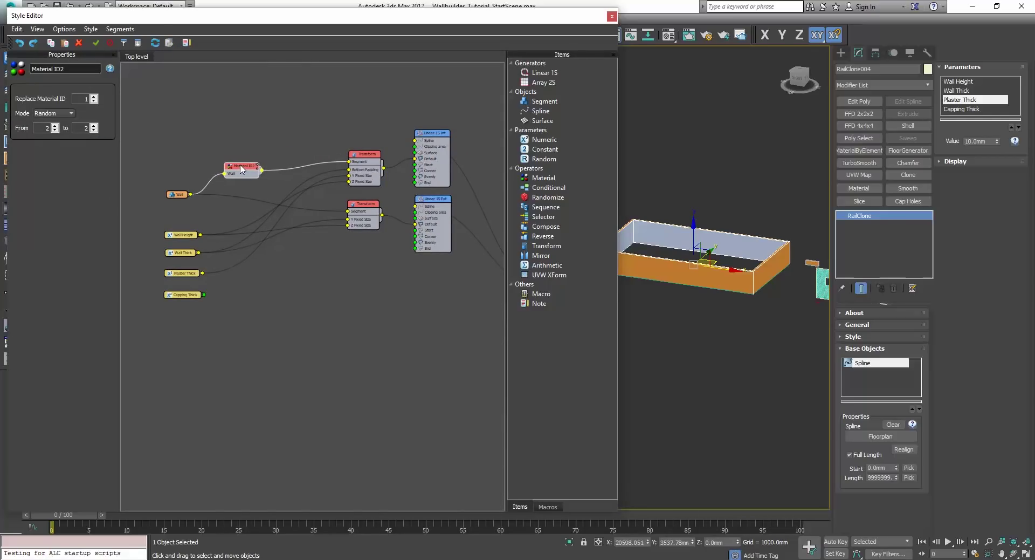
Step: Add a note framing the two Transform operators and both Linear 1S generators, and title it Wall Main
scroll(397, 176, up, 2)
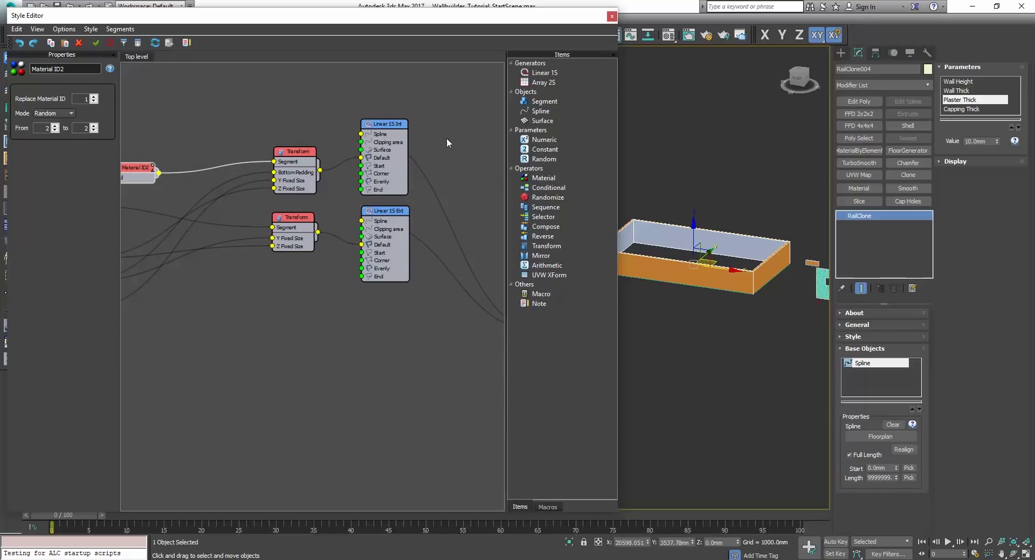
drag(539, 303, 440, 99)
drag(376, 104, 376, 320)
double_click(64, 67)
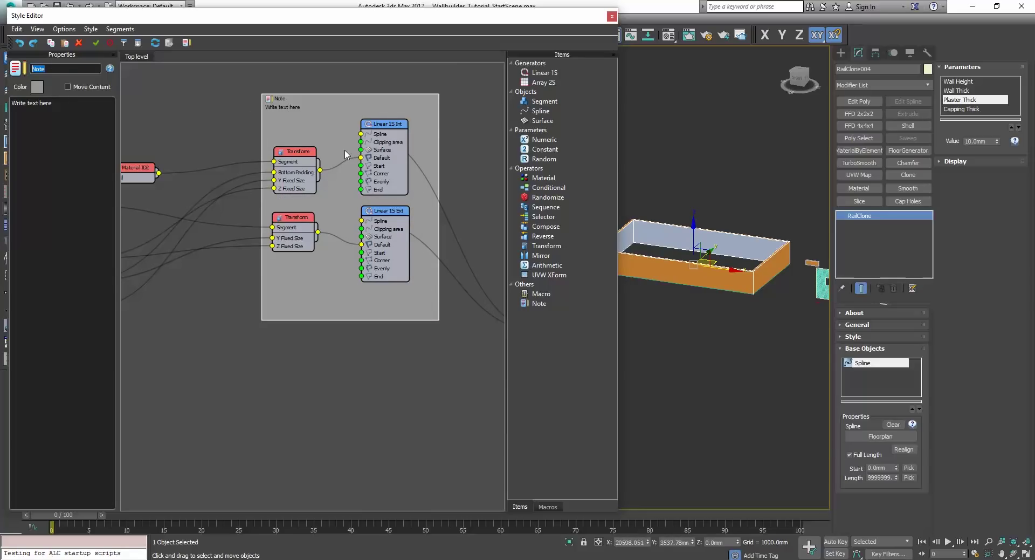
text(Main)
Step: Color the Wall Main note pale yellow (RGB 255, 255, 127)
click(37, 87)
click(296, 246)
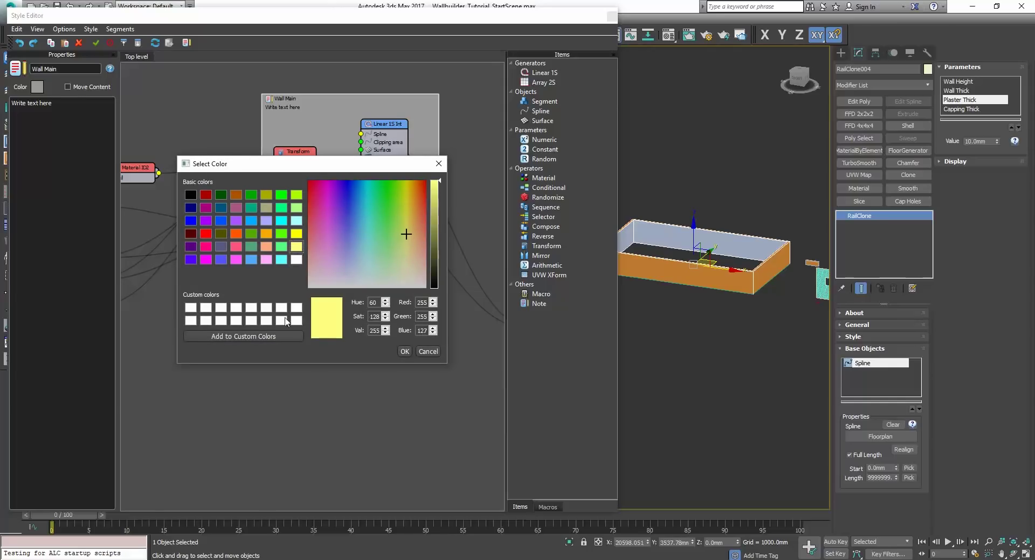
click(405, 351)
click(367, 341)
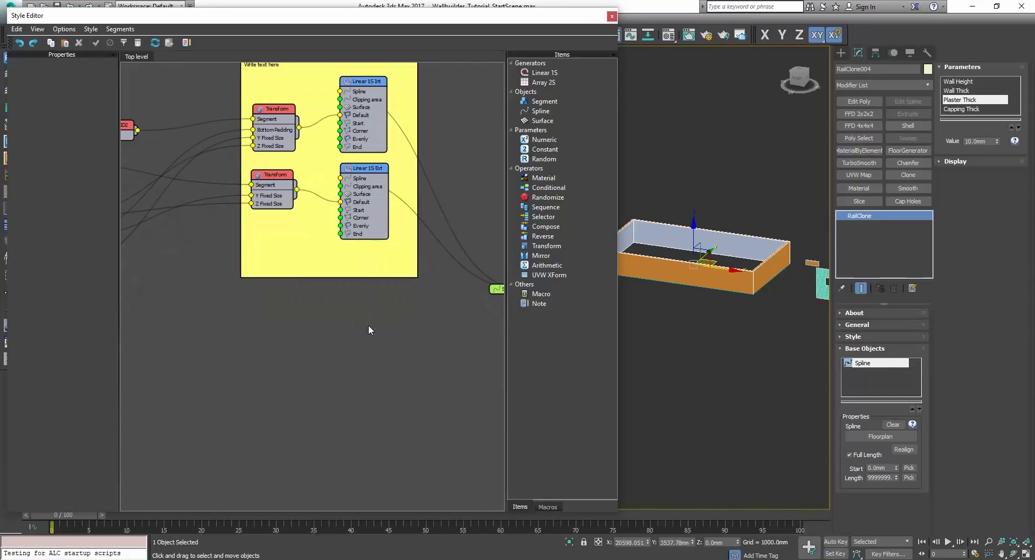
Step: Duplicate the Linear 1S Int and Linear 1S Ext generators and place the copies below the Wall Main note
middle_drag(376, 315, 330, 360)
scroll(330, 361, down, 2)
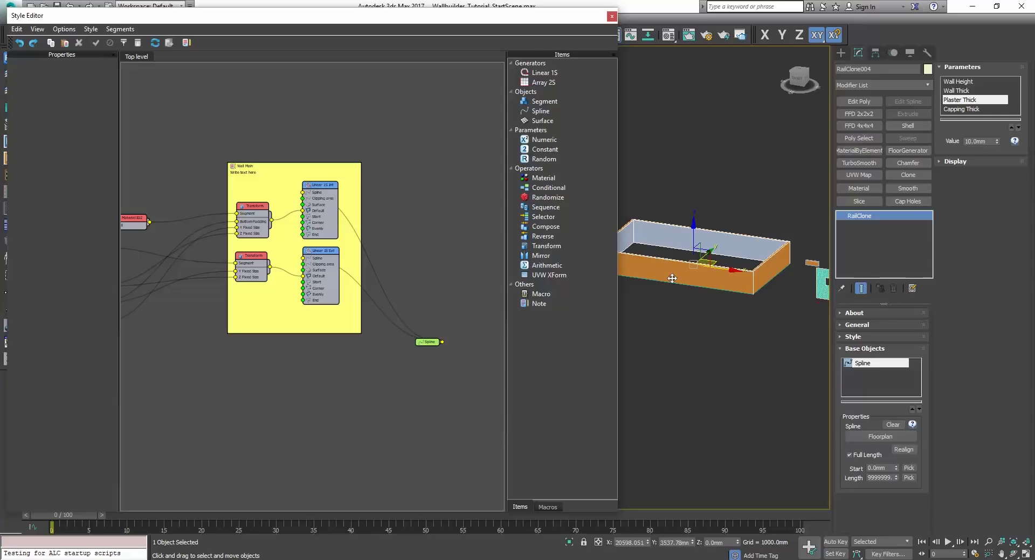
middle_drag(353, 256, 401, 204)
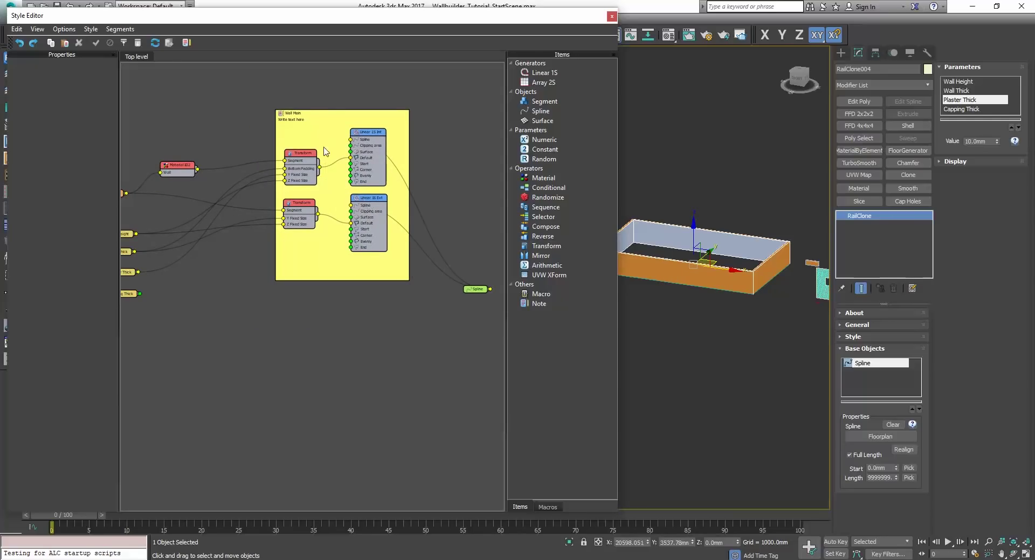
drag(262, 89, 455, 242)
click(376, 135)
ctrl+click(374, 199)
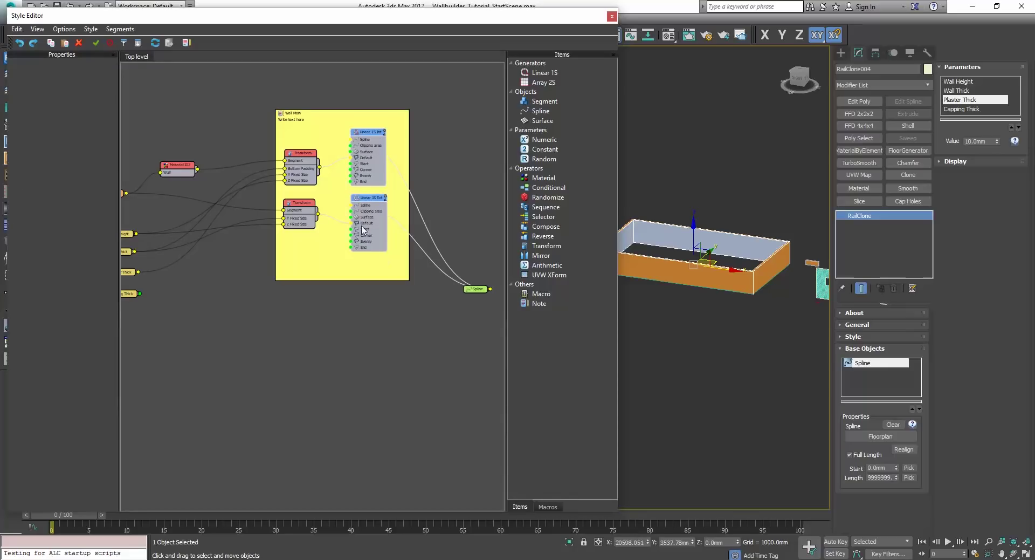
key(ctrl+c)
key(ctrl+v)
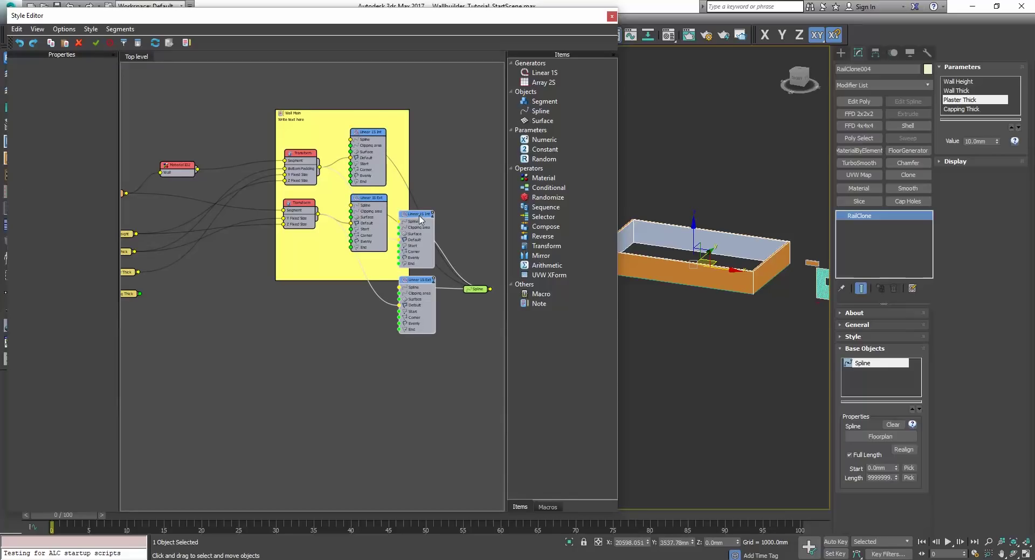
drag(415, 217, 391, 326)
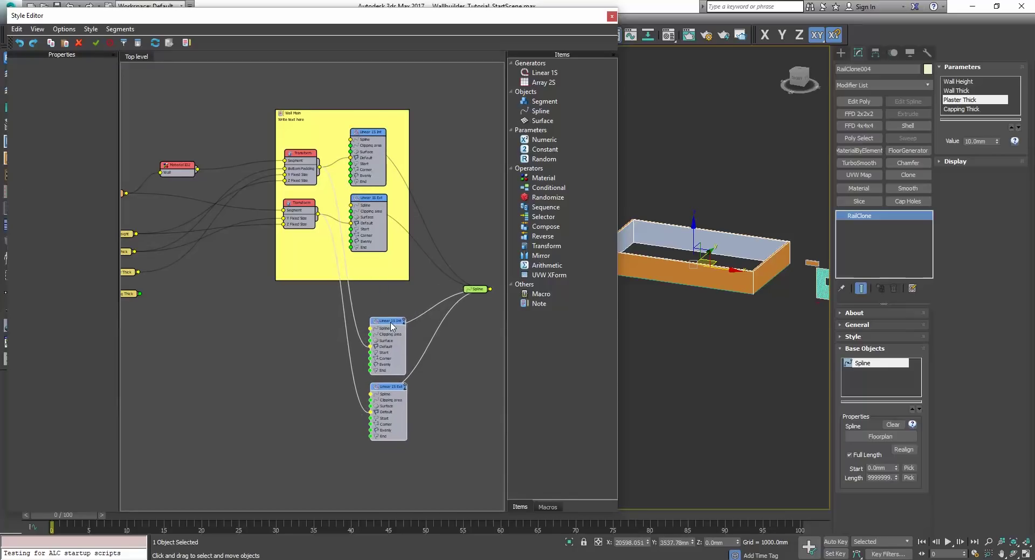
Step: Add a second Spline base object node beside the duplicated Linear 1S generators
click(291, 326)
click(541, 111)
drag(541, 115, 283, 327)
scroll(313, 339, up, 2)
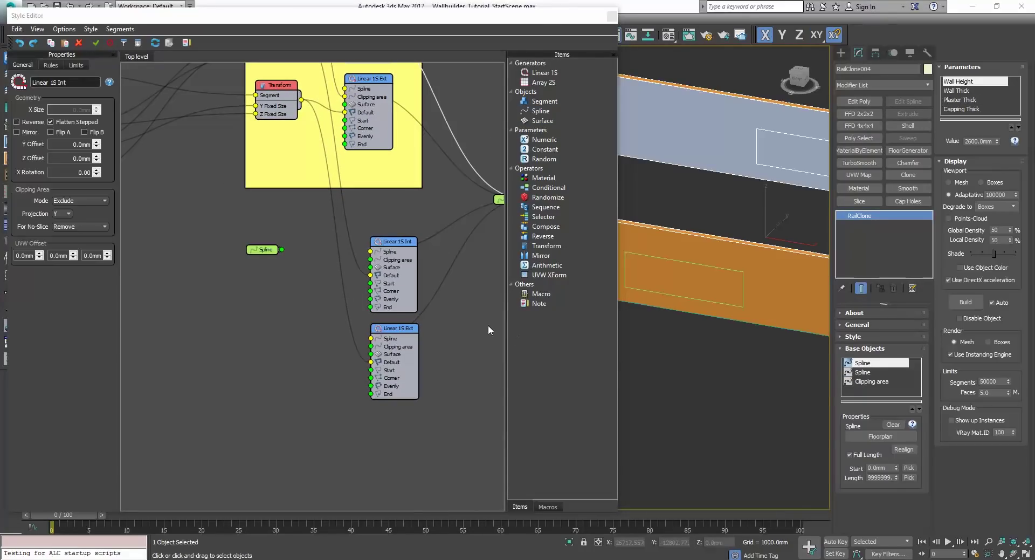
middle_drag(445, 270, 436, 279)
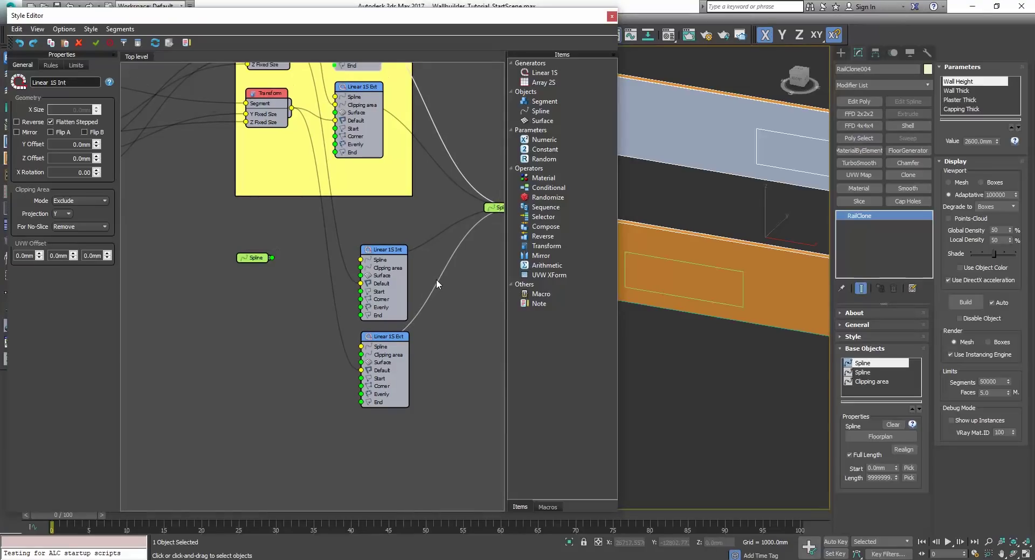
Step: Delete the Clipping area base object node from the style graph
alt+middle_drag(696, 281, 725, 272)
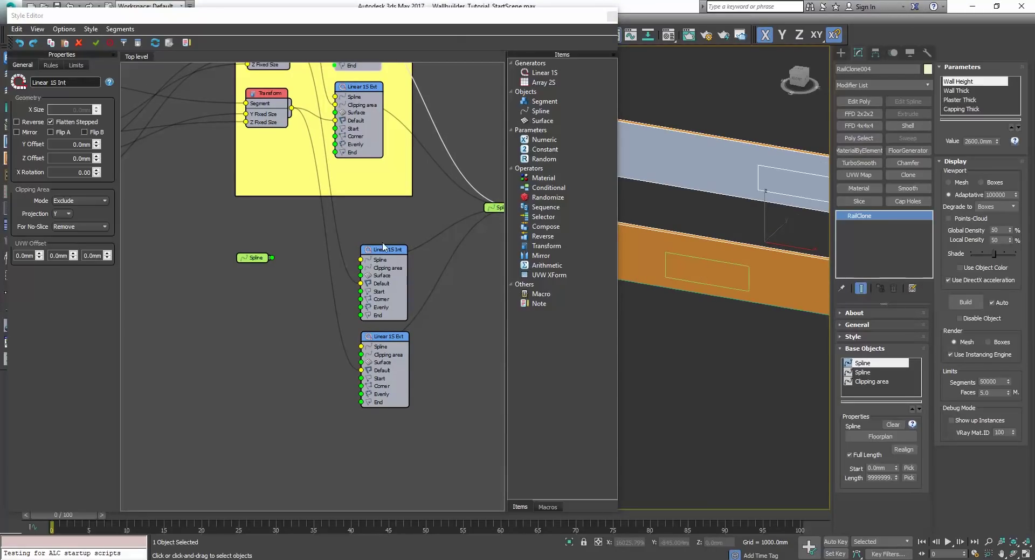
mouse_move(383, 247)
middle_down()
mouse_move(404, 327)
mouse_move(406, 254)
mouse_move(389, 254)
middle_up()
click(286, 78)
key(Delete)
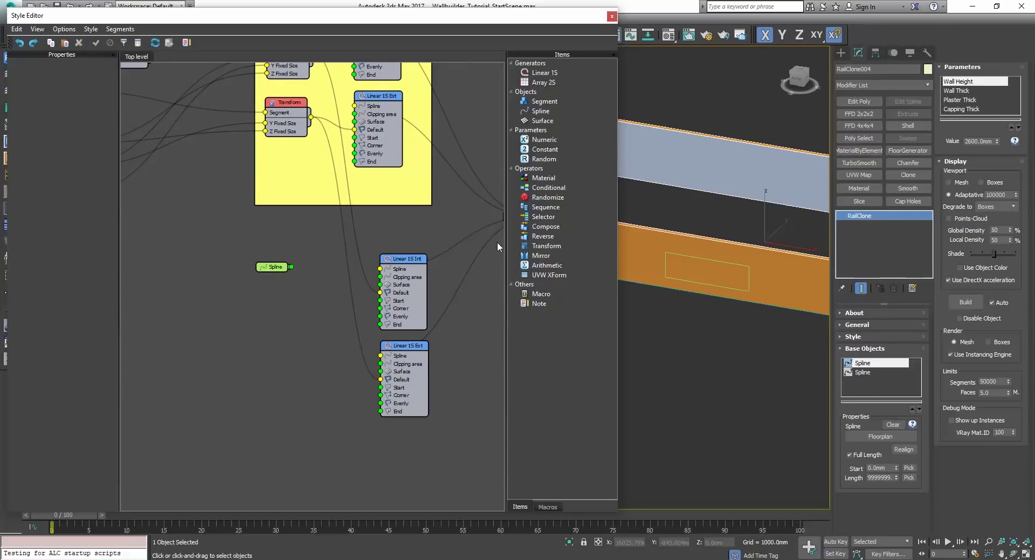
Step: Examine the front wall and the rectangle drawn on it from several angles, including from above
alt+middle_drag(698, 293, 689, 271)
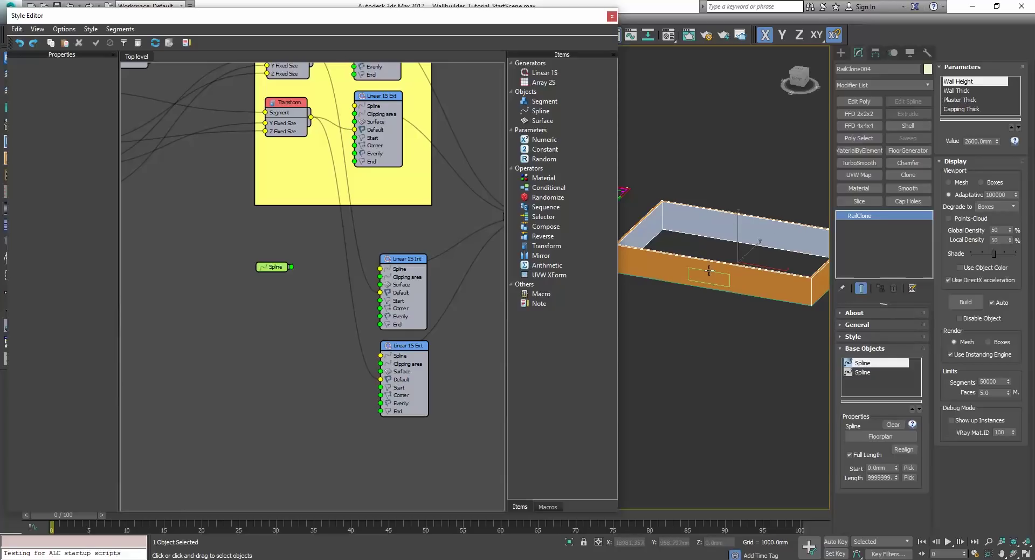
scroll(709, 270, up, 2)
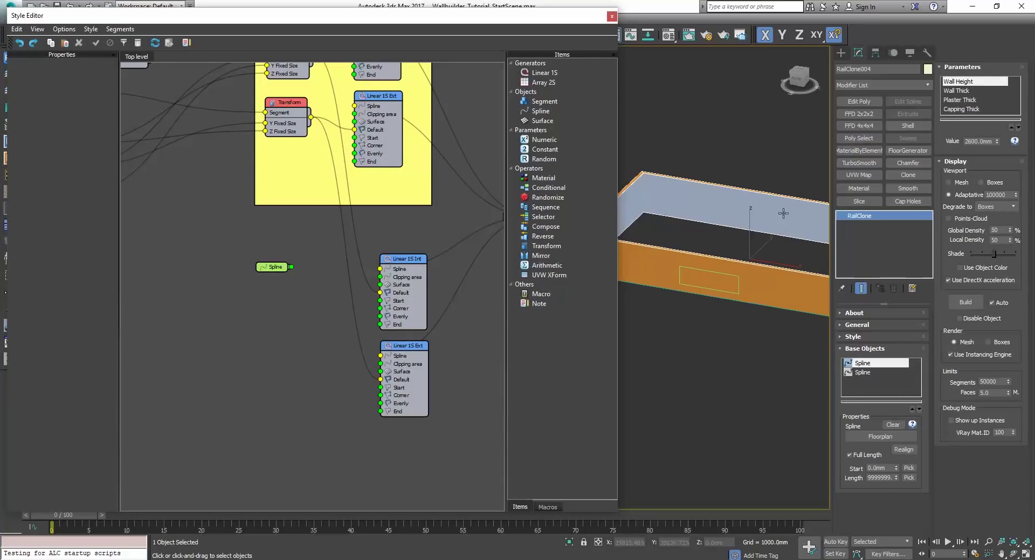
scroll(716, 234, down, 3)
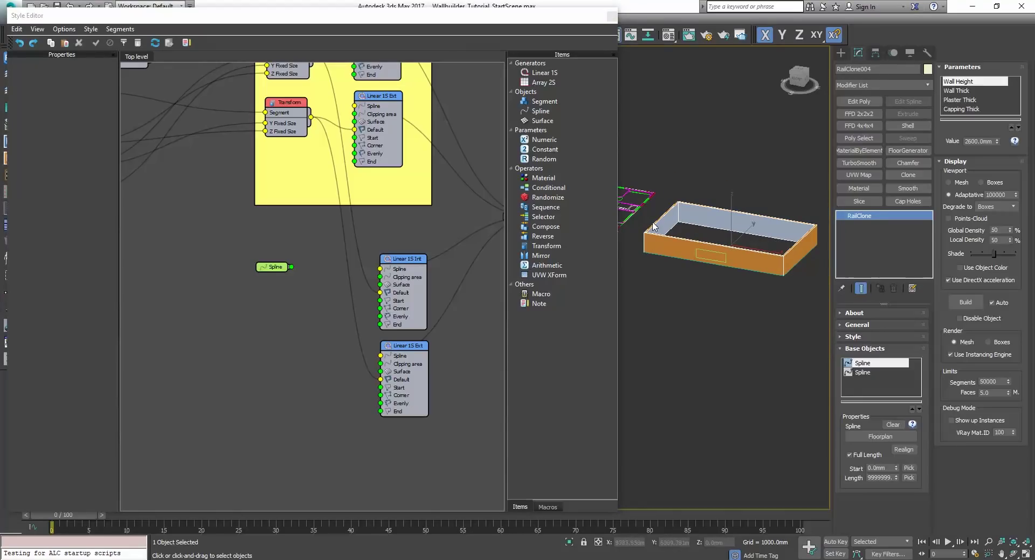
scroll(745, 247, up, 6)
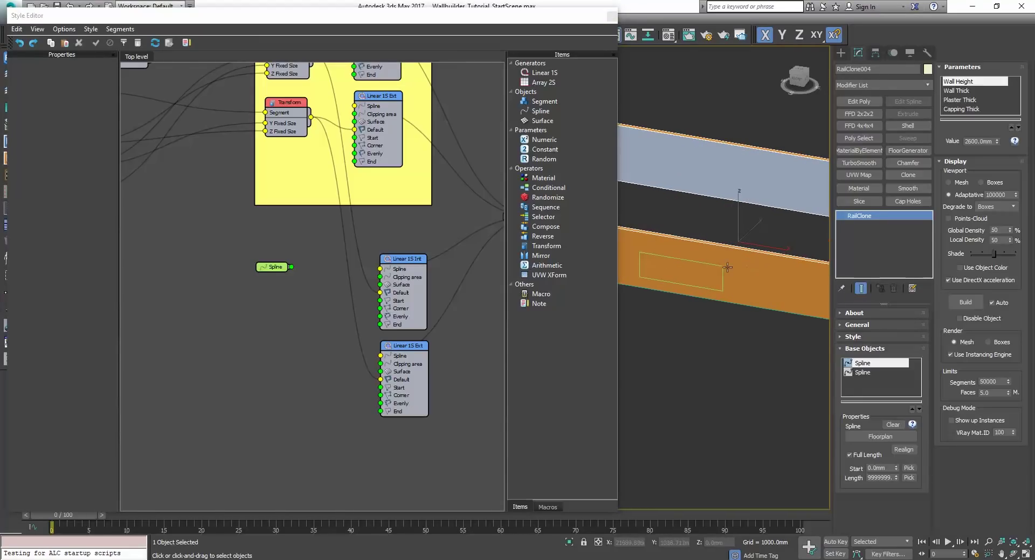
click(267, 266)
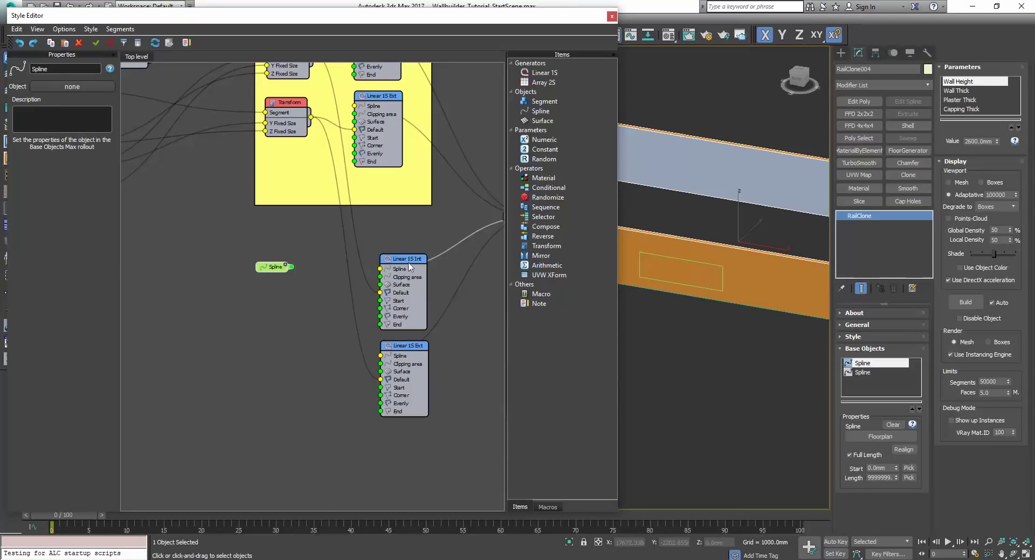
middle_drag(747, 177, 745, 219)
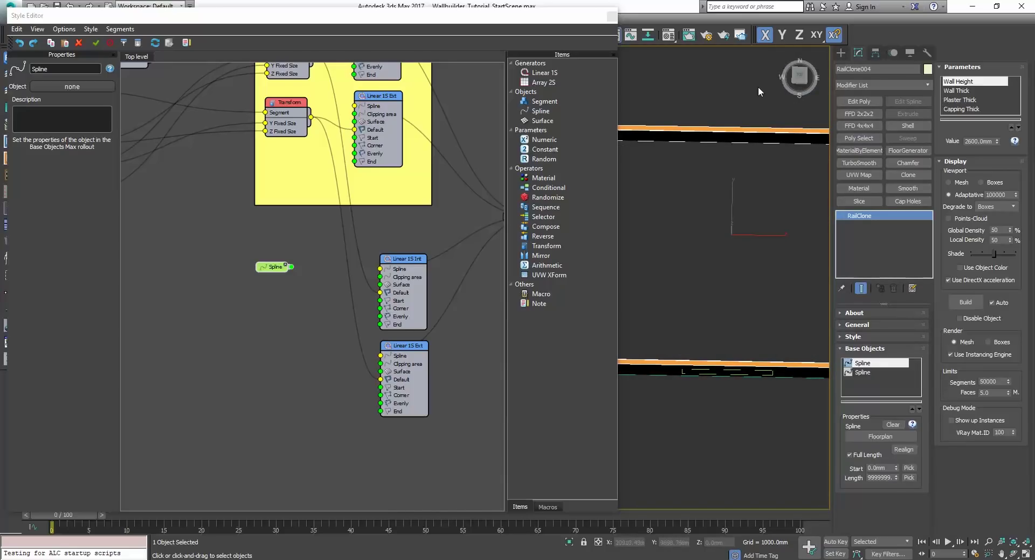
alt+middle_drag(749, 247, 752, 218)
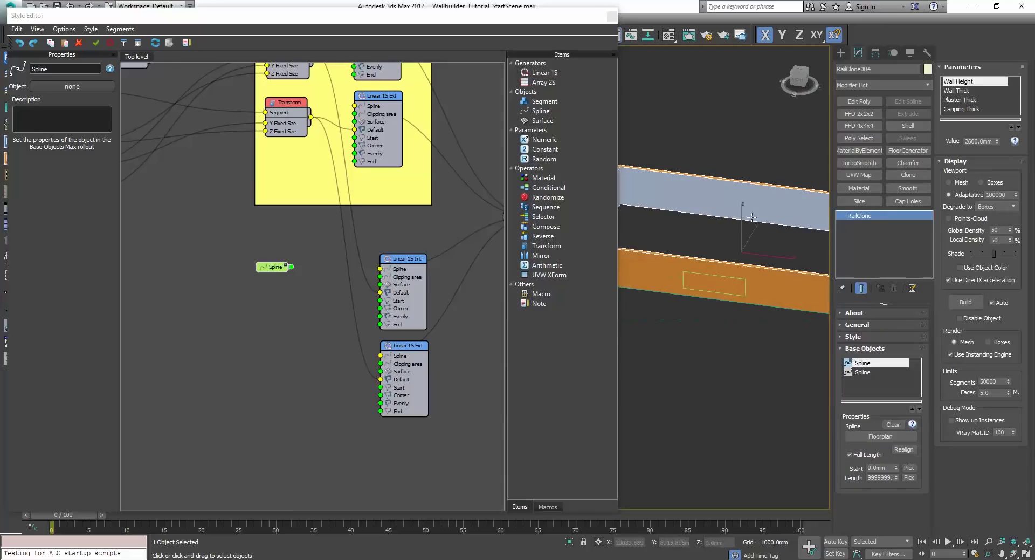
alt+middle_drag(731, 281, 715, 276)
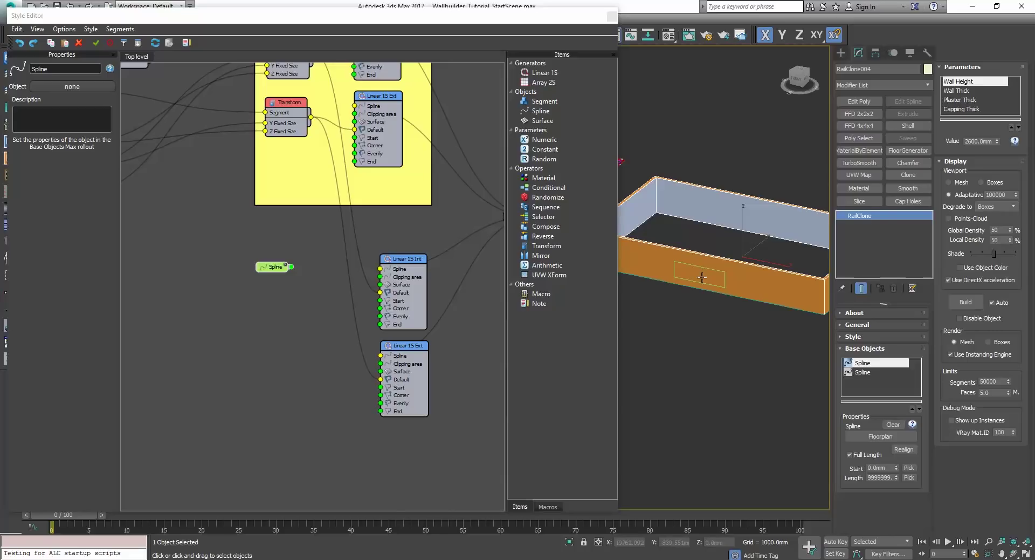
Step: Rename the unconnected second Spline base object node as South
click(276, 268)
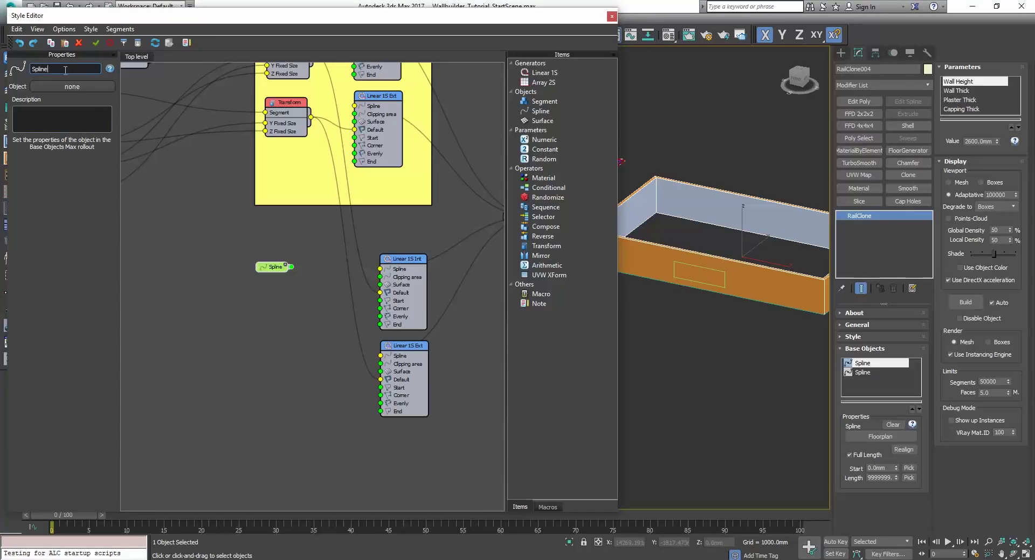
drag(57, 69, 1, 70)
text(South)
Step: Examine the two duplicated Linear 1S generators and the front wall around the rectangle
drag(402, 263, 403, 261)
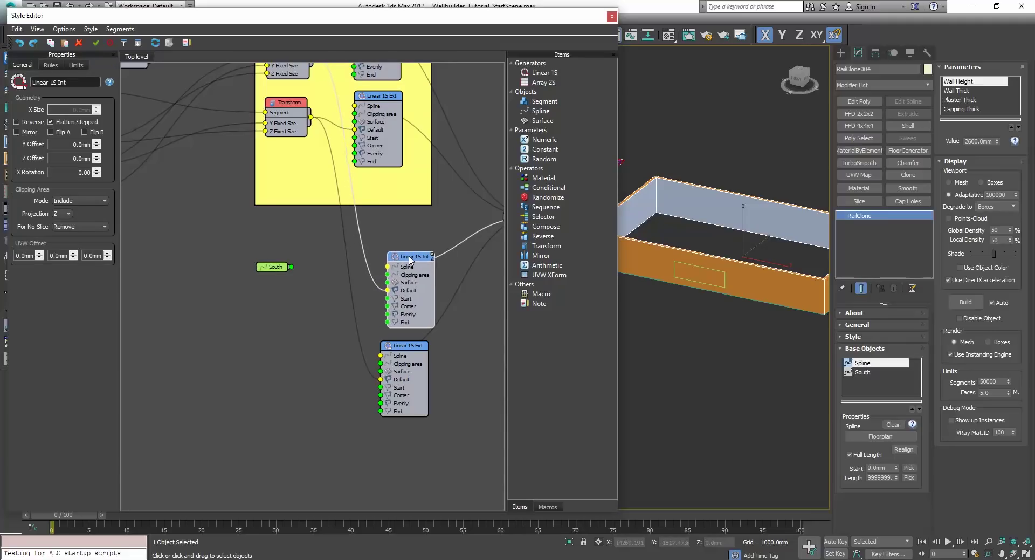
click(410, 346)
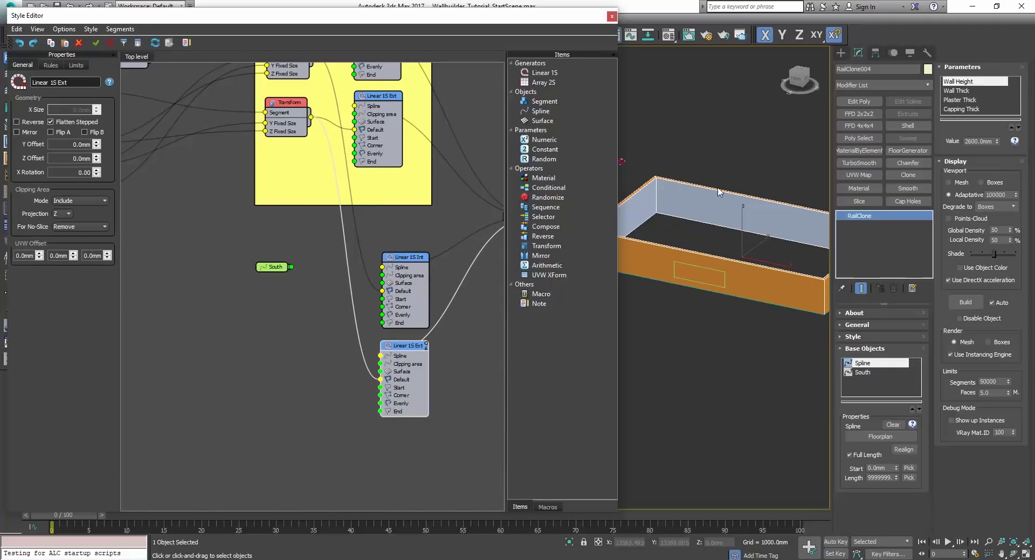
alt+middle_drag(714, 219, 737, 243)
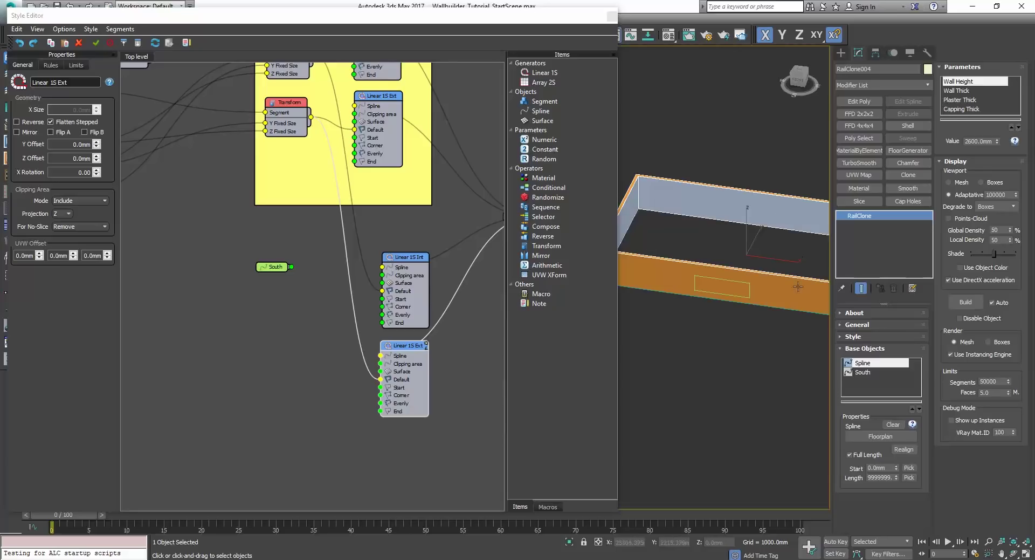
scroll(722, 278, down, 3)
middle_drag(745, 264, 725, 261)
scroll(726, 261, down, 3)
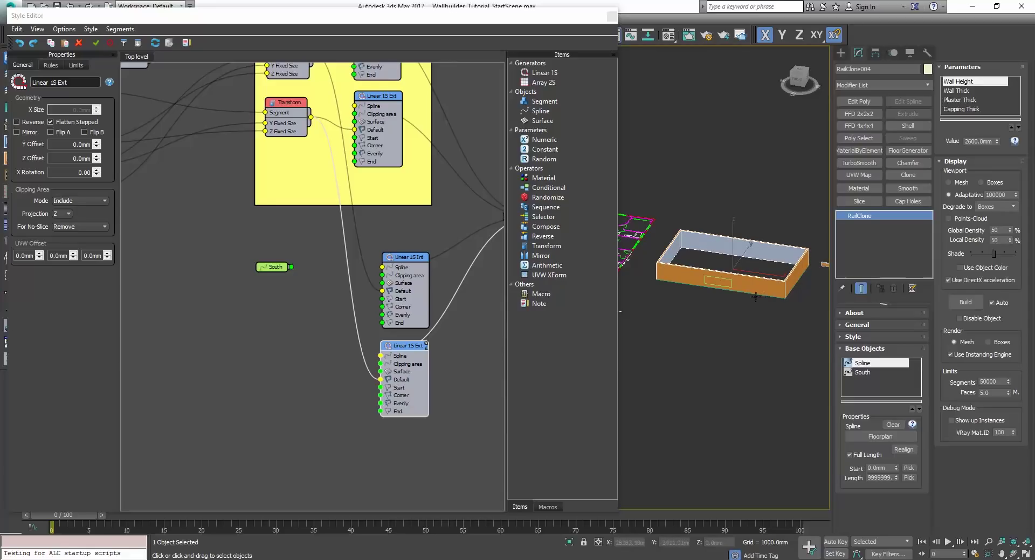
scroll(723, 278, up, 5)
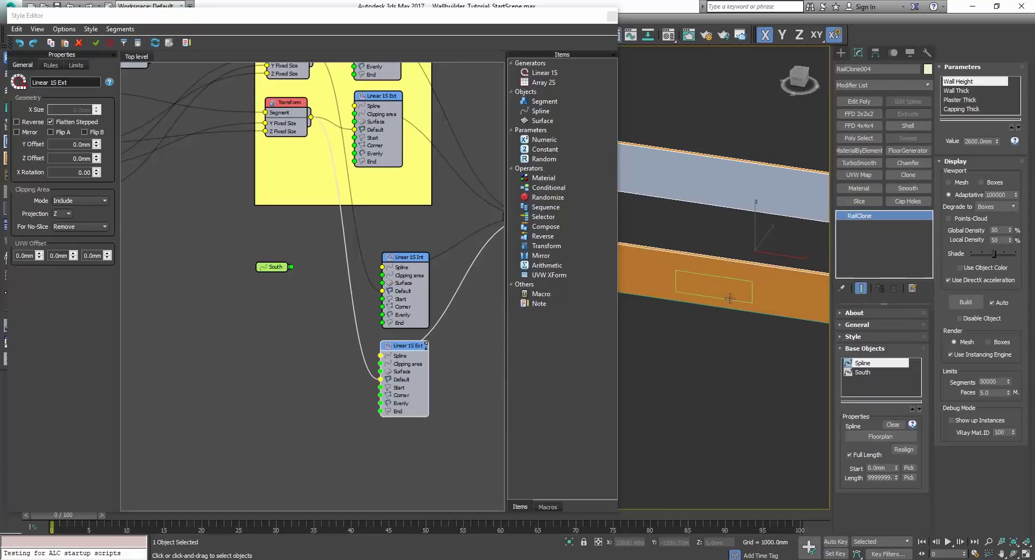
Step: Review the Material ID limits of the duplicated Linear 1S Int generator and the sub-materials of the wall material
click(269, 267)
click(402, 258)
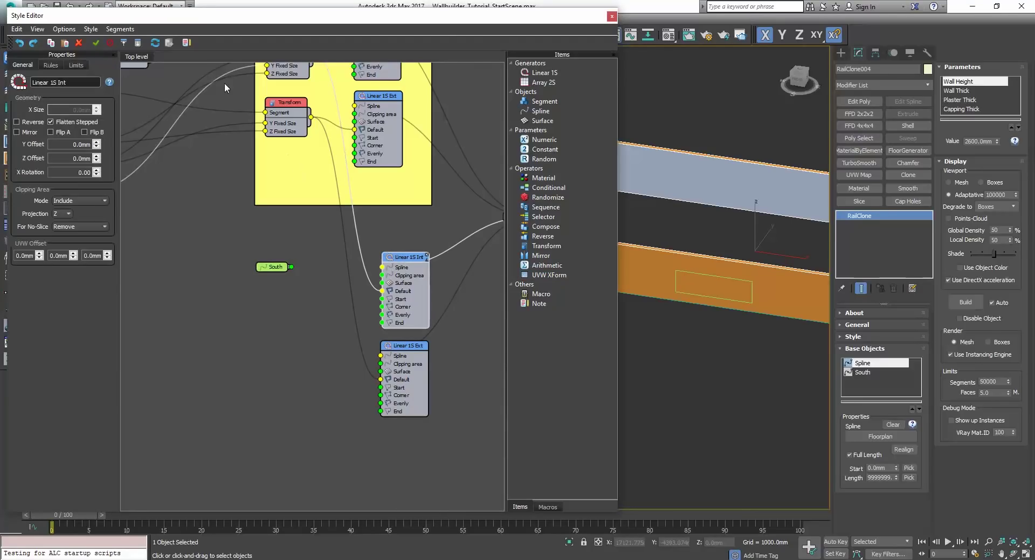
click(76, 65)
click(580, 236)
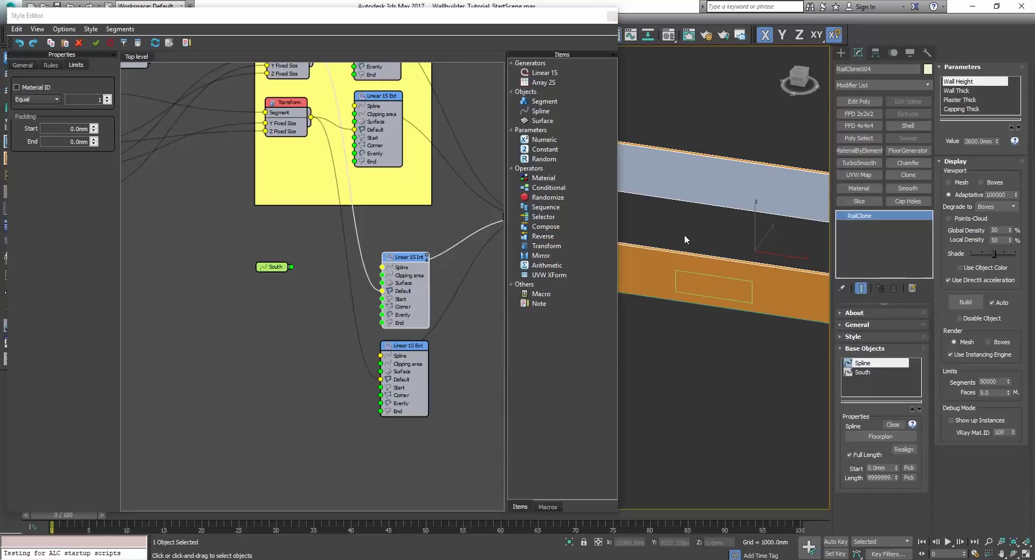
key(m)
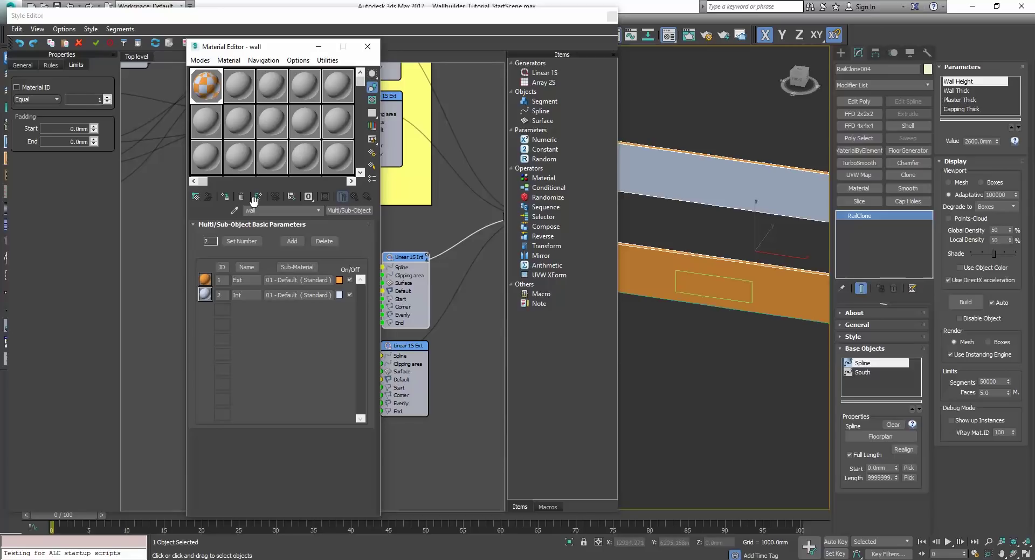
click(367, 47)
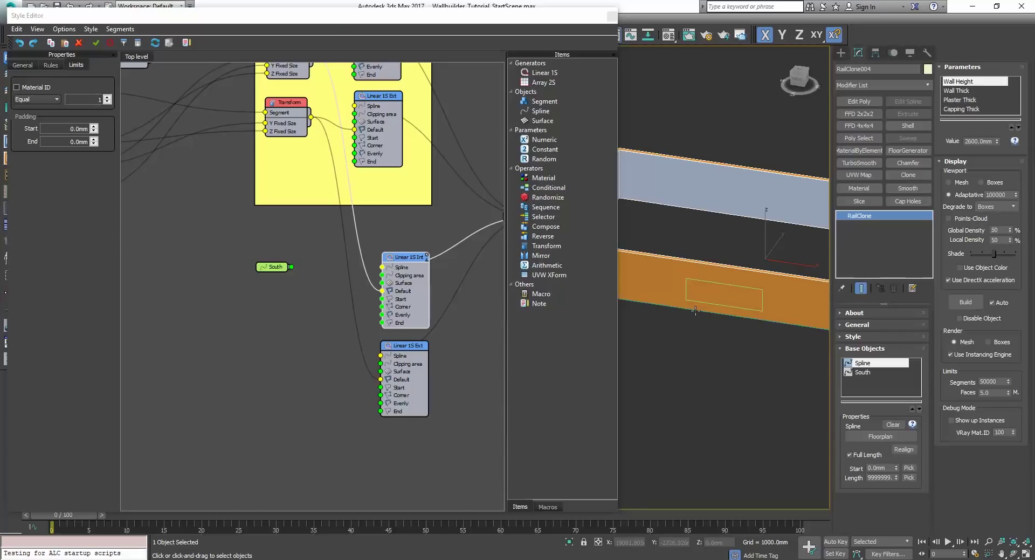
Step: Add an Edit Spline modifier to the Floorplan rectangle and set the whole spline's material ID to 1 in wireframe view
click(695, 310)
click(907, 101)
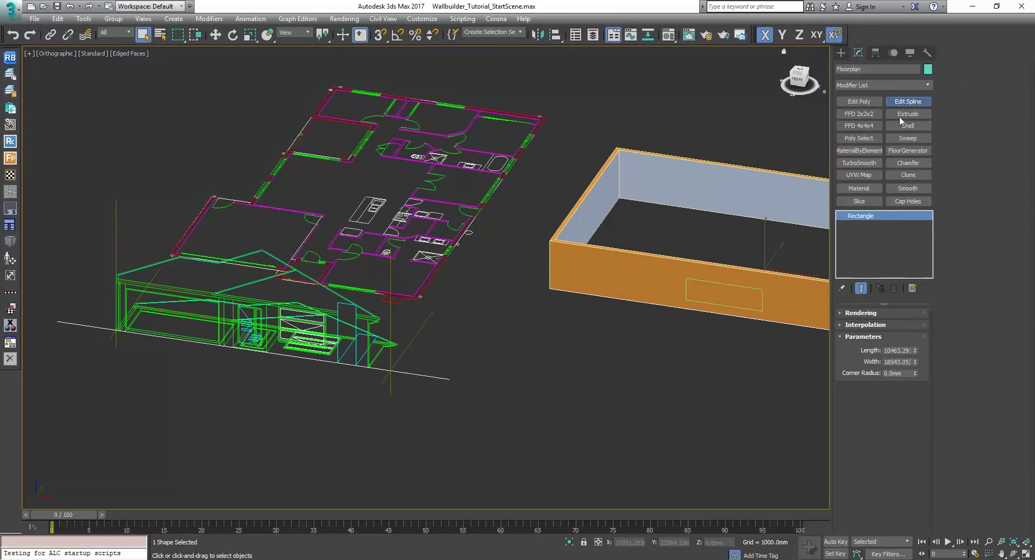
key(2)
middle_drag(724, 297, 619, 294)
key(3)
key(a)
key(F3)
click(483, 184)
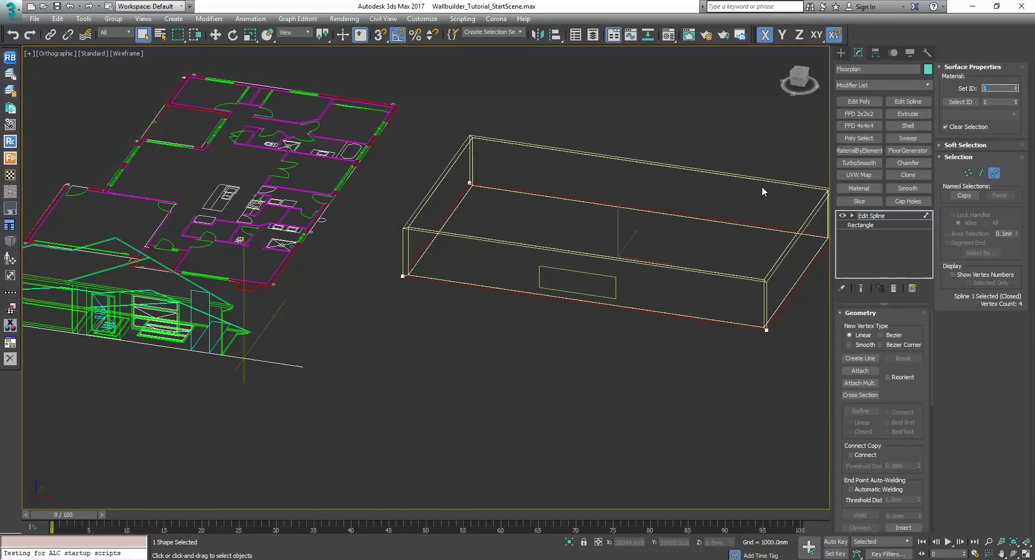
Step: Refine the front segment of the Floorplan spline with two vertices, one on either side of the window-like rectangle
scroll(593, 288, up, 4)
key(2)
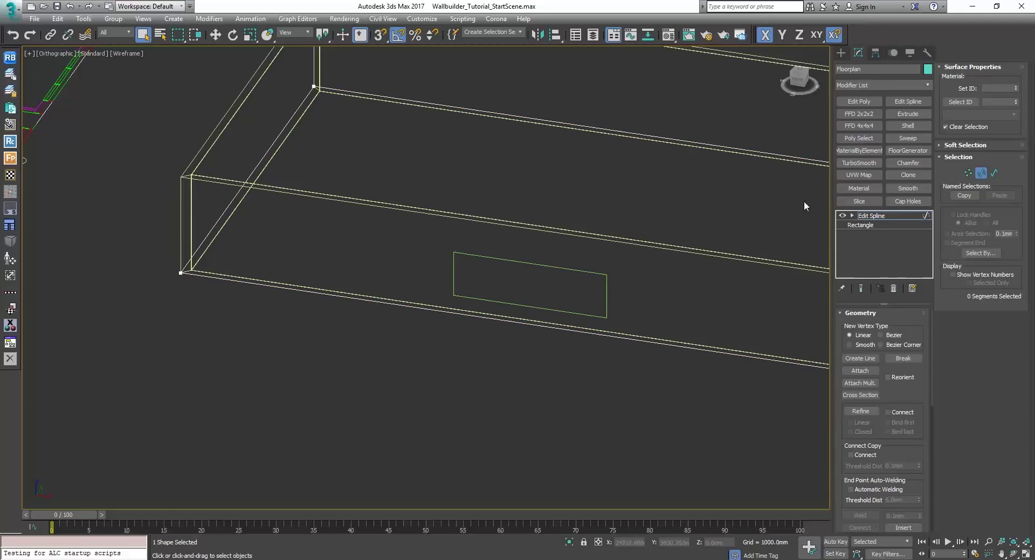
click(861, 411)
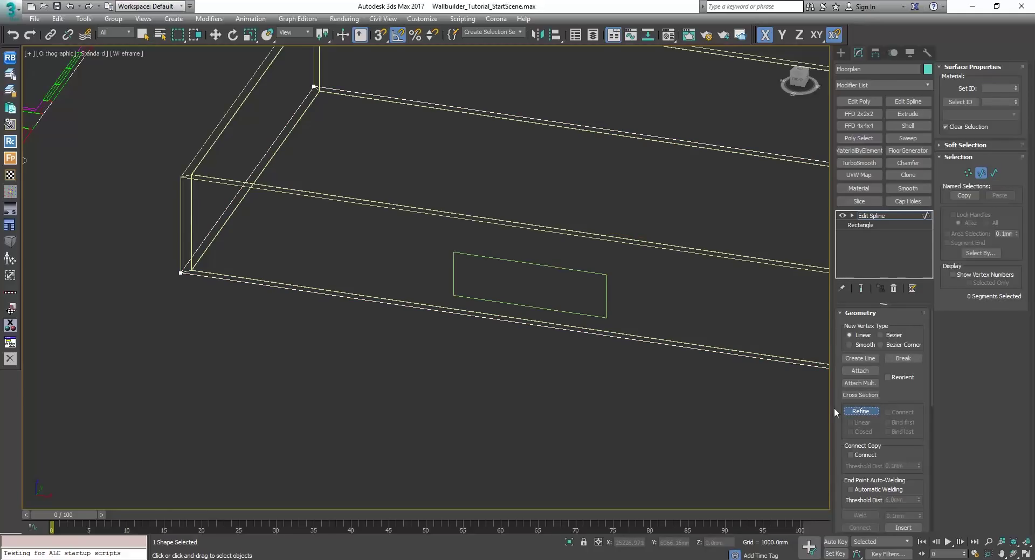
click(431, 308)
click(629, 337)
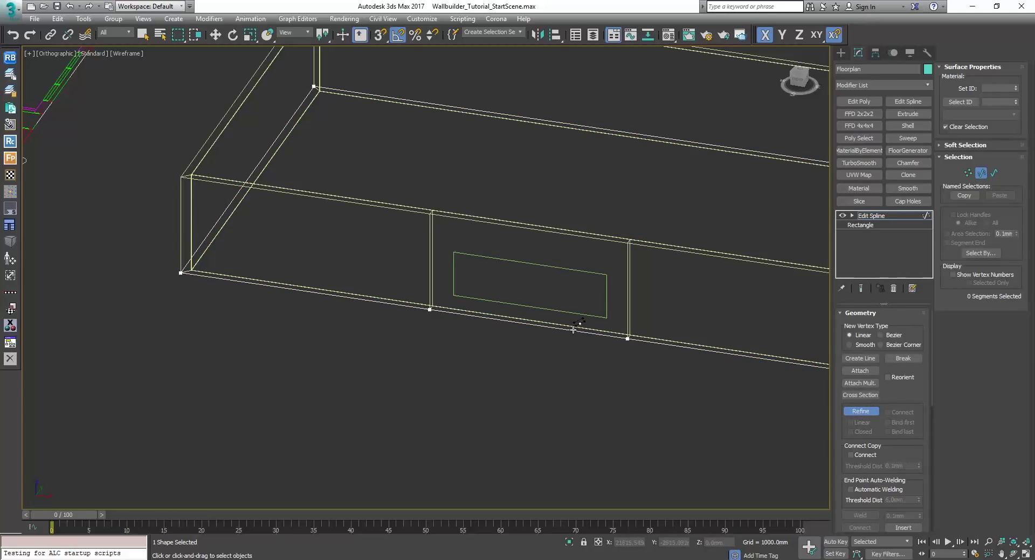
Step: Set the material ID of the front segment between the two inserted vertices to 5
key(2)
key(w)
key(2)
click(558, 328)
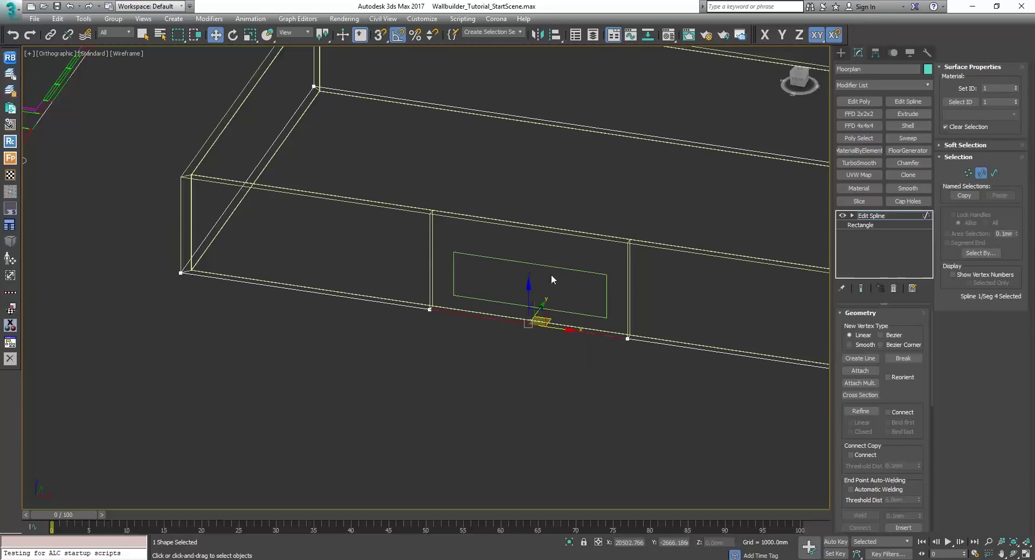
drag(994, 87, 852, 90)
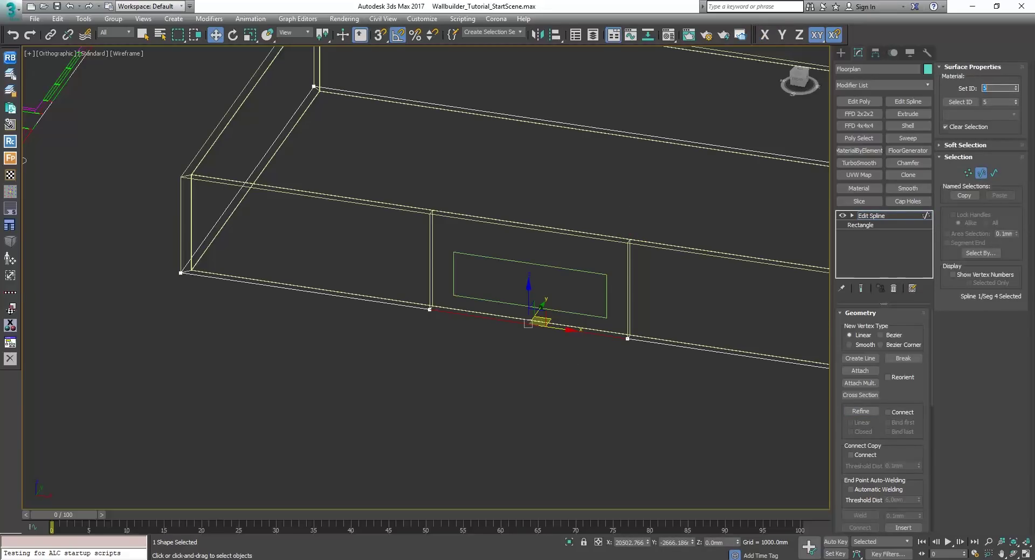
Step: Refine the short side segment adjoining the front wall with two vertices near its middle
scroll(457, 196, down, 3)
scroll(324, 219, up, 2)
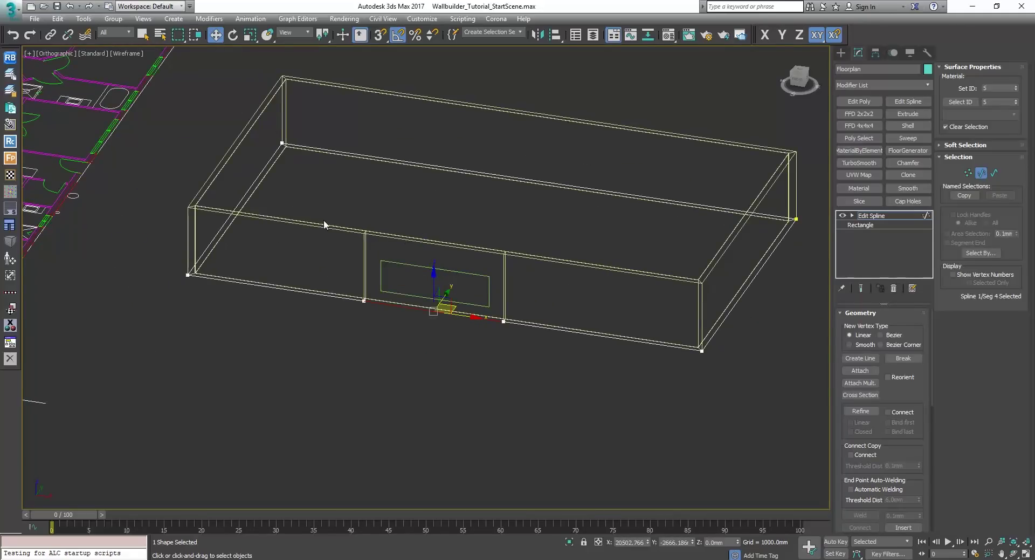
scroll(324, 219, down, 1)
click(861, 411)
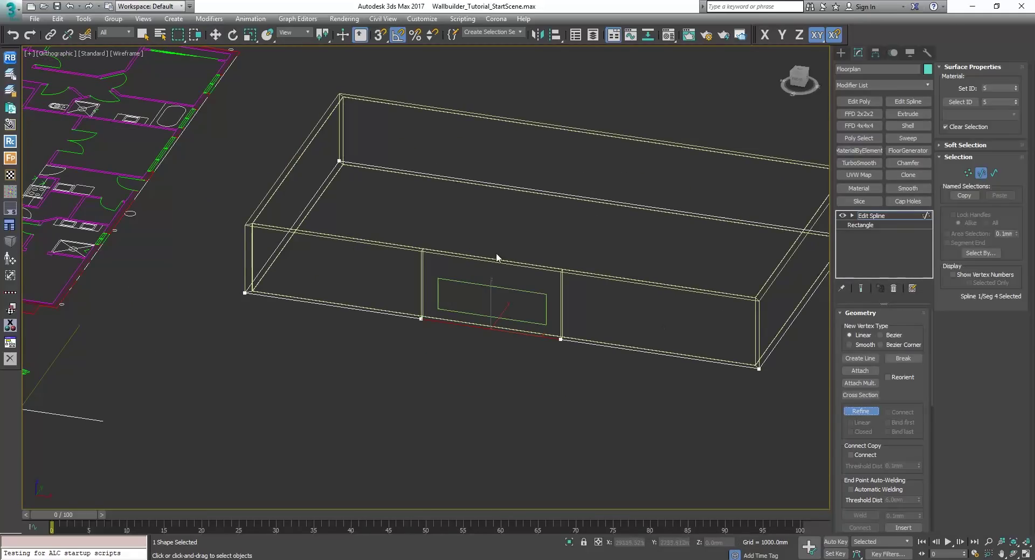
click(282, 243)
click(312, 199)
right_click(313, 210)
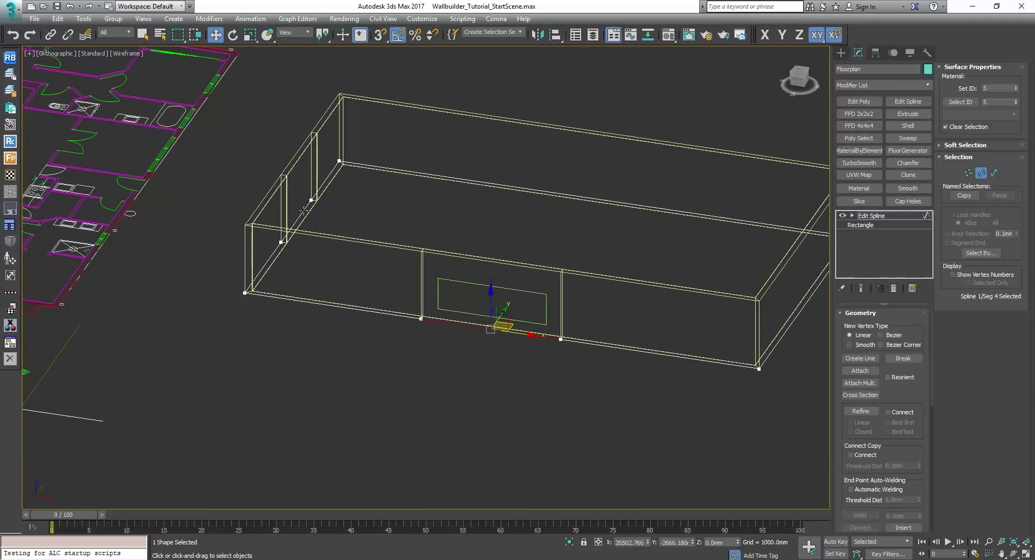
Step: Set the short side's middle segment to material ID 2, then leave segment editing and restore the shaded view
key(2)
click(309, 219)
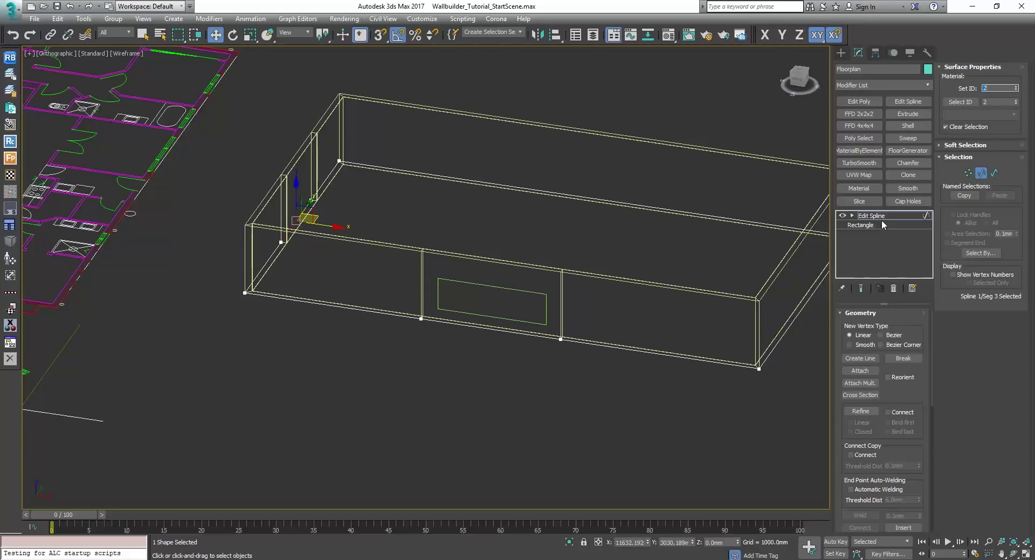
click(874, 216)
key(F3)
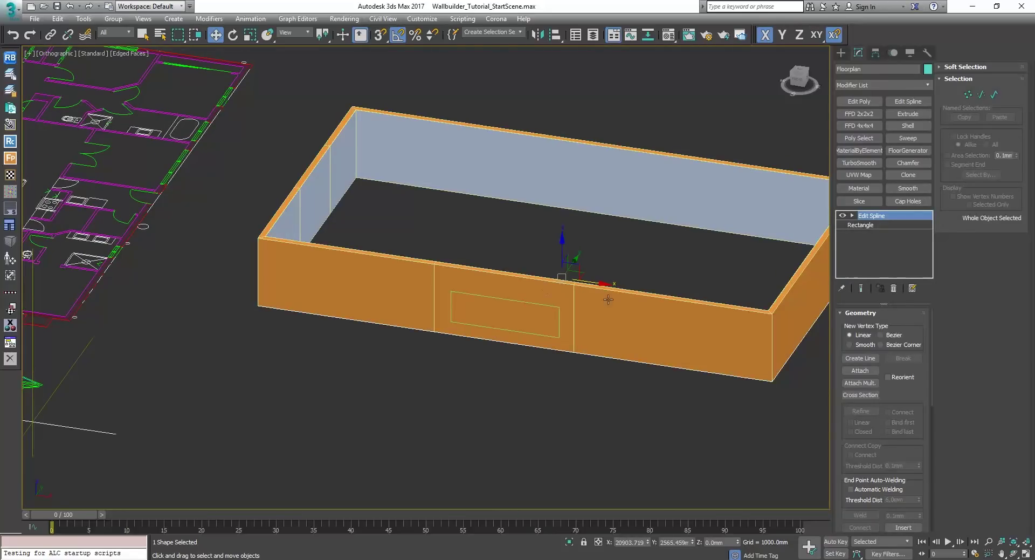
key(m)
click(365, 47)
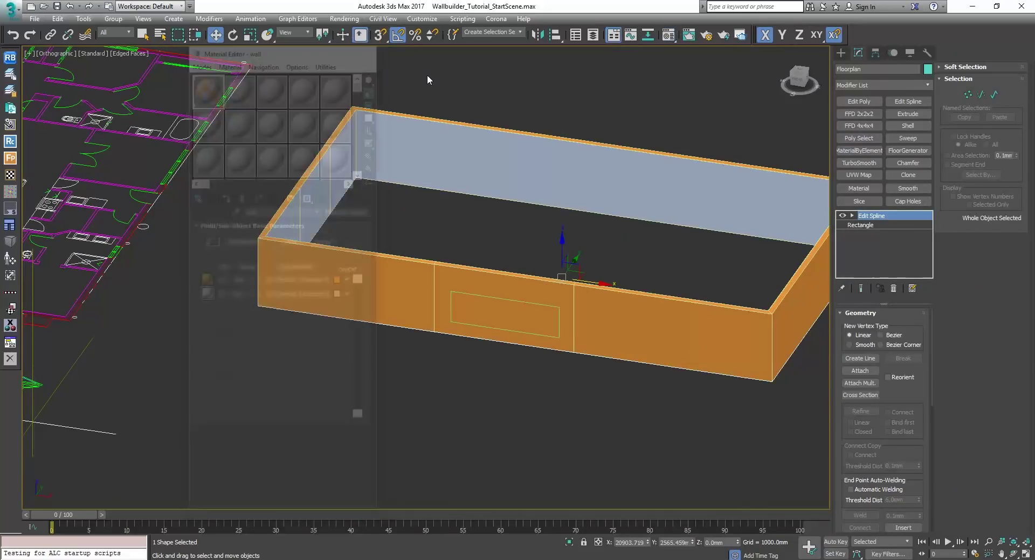
Step: Select the RailClone wall and move its duplicated Linear 1S Int and Ext generators slightly closer to the South spline node
click(626, 318)
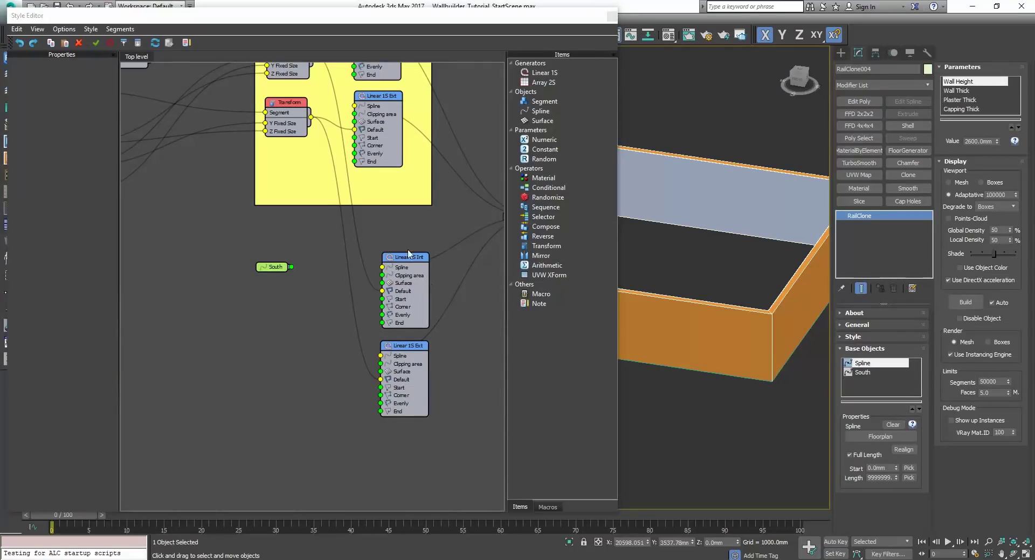
middle_drag(408, 254, 419, 220)
drag(439, 201, 400, 335)
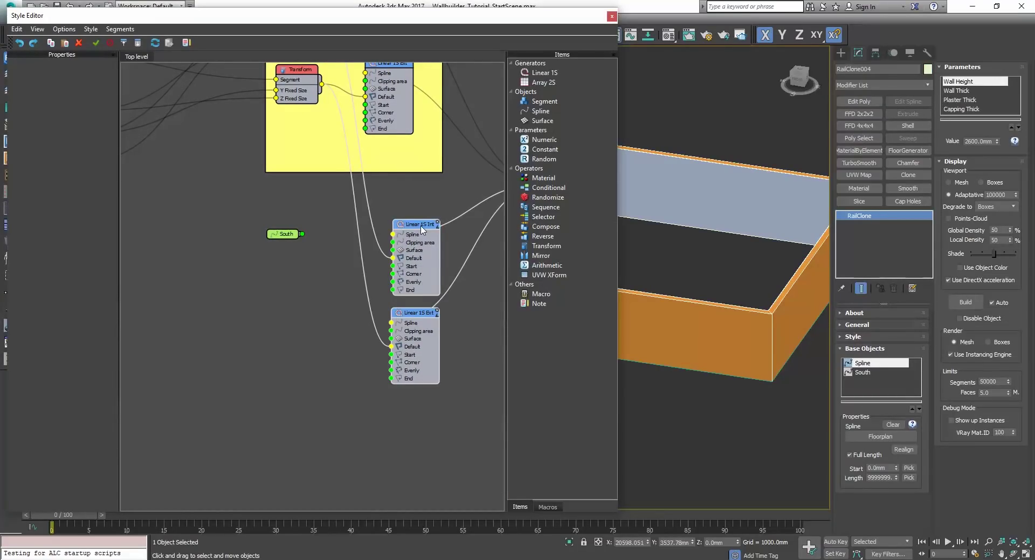
drag(423, 231, 413, 230)
click(303, 245)
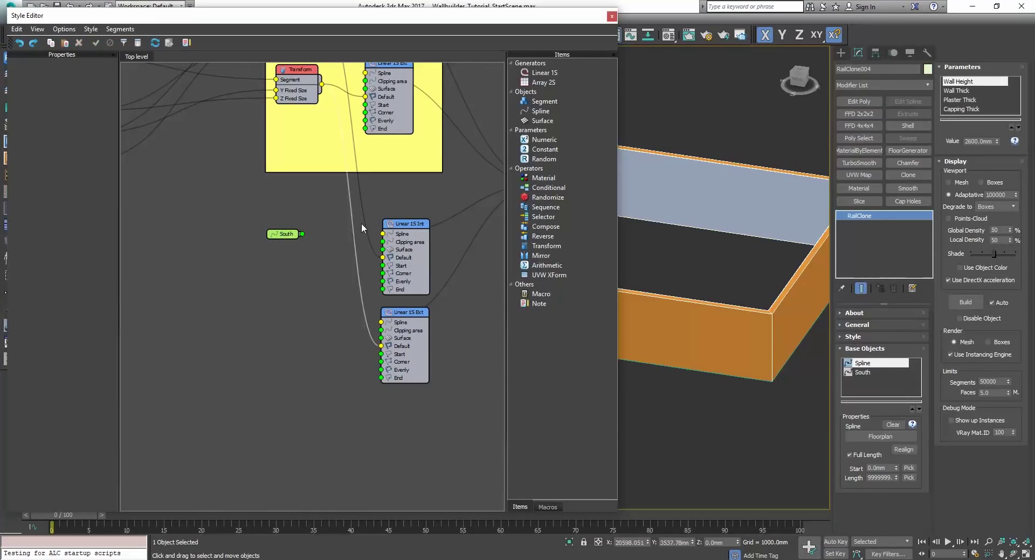
Step: Enable the Equal material ID limit and change its ID on the duplicated Linear 1S Int and Ext generators
click(400, 224)
click(78, 64)
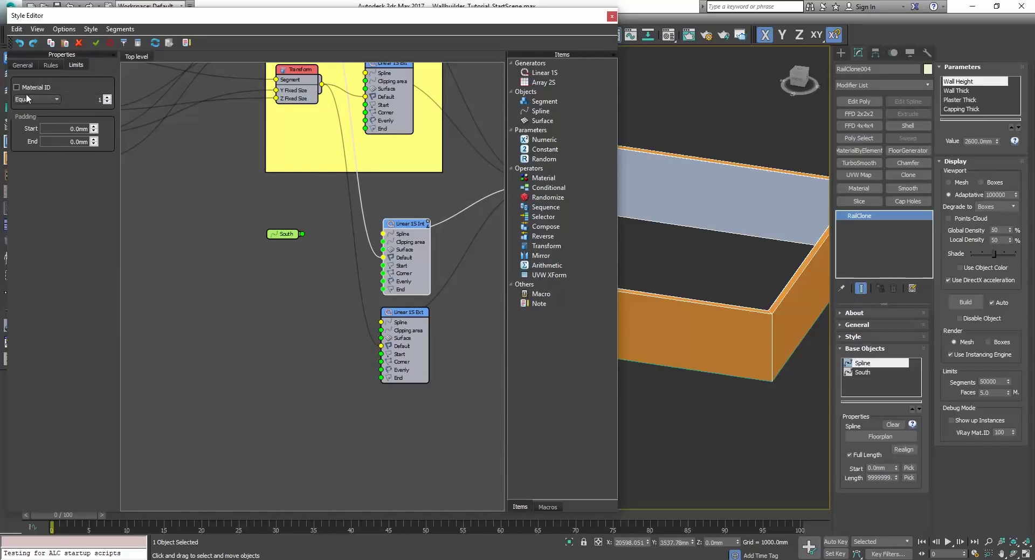
click(108, 101)
click(401, 312)
click(76, 65)
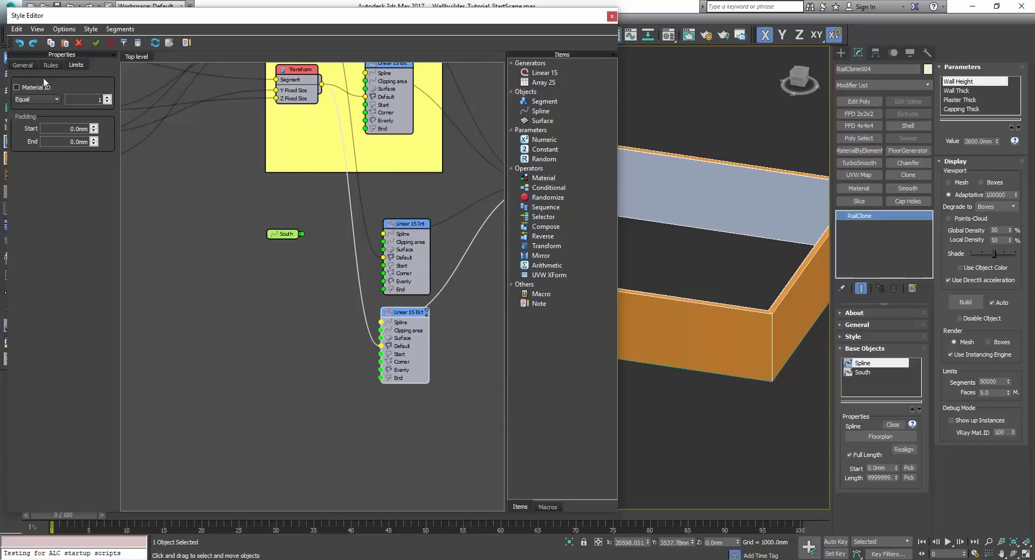
click(18, 87)
click(108, 97)
Step: Connect the South spline node to the Clipping area inputs of the duplicated Linear 1S Int and Ext generators
click(286, 235)
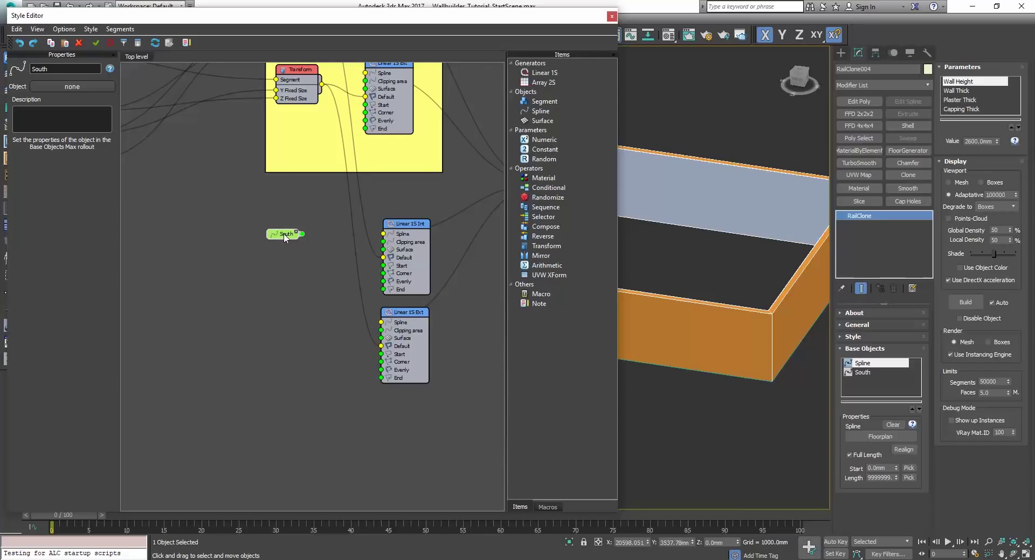
drag(303, 234, 387, 247)
drag(302, 235, 381, 330)
Step: Set the duplicated Linear 1S Int generator's clipping area to Exclude mode with Y projection
middle_drag(706, 285, 766, 294)
scroll(767, 294, down, 3)
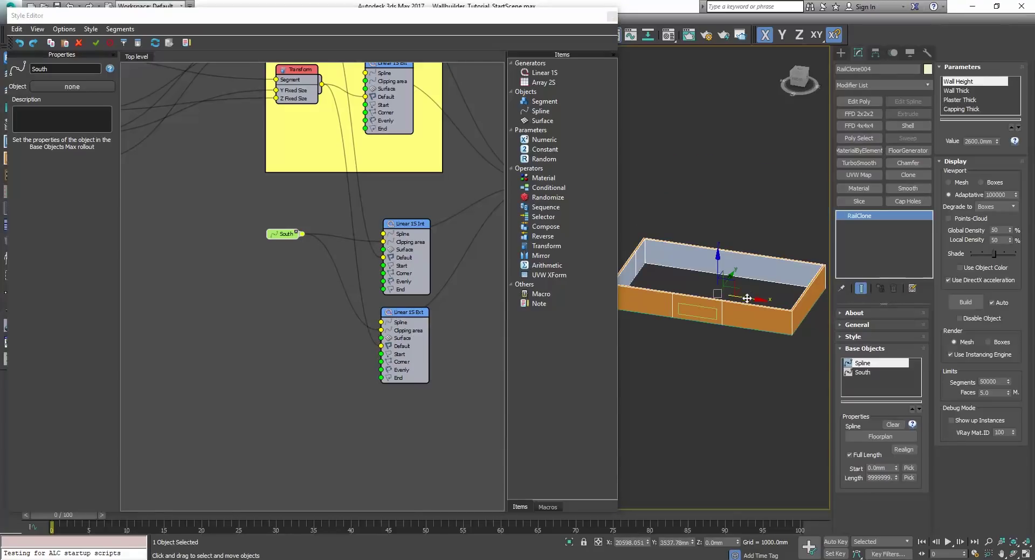
scroll(745, 297, up, 2)
scroll(698, 301, down, 2)
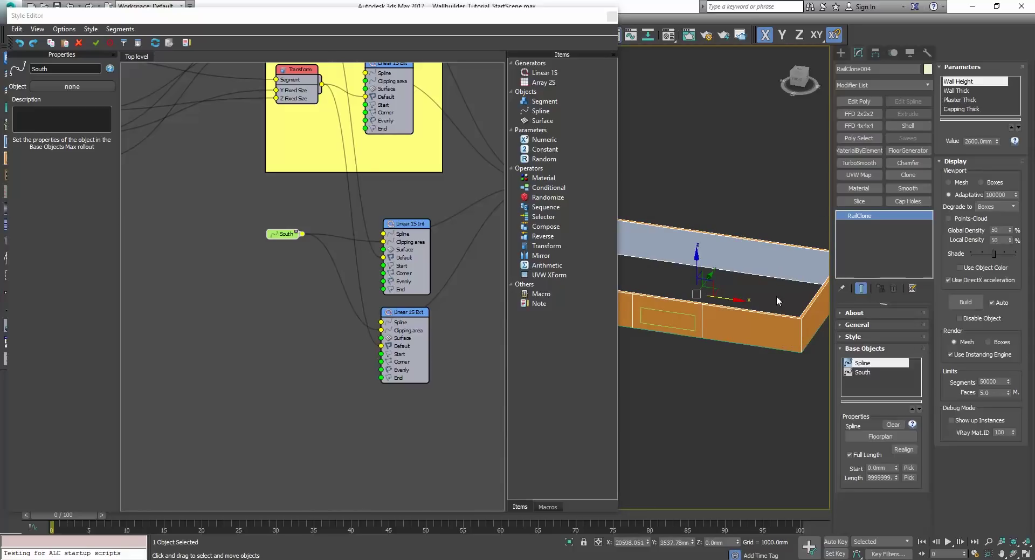
scroll(790, 296, down, 4)
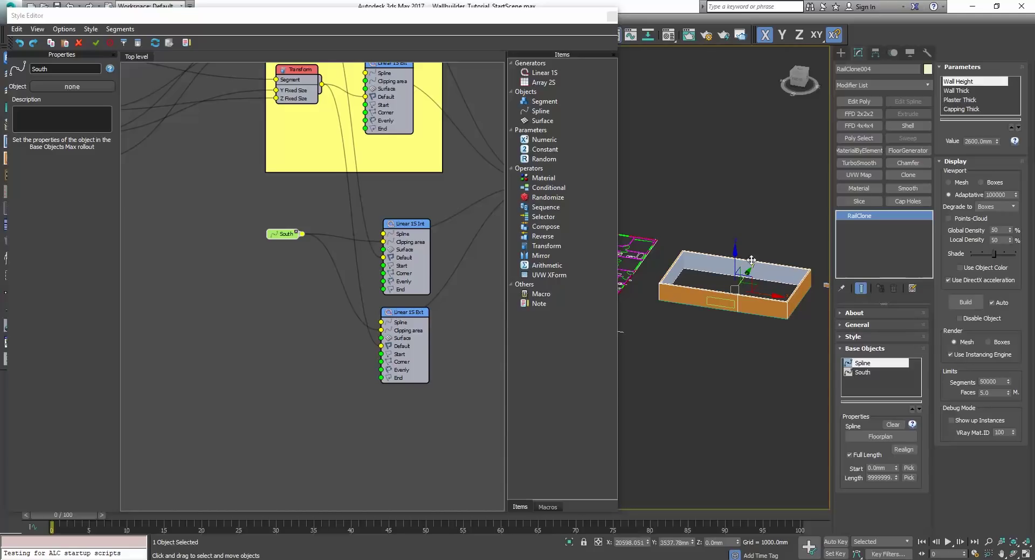
scroll(726, 302, up, 5)
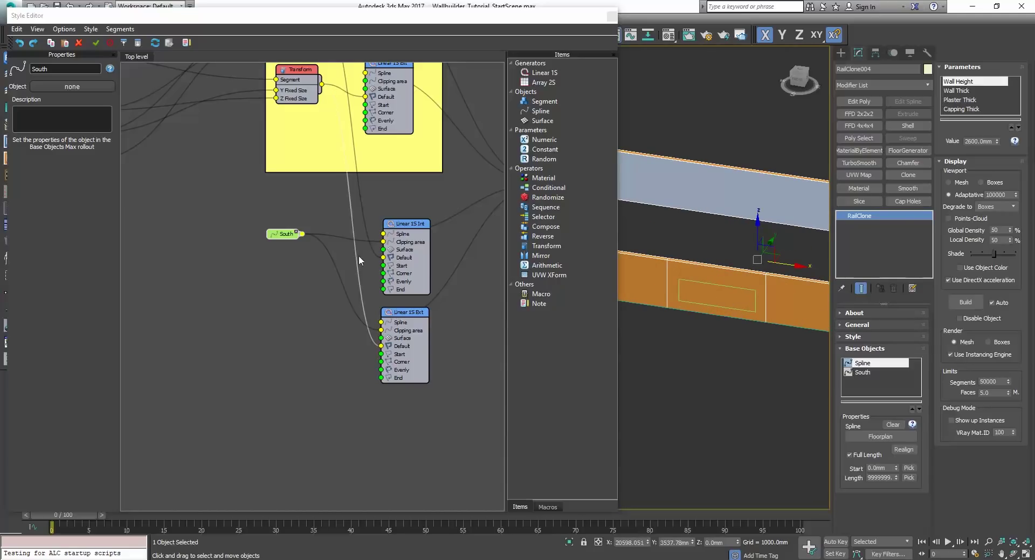
click(396, 236)
click(23, 65)
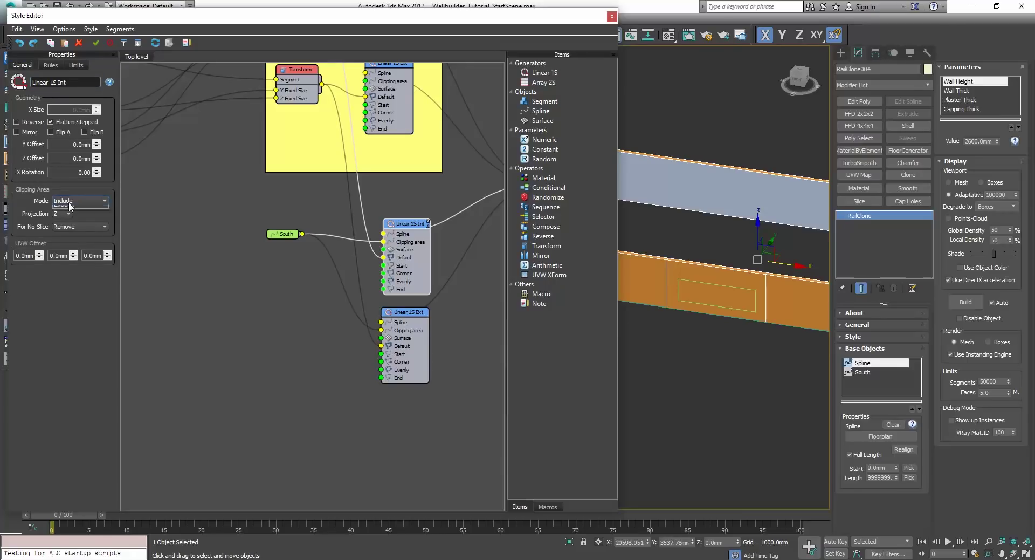
click(70, 205)
click(61, 214)
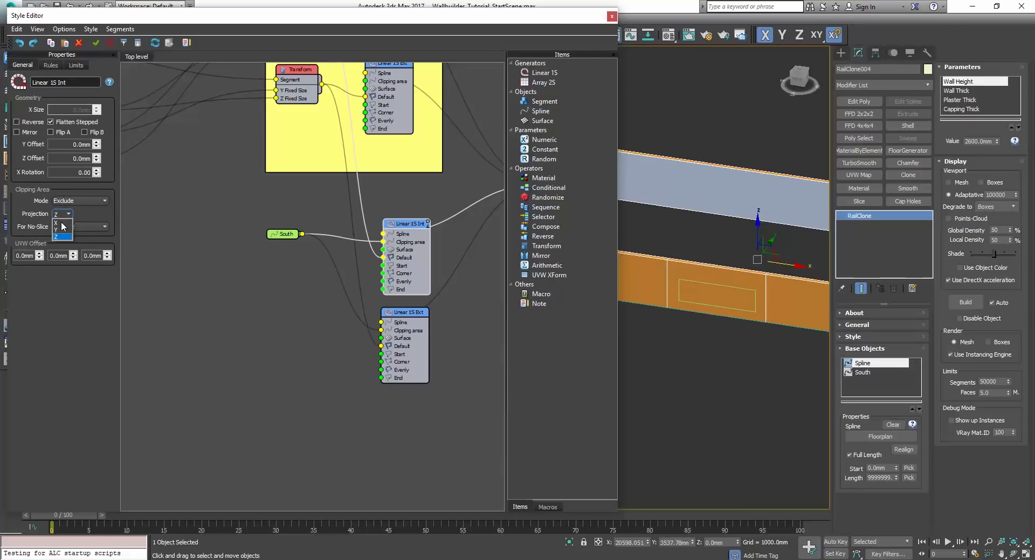
Step: Set the duplicated Linear 1S Ext generator's clipping area to Exclude mode with Y projection
click(408, 312)
click(28, 65)
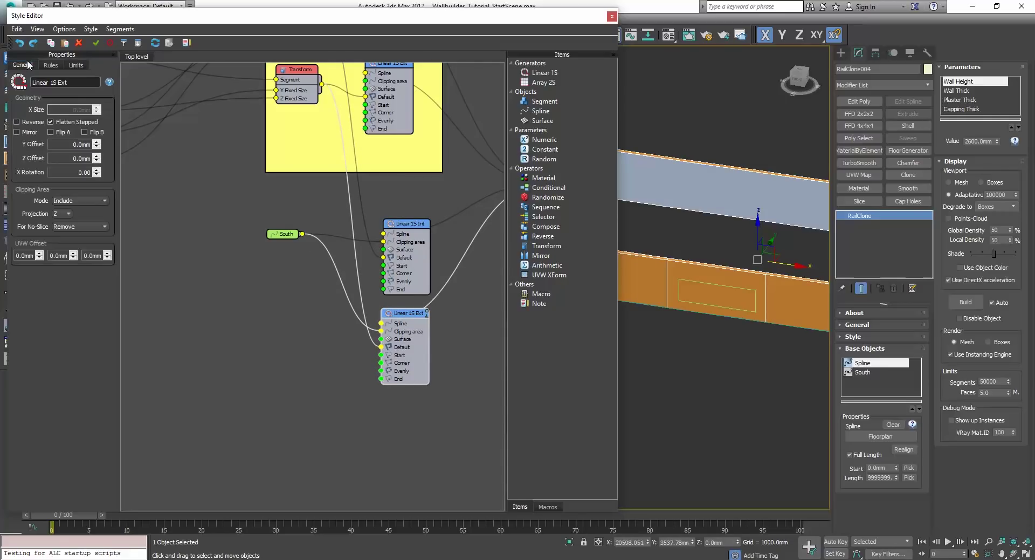
click(74, 203)
click(70, 215)
click(60, 213)
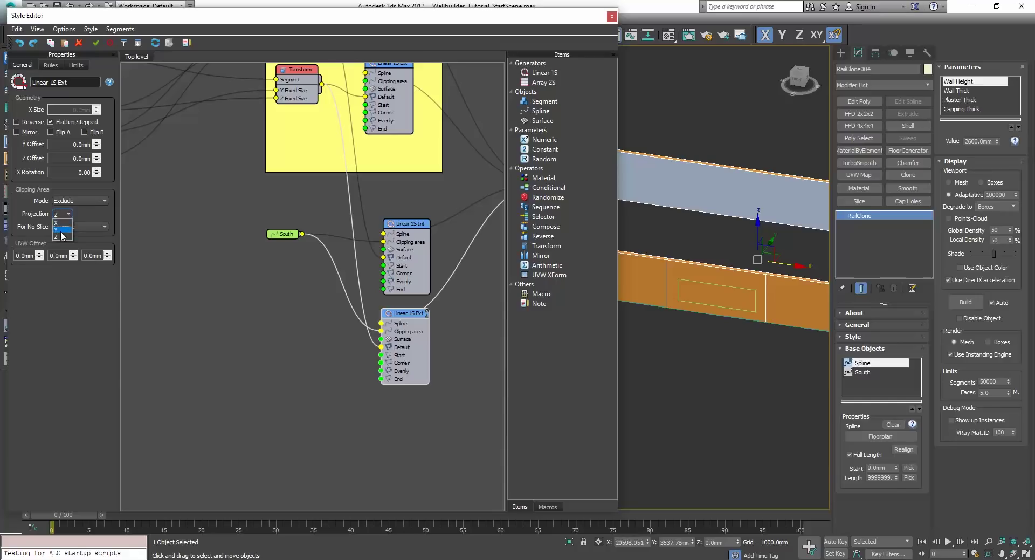
Step: Assign the window-like rectangle on the front wall, Rectangle009, as the object of the South spline node
drag(284, 235, 280, 237)
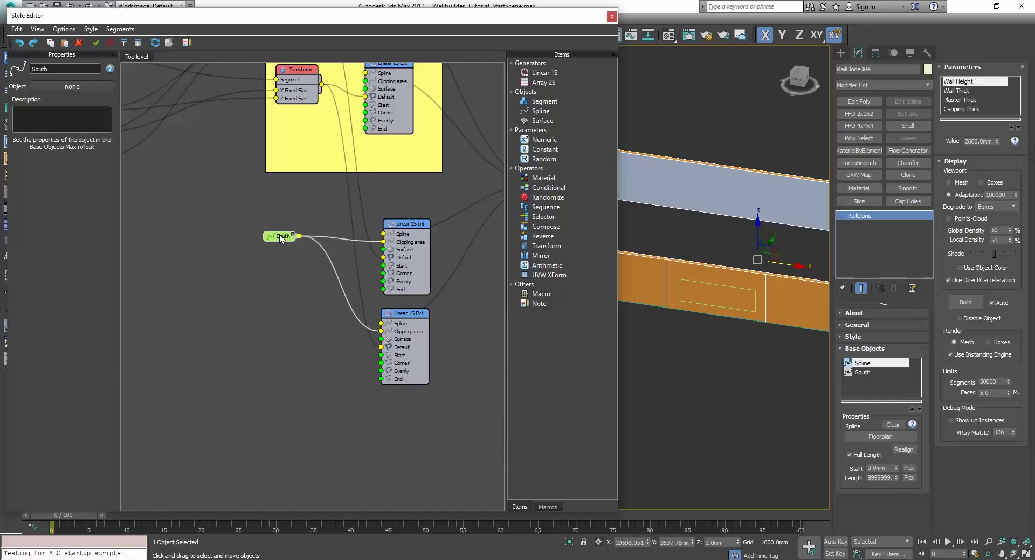
click(88, 86)
click(693, 282)
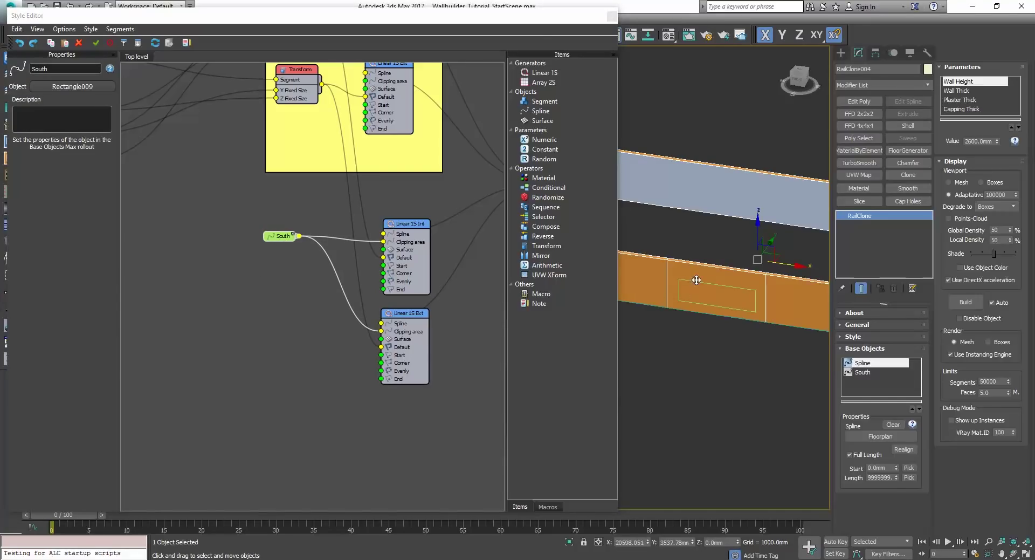
Step: Check the window-like rectangle on the front wall, then reselect the RailClone wall
scroll(709, 280, up, 3)
click(720, 289)
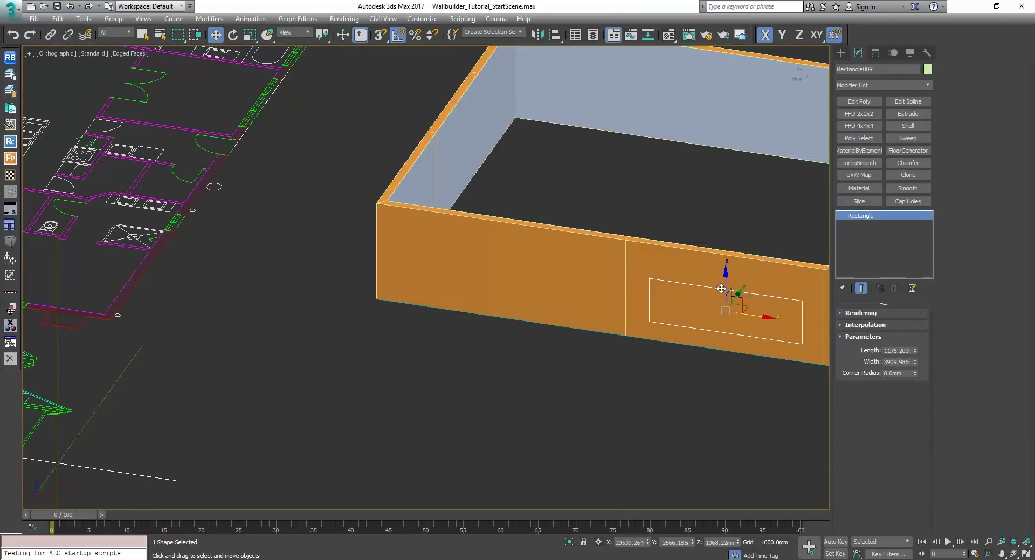
scroll(719, 283, down, 2)
middle_drag(752, 285, 725, 284)
key(q)
click(779, 294)
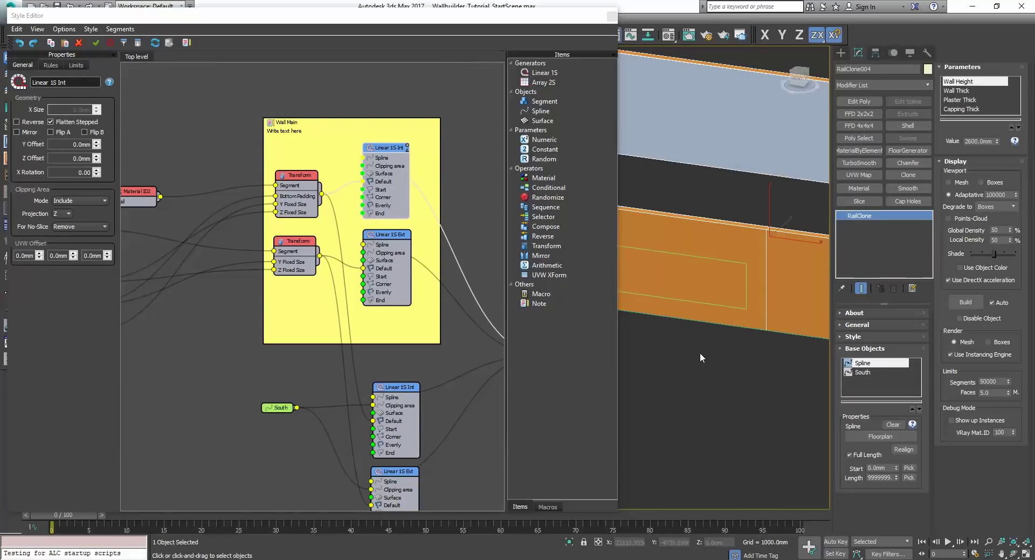
Step: Examine the front wall around the window-like rectangle in wireframe and shaded display
alt+middle_drag(678, 324, 736, 310)
key(F3)
scroll(705, 264, up, 2)
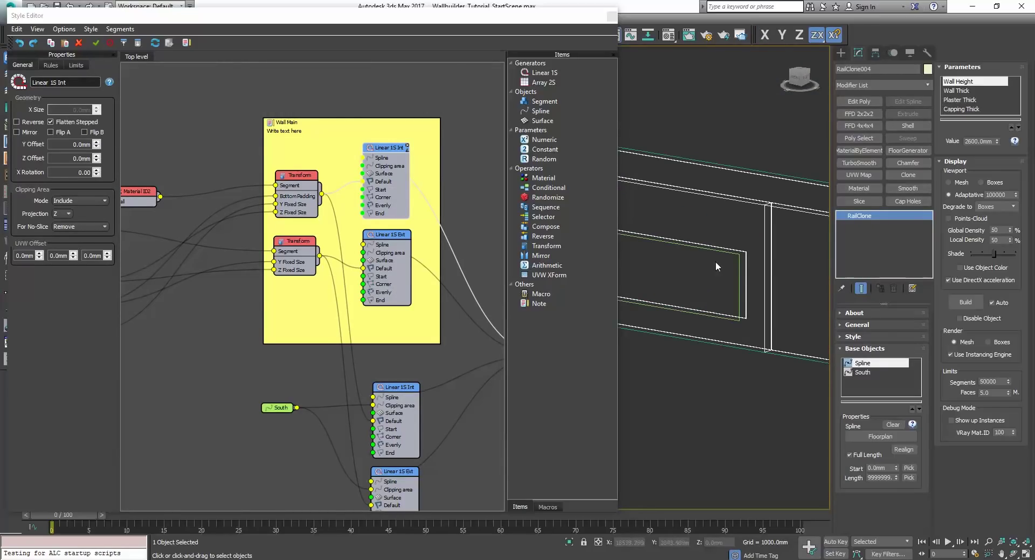
scroll(736, 286, up, 3)
key(F3)
scroll(704, 287, down, 3)
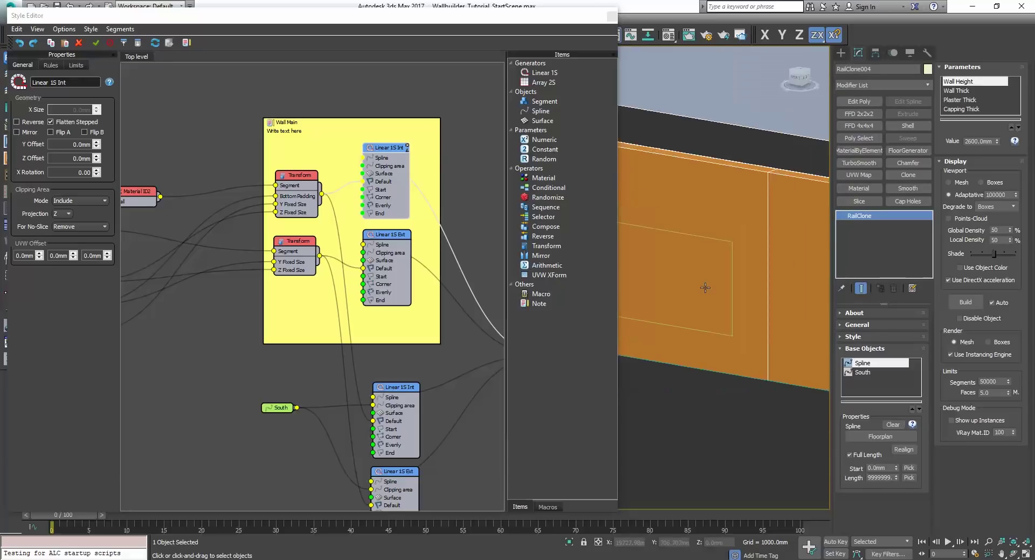
mouse_move(705, 287)
alt+middle_down()
mouse_move(739, 318)
mouse_move(729, 317)
mouse_move(737, 305)
alt+middle_up()
scroll(726, 320, down, 2)
scroll(717, 315, down, 2)
Step: Disable the duplicated Linear 1S Int and Linear 1S Ext generators connected to the South spline node
middle_drag(418, 351, 415, 256)
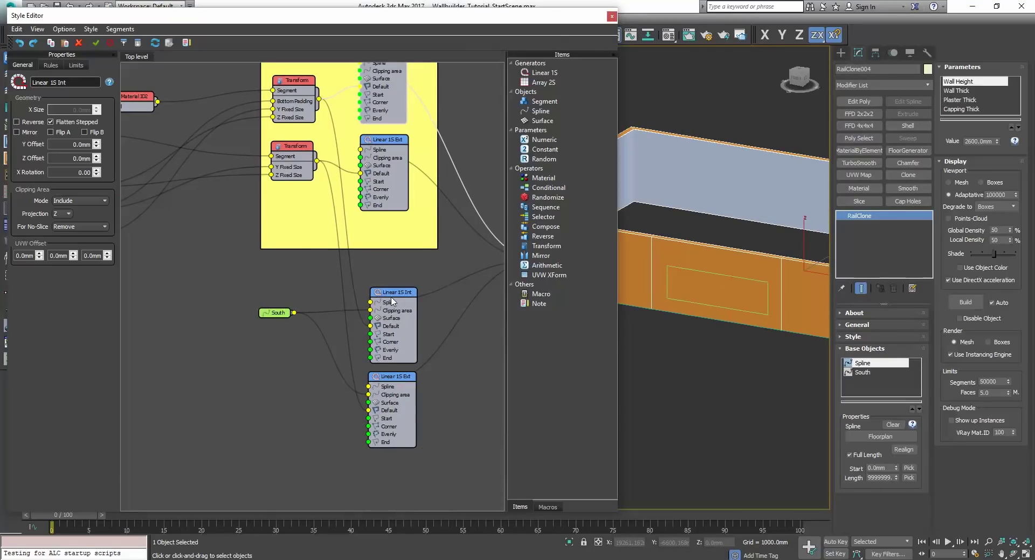
click(392, 299)
click(414, 290)
click(414, 377)
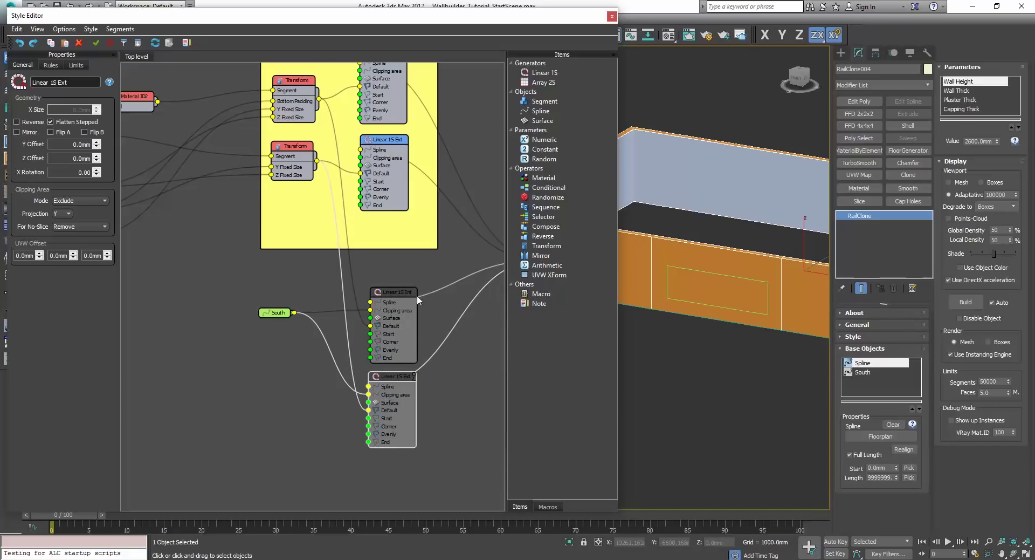
Step: Re-enable the two generators clipped by the South spline and switch off both generators in the Wall Main group
click(415, 293)
click(409, 377)
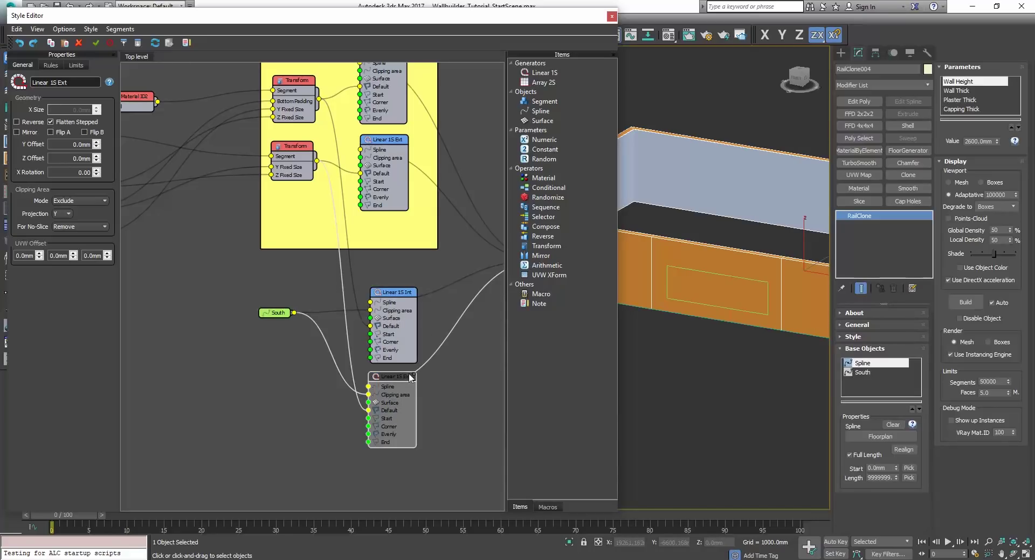
middle_drag(413, 230, 402, 317)
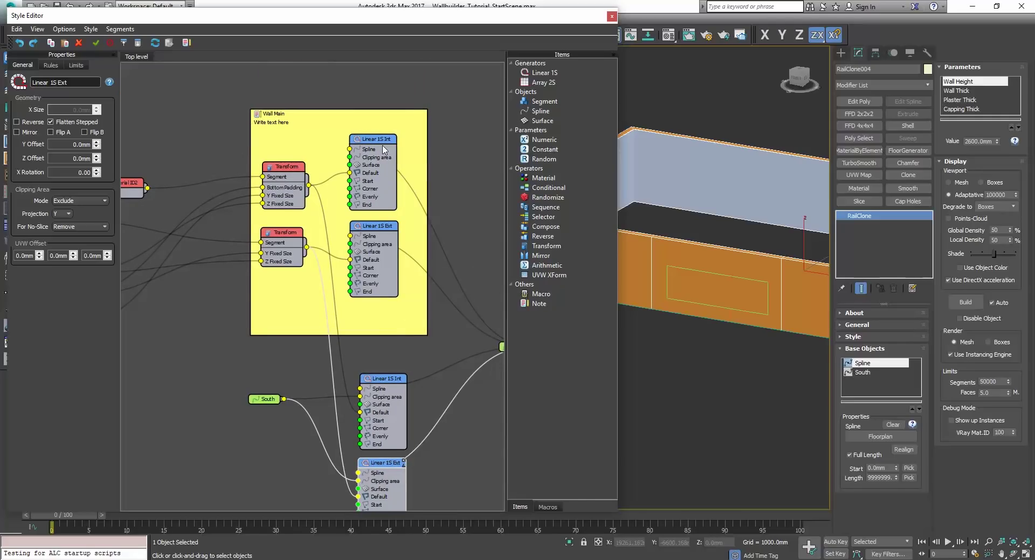
click(394, 137)
click(396, 139)
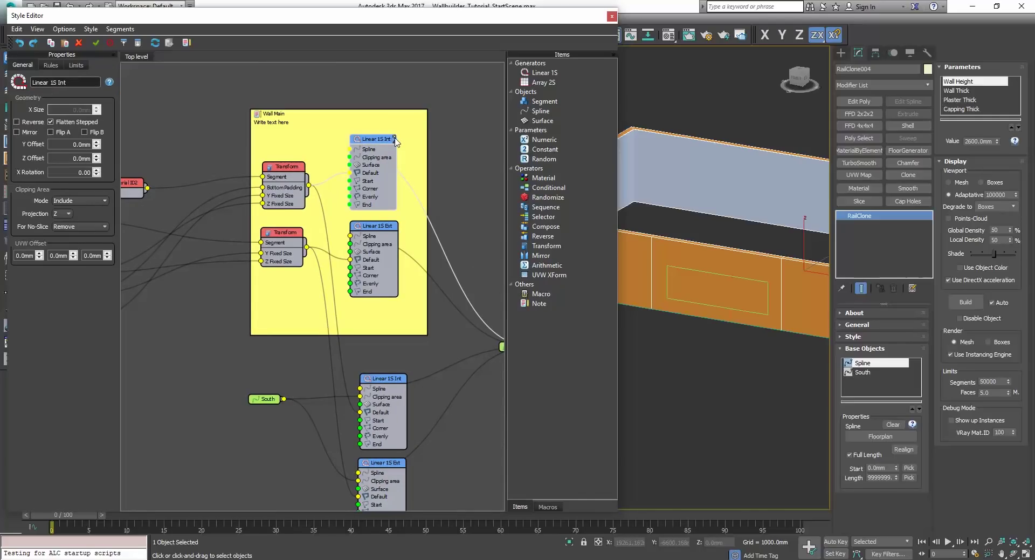
drag(384, 227, 396, 228)
click(398, 225)
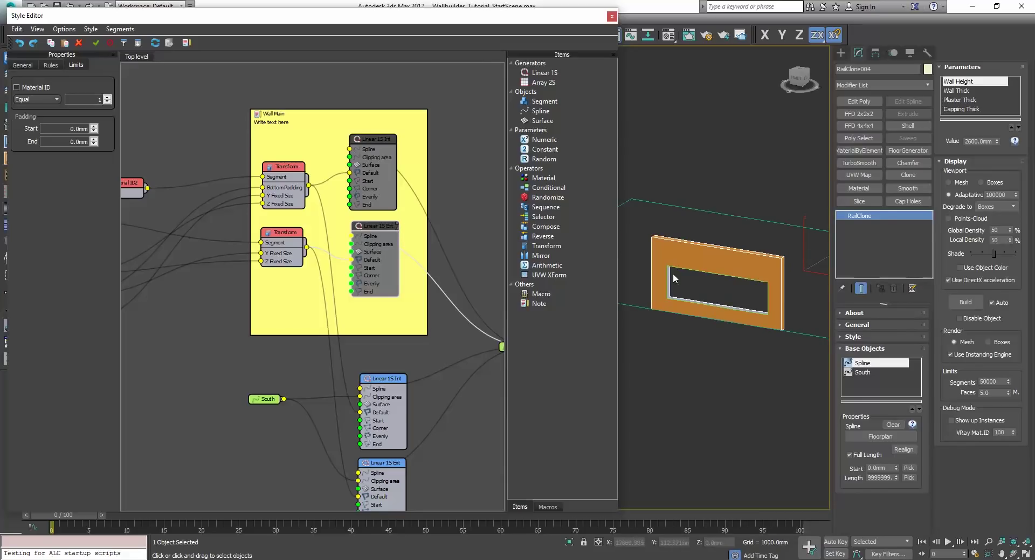
Step: Re-enable the Linear 1S Int and Linear 1S Ext generators in the Wall Main group
middle_drag(436, 405, 439, 324)
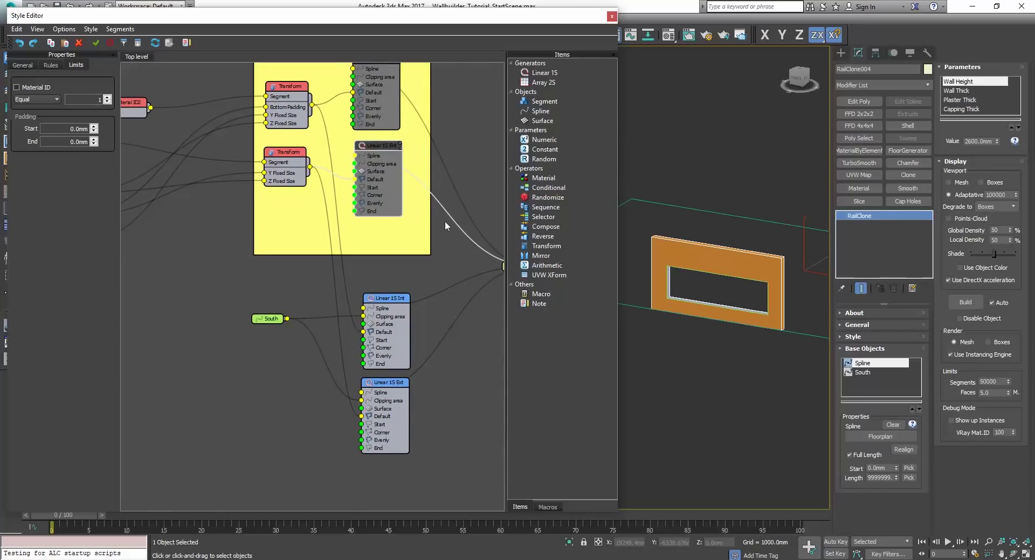
scroll(445, 221, up, 4)
click(398, 170)
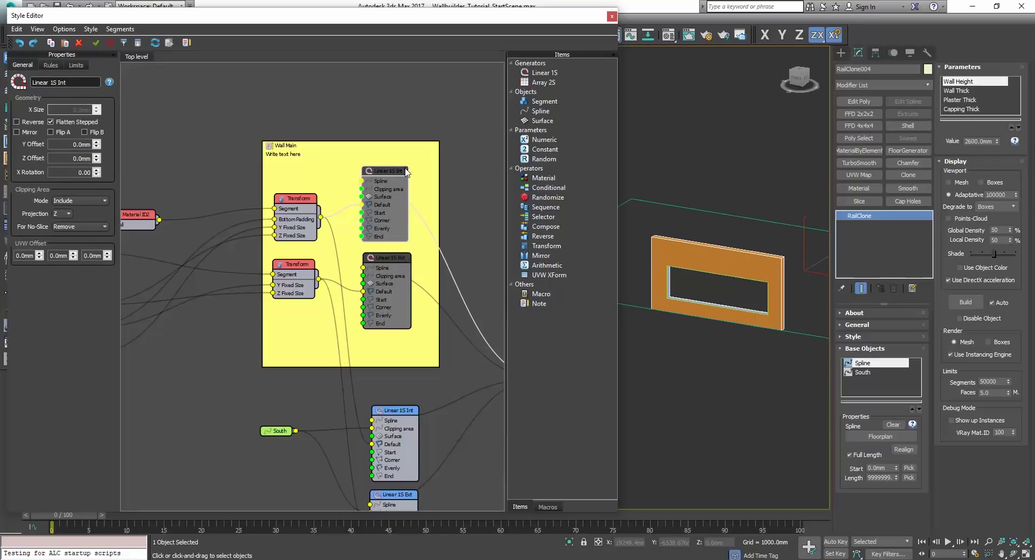
click(385, 257)
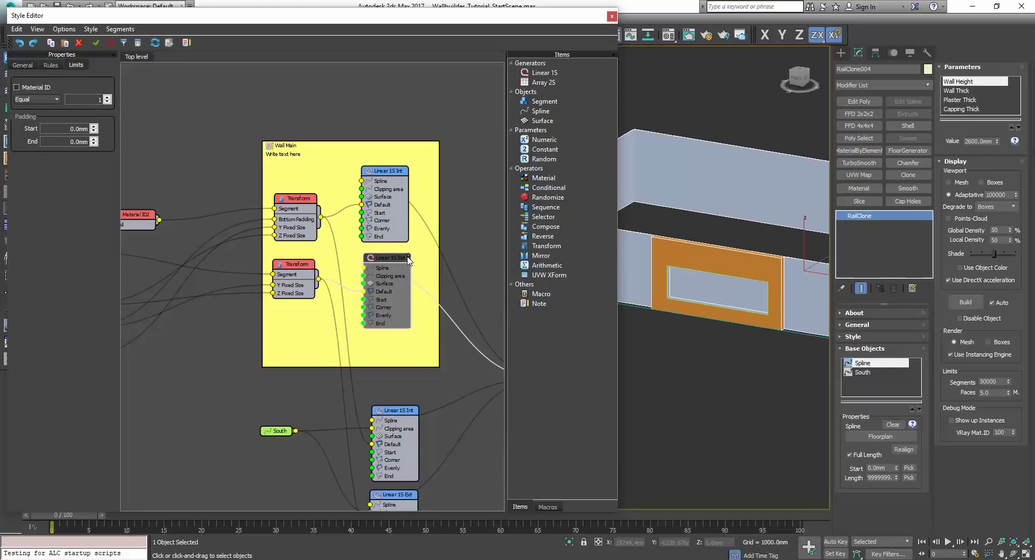
Step: Turn on the Material ID limit, Equal 1, for the Linear 1S Ext and Linear 1S Int generators in Wall Main
click(17, 87)
click(389, 171)
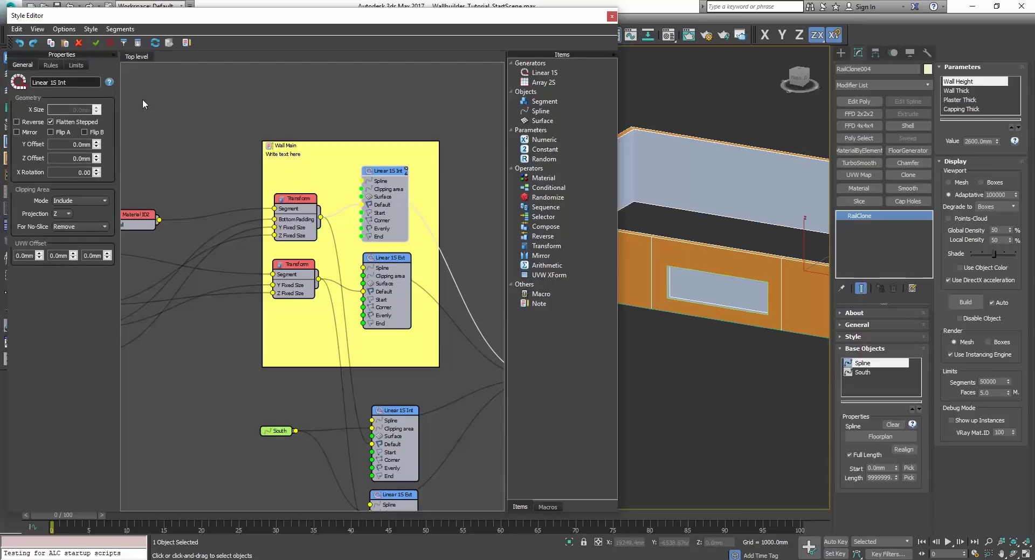
click(85, 66)
click(27, 87)
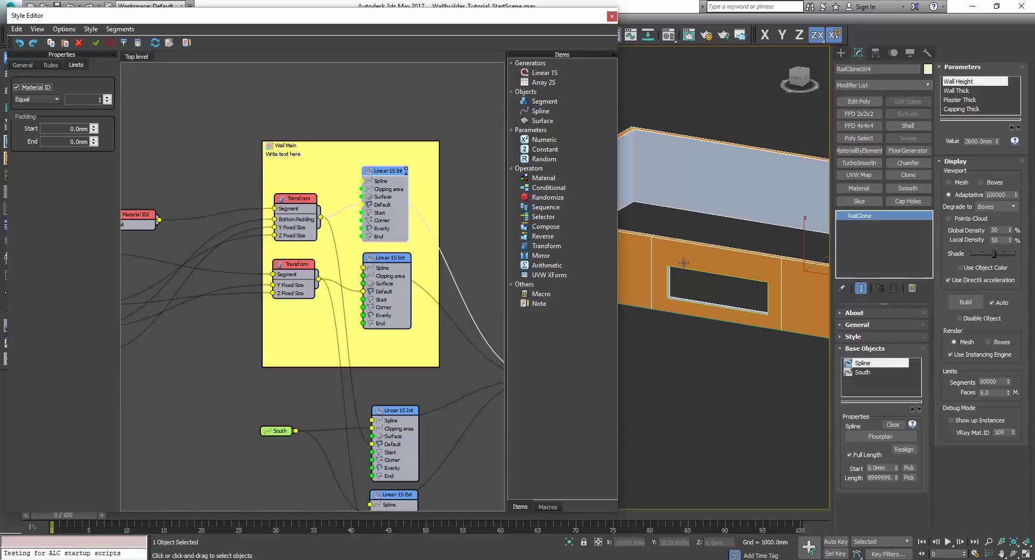
Step: Examine the window opening cut into the wall from several angles, along with the generators that produce it
scroll(684, 262, down, 4)
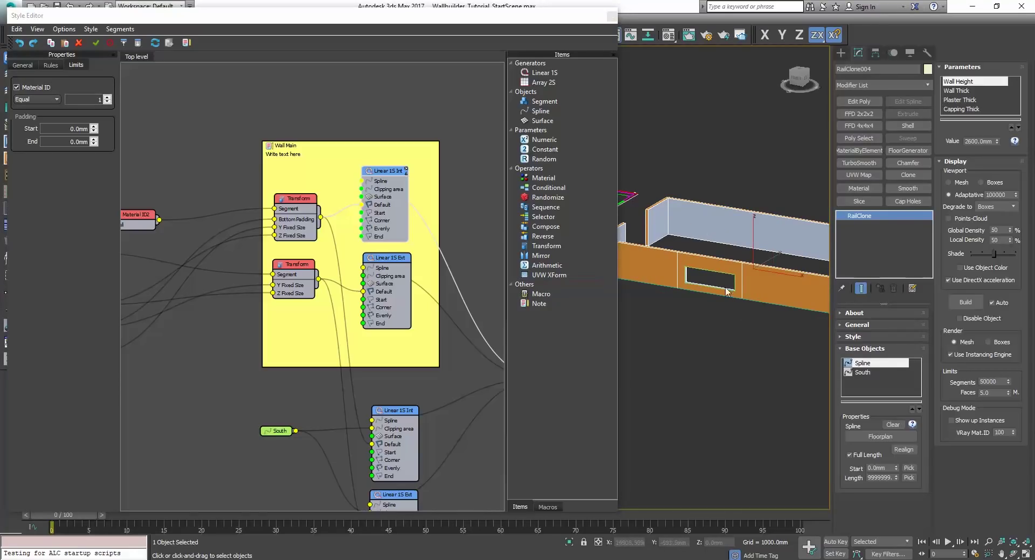
mouse_move(727, 269)
alt+middle_down()
mouse_move(755, 265)
mouse_move(712, 278)
alt+middle_up()
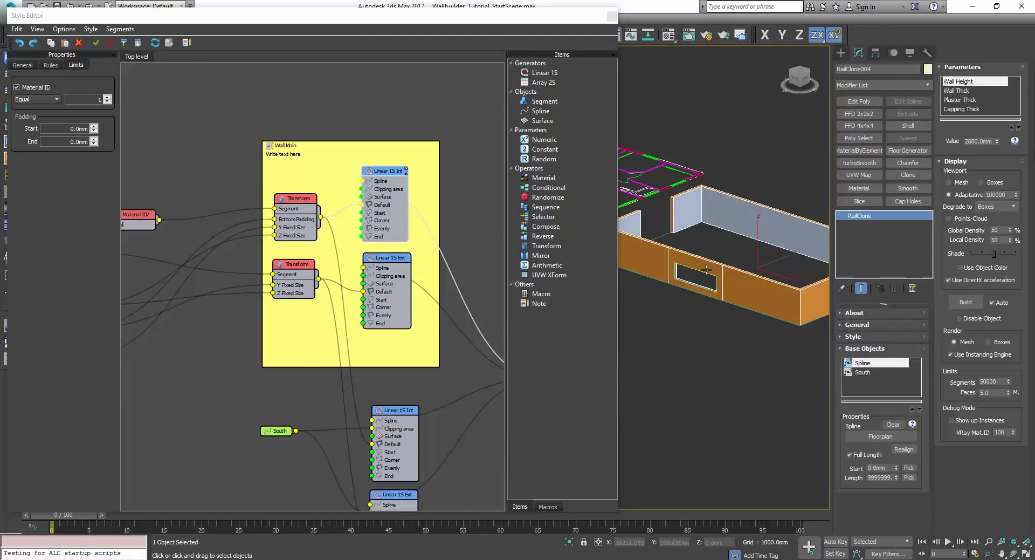
scroll(712, 278, up, 3)
scroll(712, 278, down, 3)
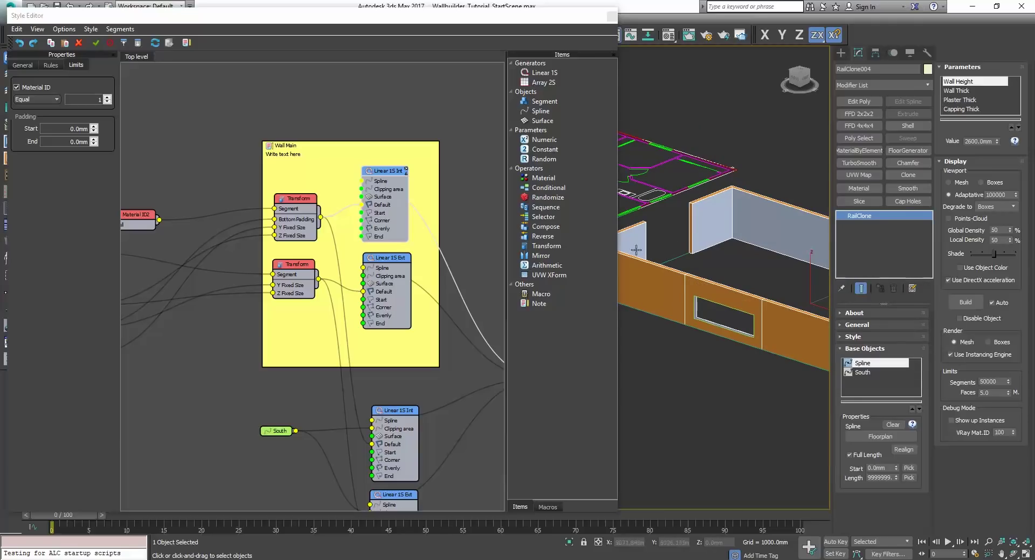
scroll(735, 330, up, 4)
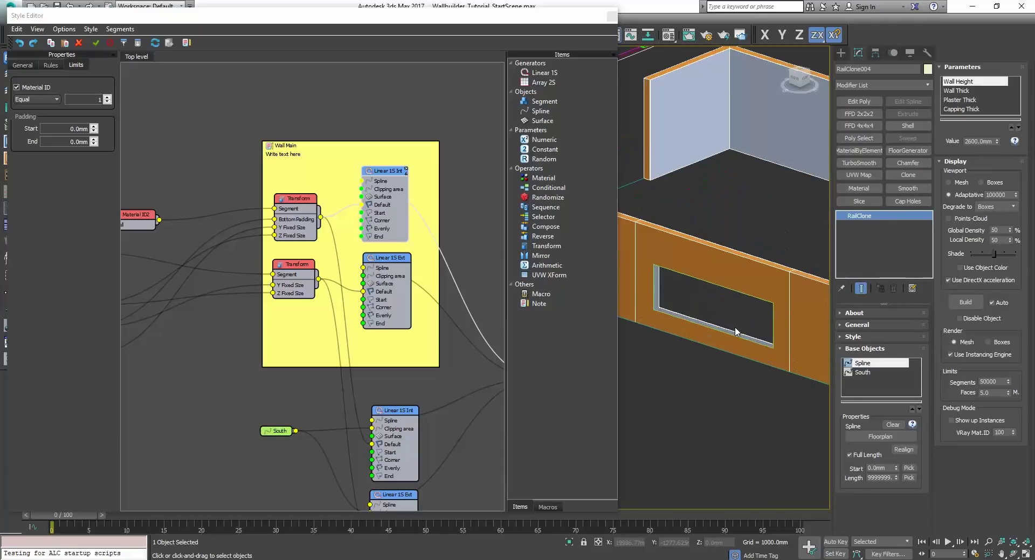
scroll(690, 300, down, 2)
scroll(440, 234, down, 1)
middle_drag(406, 359, 437, 197)
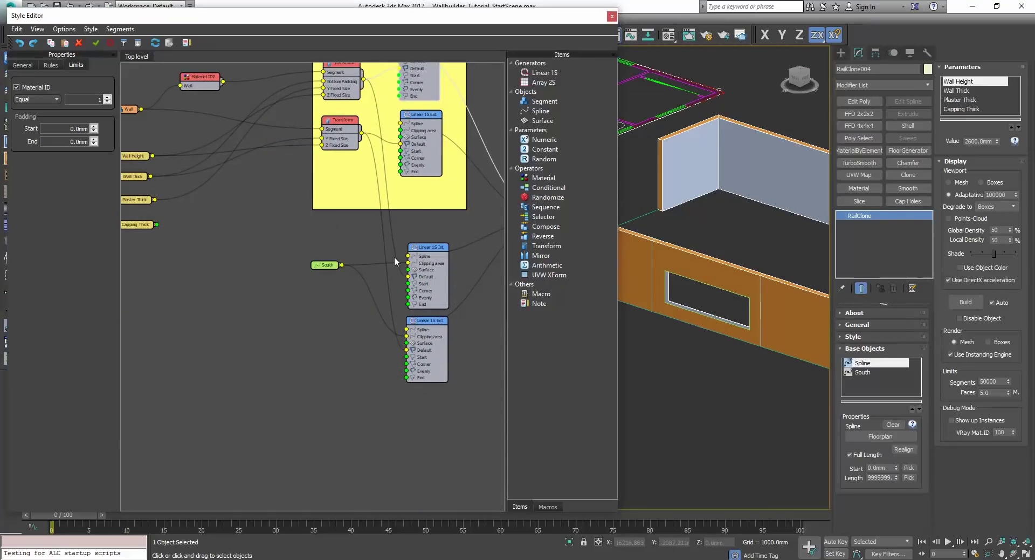
middle_drag(385, 228, 378, 272)
scroll(763, 231, up, 2)
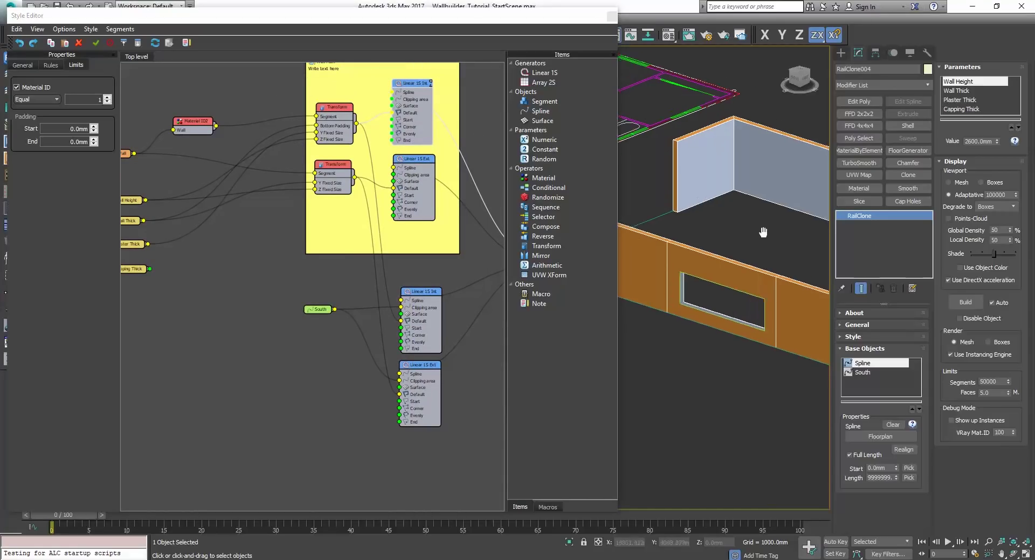
scroll(743, 331, up, 3)
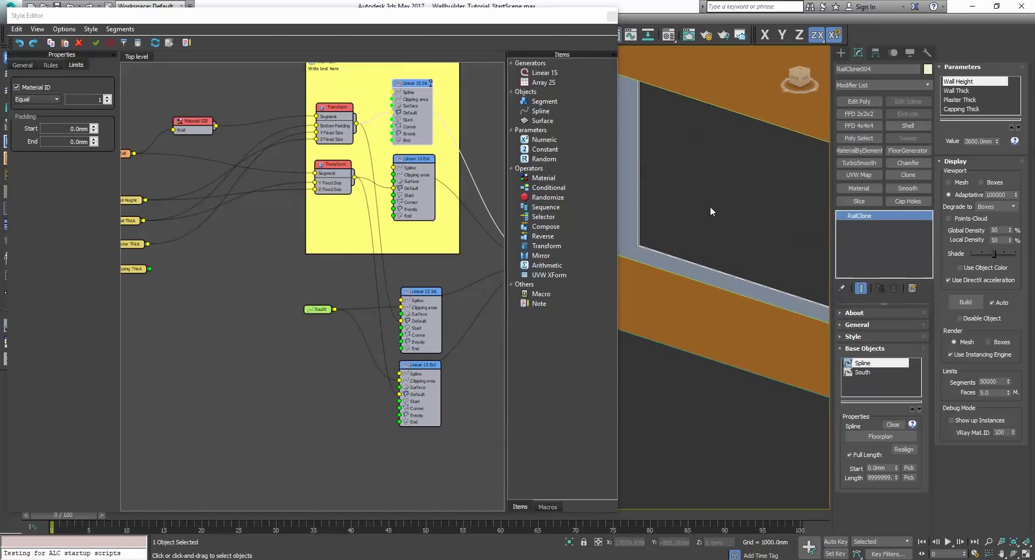
Step: Resize the rectangle that cuts the window opening to about 1657 mm long and 2854 mm wide
click(726, 118)
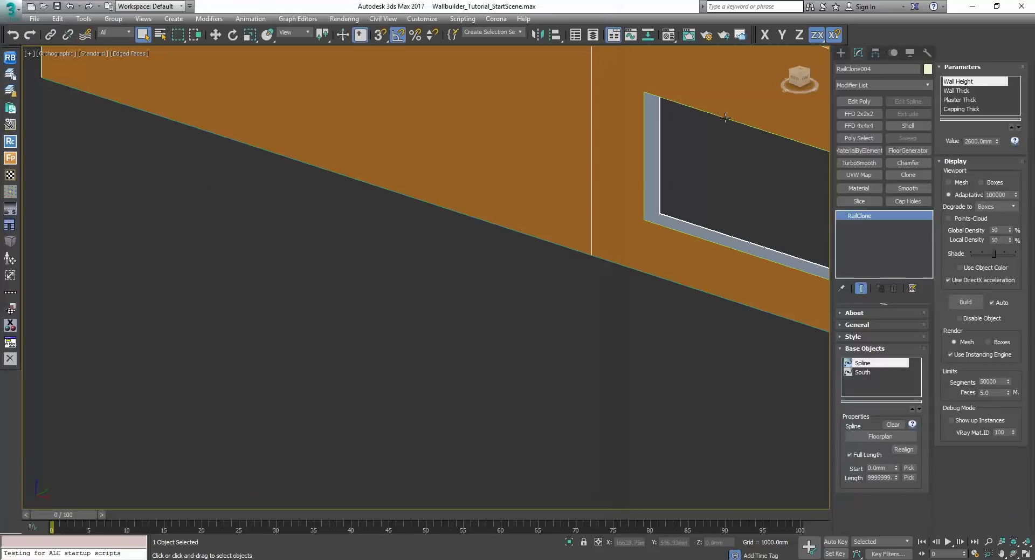
click(750, 251)
scroll(750, 251, down, 2)
middle_drag(750, 247, 602, 324)
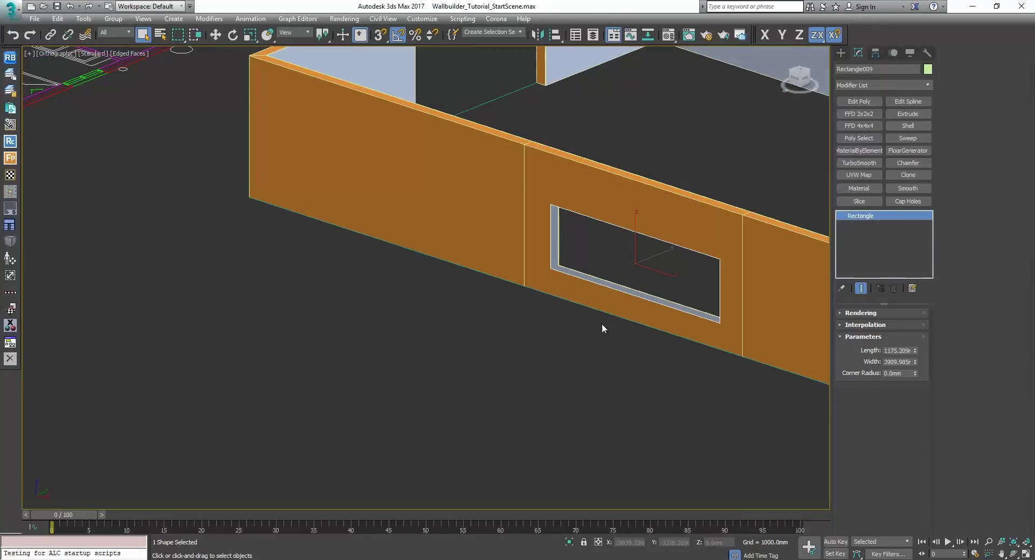
drag(915, 351, 917, 328)
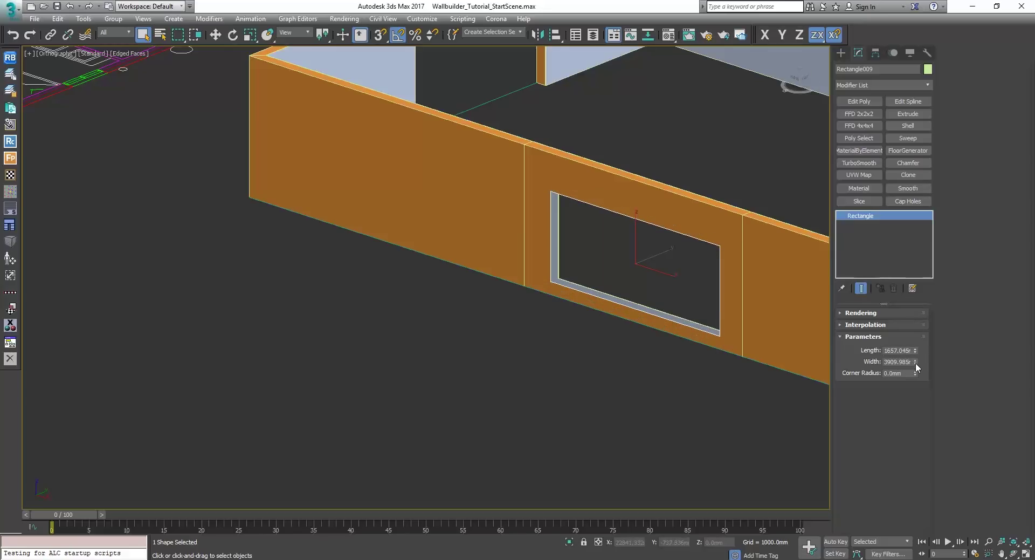
mouse_move(916, 362)
mouse_down()
mouse_move(916, 398)
mouse_move(915, 372)
mouse_up()
Step: Move the window rectangle along the wall to about X 19832 mm
alt+middle_drag(603, 250, 594, 295)
key(w)
drag(619, 287, 573, 278)
scroll(573, 280, up, 2)
alt+middle_drag(571, 280, 577, 294)
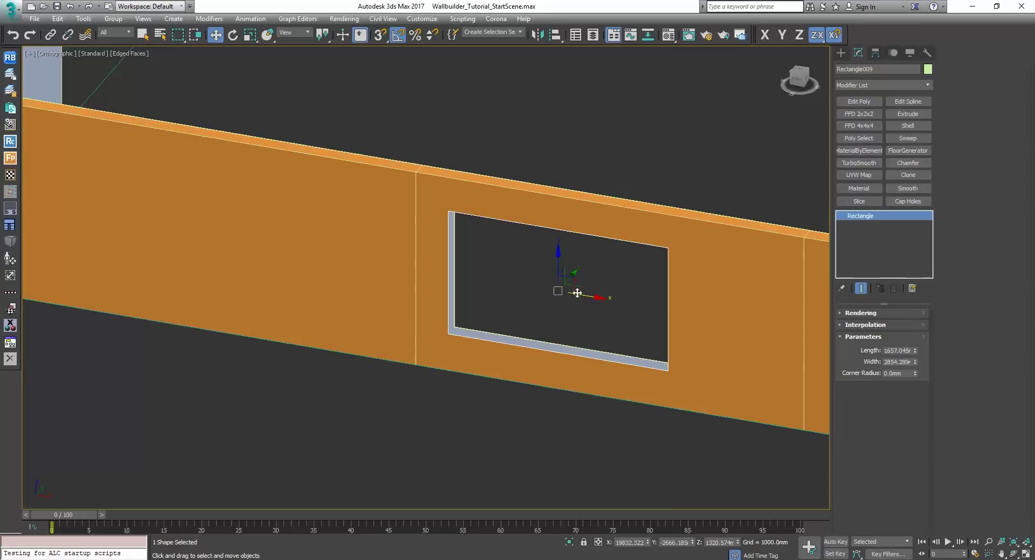
scroll(533, 299, up, 4)
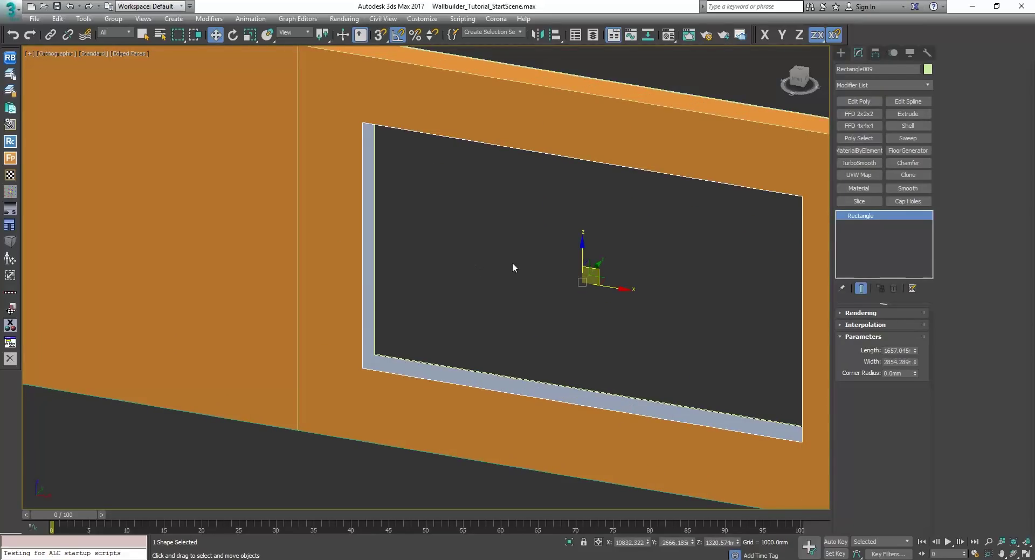
Step: Slide the window rectangle across the wall section joint to about X 18456 mm, and back to about X 19638 mm
drag(609, 285, 397, 263)
alt+middle_drag(384, 258, 304, 294)
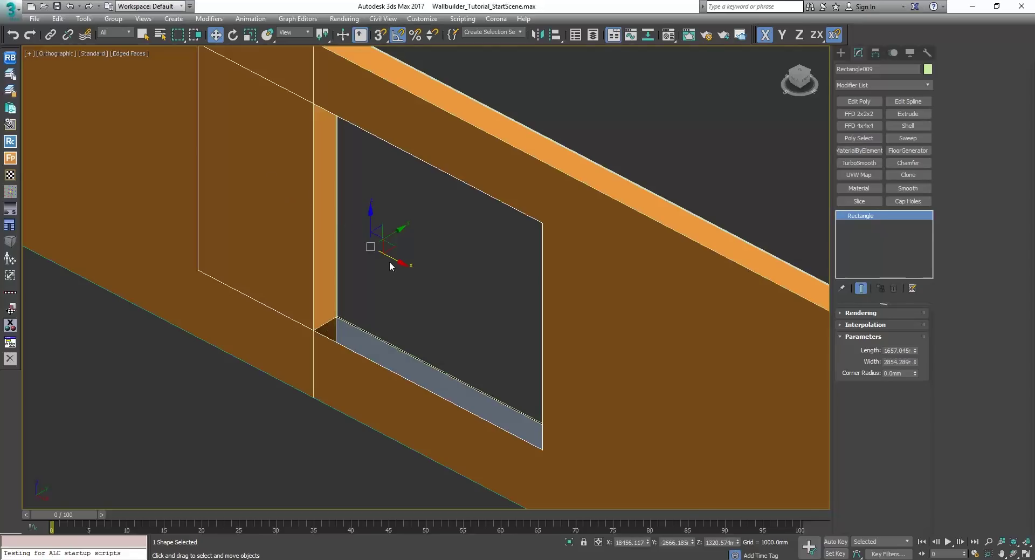
drag(391, 266, 536, 296)
middle_drag(536, 296, 472, 282)
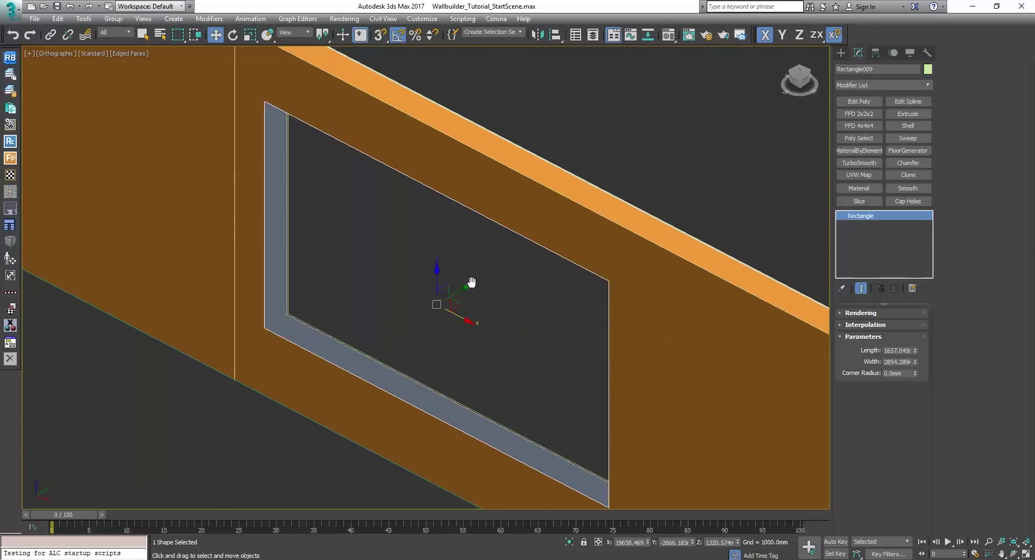
Step: Move the window rectangle along the X axis to about X 20459 mm and inspect the opening's inner faces
scroll(472, 283, down, 3)
drag(486, 301, 541, 314)
alt+middle_drag(542, 314, 483, 315)
scroll(625, 329, down, 3)
alt+middle_drag(629, 331, 441, 342)
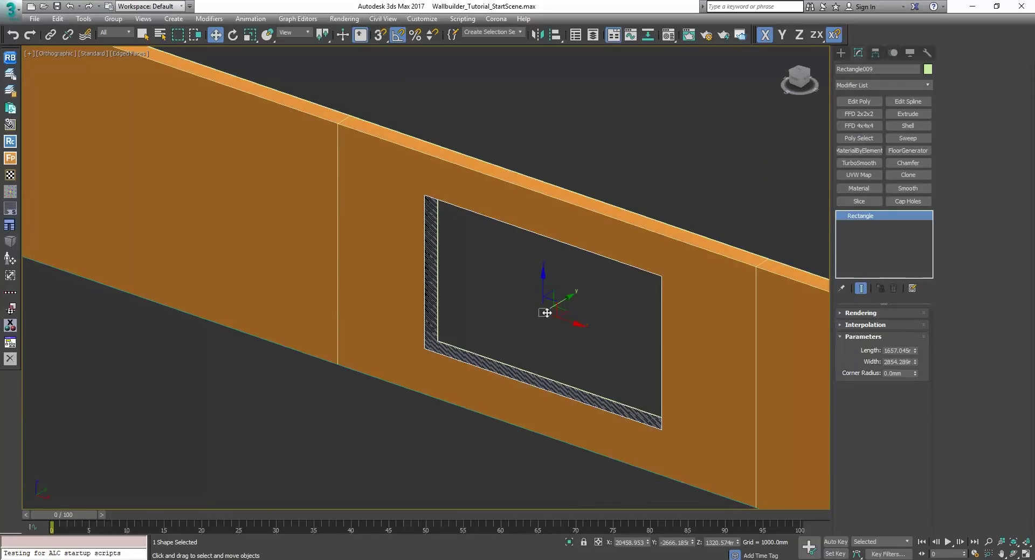
scroll(441, 342, up, 5)
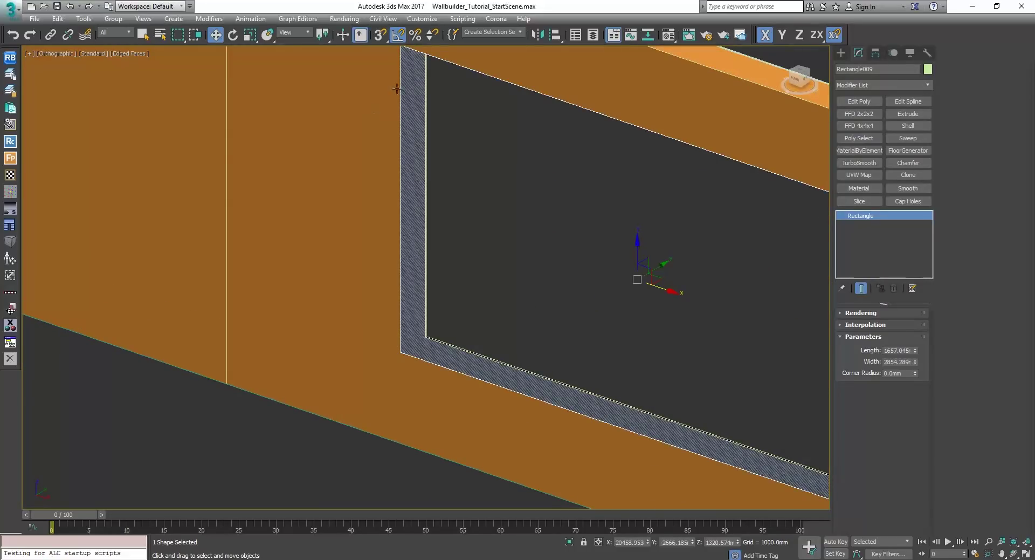
scroll(569, 301, down, 4)
key(q)
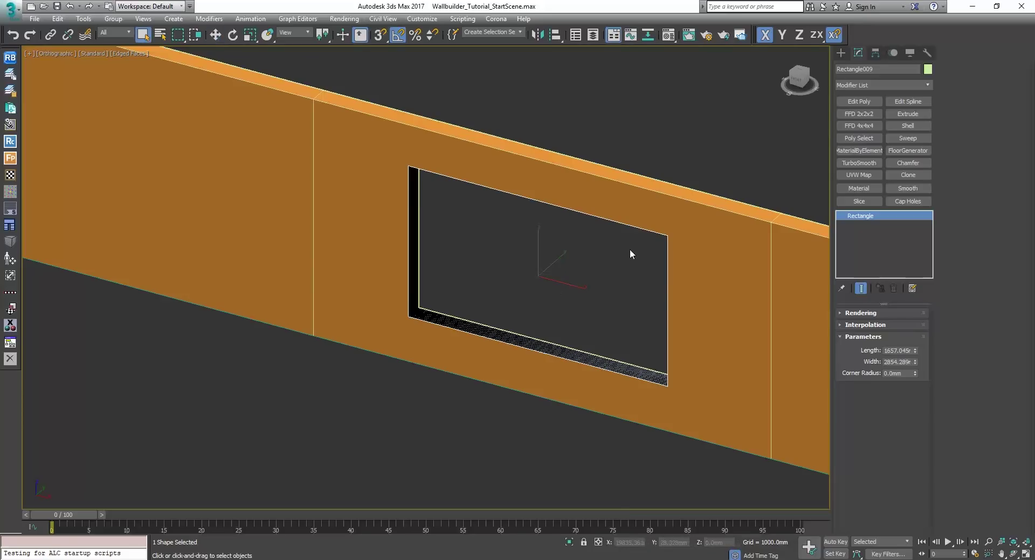
Step: Reselect the RailClone wall and review the Int and Ext generators clipped by the South spline in its style graph
click(612, 192)
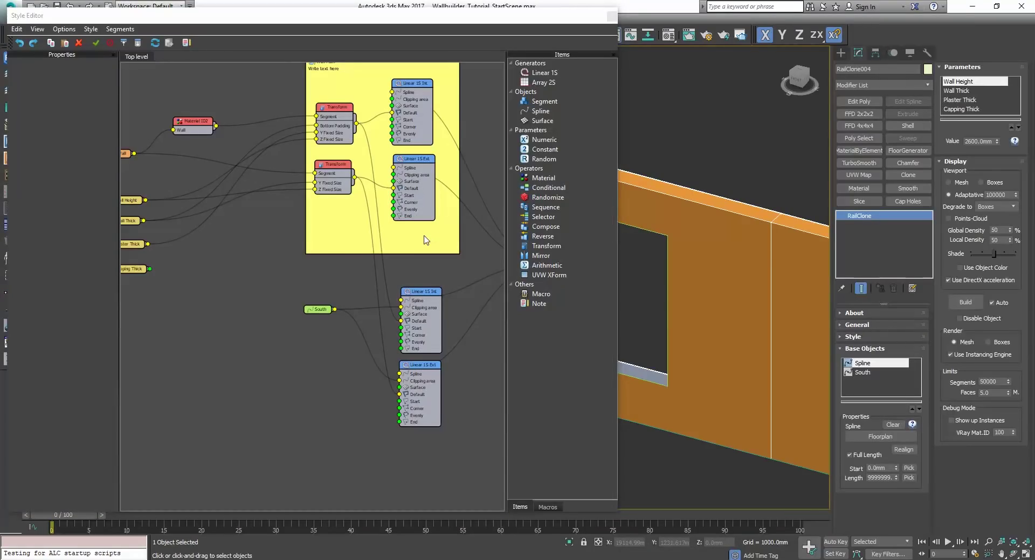
scroll(378, 254, down, 3)
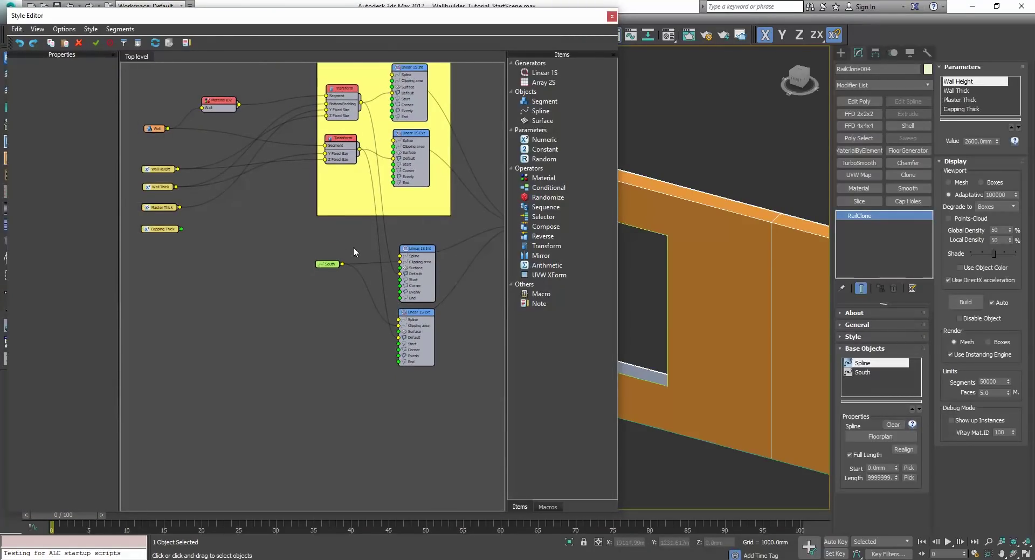
scroll(371, 242, up, 1)
click(429, 255)
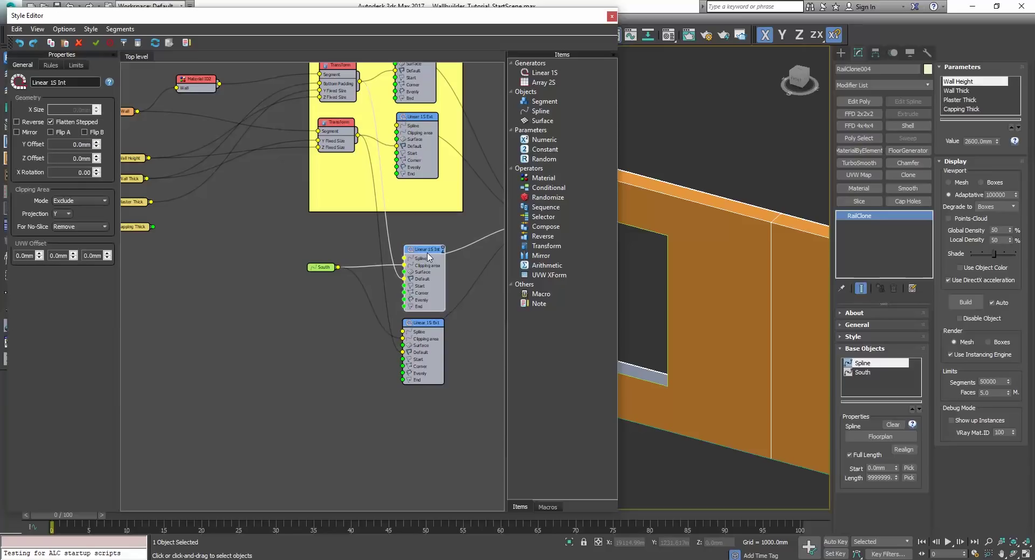
click(431, 323)
middle_drag(362, 299, 343, 273)
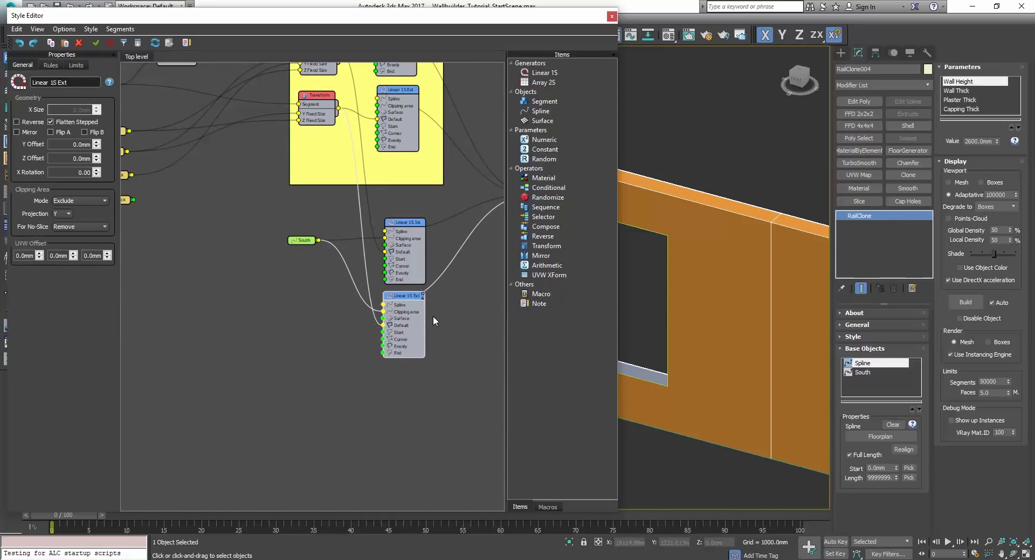
mouse_move(392, 205)
middle_down()
mouse_move(405, 219)
mouse_move(391, 201)
middle_up()
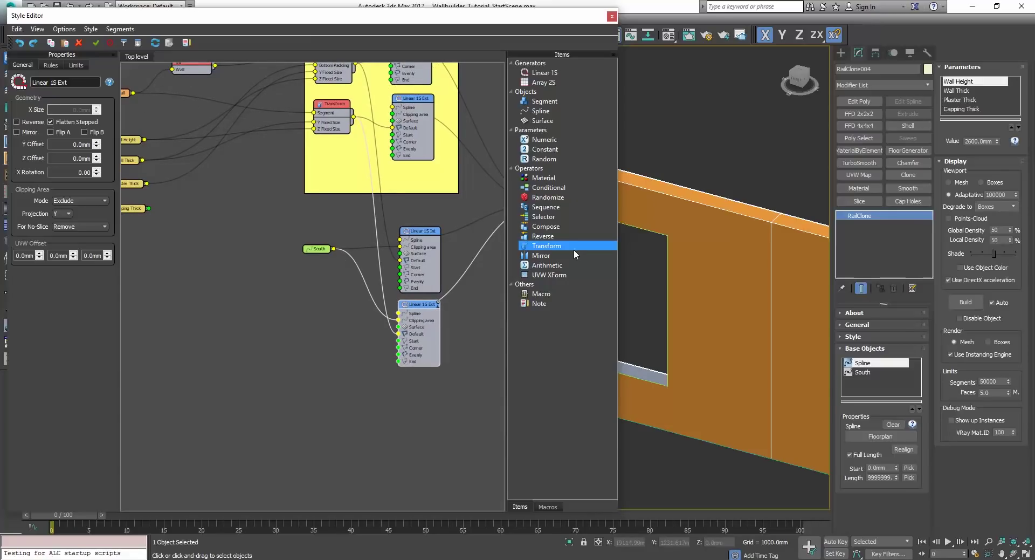
mouse_move(356, 333)
middle_down()
mouse_move(346, 366)
mouse_move(340, 341)
middle_up()
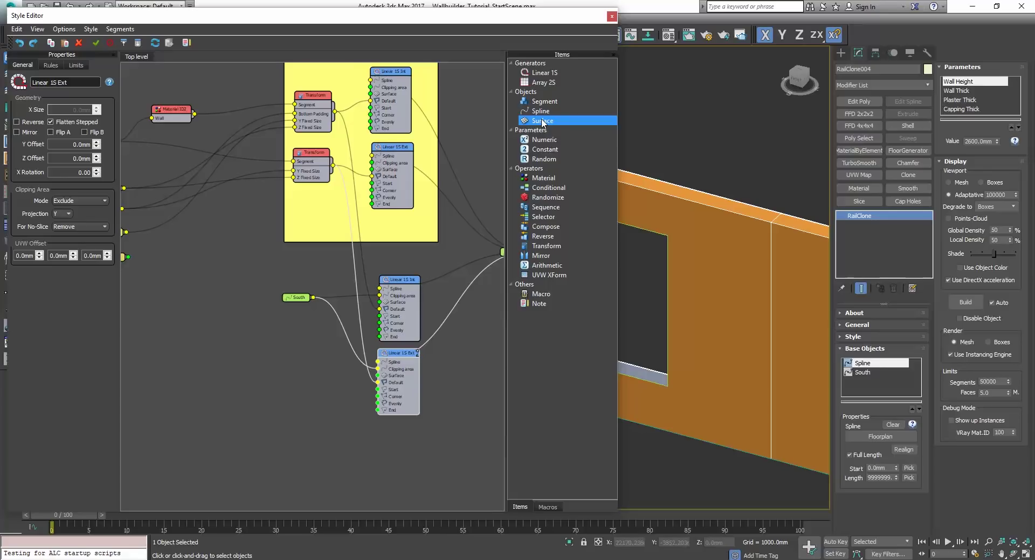
Step: Add a Linear 1S generator named Linear 1S Capping below the others and connect the South spline to its Spline input
drag(542, 72, 404, 454)
scroll(435, 409, up, 2)
middle_drag(408, 456, 429, 390)
drag(418, 388, 413, 353)
text(apping)
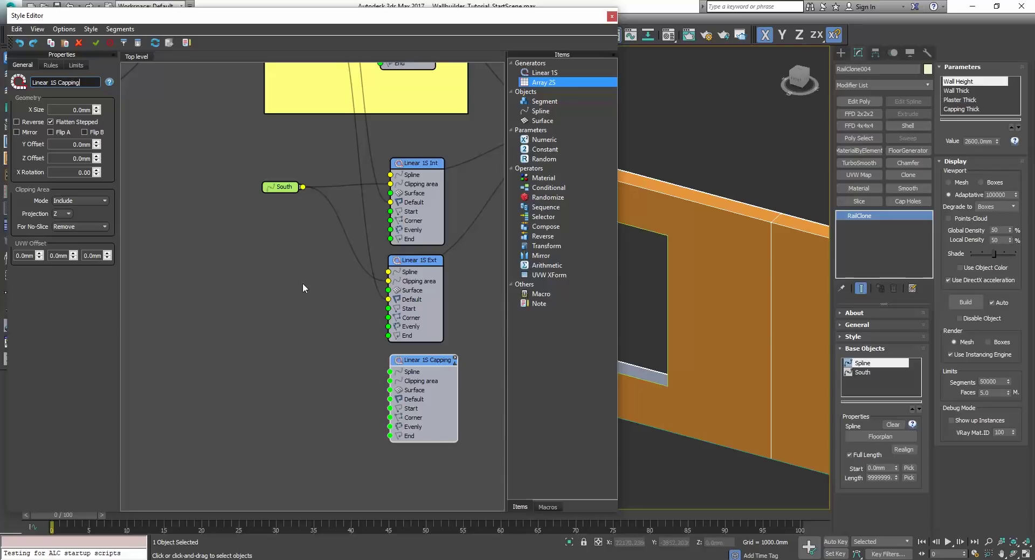
middle_drag(303, 282, 336, 284)
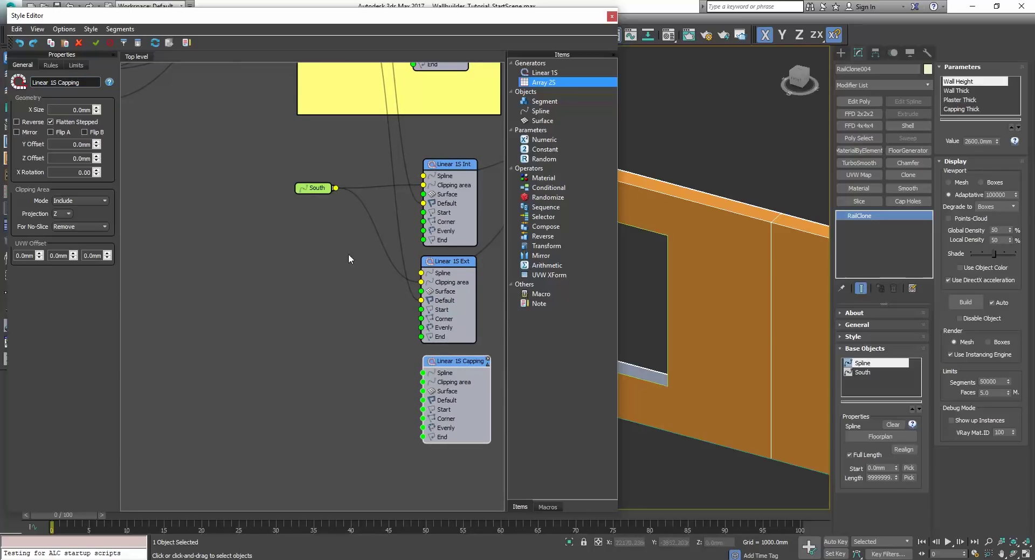
drag(336, 188, 424, 373)
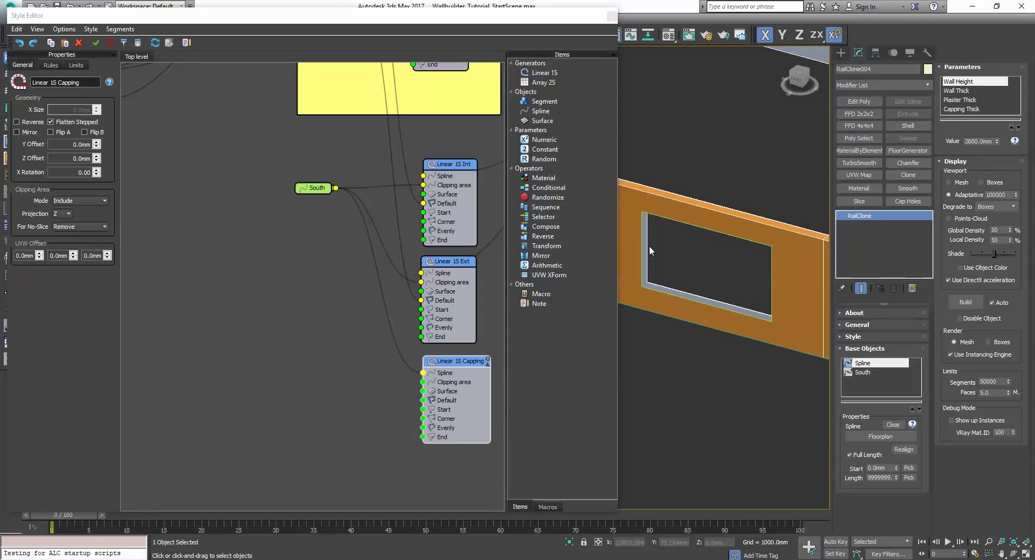
Step: Add a Transform operator left of the capping generator, fed by the output of the Material ID2 node
scroll(332, 287, down, 3)
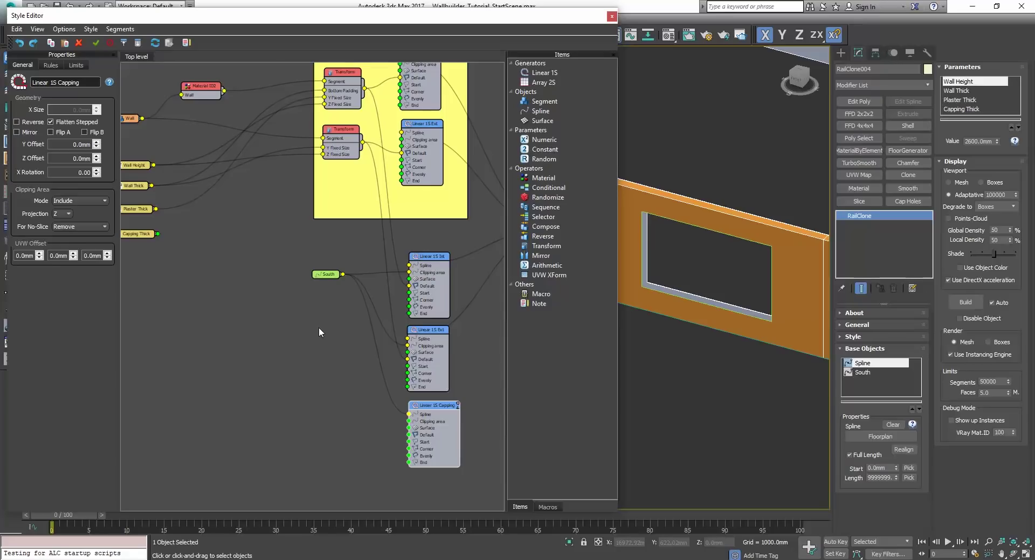
click(222, 91)
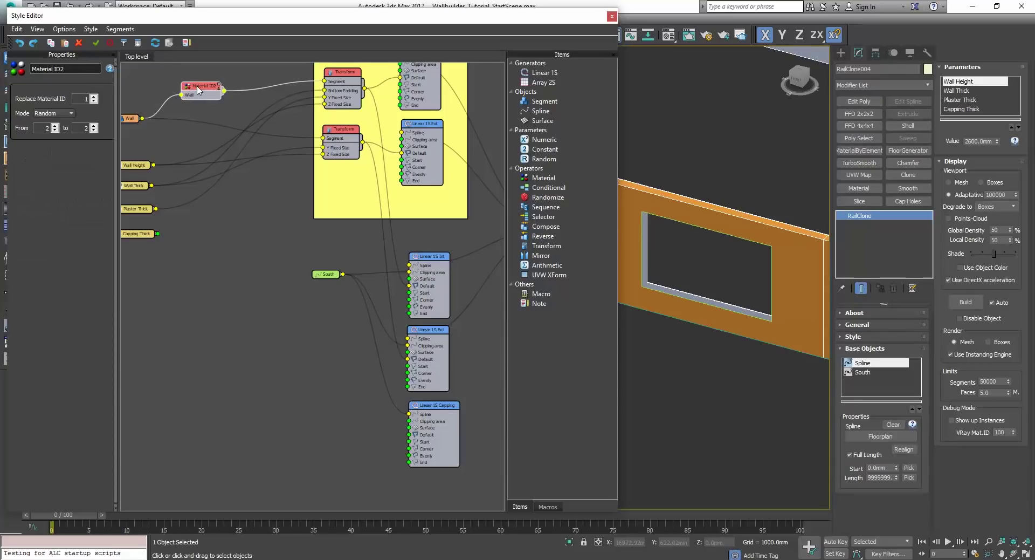
drag(226, 91, 294, 347)
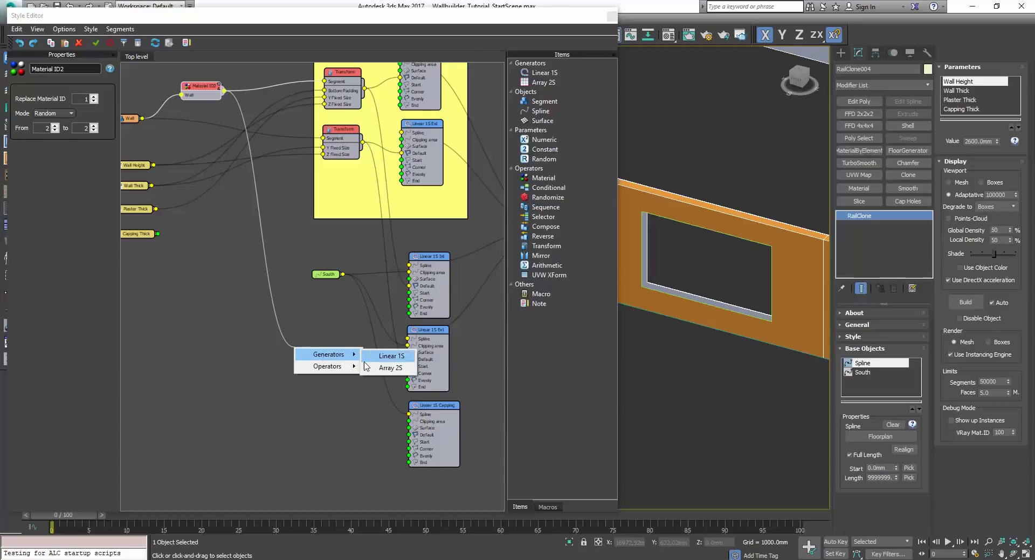
mouse_move(329, 366)
click(393, 450)
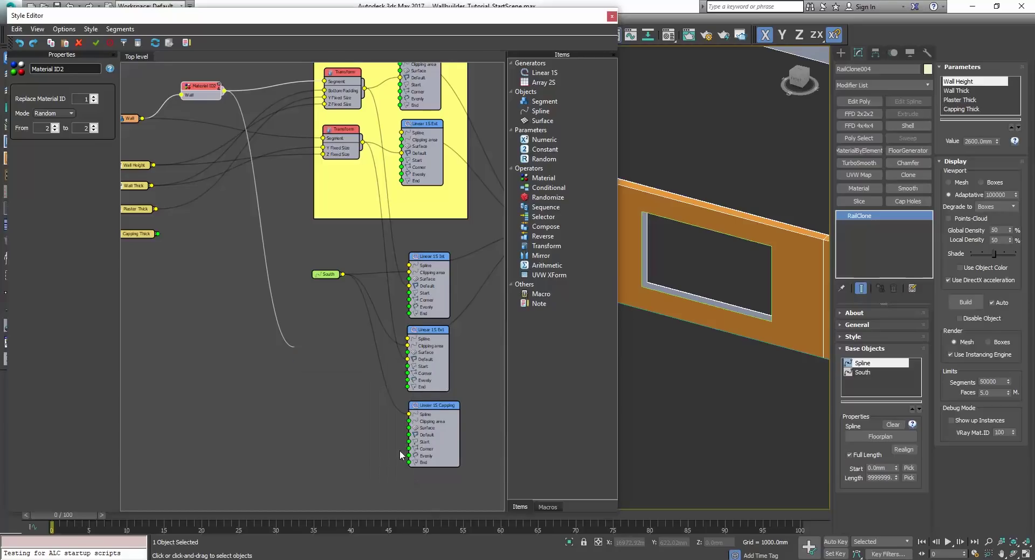
scroll(313, 354, up, 2)
scroll(320, 305, down, 1)
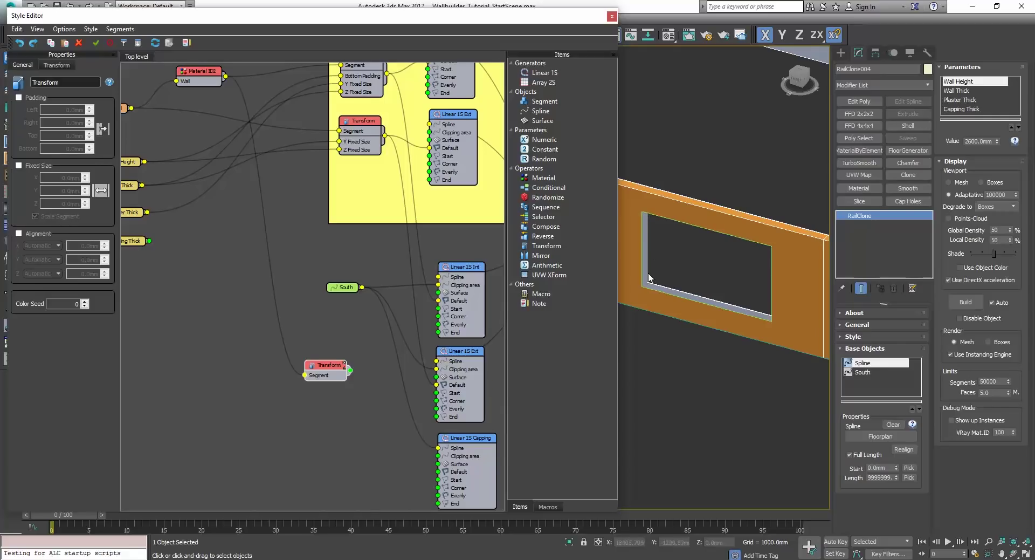
Step: Connect the new Transform to the Default input of Linear 1S Capping and inspect the frame around the window opening
middle_drag(346, 334, 365, 278)
middle_drag(406, 326, 373, 293)
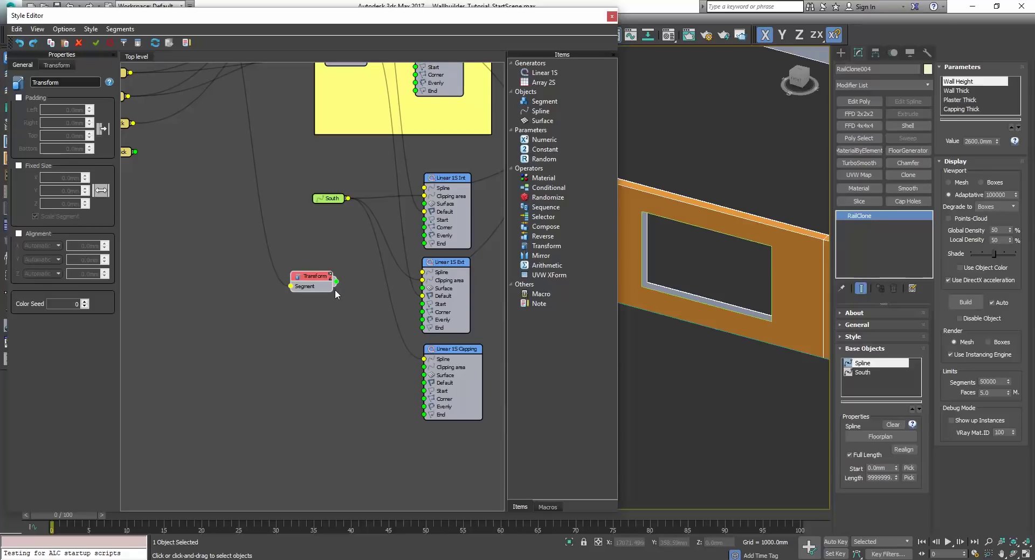
drag(338, 283, 397, 344)
drag(413, 387, 425, 383)
scroll(781, 260, down, 2)
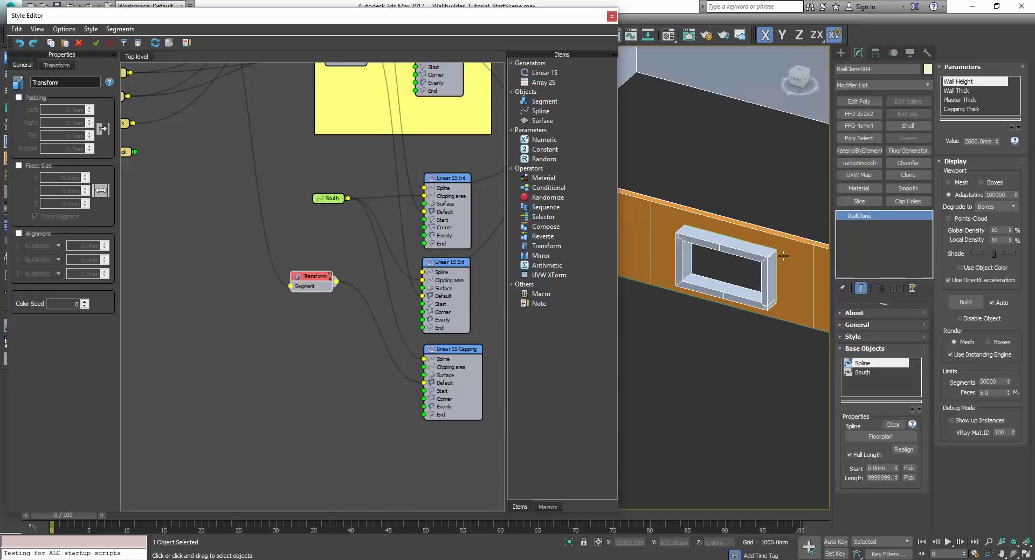
alt+middle_drag(780, 260, 698, 295)
scroll(734, 246, up, 3)
scroll(650, 261, up, 2)
scroll(721, 268, down, 5)
scroll(697, 295, up, 5)
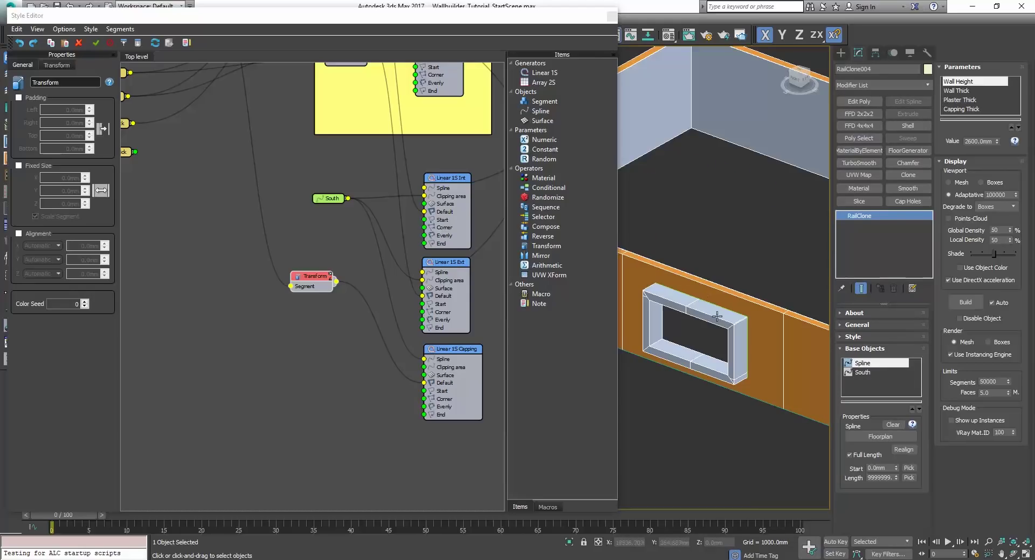
Step: Enable Fixed Size on the capping Transform, trying an X size of 6.57 mm and resetting it to 0
click(307, 285)
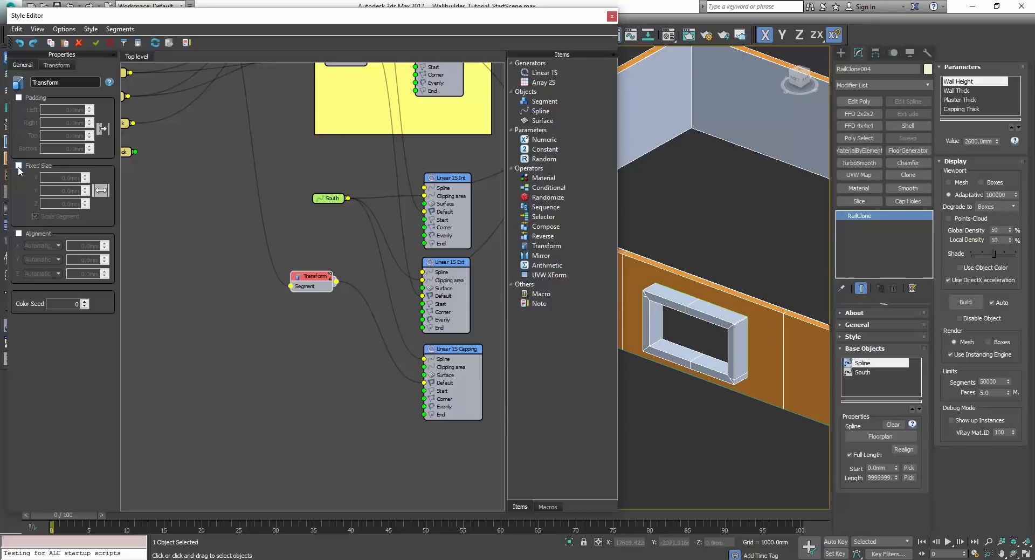
click(19, 166)
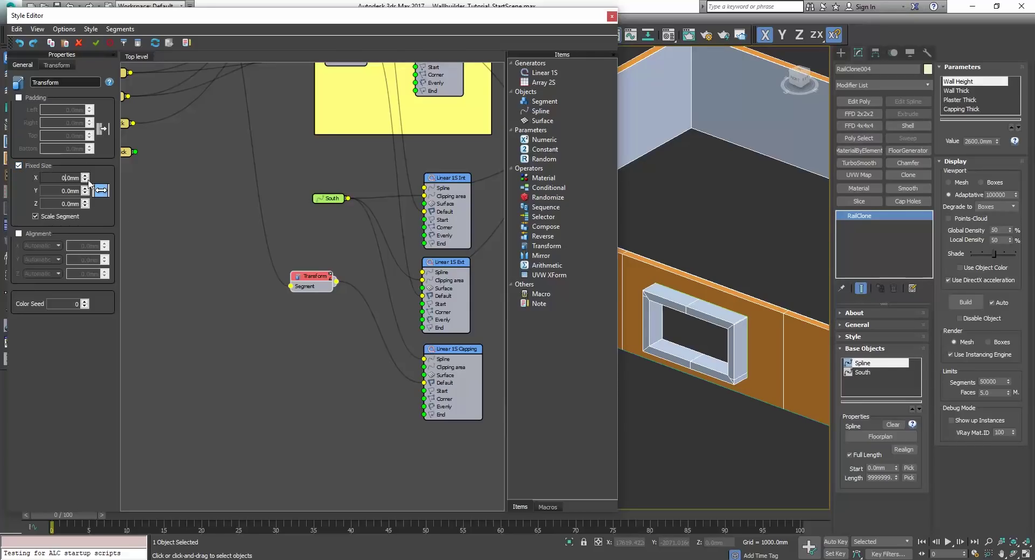
drag(84, 2, 96, 424)
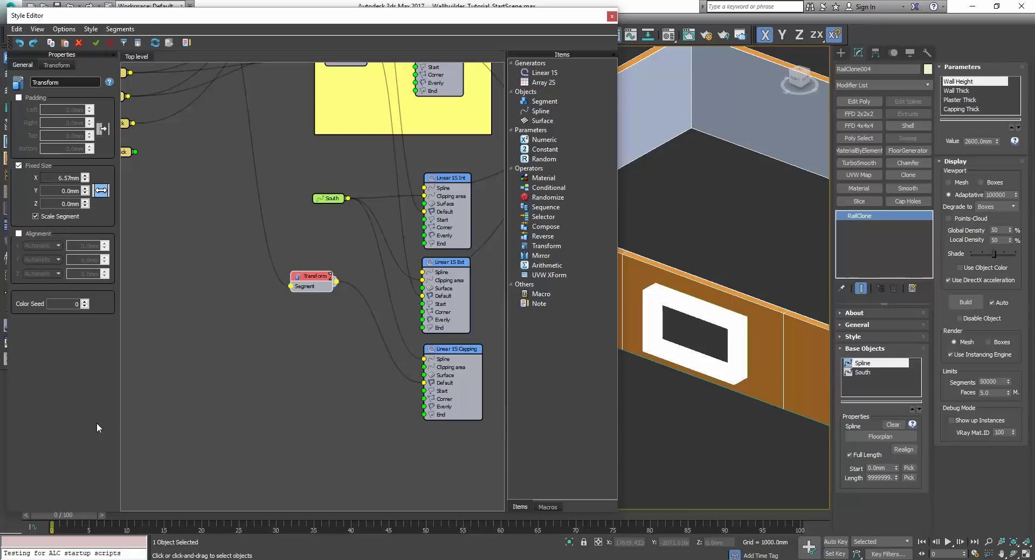
text(.)
key(Return)
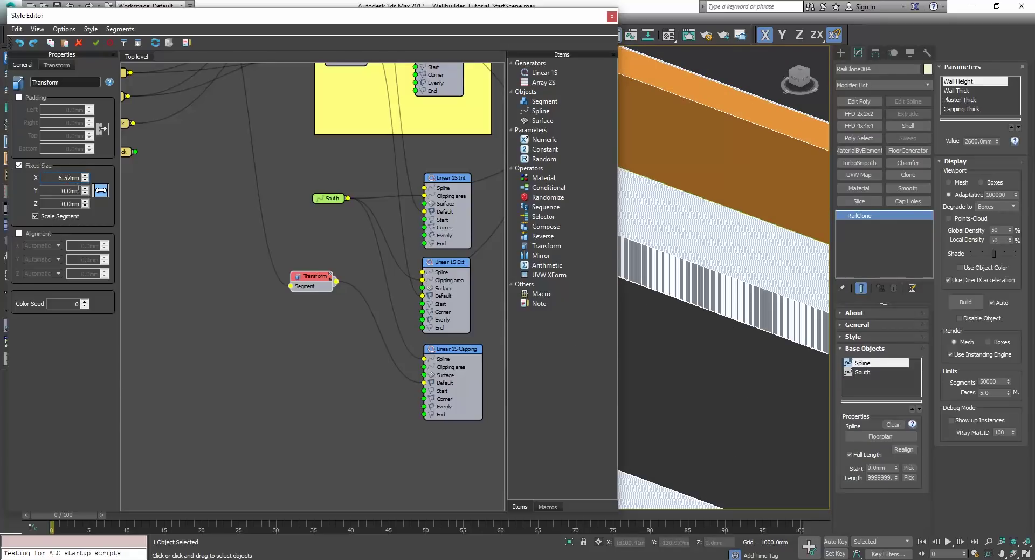
right_click(85, 180)
Step: Set the capping Transform's fixed Y size to 20 mm and inspect the frame's thickness in the viewport
text(2)
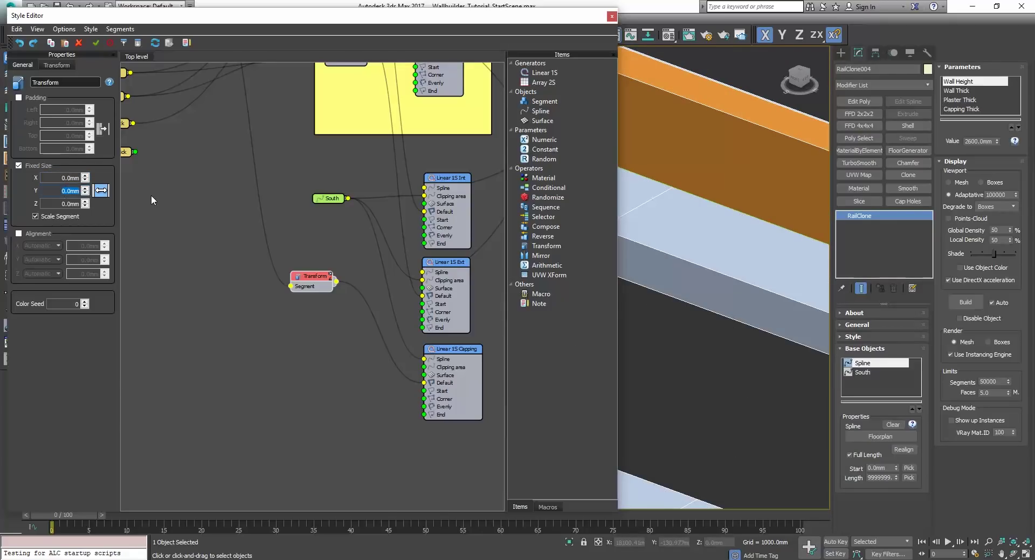
key(Return)
scroll(639, 261, down, 1)
scroll(693, 296, up, 2)
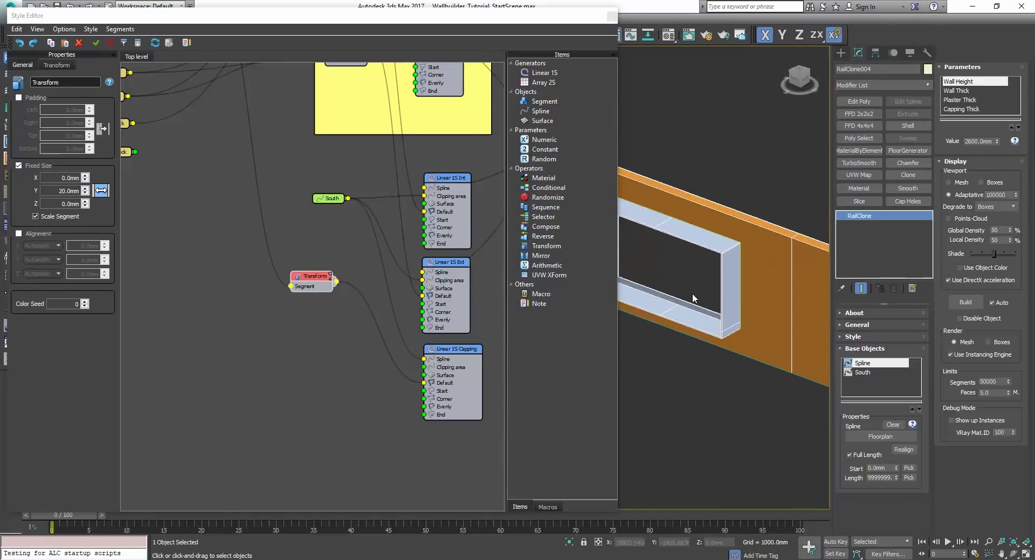
middle_drag(696, 302, 746, 310)
scroll(720, 291, down, 1)
scroll(680, 294, up, 2)
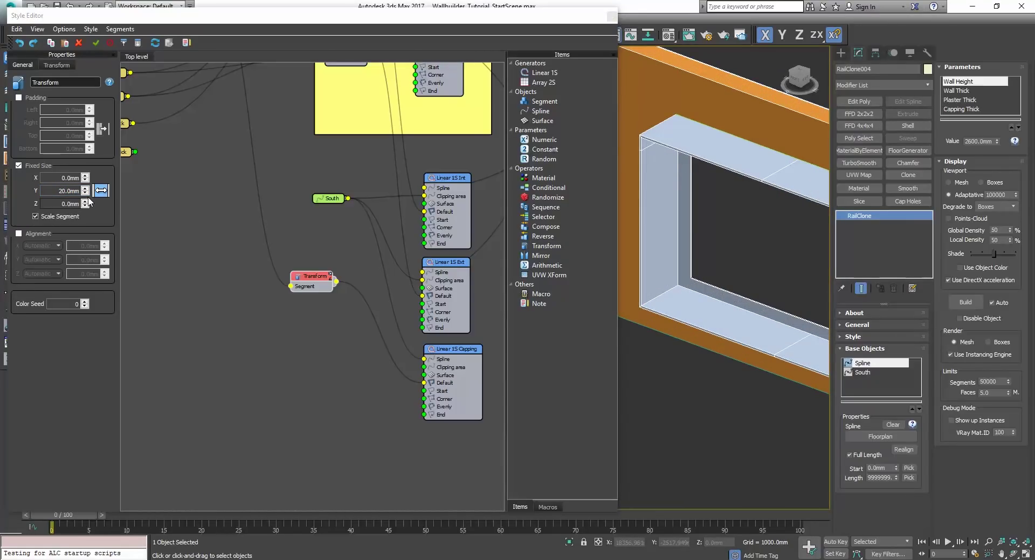
Step: Check the Capping Thick numeric node, and adjust the capping Transform's fixed Z size to 216.635 mm
mouse_move(85, 191)
mouse_down()
mouse_move(143, 166)
mouse_move(90, 132)
mouse_move(83, 180)
mouse_up()
middle_drag(196, 224, 260, 221)
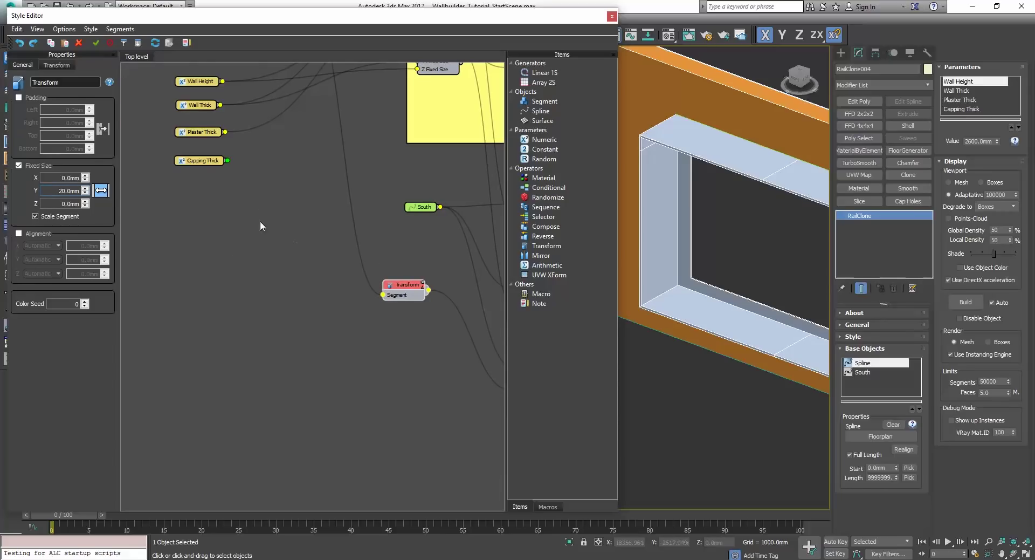
click(202, 162)
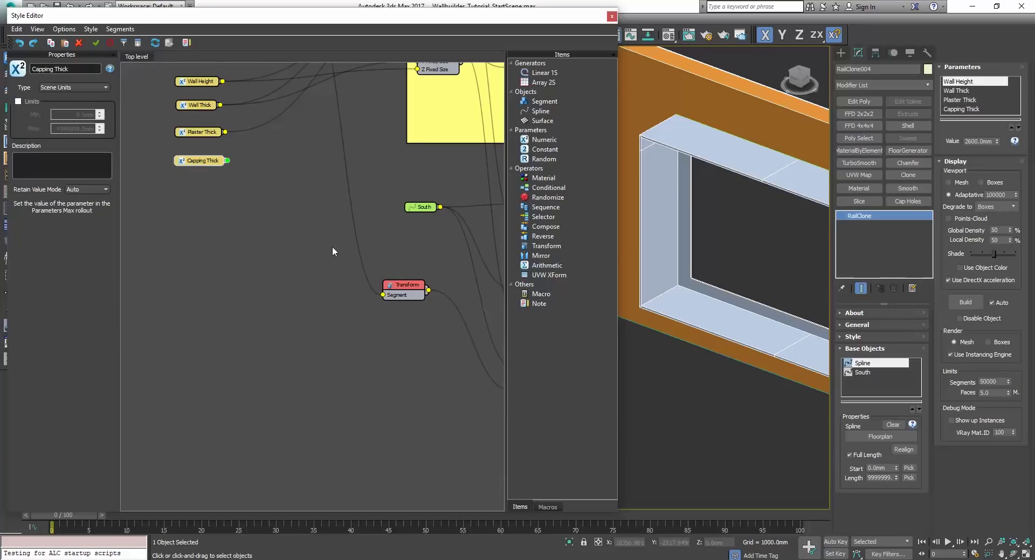
middle_drag(332, 250, 252, 247)
click(324, 286)
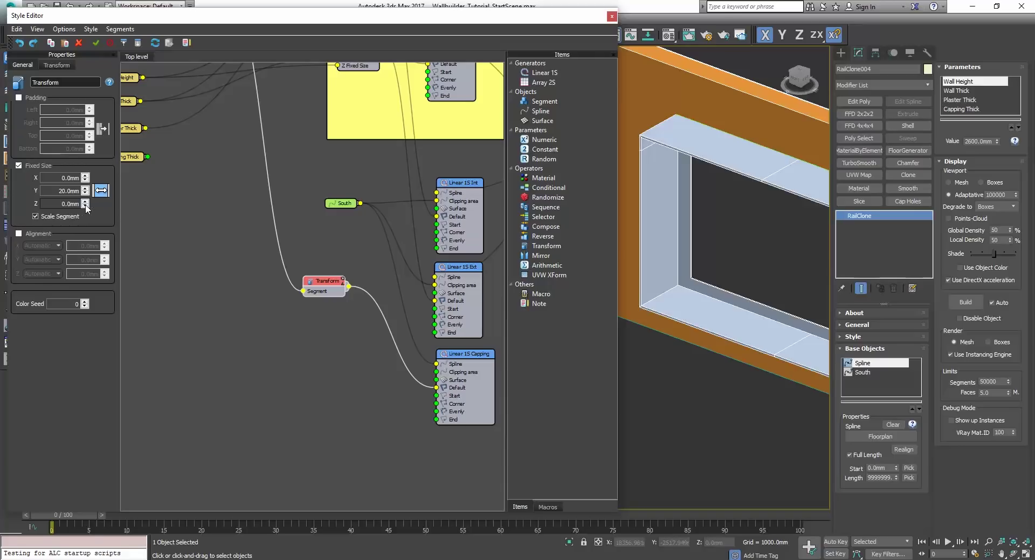
drag(84, 203, 93, 11)
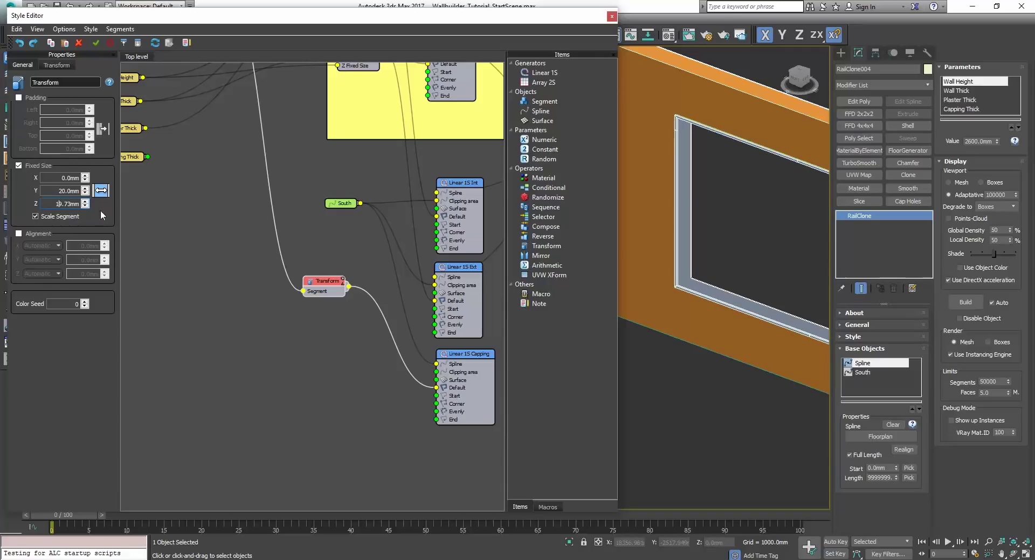
mouse_move(87, 205)
mouse_down()
mouse_move(91, 11)
mouse_move(94, 262)
mouse_move(198, 30)
mouse_move(134, 392)
mouse_move(90, 319)
mouse_move(86, 216)
mouse_up()
Step: Compare the capping frame's depth with the wall's thickness at the window corner and the wall's top edge
alt+middle_drag(652, 296, 722, 311)
scroll(704, 289, down, 3)
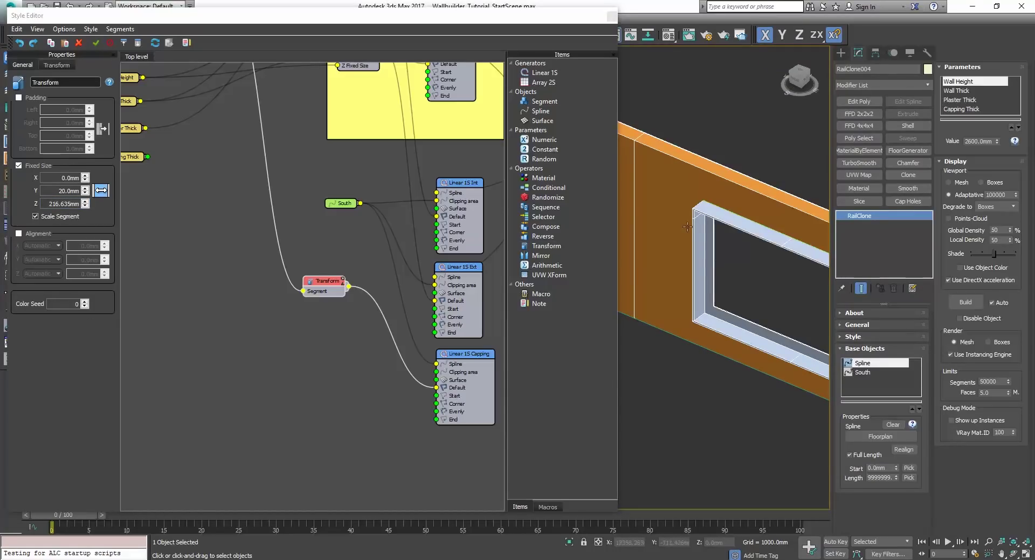
scroll(652, 142, up, 3)
middle_drag(762, 403, 772, 216)
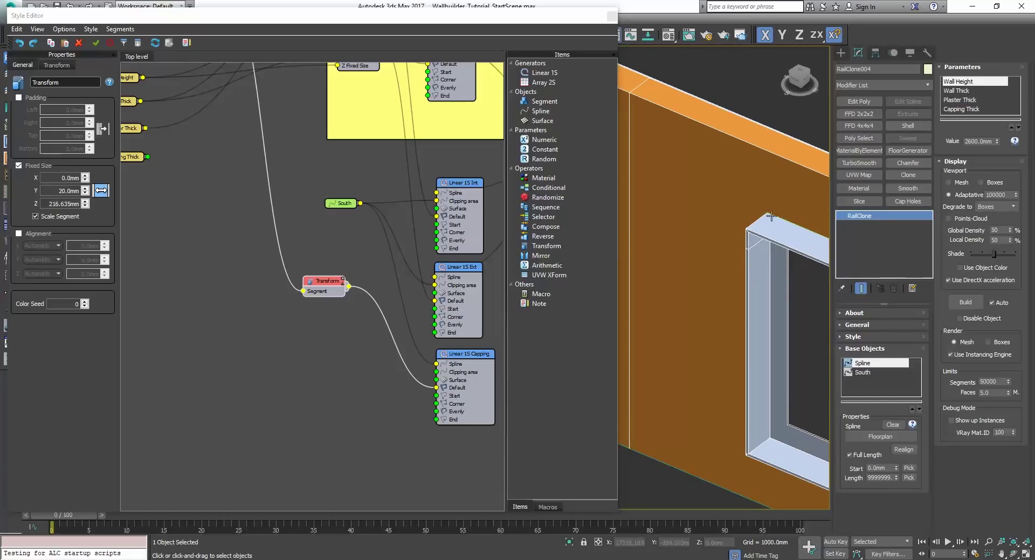
middle_drag(638, 138, 669, 259)
scroll(678, 199, up, 3)
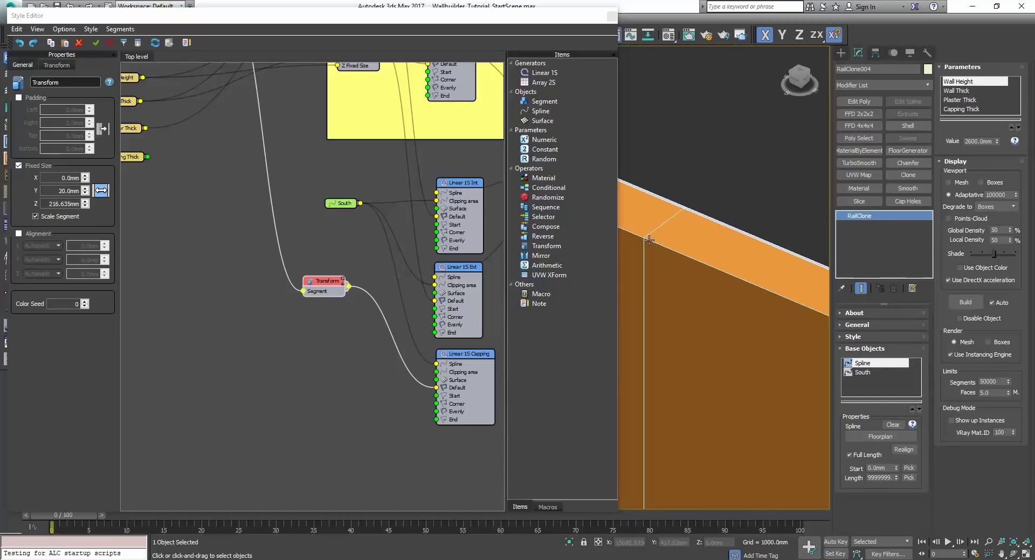
scroll(683, 208, down, 5)
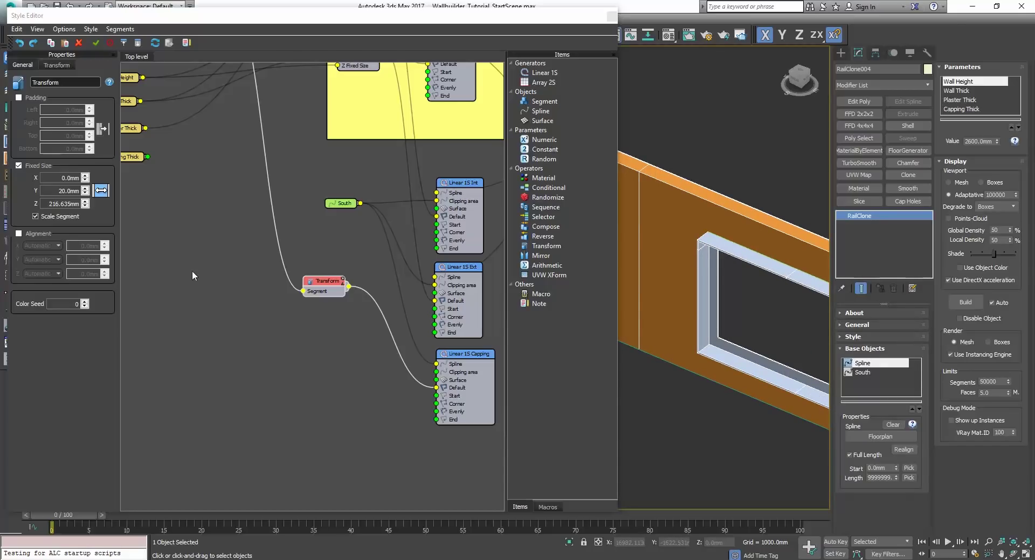
Step: Export the Y and Z Fixed Size parameters of the capping Transform as node inputs
middle_drag(161, 233, 197, 273)
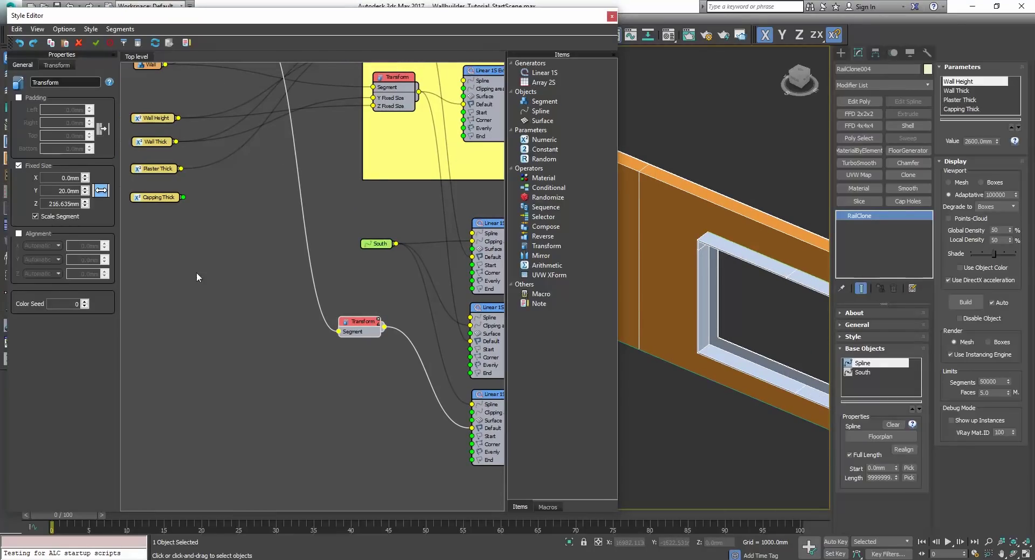
double_click(54, 203)
right_click(360, 322)
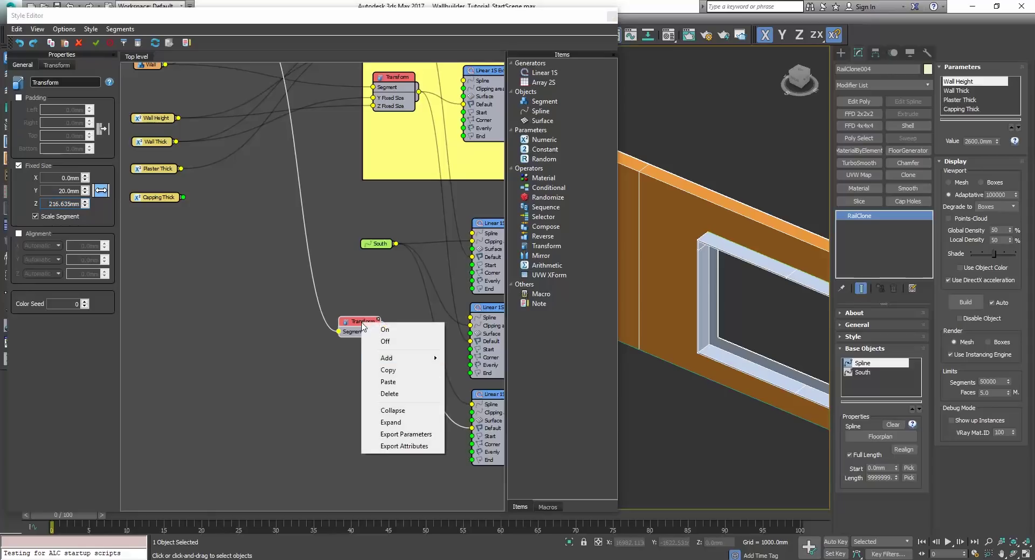
click(409, 438)
click(449, 218)
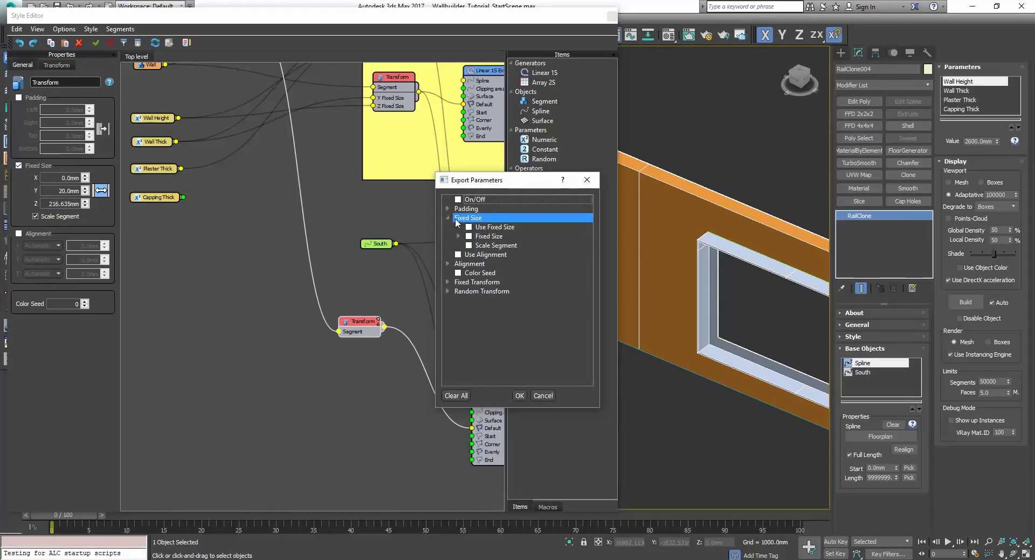
click(458, 236)
click(479, 254)
click(479, 263)
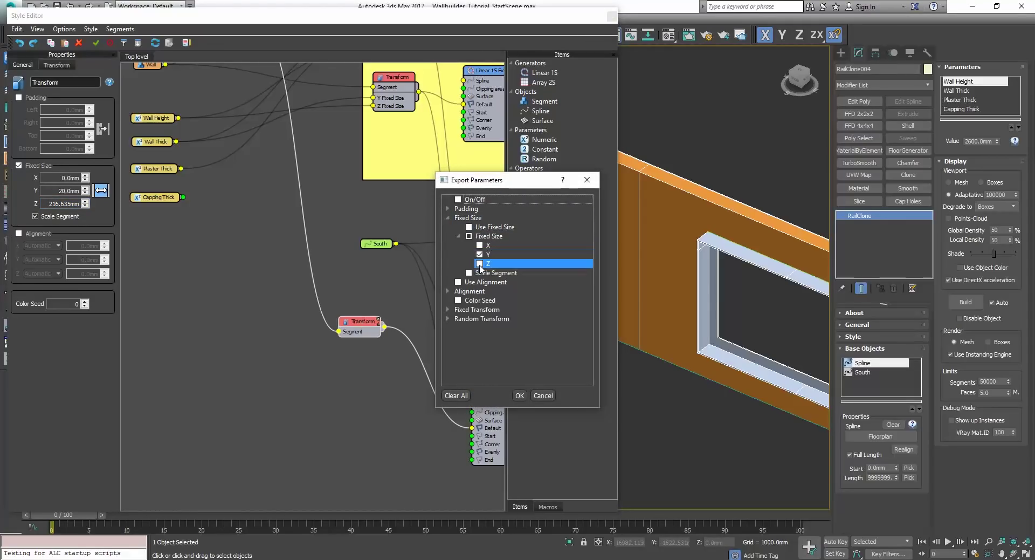
click(518, 396)
Step: Add an Arithmetic operator that adds Plaster Thick and Wall Thick, and feed it into the Transform's Z Fixed Size input
scroll(315, 365, up, 3)
scroll(259, 323, down, 2)
middle_drag(256, 310, 322, 338)
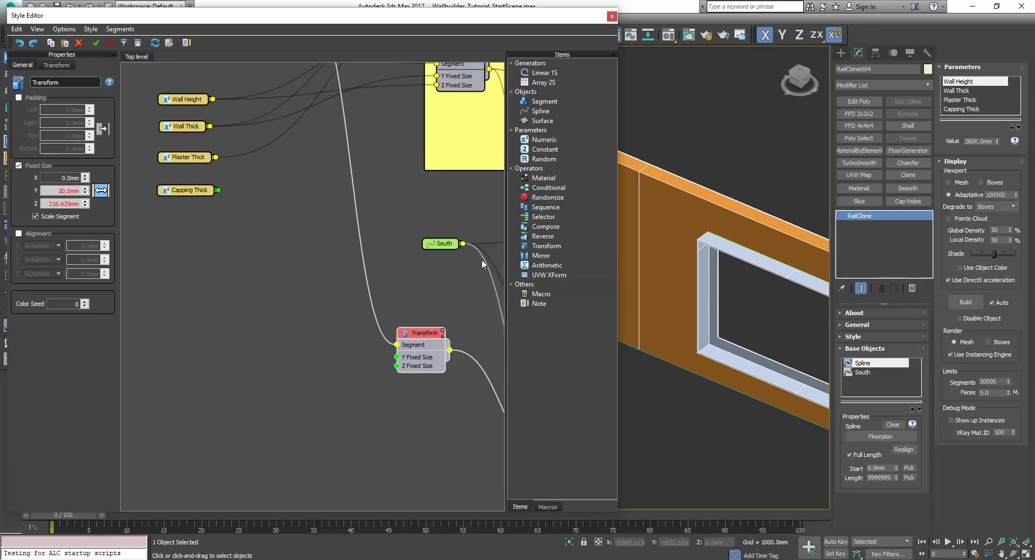
drag(547, 265, 303, 348)
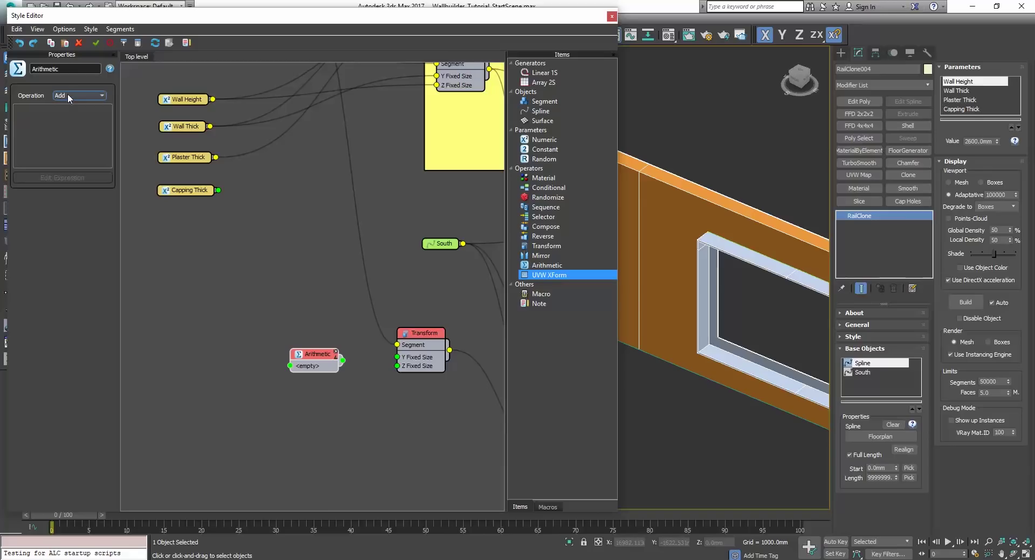
drag(215, 157, 290, 365)
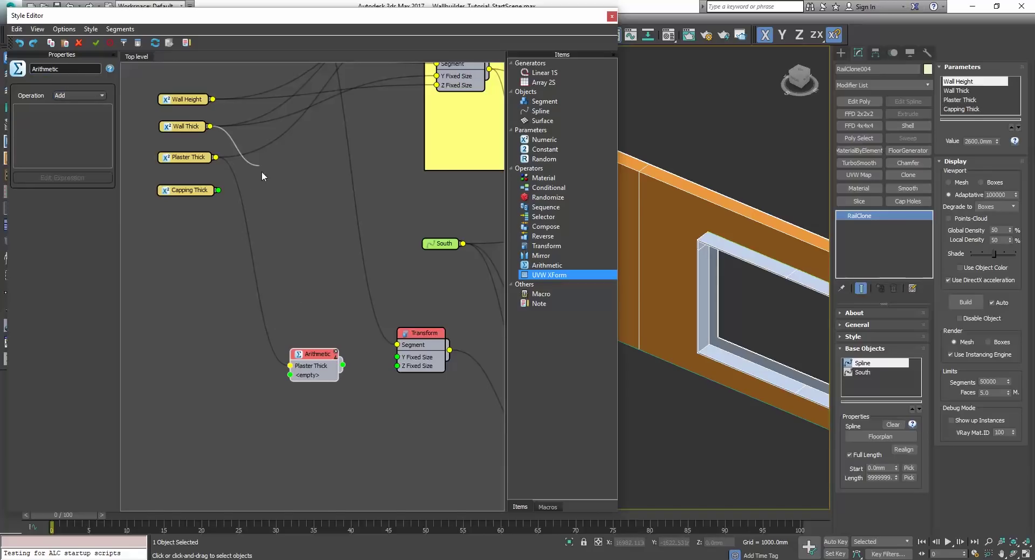
drag(262, 175, 398, 366)
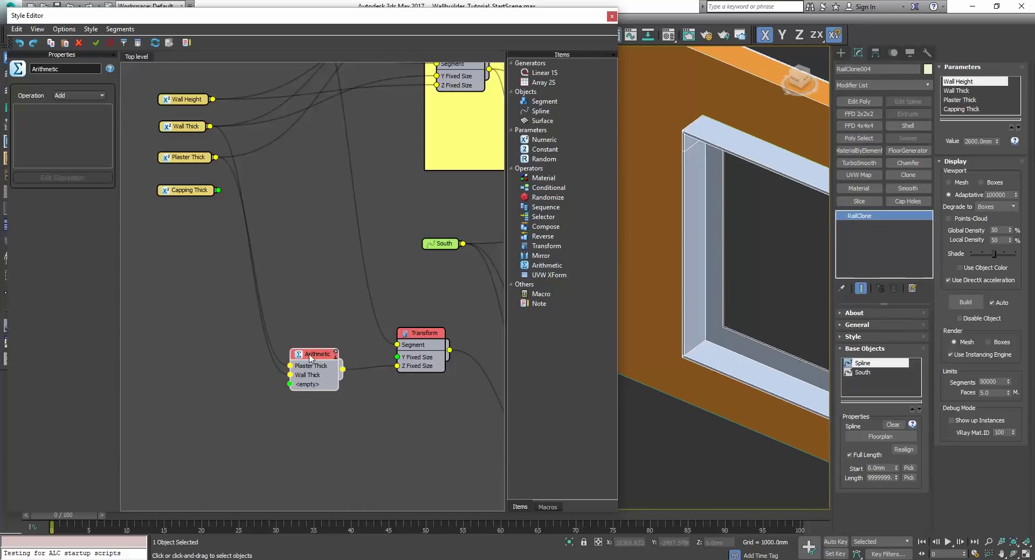
Step: Connect Capping Thick to the Transform's Y Fixed Size input and set the Capping Thick parameter to 2 mm
click(423, 338)
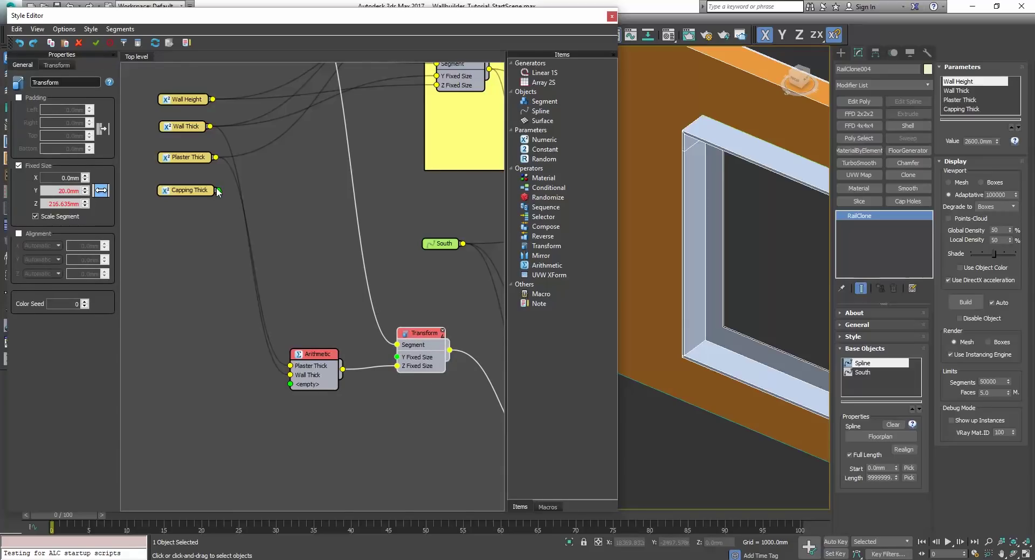
drag(219, 189, 398, 357)
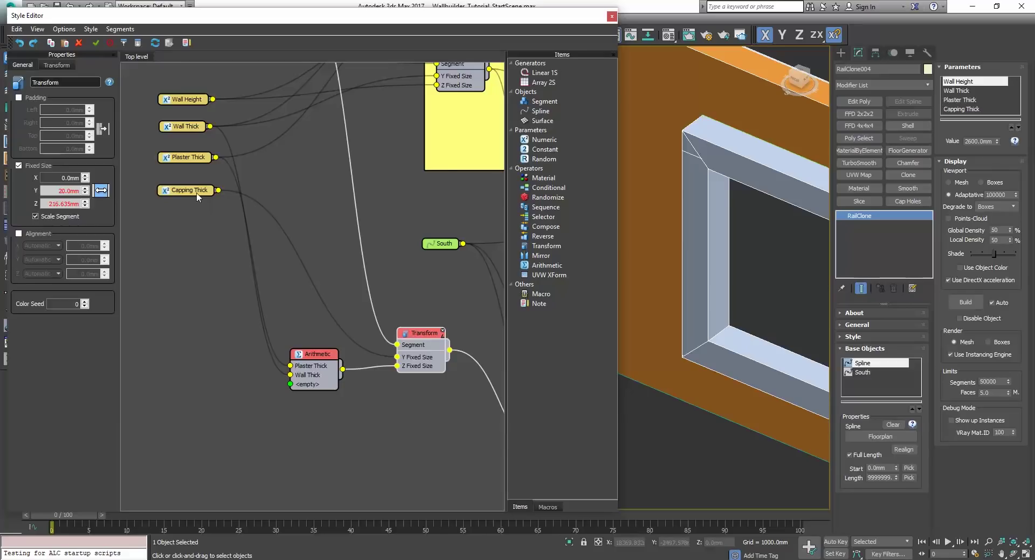
click(197, 192)
click(968, 109)
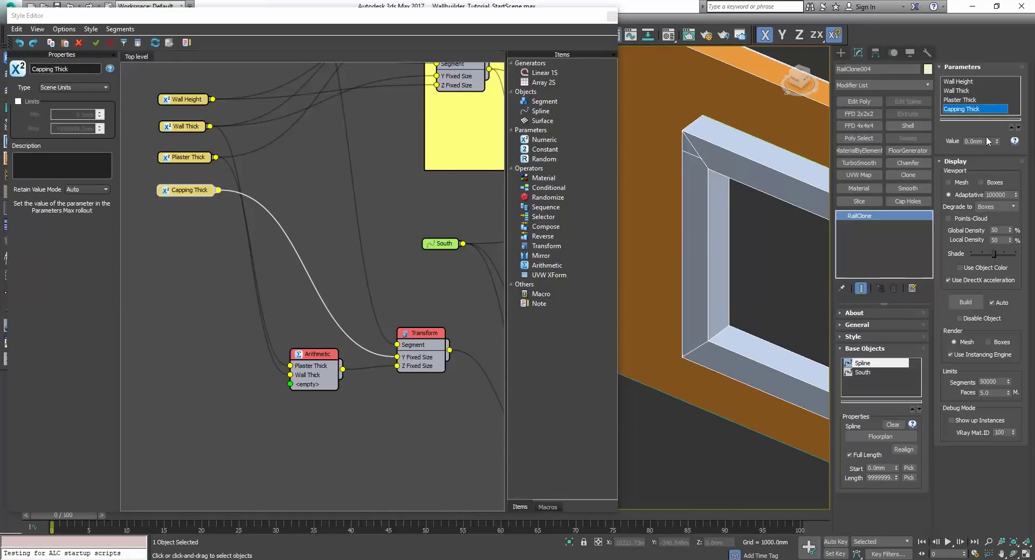
drag(986, 141, 866, 132)
text(2)
key(Return)
middle_drag(701, 252, 680, 286)
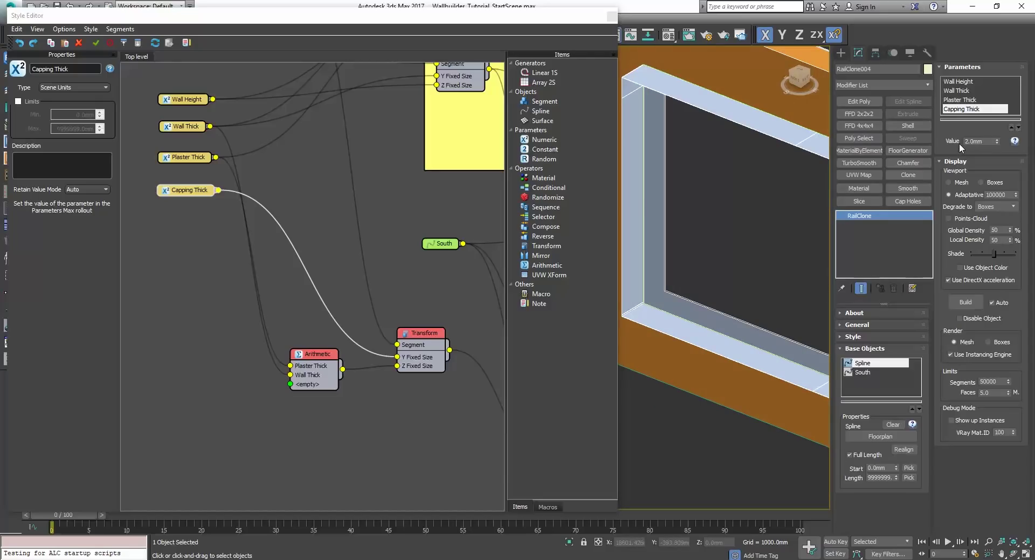
Step: Try a Capping Thick value of 1 mm, and restore it to 2 mm
double_click(991, 141)
text(1)
key(Return)
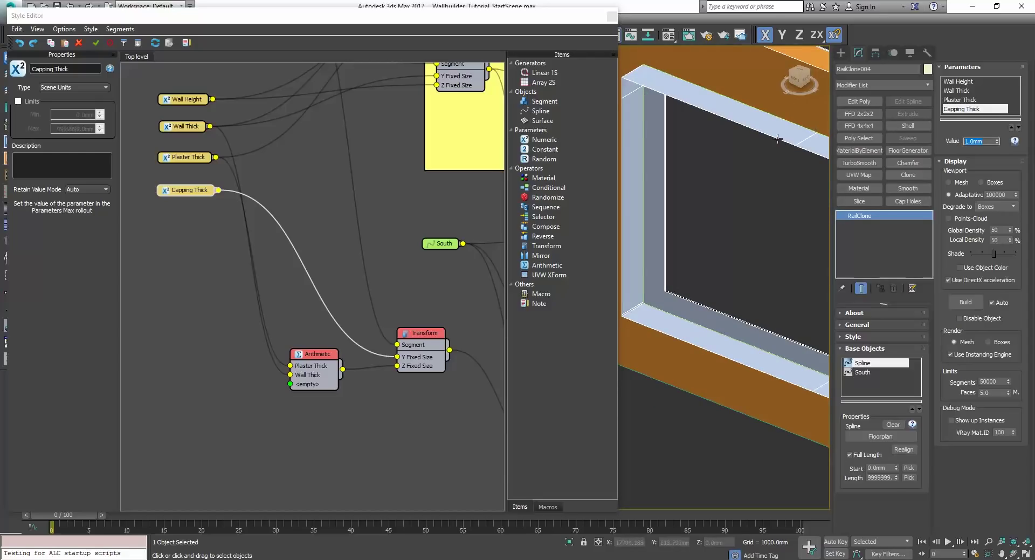
double_click(982, 140)
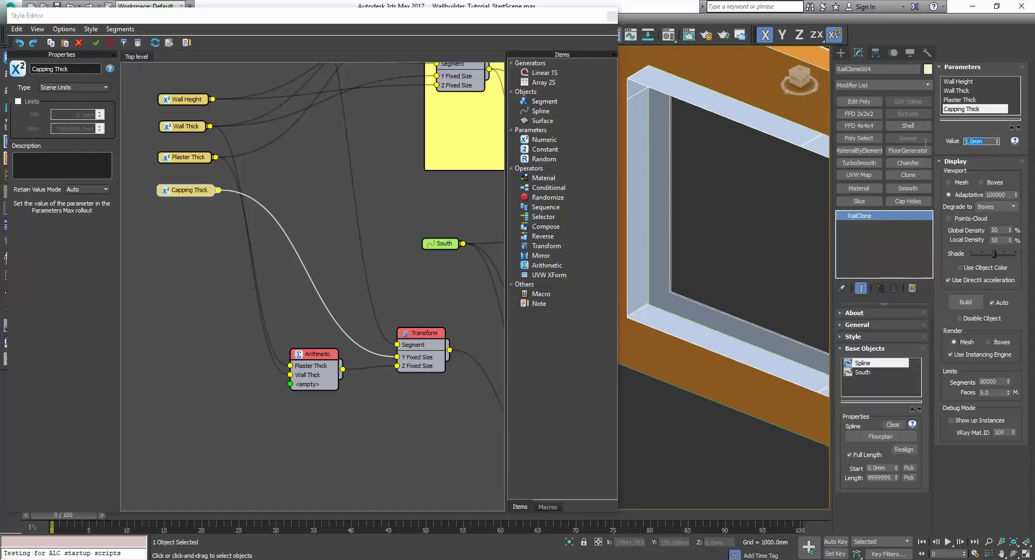
text(2)
key(Return)
scroll(674, 205, down, 3)
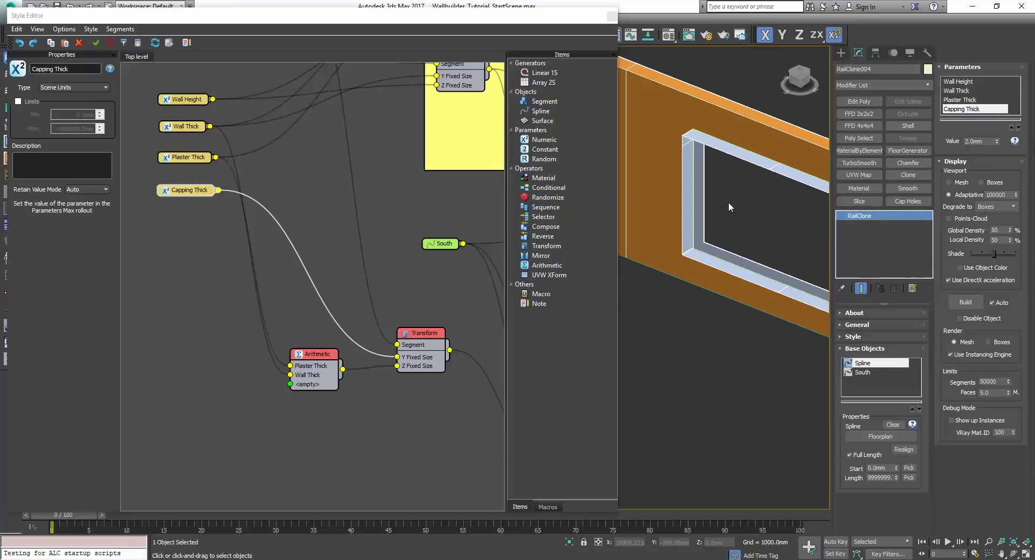
Step: Enable alignment on the capping Transform and set its Y alignment to Center and its Z alignment to Top
alt+middle_drag(729, 202, 697, 197)
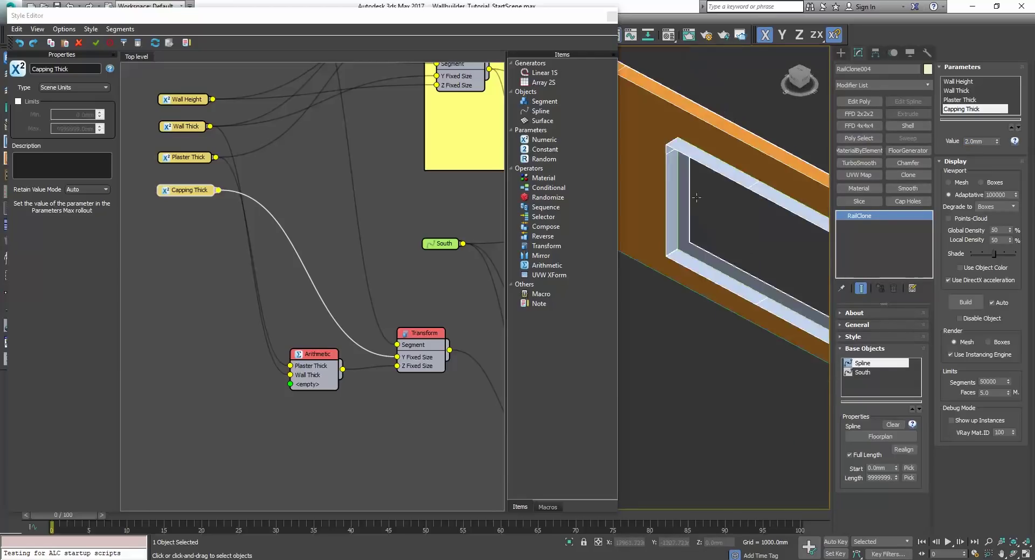
scroll(697, 198, up, 6)
scroll(701, 194, down, 6)
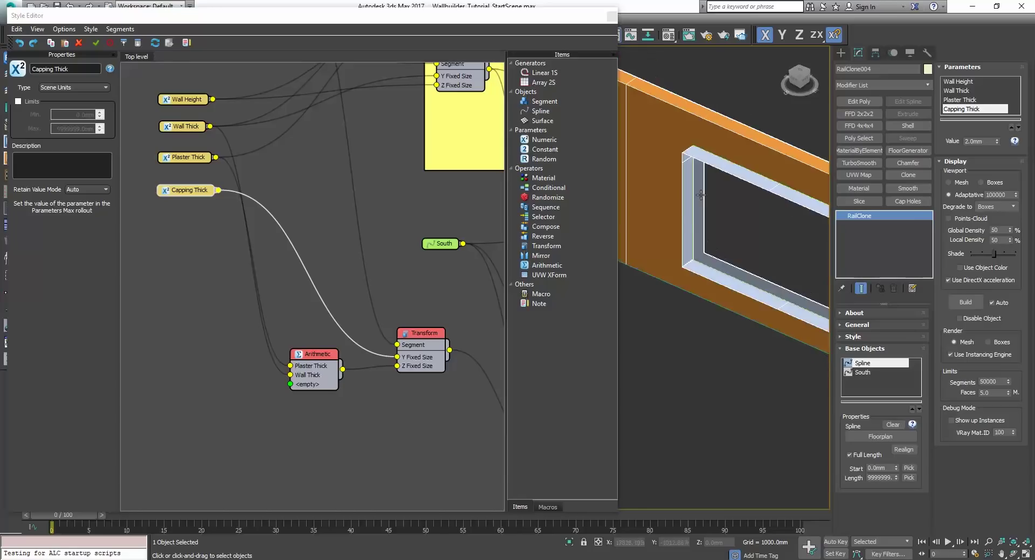
scroll(695, 196, down, 2)
scroll(651, 234, up, 2)
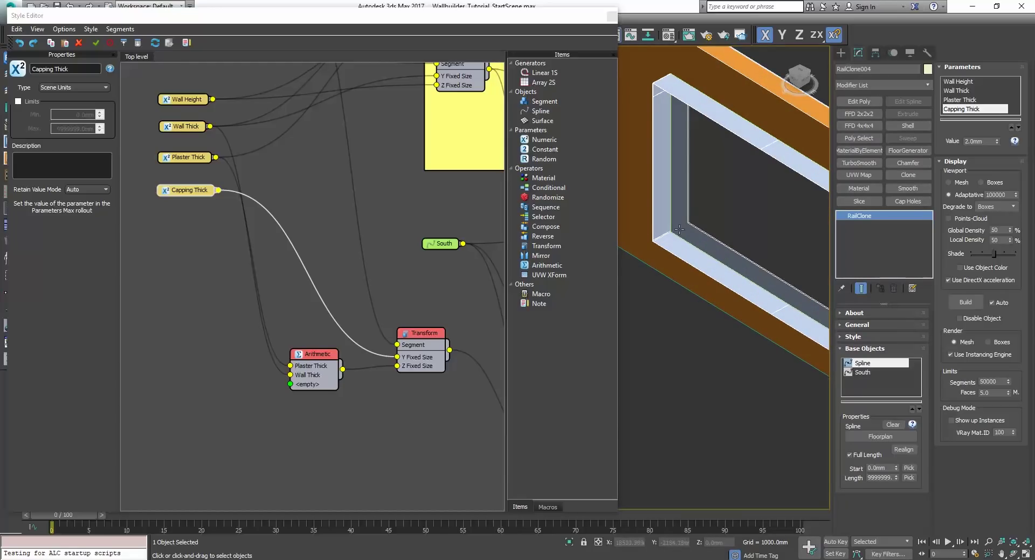
click(536, 275)
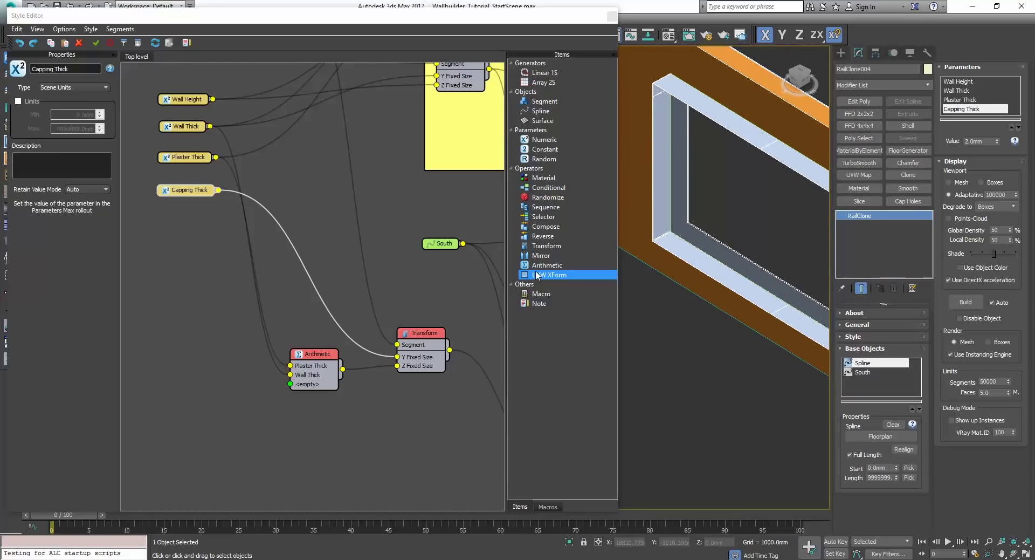
middle_drag(474, 301, 338, 267)
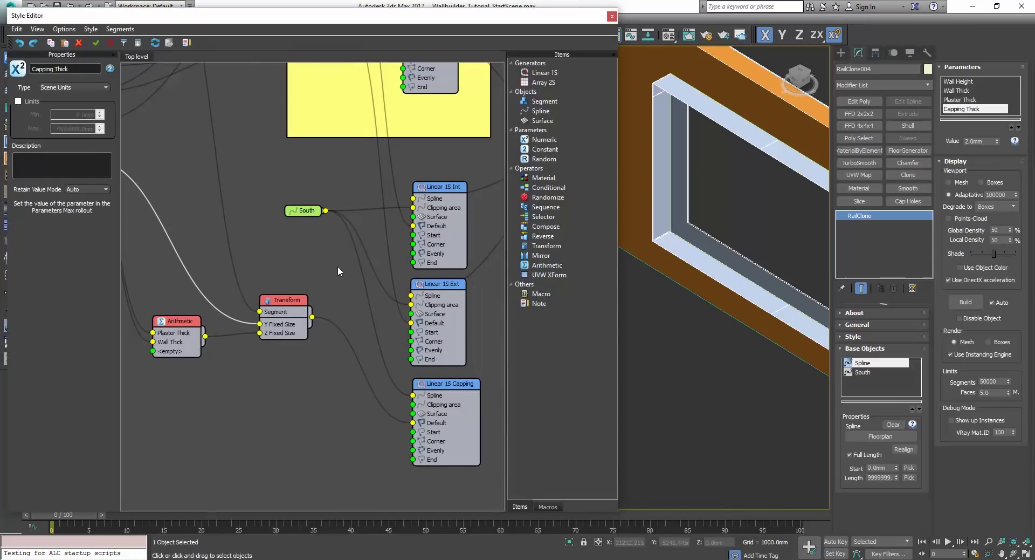
scroll(308, 261, down, 1)
click(297, 253)
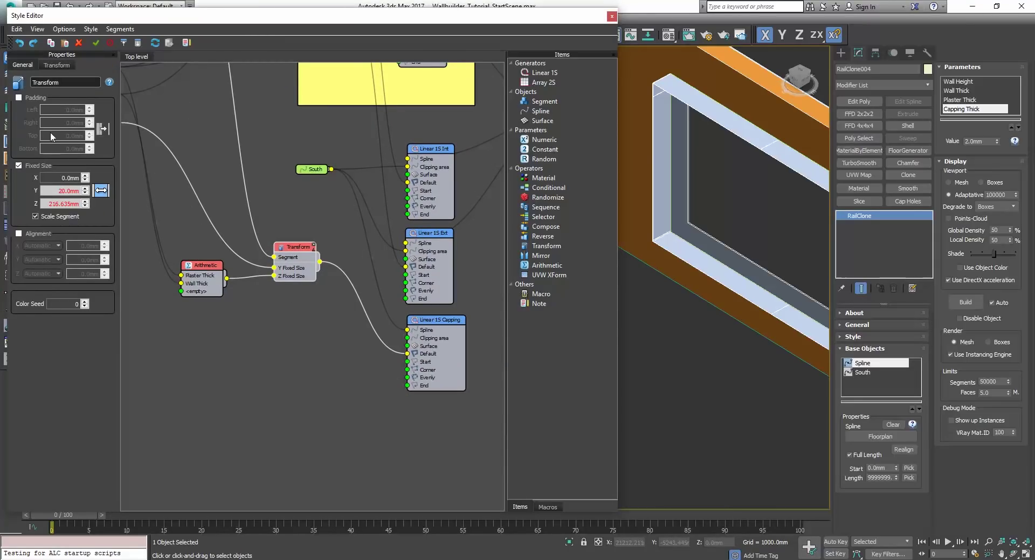
click(19, 233)
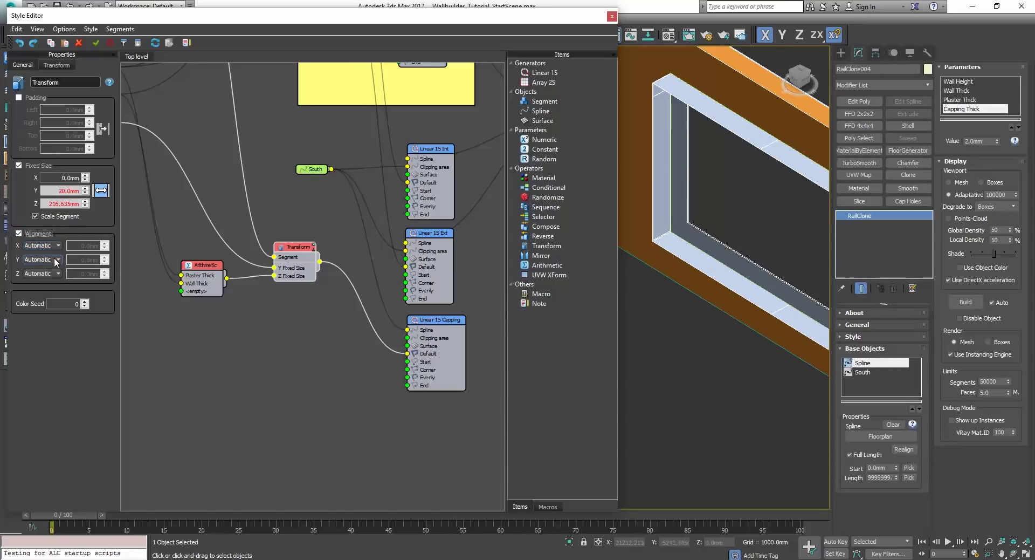
scroll(44, 263, down, 1)
scroll(45, 266, down, 1)
scroll(41, 274, down, 2)
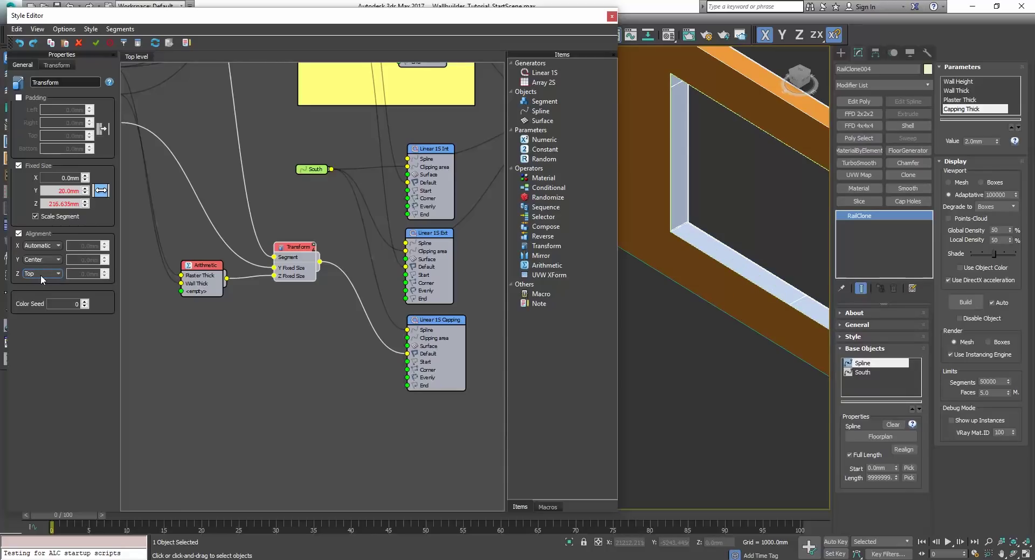
Step: Try Top for the capping Transform's Y alignment at the window corner, and settle on Bottom
scroll(644, 251, up, 6)
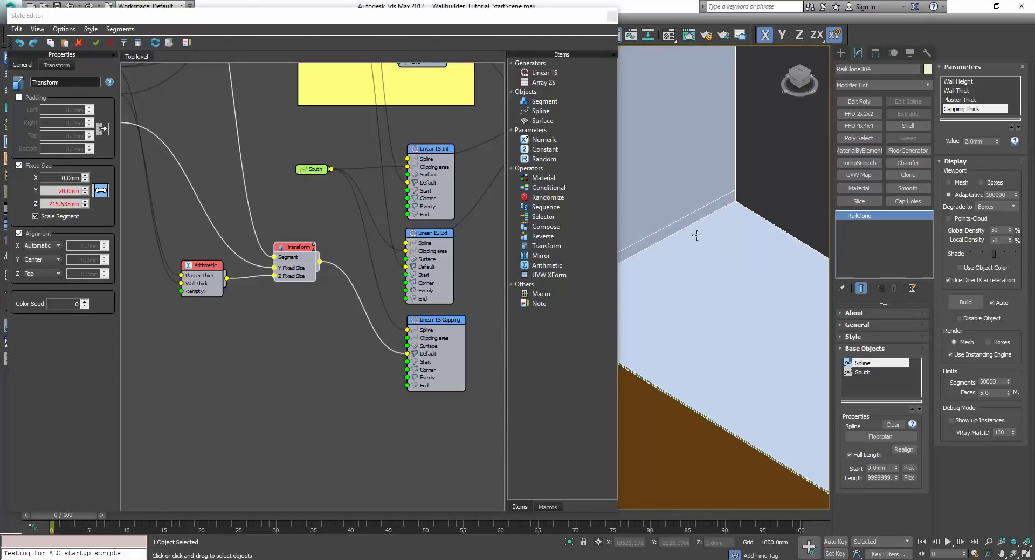
alt+middle_drag(679, 284, 741, 309)
scroll(759, 318, up, 2)
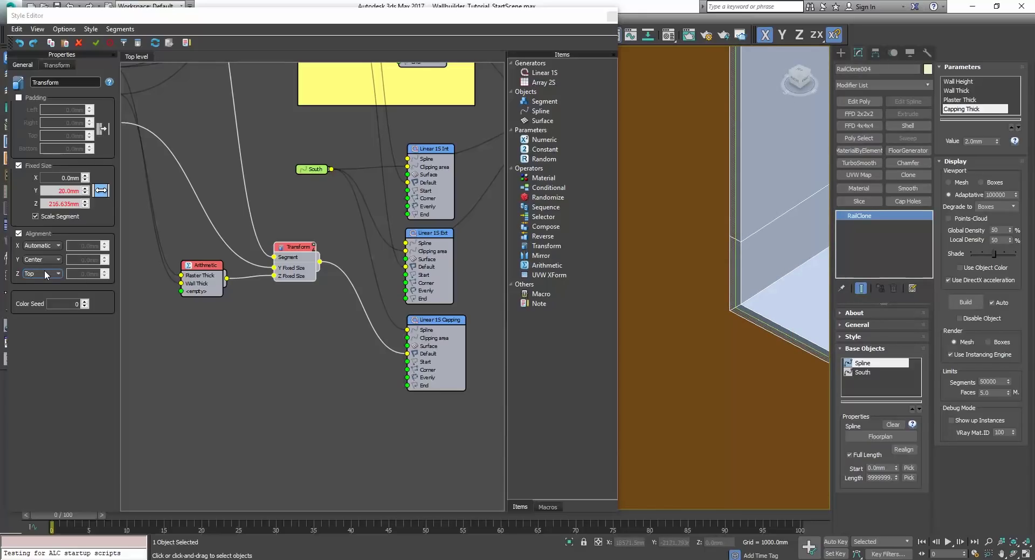
scroll(44, 272, down, 1)
scroll(45, 271, up, 1)
middle_drag(726, 281, 670, 280)
scroll(737, 296, down, 3)
middle_drag(728, 294, 657, 275)
scroll(726, 240, up, 2)
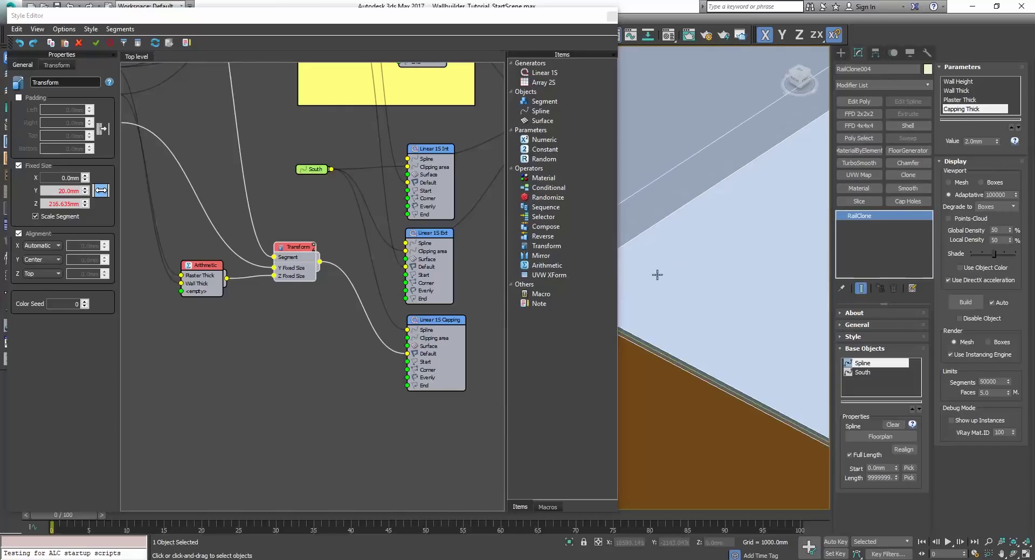
scroll(660, 276, down, 5)
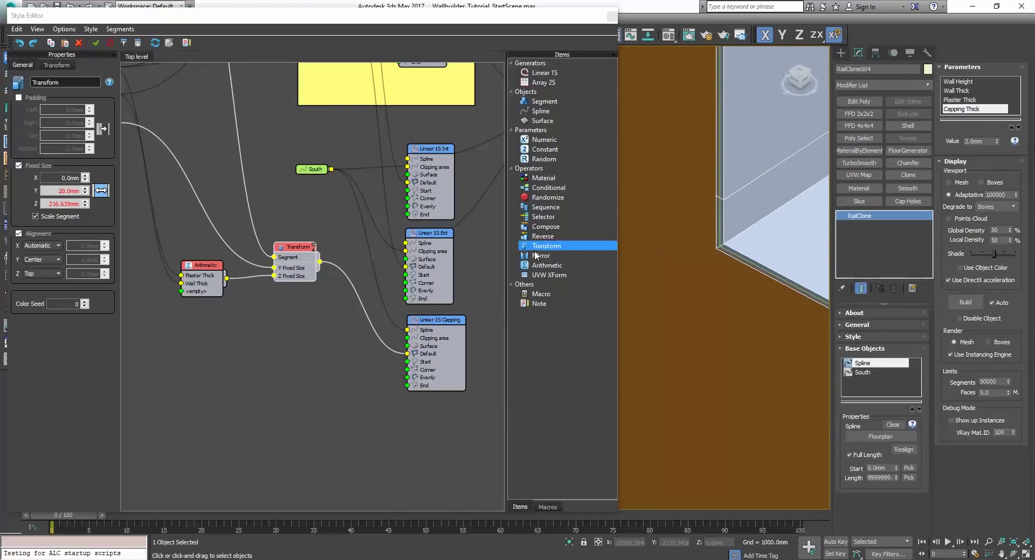
scroll(36, 258, up, 1)
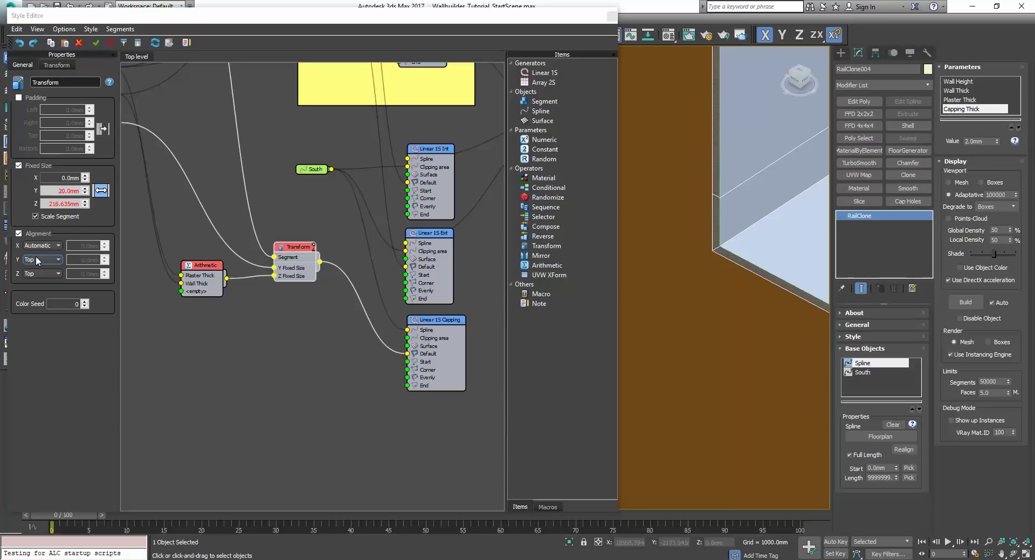
scroll(36, 258, down, 2)
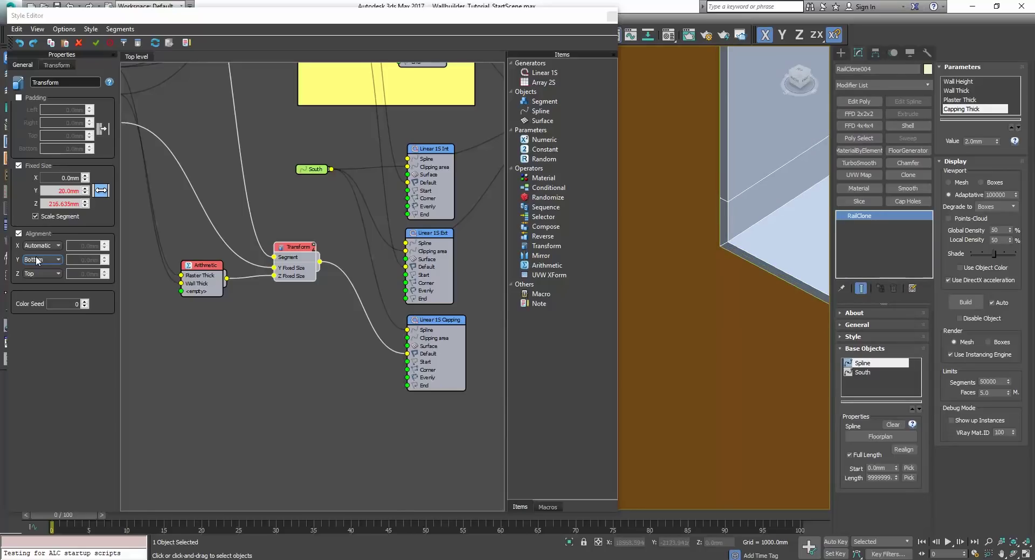
Step: Change the Default mode in the Linear 1S Capping generator's rules to Scale
middle_drag(721, 237, 682, 280)
scroll(746, 280, down, 4)
alt+middle_drag(790, 271, 739, 261)
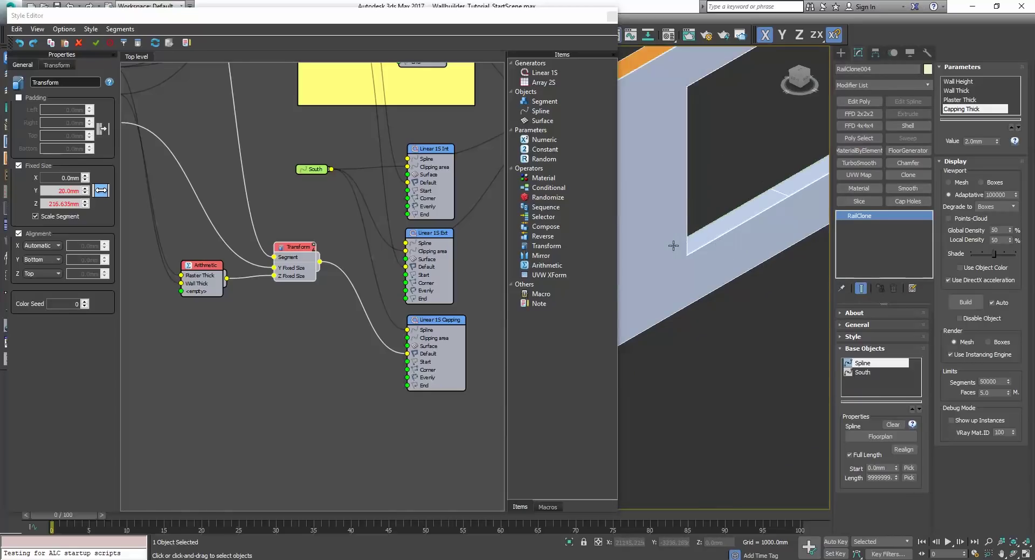
alt+middle_drag(672, 243, 761, 241)
scroll(700, 316, up, 5)
alt+middle_drag(705, 324, 751, 333)
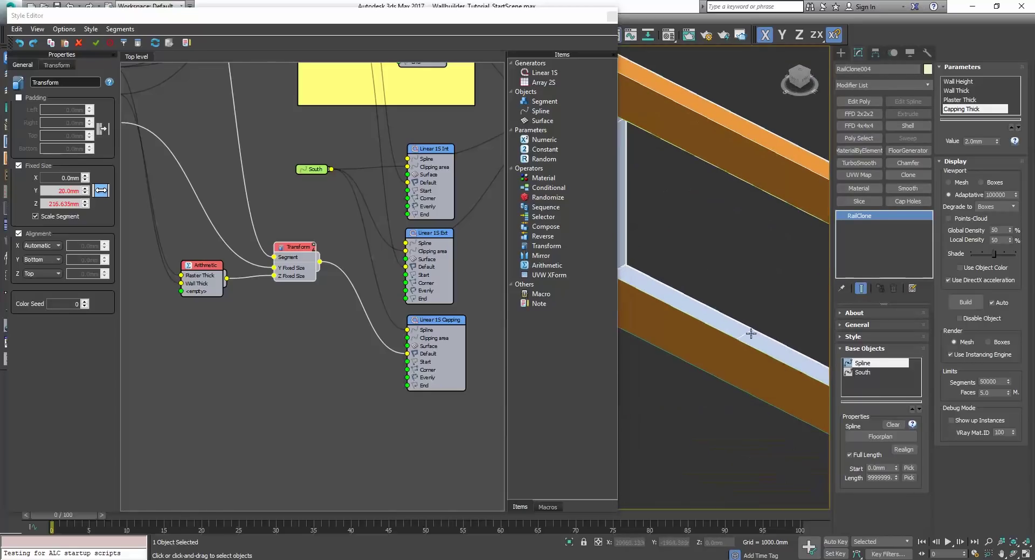
click(437, 322)
click(51, 65)
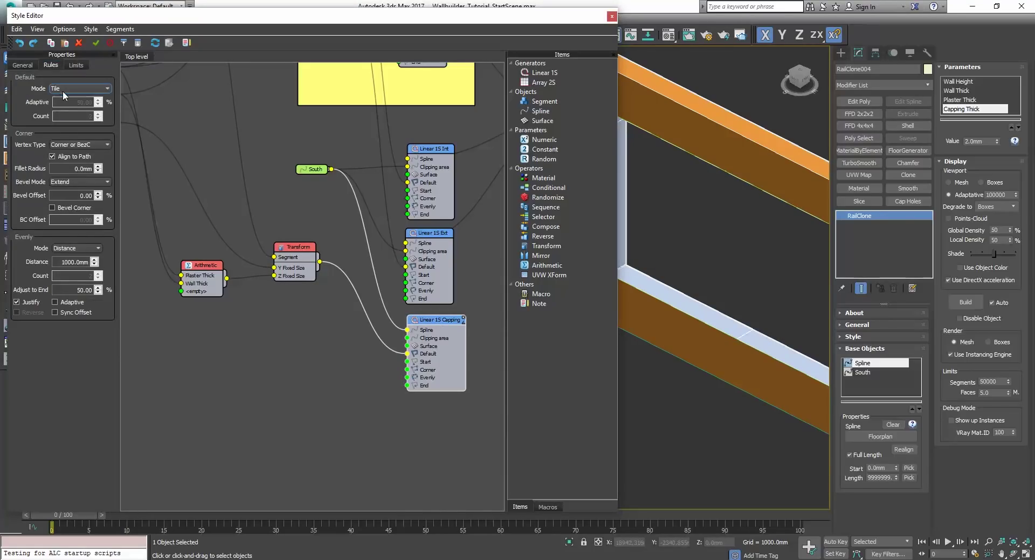
click(62, 89)
click(63, 104)
Step: Try adjusting the Capping Thick value while watching the window frame, and cancel the change
scroll(693, 292, down, 5)
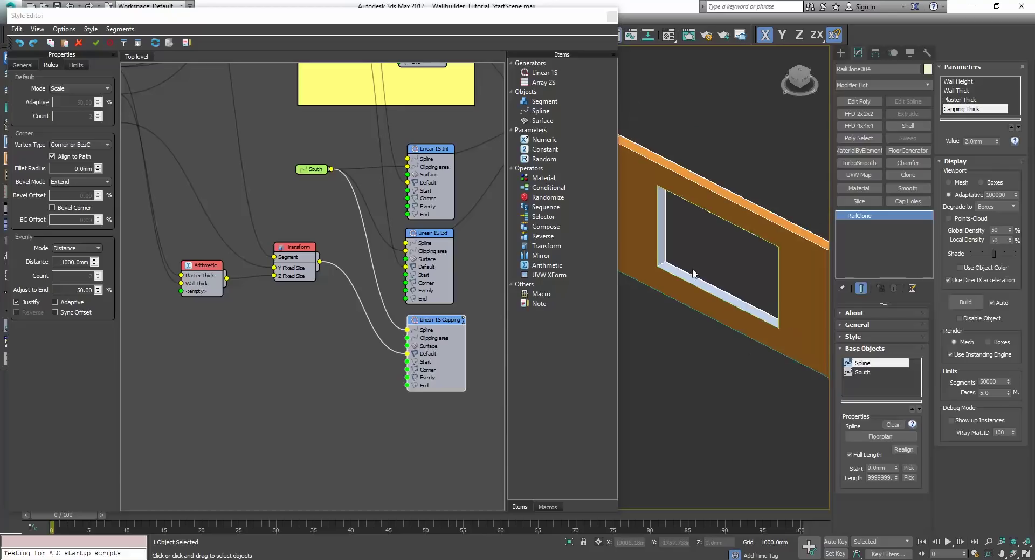
scroll(670, 273, up, 5)
drag(996, 142, 839, 172)
right_click(839, 172)
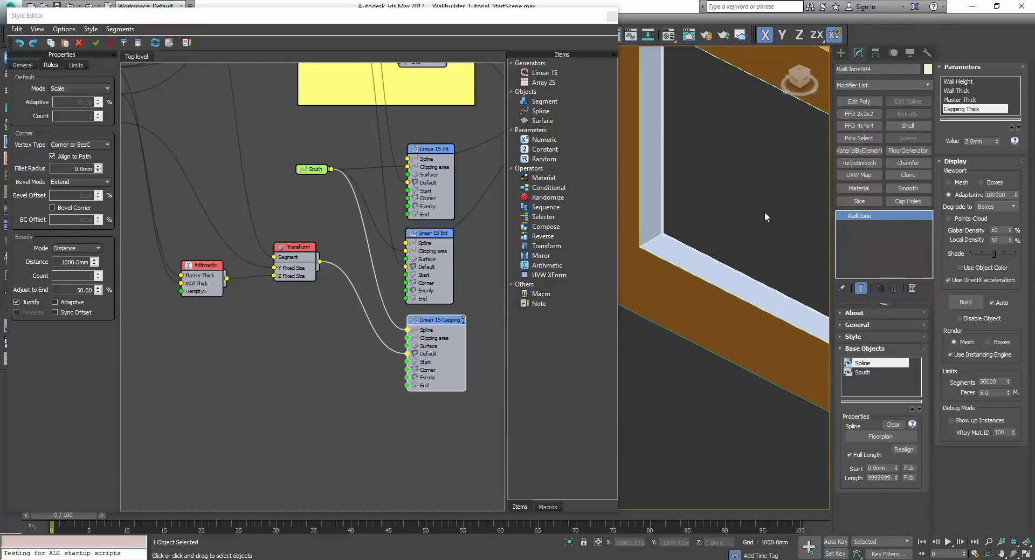
Step: Select the Floorplan spline's segment across the gap in the walls, and leave segment editing
scroll(697, 273, down, 4)
alt+middle_drag(735, 255, 749, 259)
scroll(711, 243, down, 6)
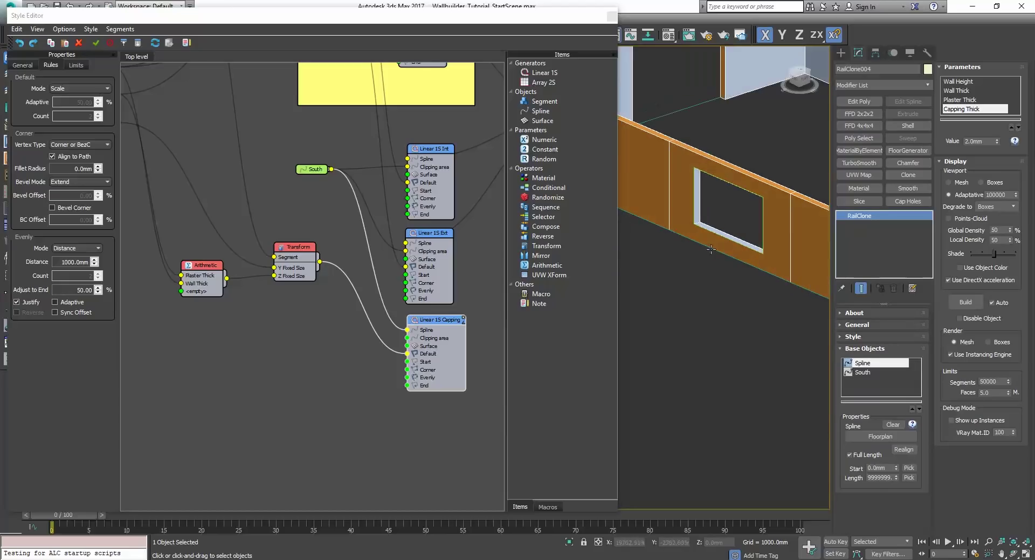
scroll(700, 263, up, 2)
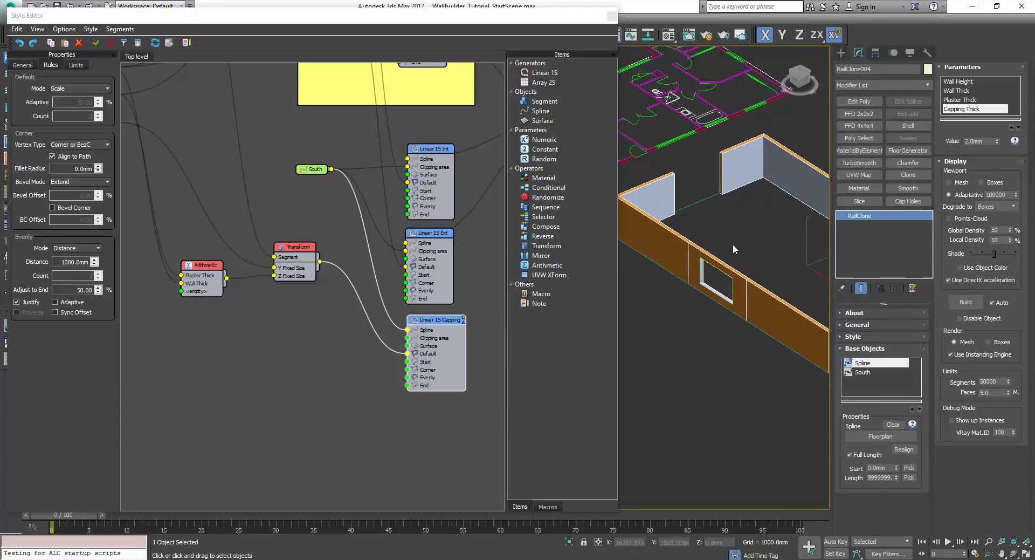
scroll(707, 258, down, 1)
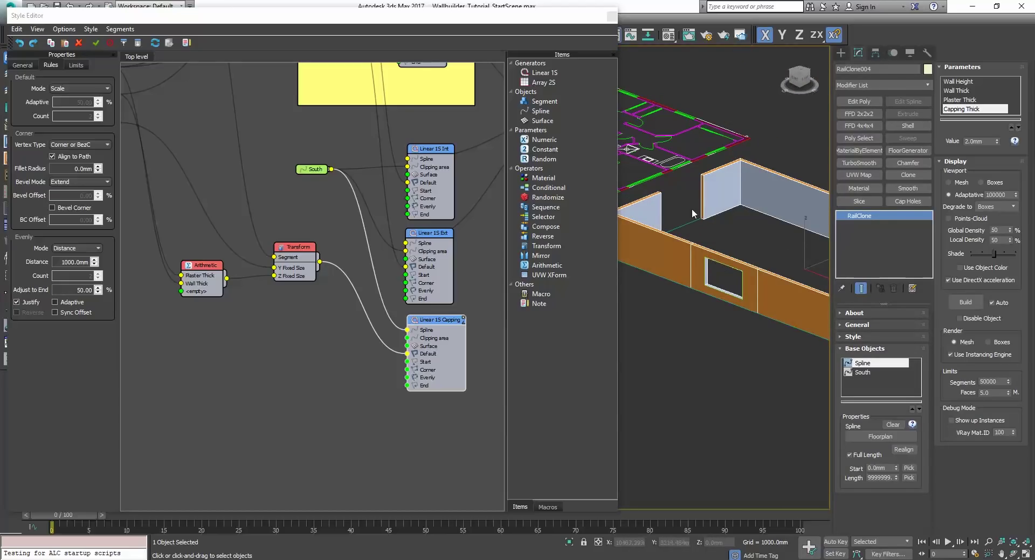
click(688, 223)
key(2)
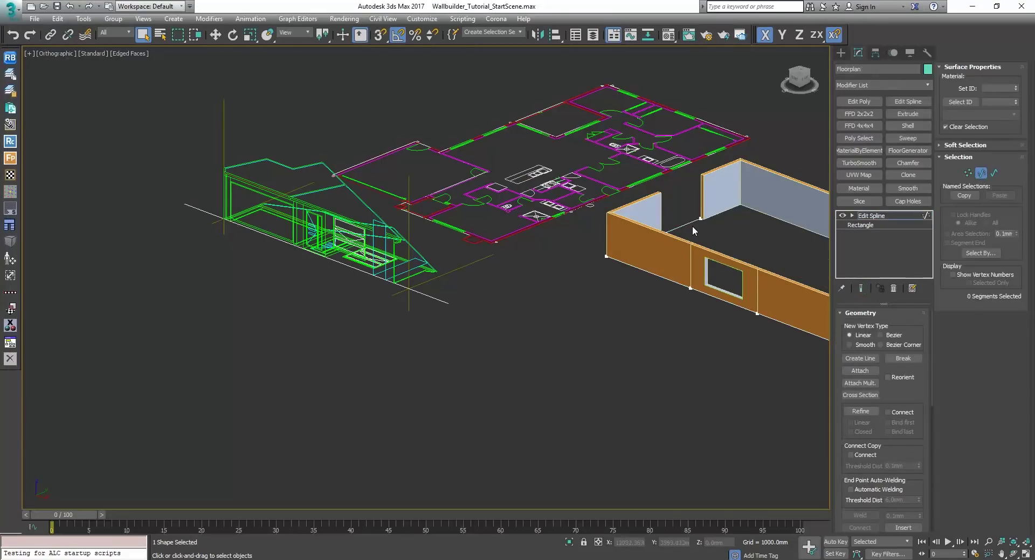
click(691, 223)
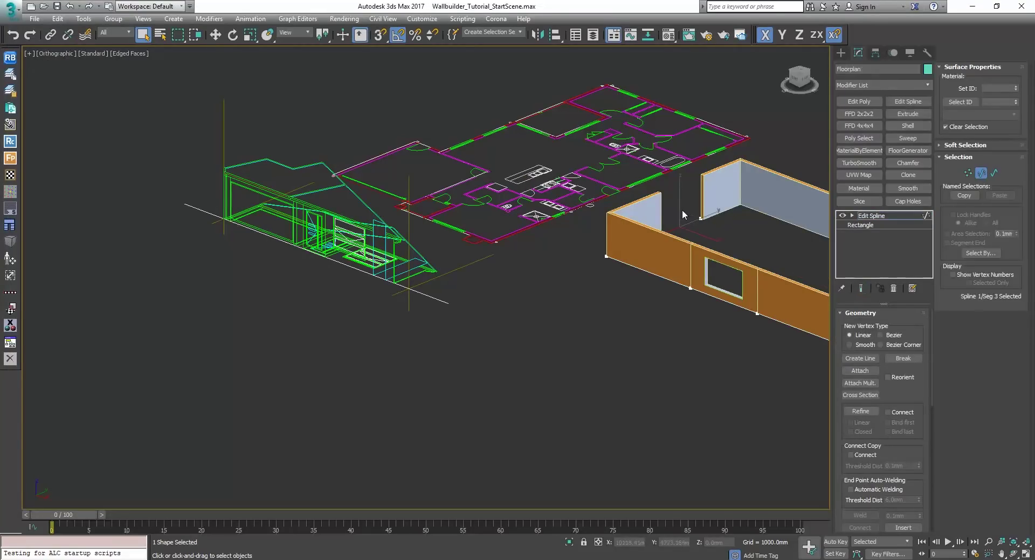
click(981, 173)
scroll(627, 236, up, 5)
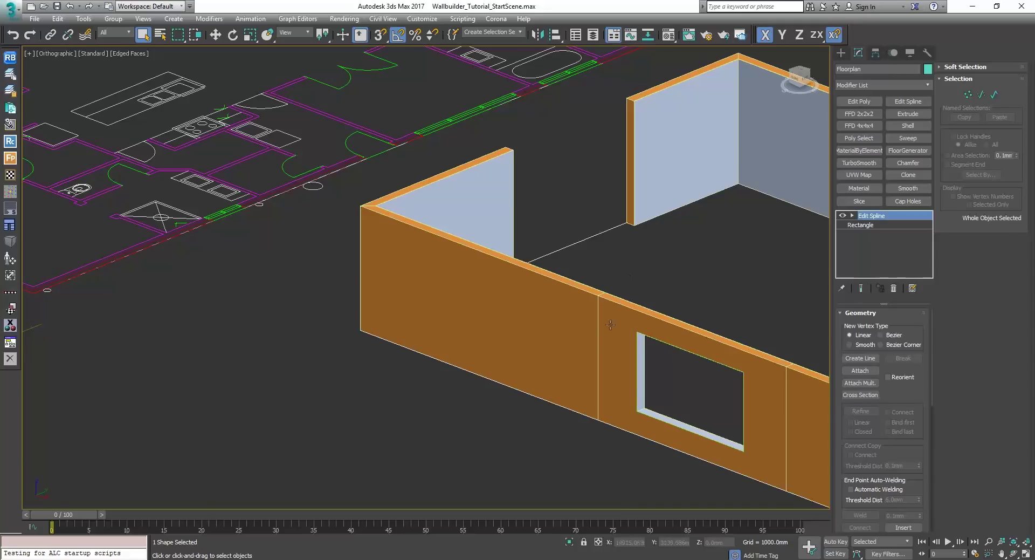
Step: Reselect the RailClone wall and tidy its graph by moving the Arithmetic, capping Transform and Linear 1S Capping nodes closer to their neighbours
click(604, 320)
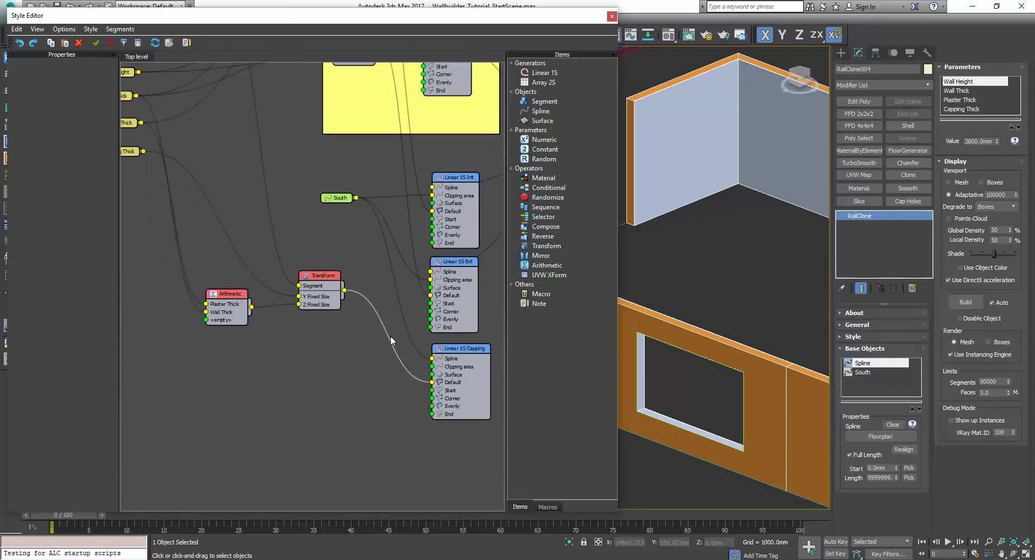
drag(281, 311, 268, 272)
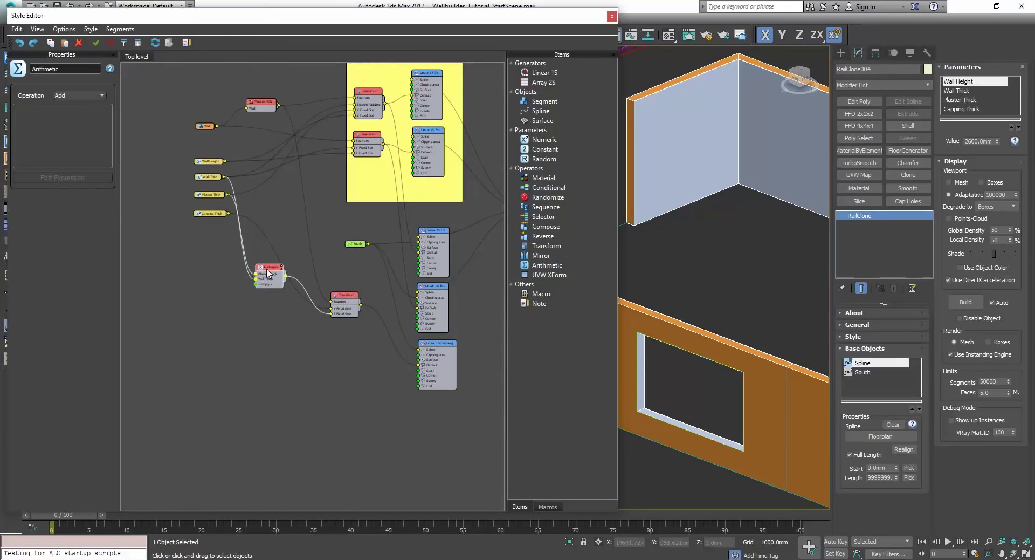
drag(337, 295, 303, 241)
drag(268, 273, 270, 263)
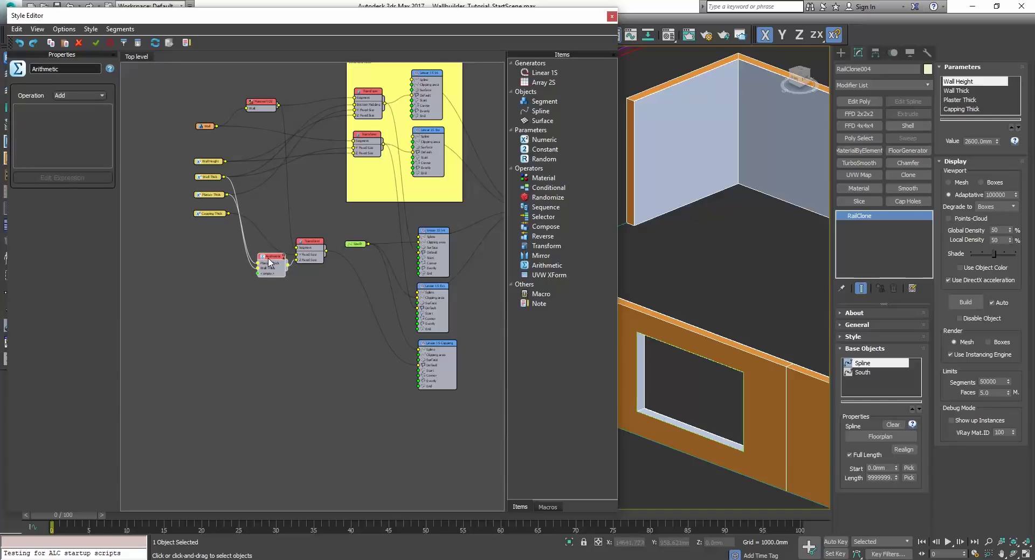
scroll(374, 258, up, 2)
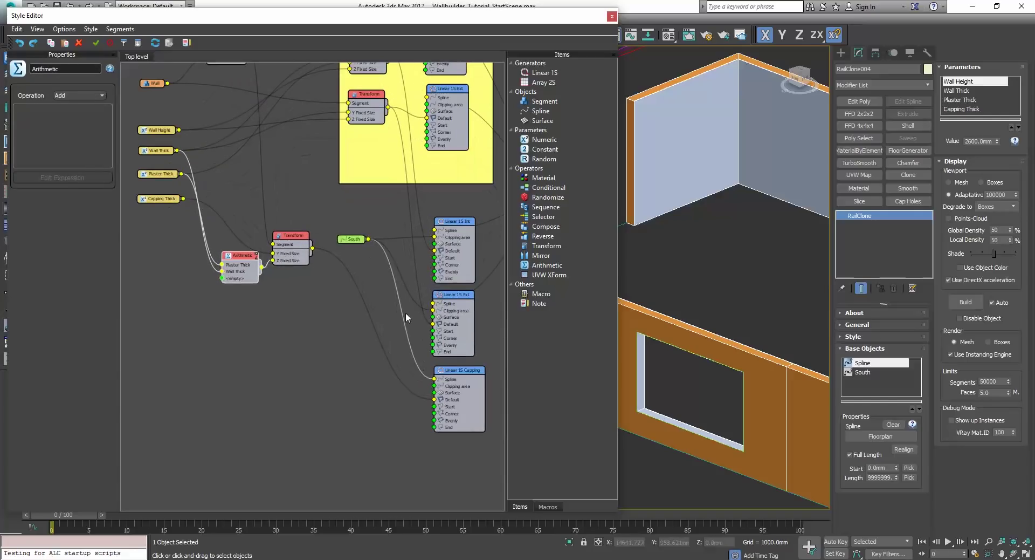
click(466, 369)
drag(465, 368, 461, 366)
drag(300, 234, 293, 223)
drag(240, 255, 229, 245)
click(349, 217)
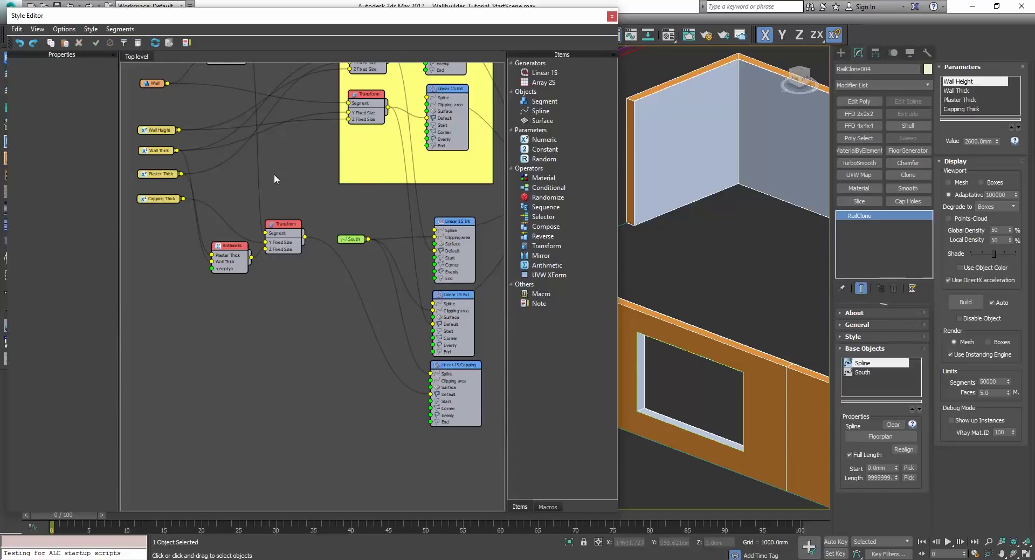
Step: Duplicate the yellow Wall Main note and place the copy behind the Linear 1S Int, Ext and Capping generators of the South window section
drag(541, 293, 497, 278)
click(369, 182)
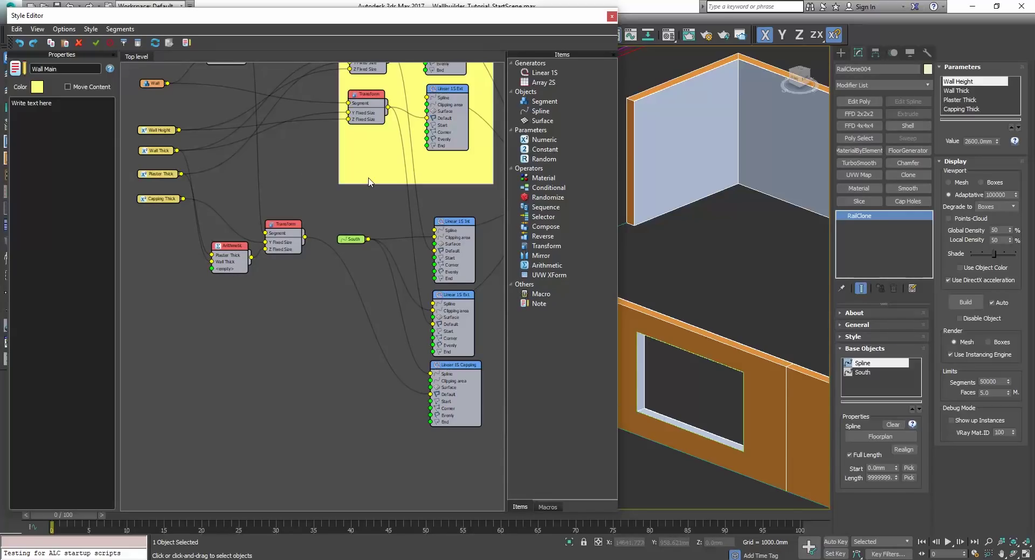
key(ctrl+v)
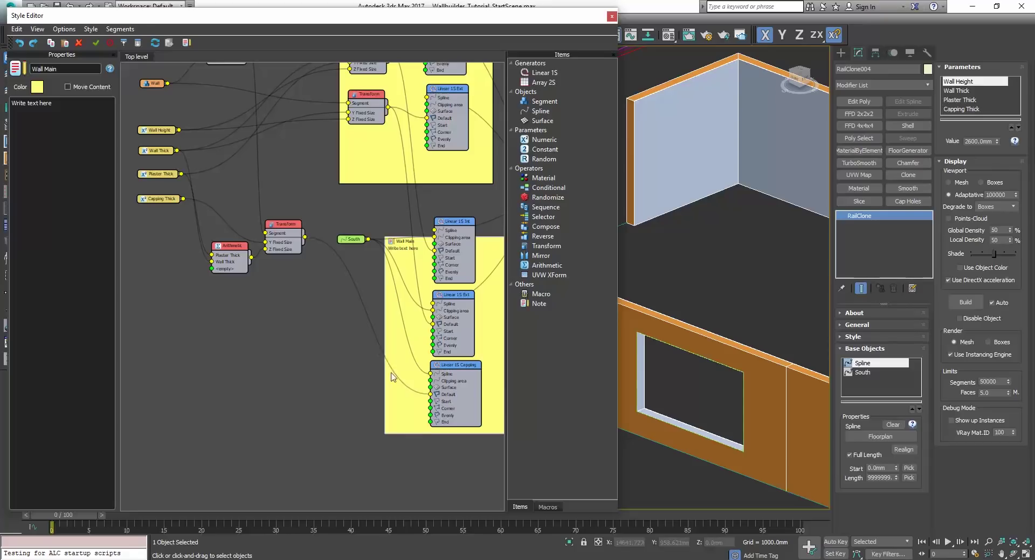
Step: Move and enlarge the duplicated note so it encloses the South spline and the Linear 1S Int, Ext and Capping generators
click(364, 333)
middle_drag(491, 259, 410, 263)
drag(417, 250, 369, 221)
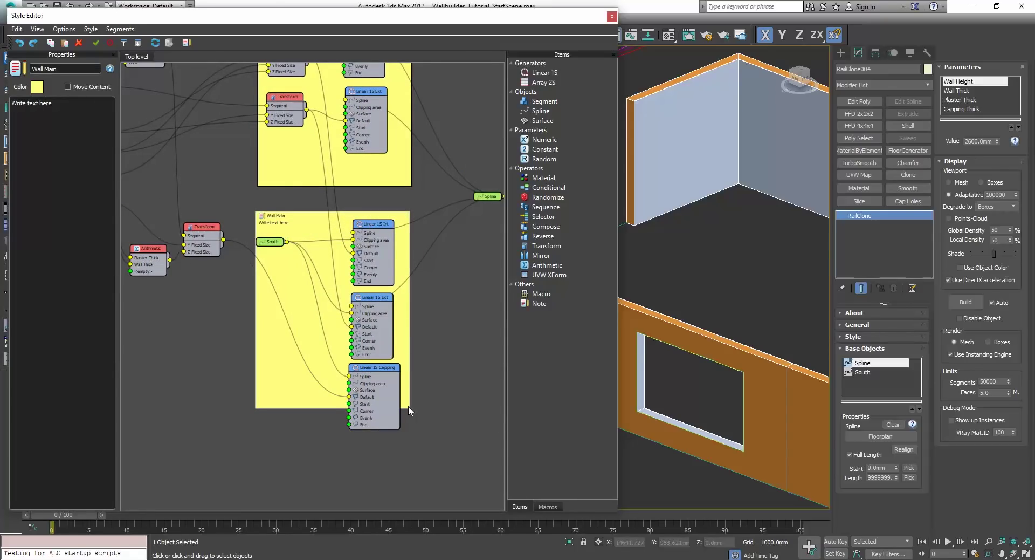
drag(404, 409, 404, 436)
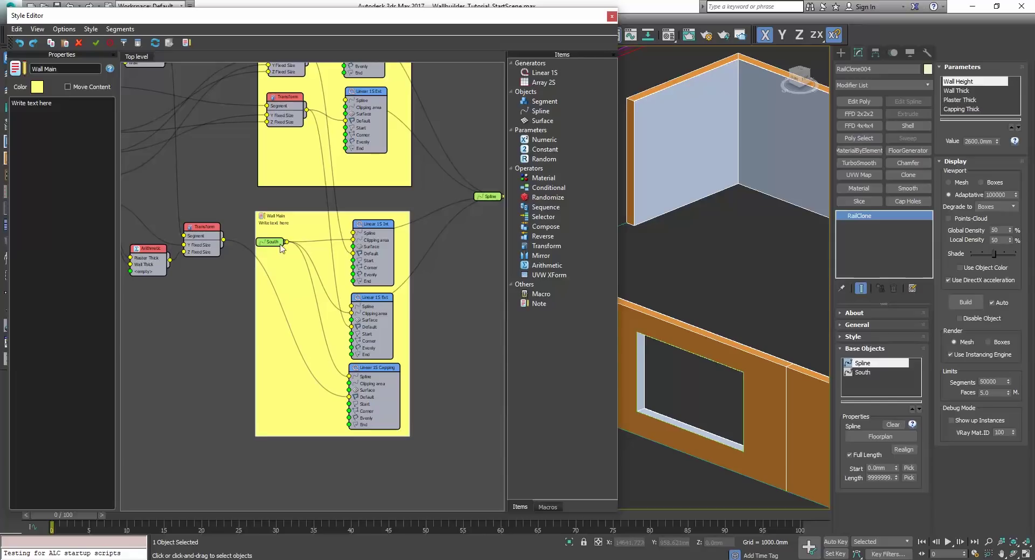
Step: Rename the duplicated note as Material ID#5 and enable Move Content for it
drag(59, 69, 3, 48)
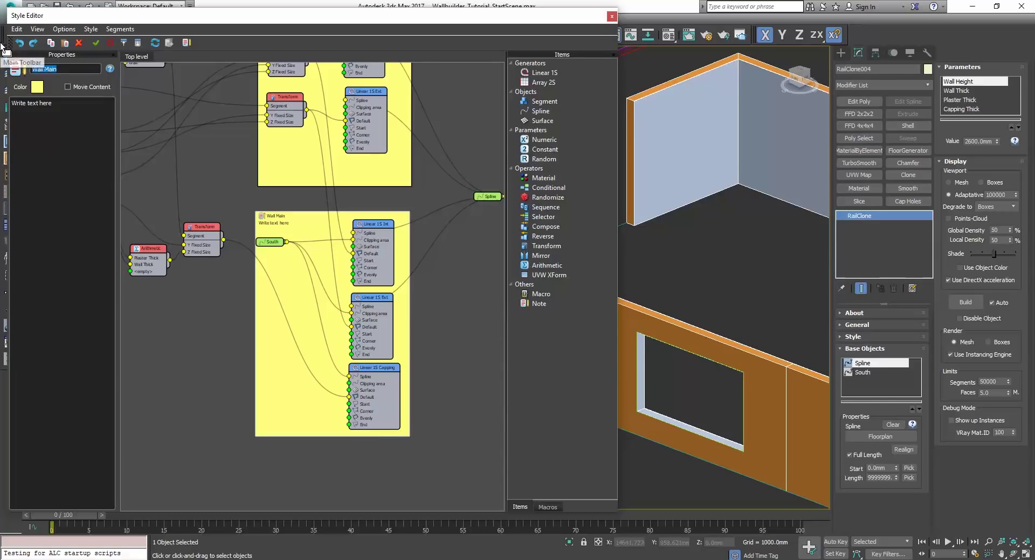
text(Material ID#5)
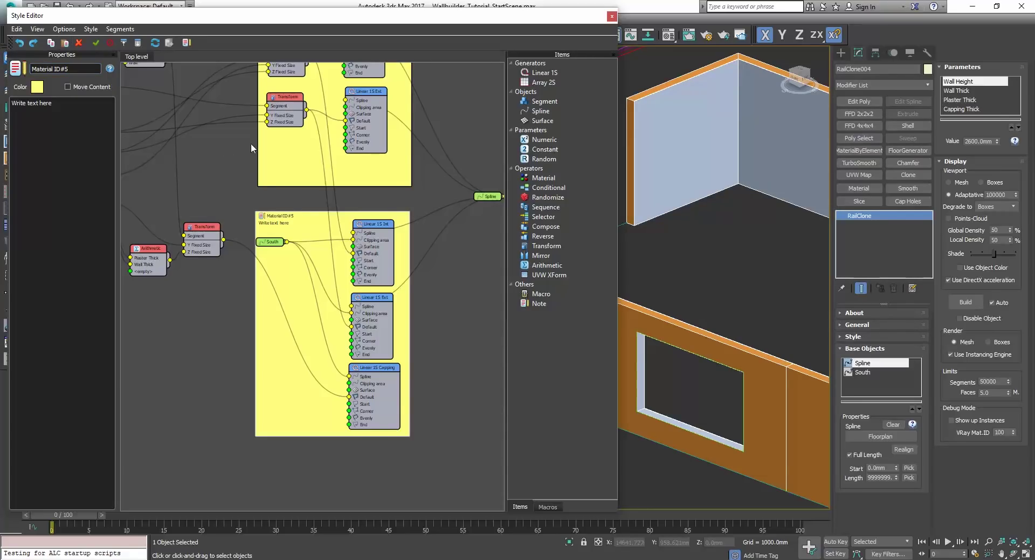
middle_drag(251, 143, 268, 101)
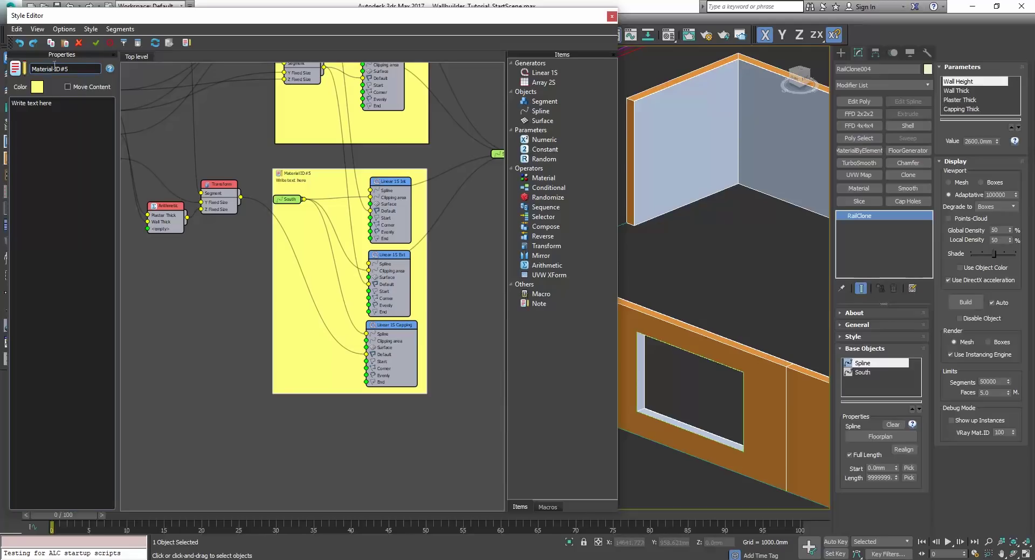
middle_drag(324, 376, 326, 266)
middle_drag(317, 194, 297, 297)
drag(295, 175, 294, 176)
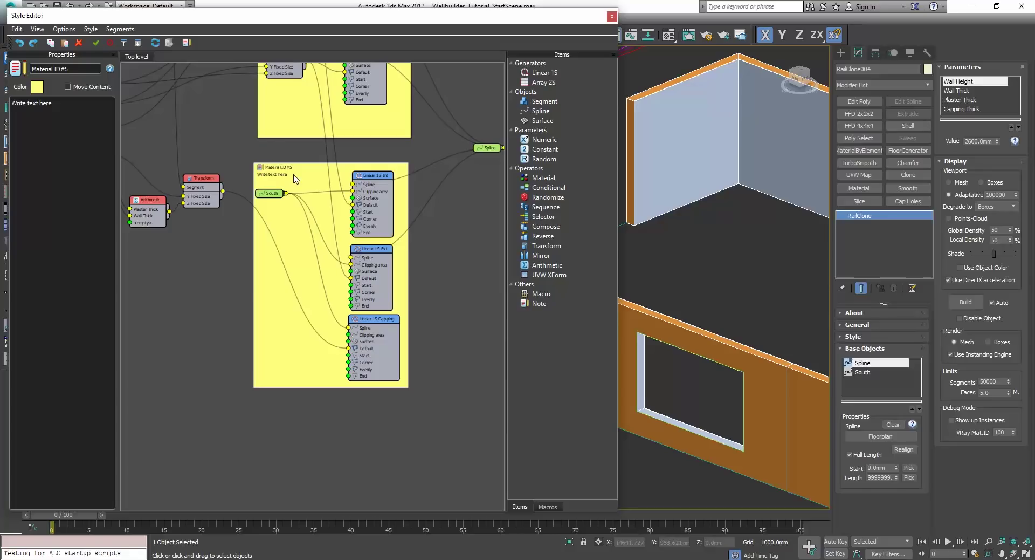
click(81, 88)
Step: Duplicate the Material ID#5 note with its South spline and three generators, placing the copy beneath and renaming the copied note Material ID#2
drag(426, 380, 413, 407)
scroll(445, 354, down, 3)
scroll(438, 202, down, 1)
click(345, 231)
mouse_move(422, 367)
middle_down()
mouse_move(439, 203)
mouse_move(424, 348)
middle_up()
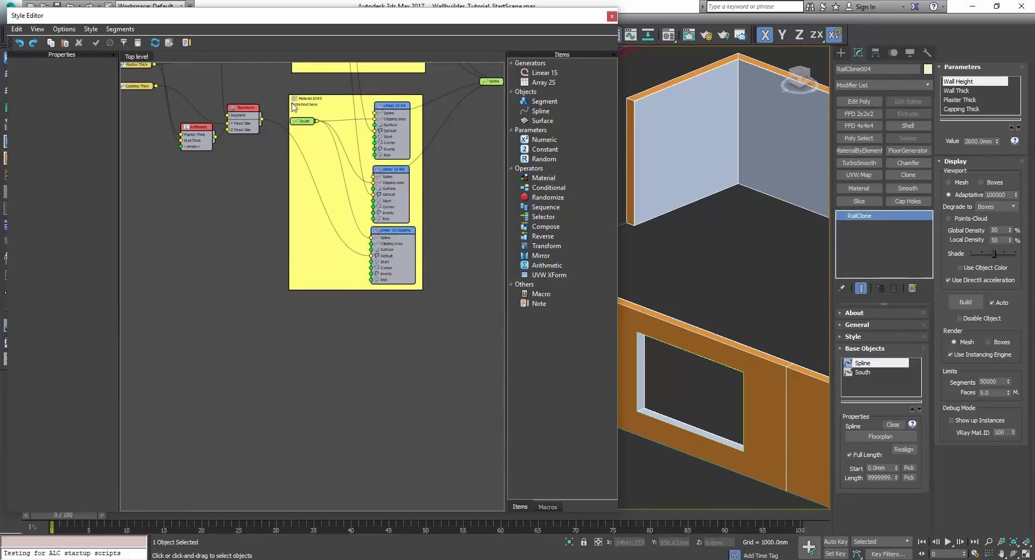
drag(274, 84, 438, 285)
middle_drag(373, 384, 361, 218)
key(ctrl+v)
drag(363, 184, 327, 152)
scroll(253, 162, up, 3)
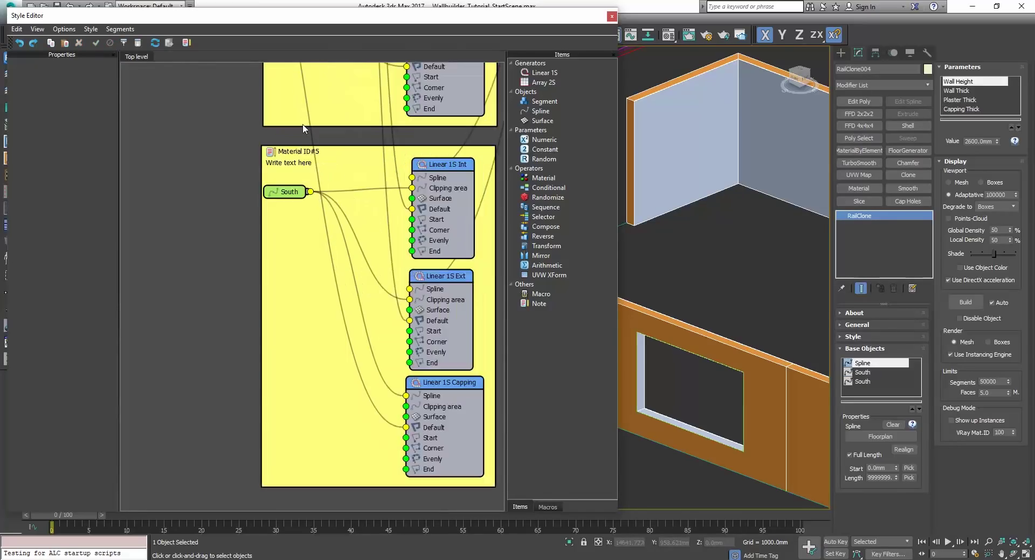
click(303, 168)
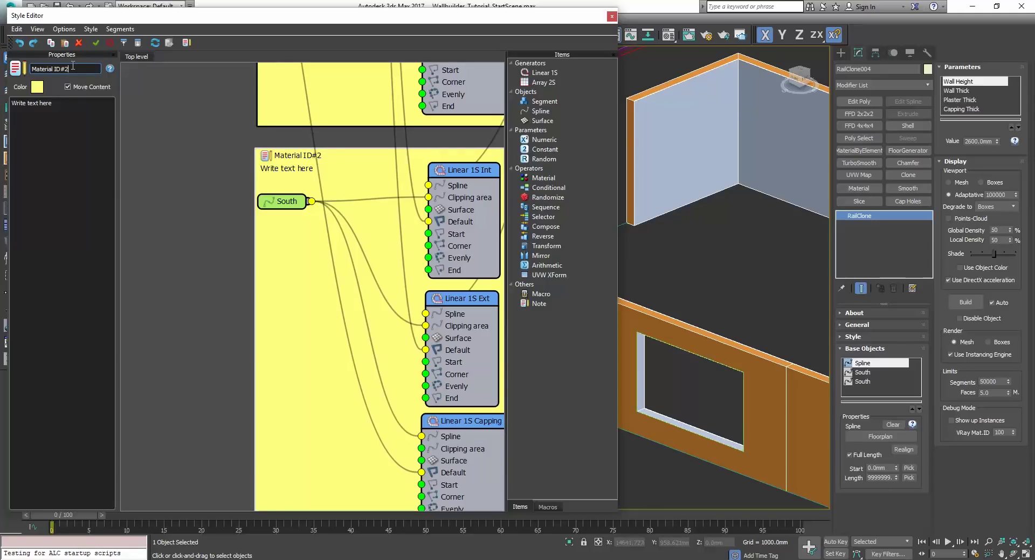
Step: Recolour both the Material ID#5 and Material ID#2 notes light cyan
click(286, 108)
click(37, 87)
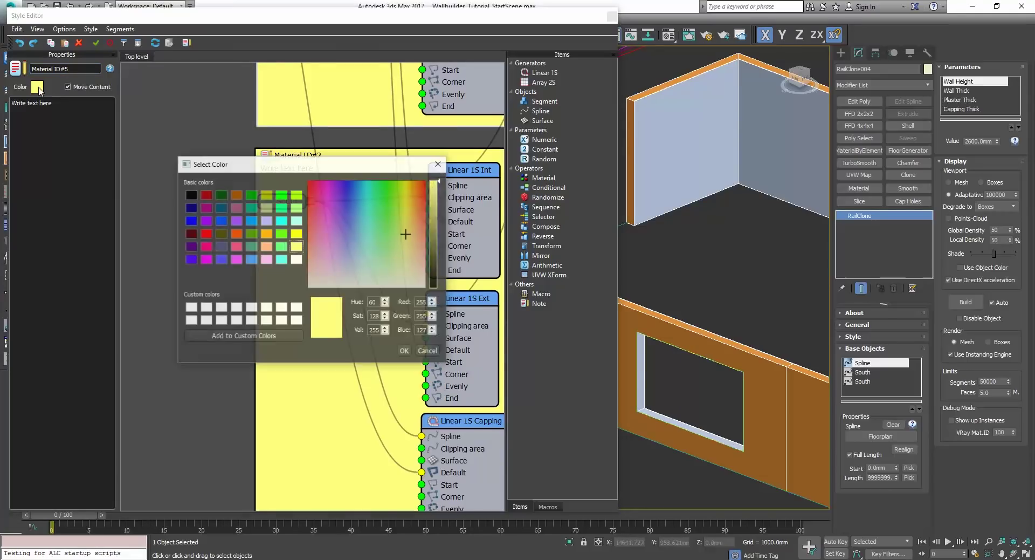
click(296, 221)
click(405, 351)
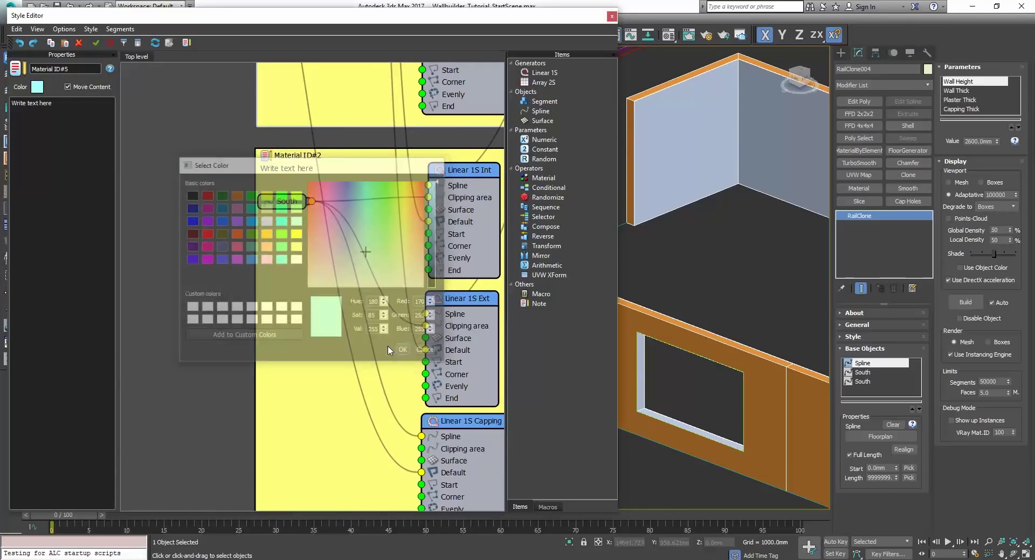
click(289, 259)
click(36, 88)
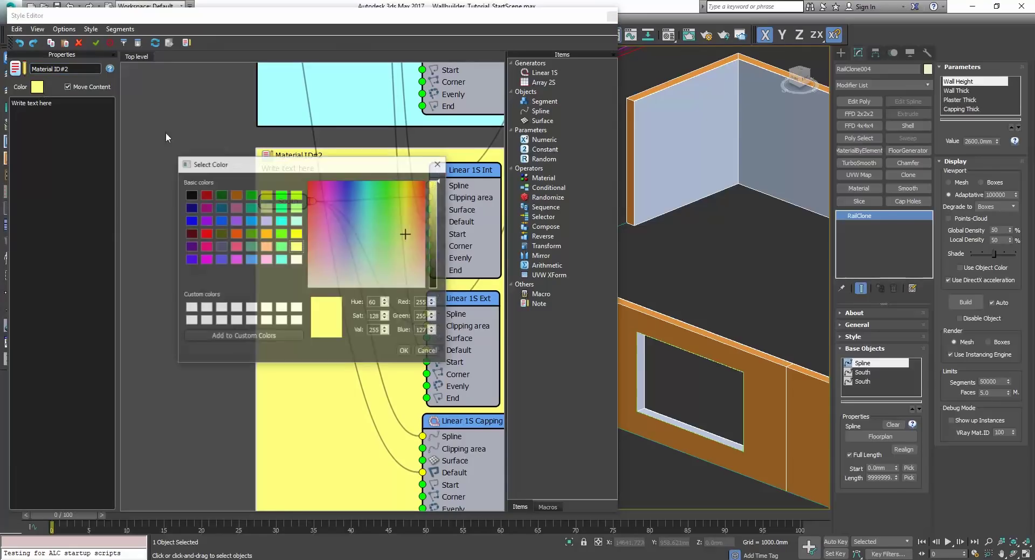
click(301, 223)
click(406, 351)
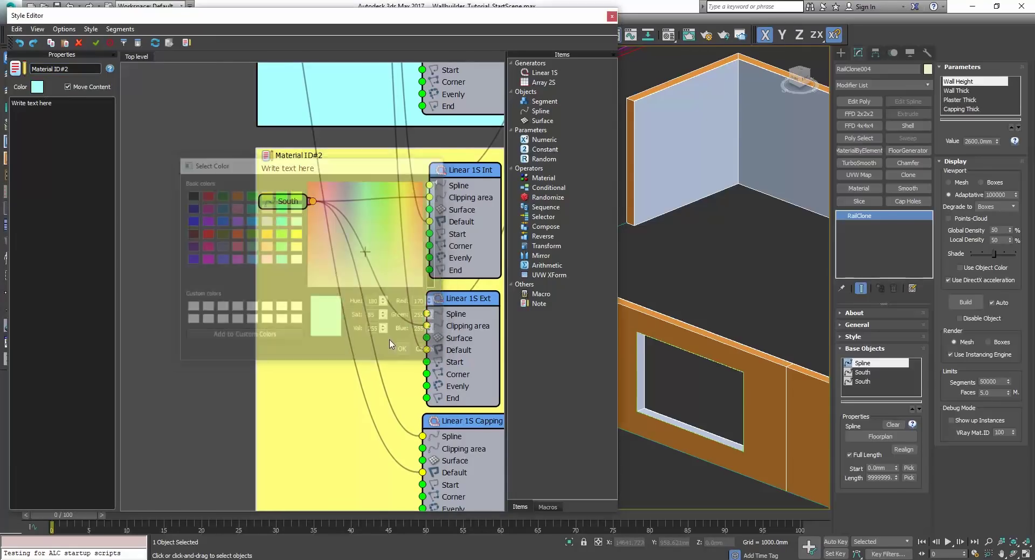
Step: Replace the Material ID#2 note's text with "This is the West facing Wall ID 2"
scroll(311, 246, down, 5)
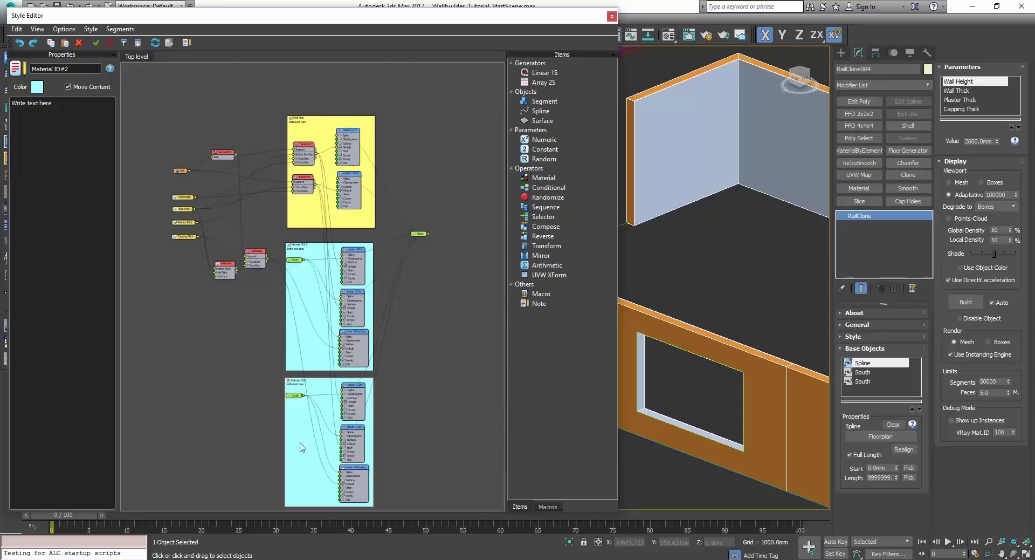
scroll(303, 292, up, 5)
scroll(312, 210, down, 2)
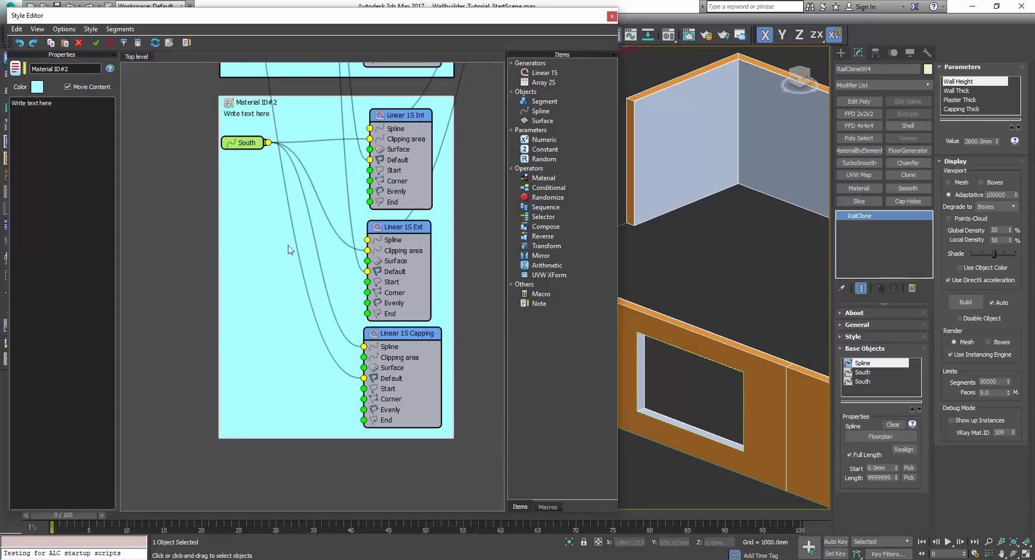
drag(99, 111, 8, 112)
text(This is the West facing W)
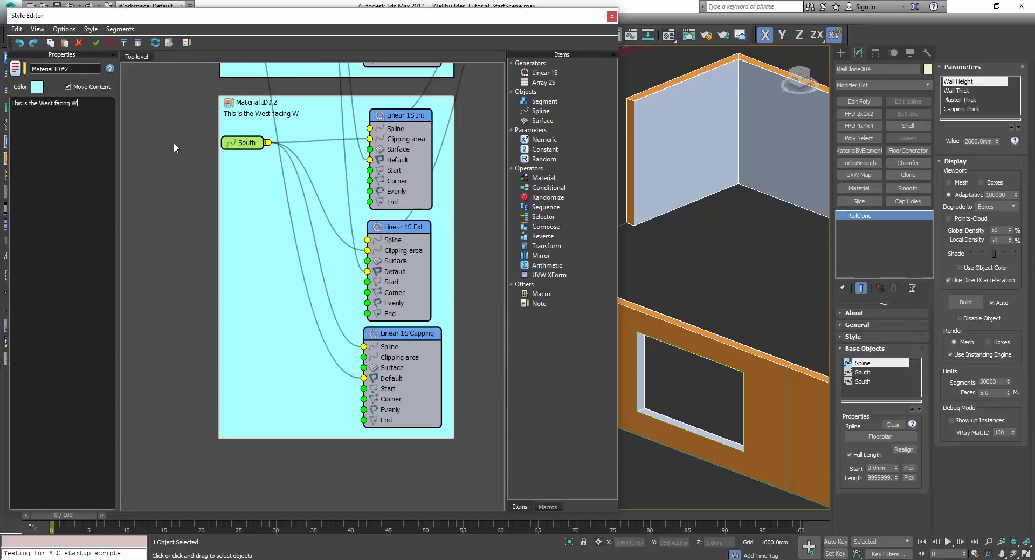
text(all ID 2)
middle_drag(221, 121, 223, 194)
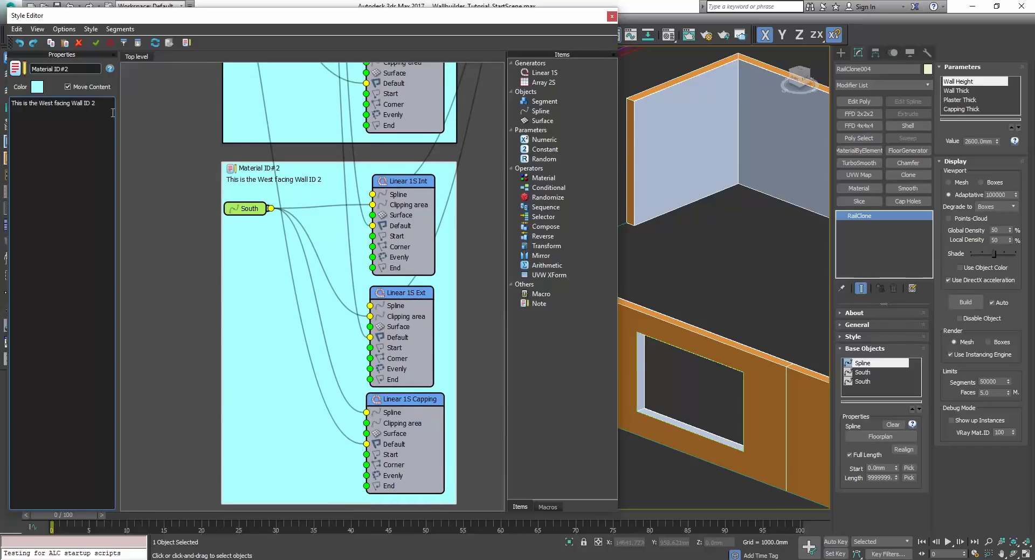
Step: Copy the Material ID#2 description into the Material ID#5 note and change it to "This is the South facing Wall ID 5"
drag(96, 103, 5, 106)
key(ctrl+c)
middle_drag(305, 112, 290, 262)
click(271, 198)
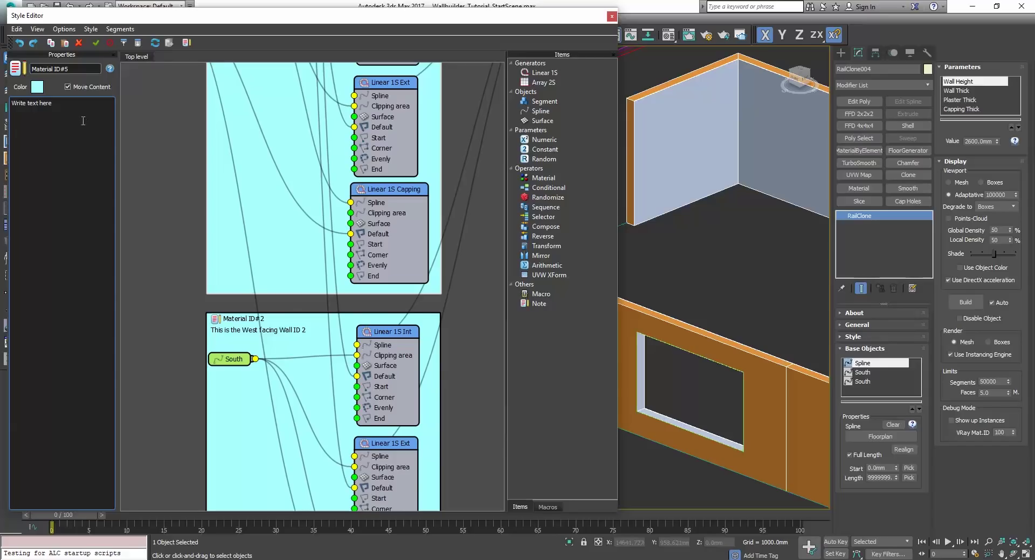
key(ctrl+a)
key(ctrl+v)
double_click(46, 102)
text(South)
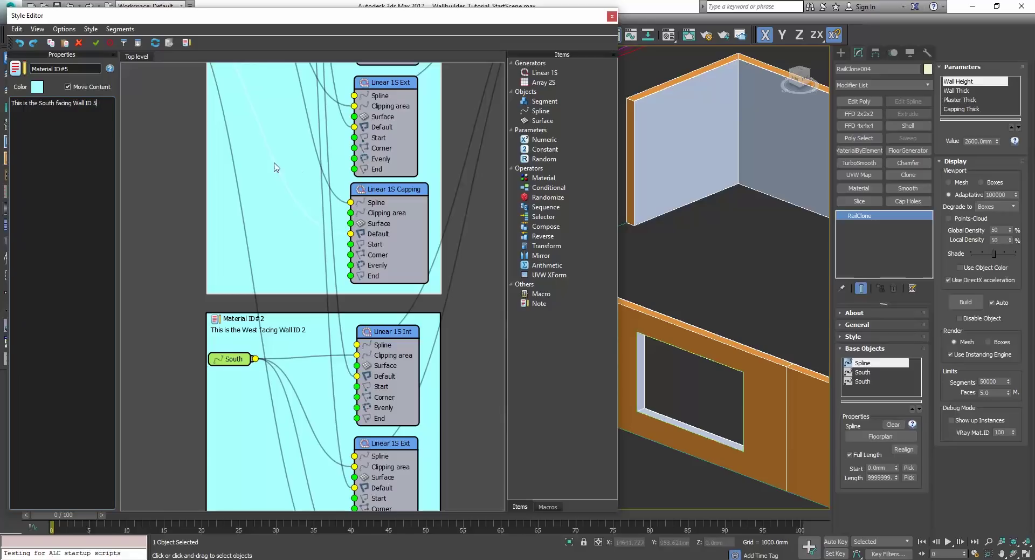
Step: Rename the South spline node in the Material ID#2 section as West
scroll(275, 167, down, 4)
middle_drag(274, 168, 255, 250)
middle_drag(235, 390, 257, 287)
scroll(257, 287, up, 3)
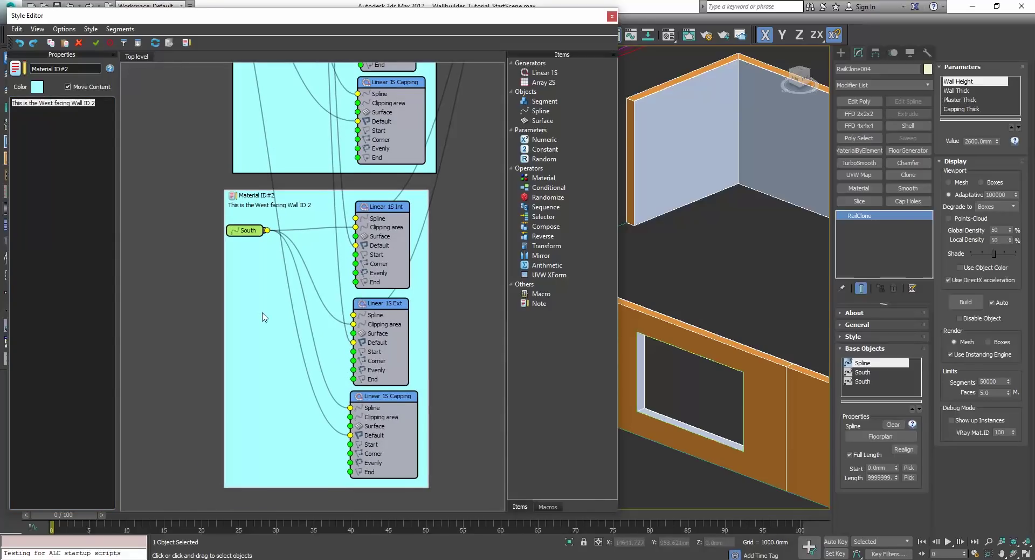
click(215, 249)
click(251, 229)
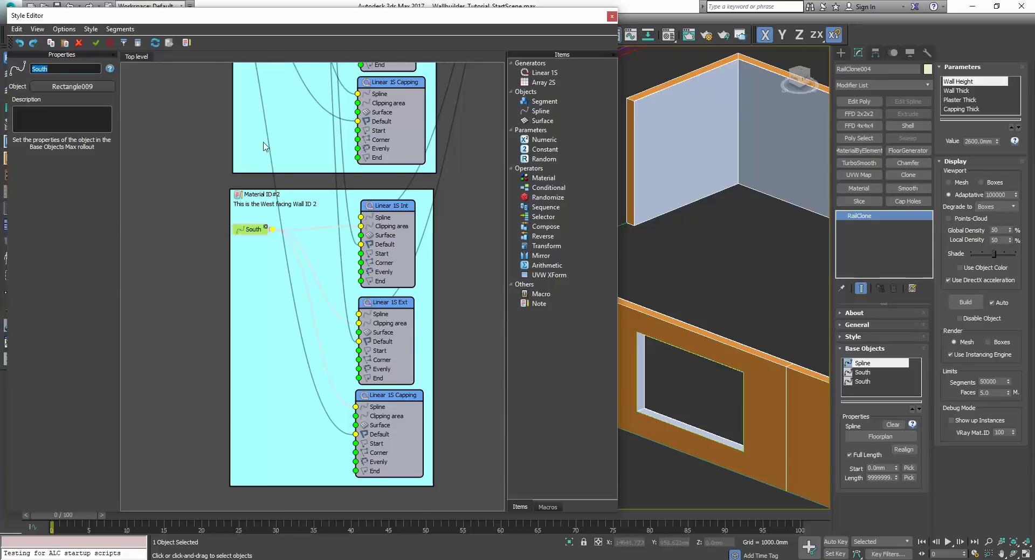
middle_drag(264, 143, 254, 145)
drag(82, 69, 23, 72)
text(West)
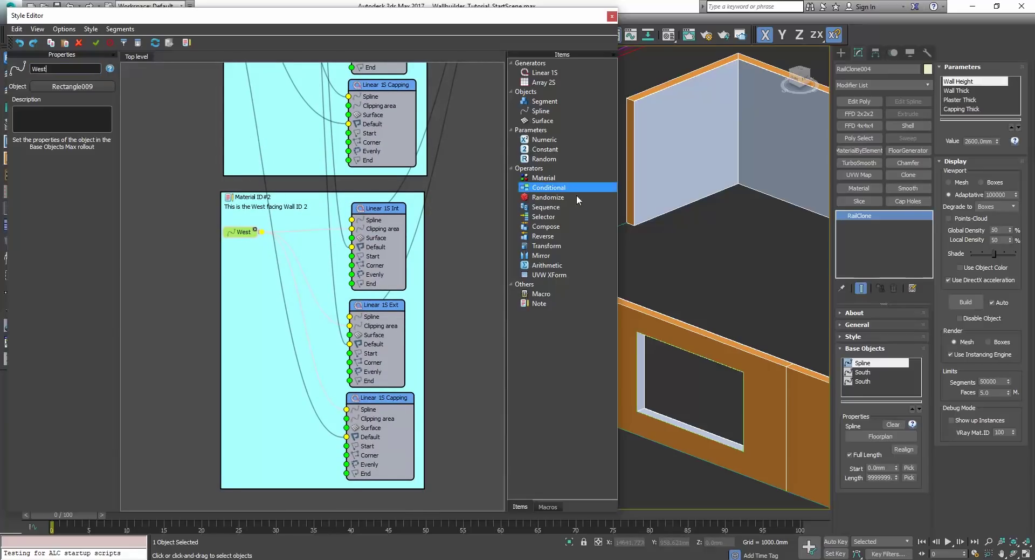
alt+middle_drag(752, 155, 755, 171)
scroll(721, 241, down, 6)
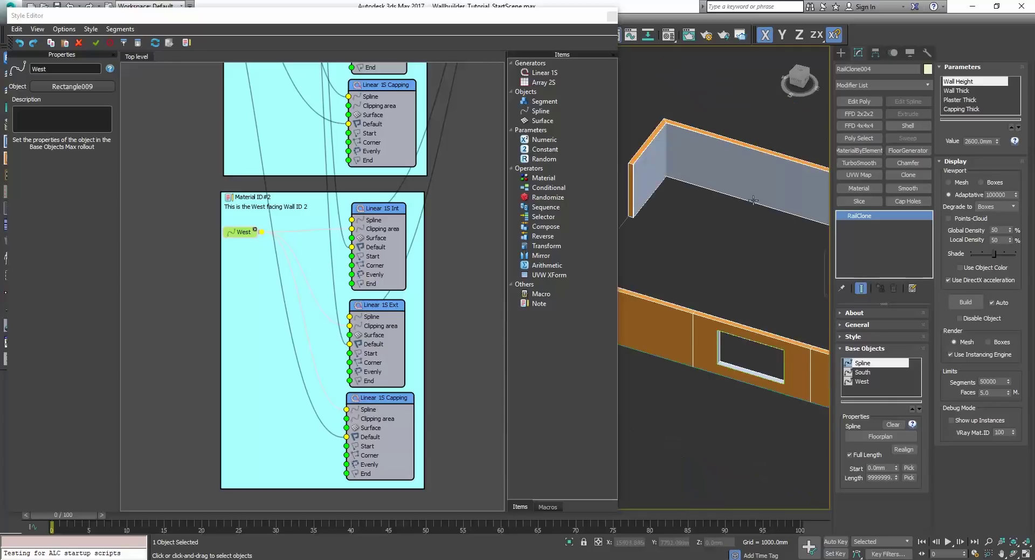
middle_drag(290, 350, 289, 311)
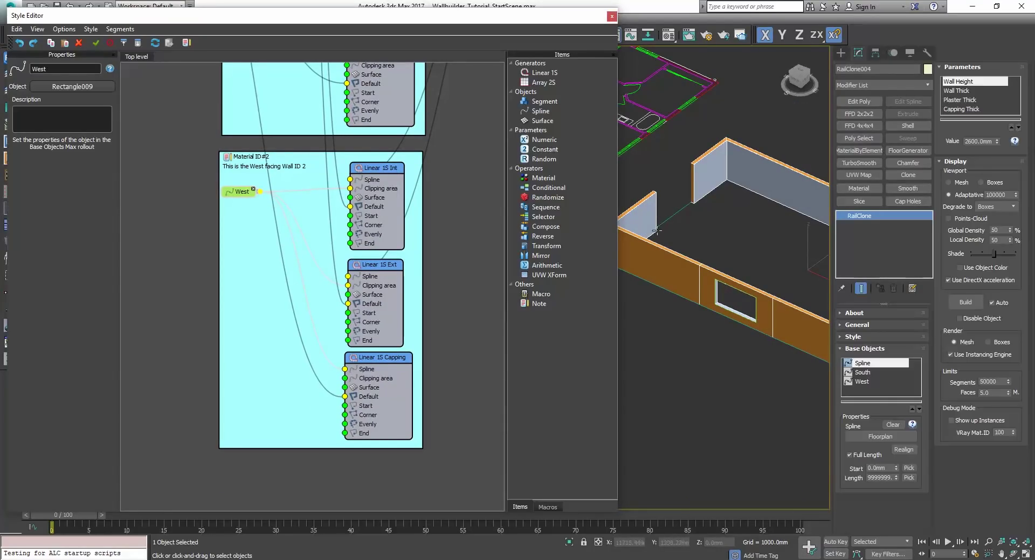
alt+middle_drag(657, 231, 767, 240)
click(842, 53)
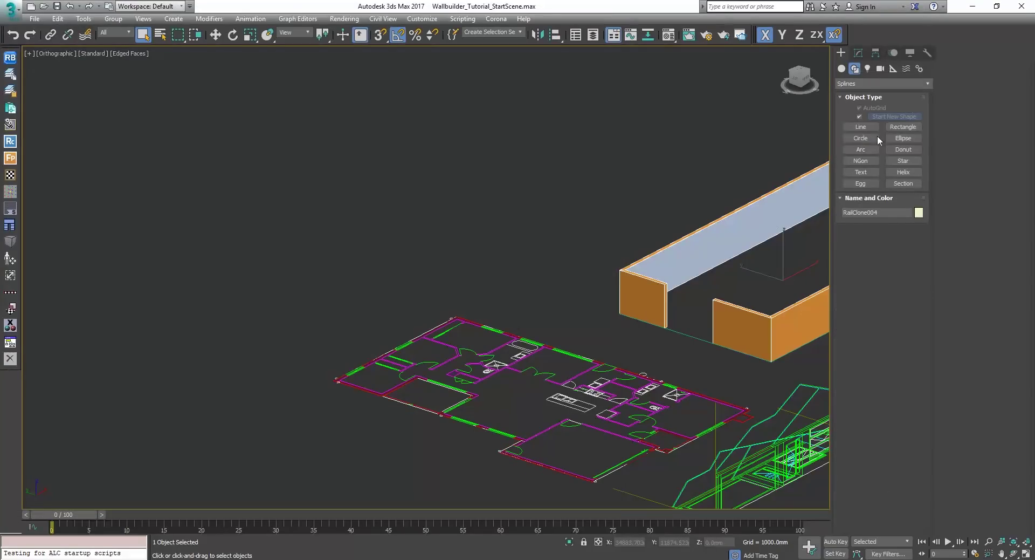
click(903, 127)
scroll(684, 296, up, 4)
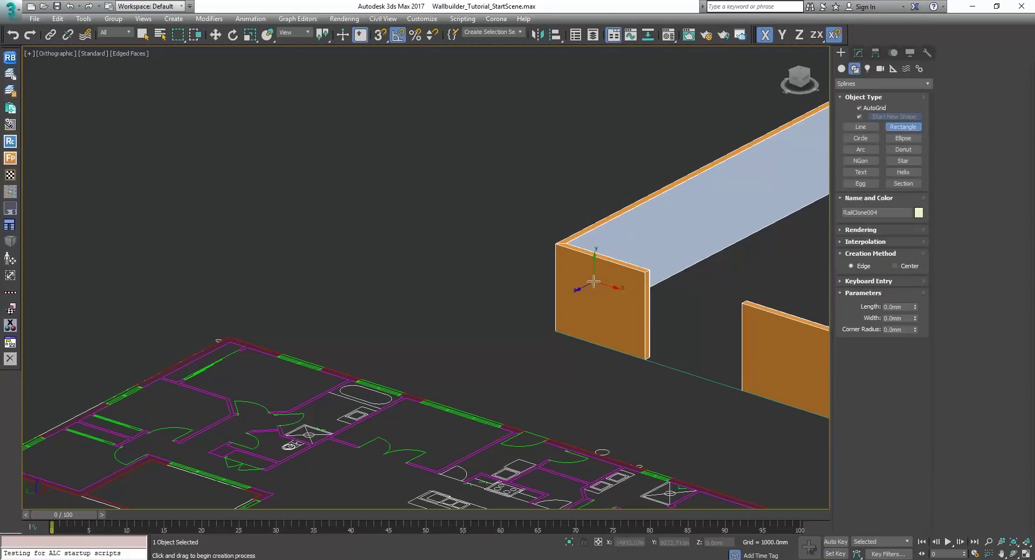
drag(592, 280, 616, 314)
right_click(668, 290)
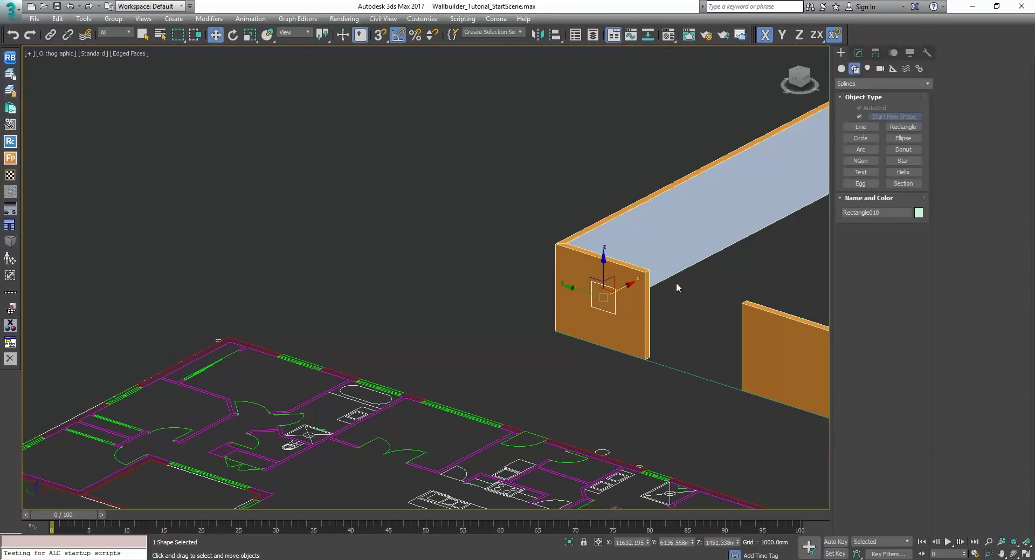
key(Delete)
Step: Draw a small six-sided NGon spline in the end wall's plane and position it in the gap between the walls
click(861, 161)
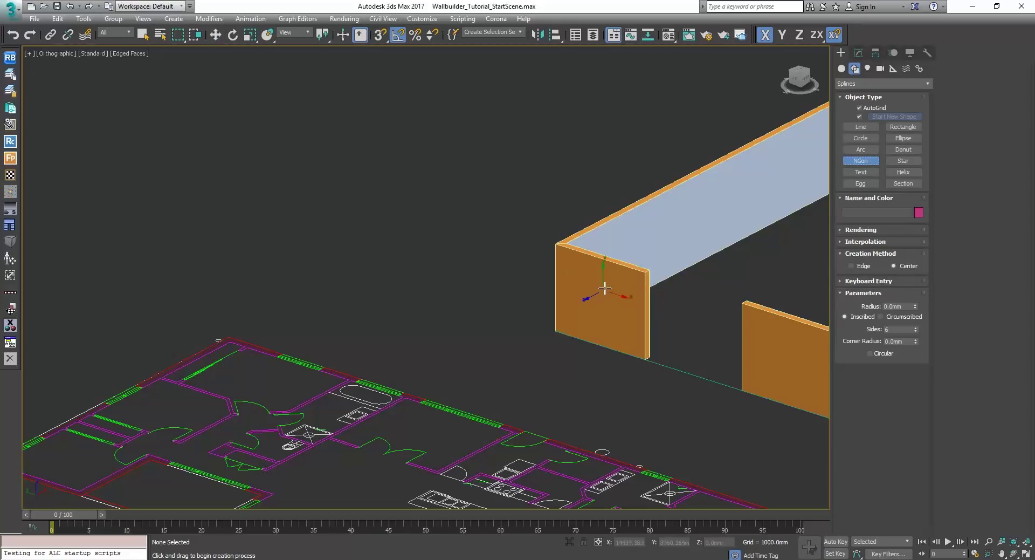
drag(605, 287, 676, 308)
right_click(624, 300)
Step: Reselect the RailClone wall and reopen its parameters and style graph
scroll(716, 303, down, 6)
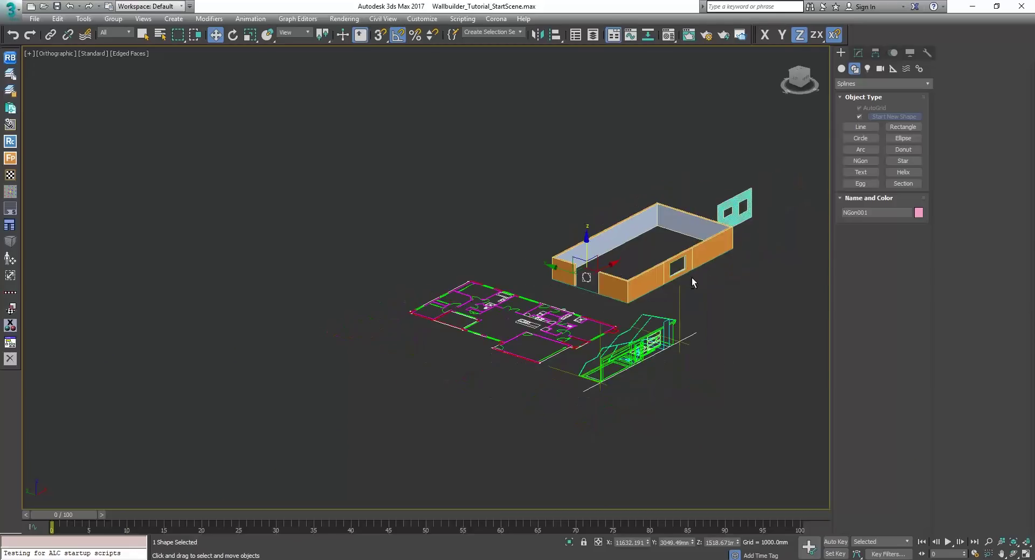
alt+middle_drag(692, 277, 650, 232)
scroll(570, 315, up, 4)
key(q)
click(672, 226)
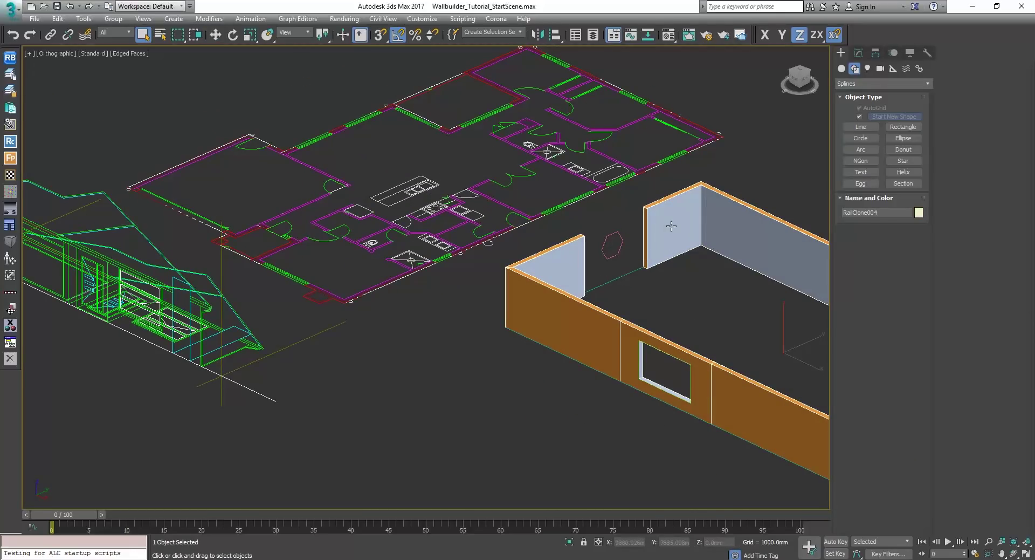
click(854, 53)
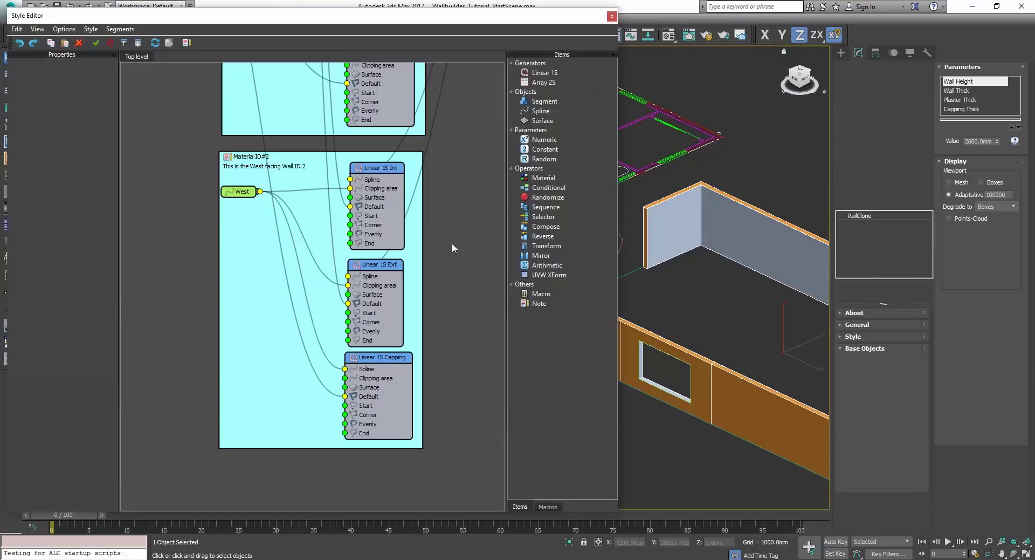
Step: Set the Material ID limit of the West section's Linear 1S Int generator to 2
middle_drag(272, 241, 310, 283)
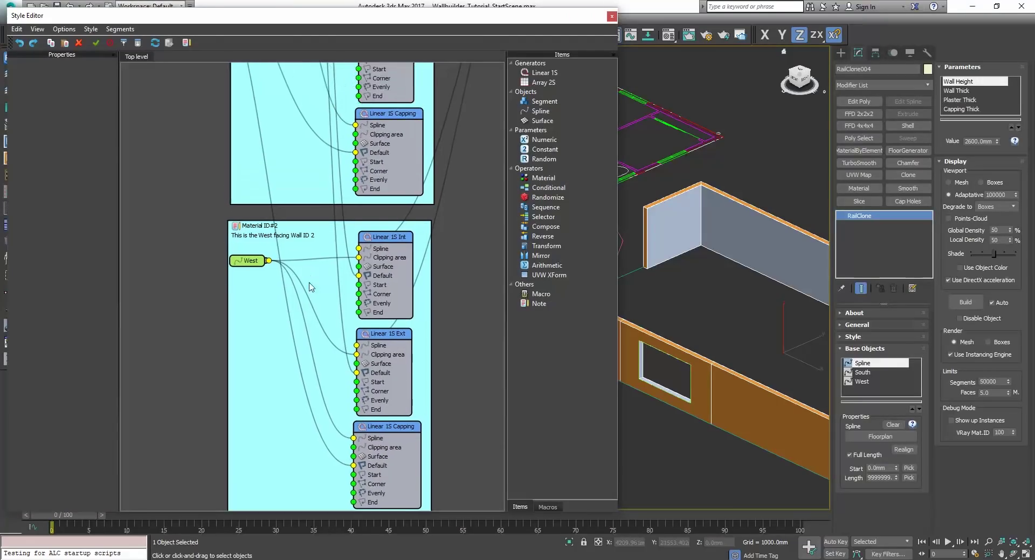
scroll(309, 283, down, 1)
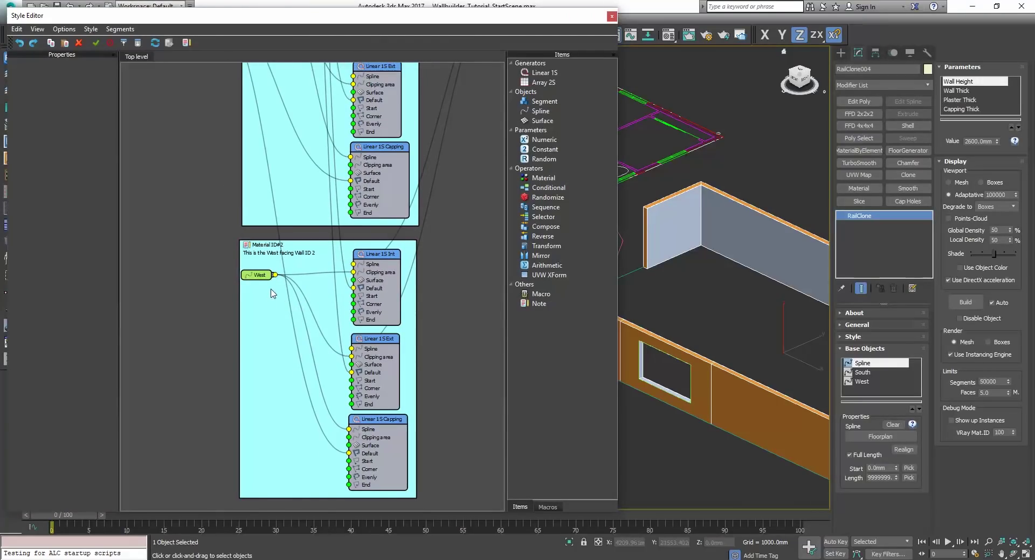
click(385, 261)
click(80, 65)
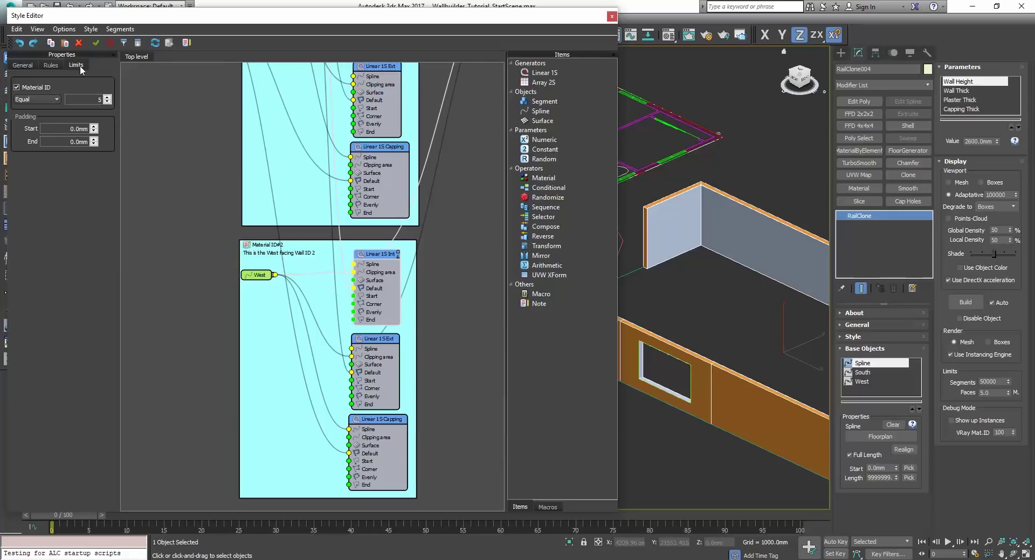
click(108, 100)
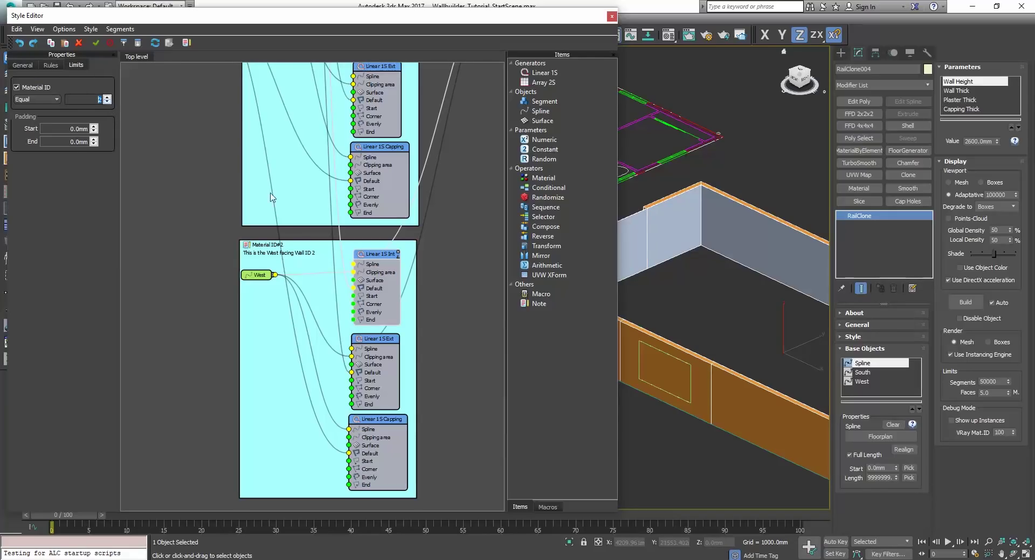
Step: Set the Material ID limit of the West section's Linear 1S Ext generator to 2
click(369, 340)
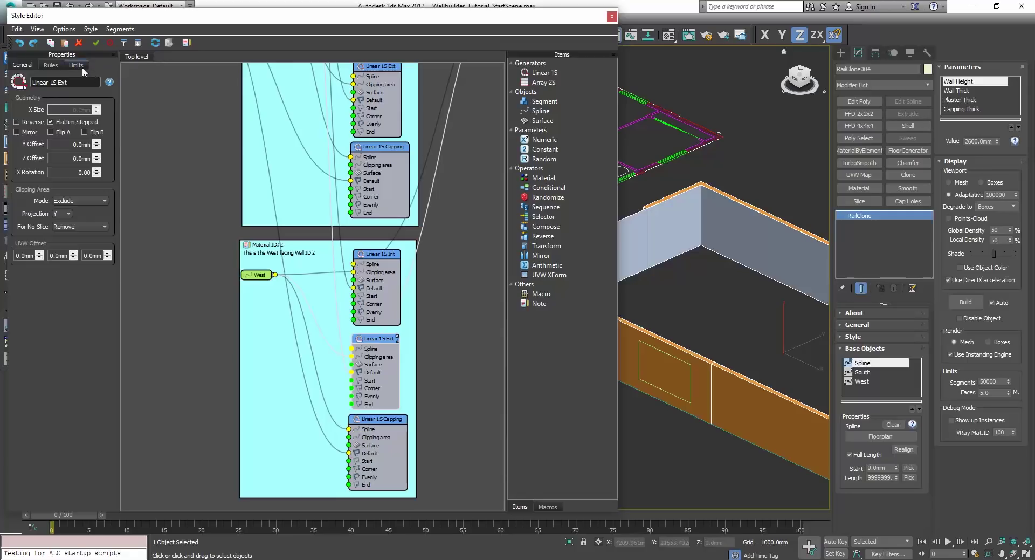
click(76, 65)
click(108, 100)
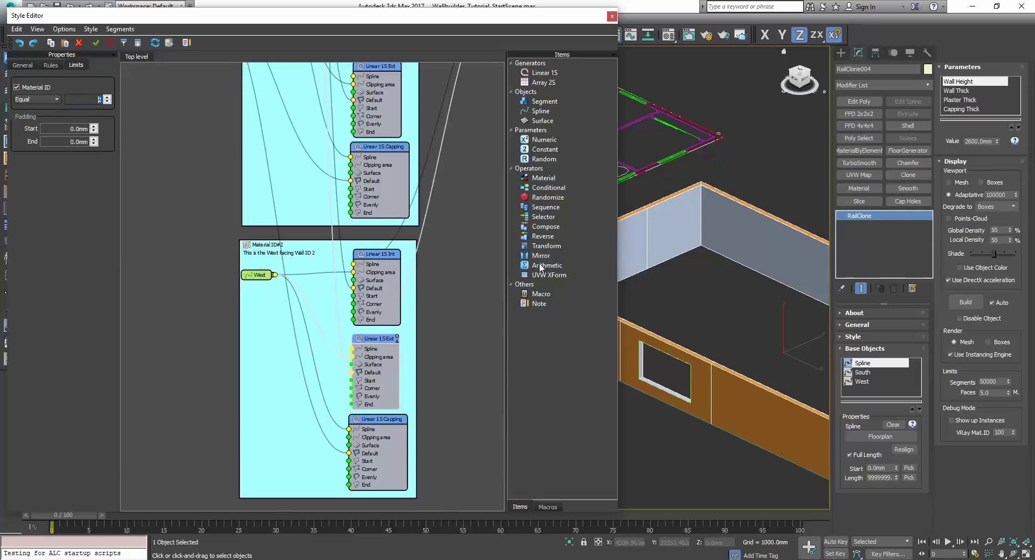
scroll(677, 264, down, 5)
alt+middle_drag(677, 264, 772, 264)
scroll(709, 286, up, 5)
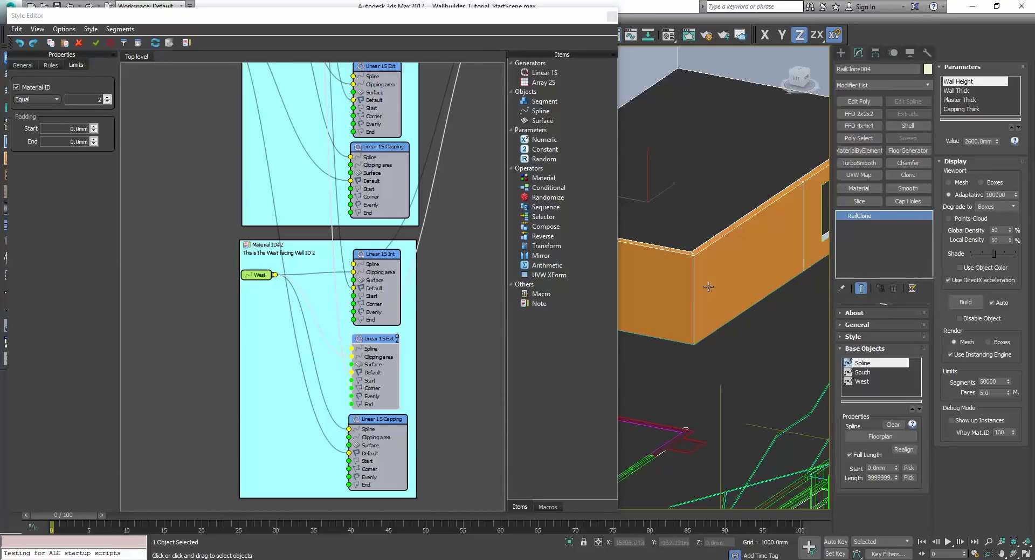
scroll(767, 278, down, 3)
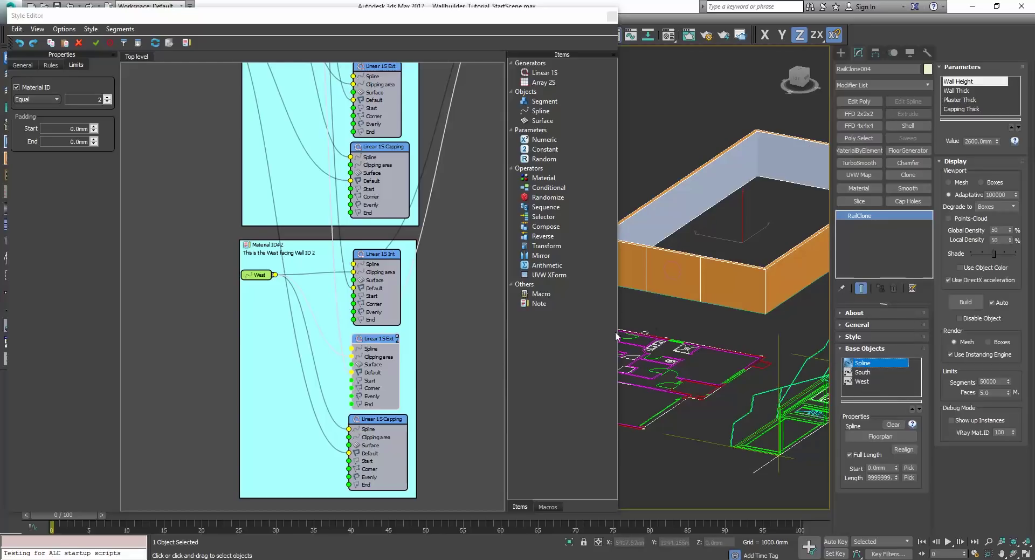
Step: Rename the Spline node that feeds all the generators as Floorplan
middle_drag(402, 293, 370, 371)
scroll(324, 283, down, 6)
scroll(323, 227, up, 4)
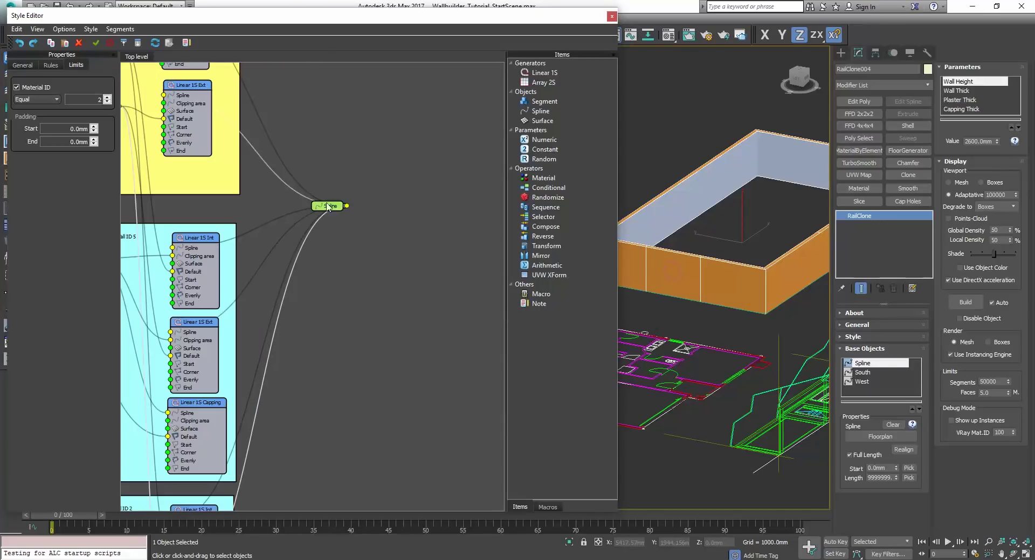
click(327, 206)
double_click(60, 70)
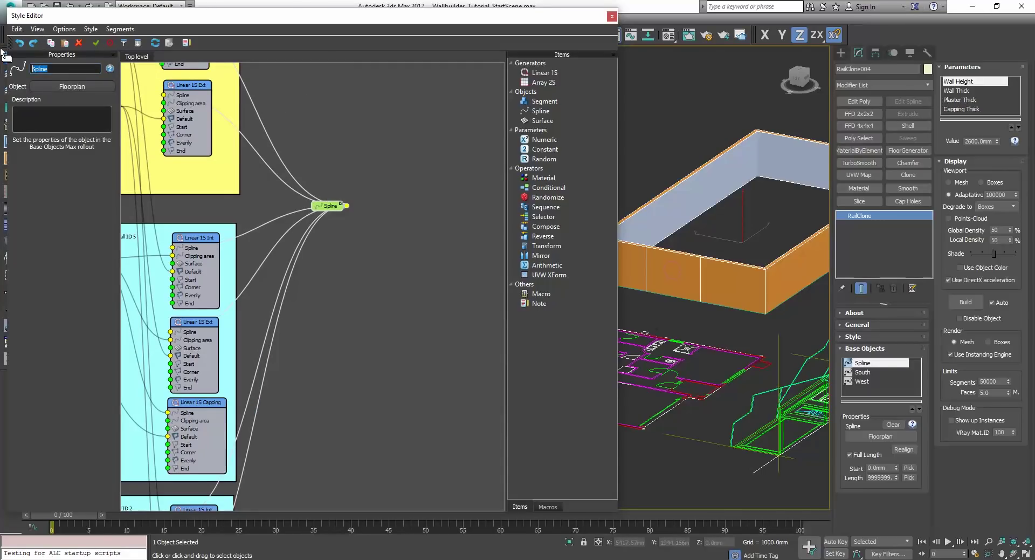
text(Floorplan)
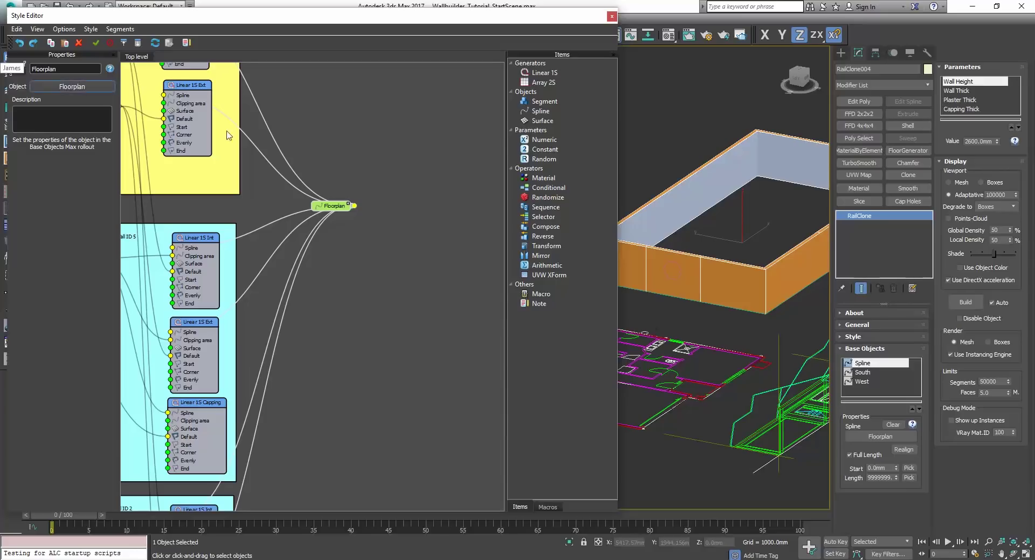
Step: Assign the NGon001 spline in the end wall to the West base object in place of the rectangle
click(871, 366)
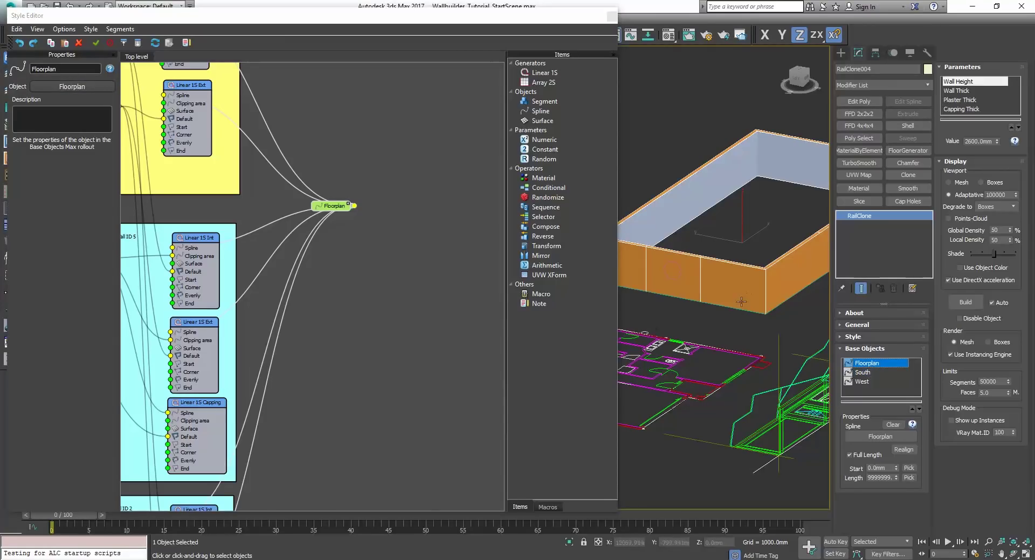
click(863, 372)
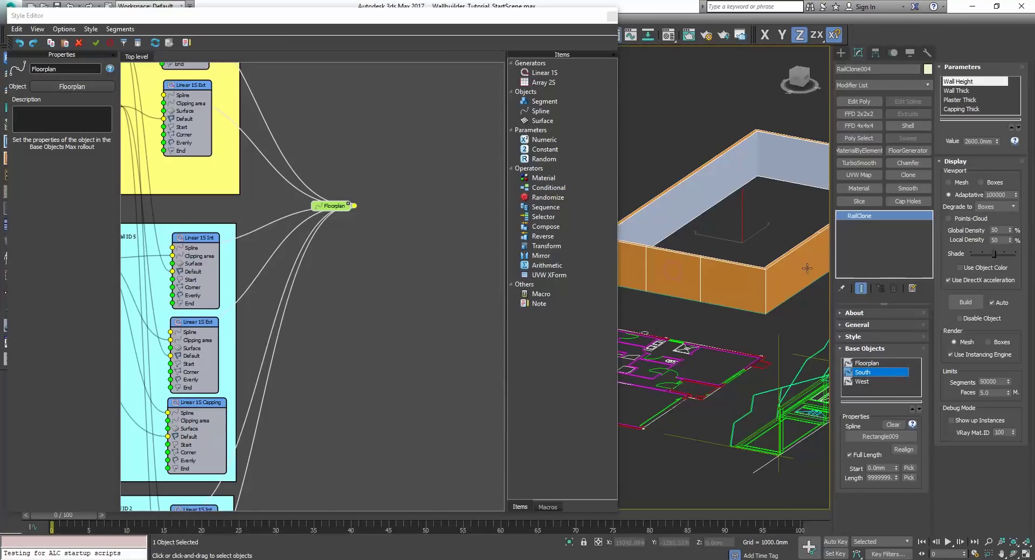
click(874, 381)
click(890, 436)
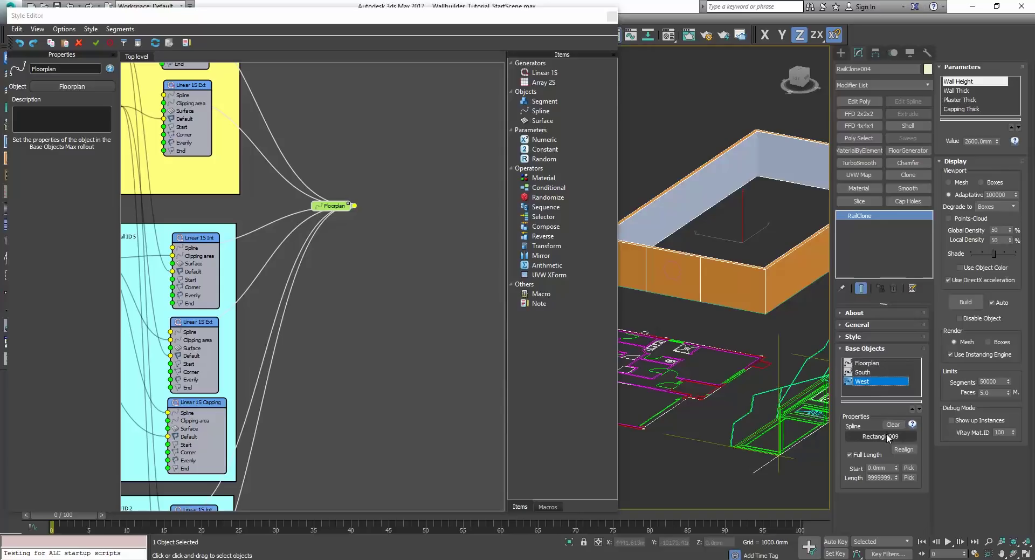
scroll(679, 266, up, 4)
click(679, 265)
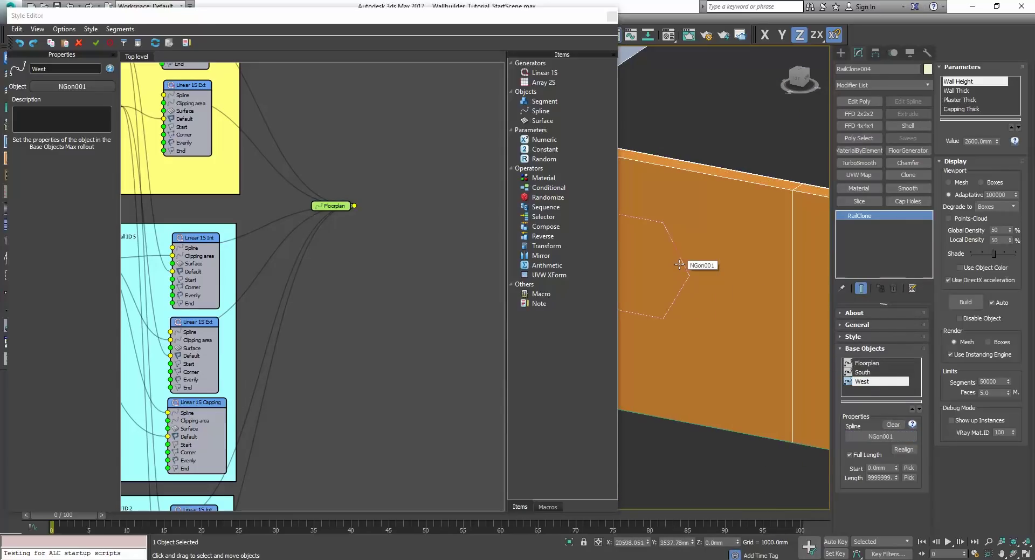
key(F3)
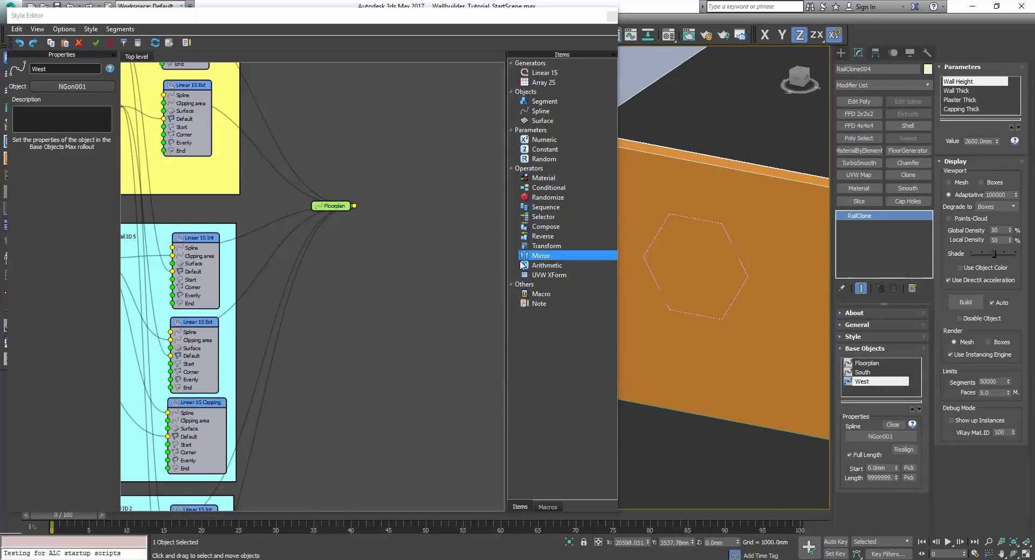
Step: Check the limits of the West section's Linear 1S Int and Linear 1S Capping generators
middle_drag(295, 337, 389, 225)
middle_drag(389, 329, 413, 235)
click(276, 294)
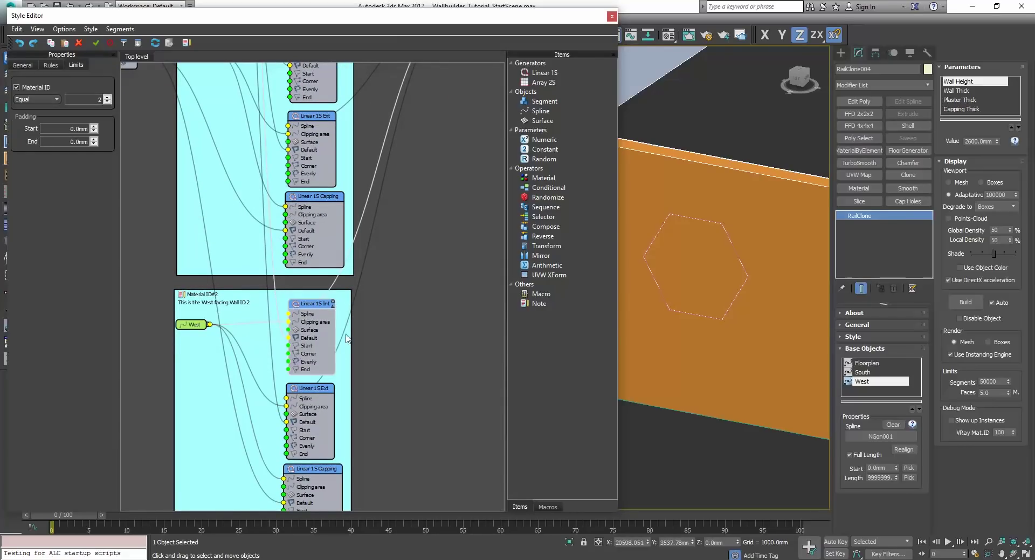
click(314, 468)
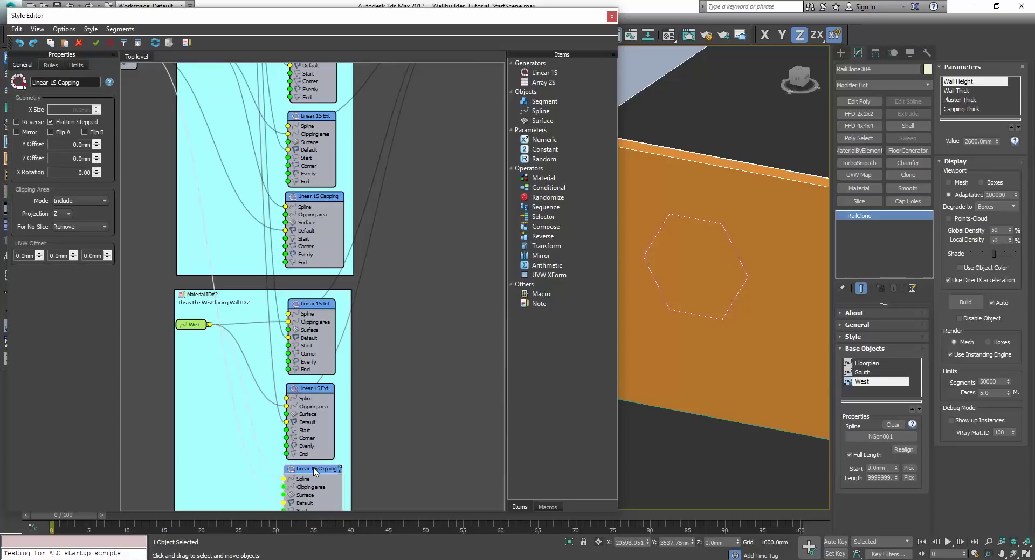
click(81, 65)
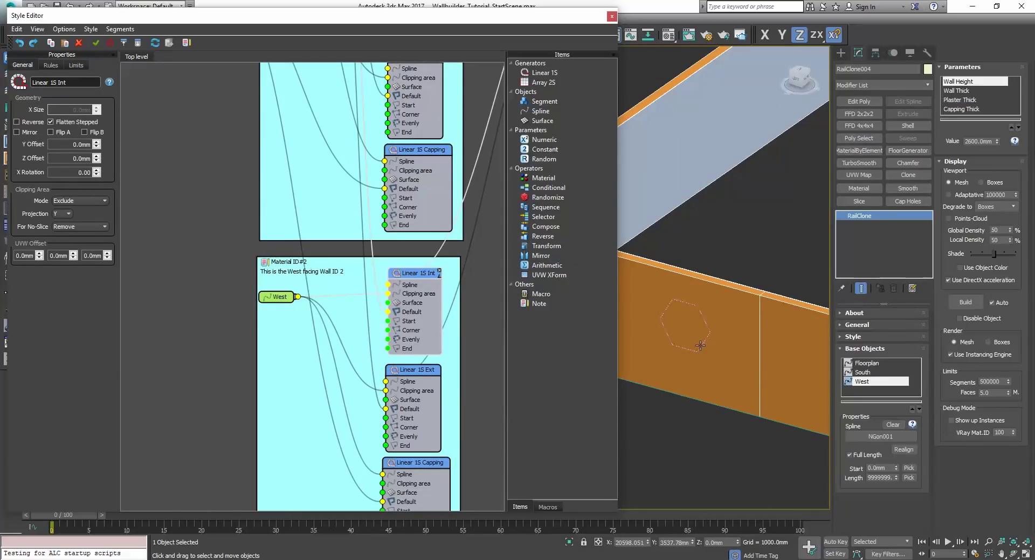
Step: Examine the hexagonal spline against the end wall from several angles for a cut opening
scroll(700, 346, up, 3)
click(696, 335)
key(F3)
key(F3)
scroll(696, 280, down, 9)
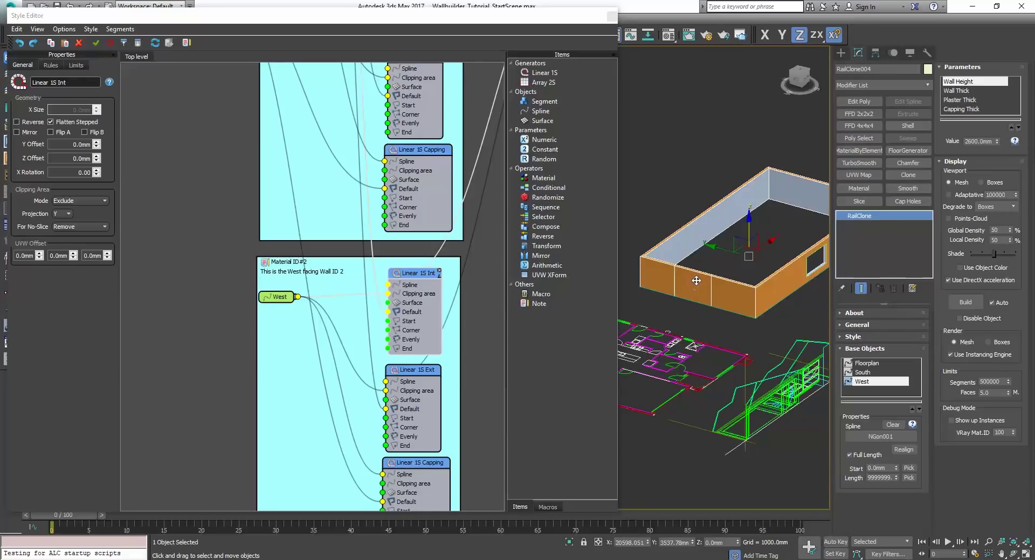
alt+middle_drag(697, 280, 768, 278)
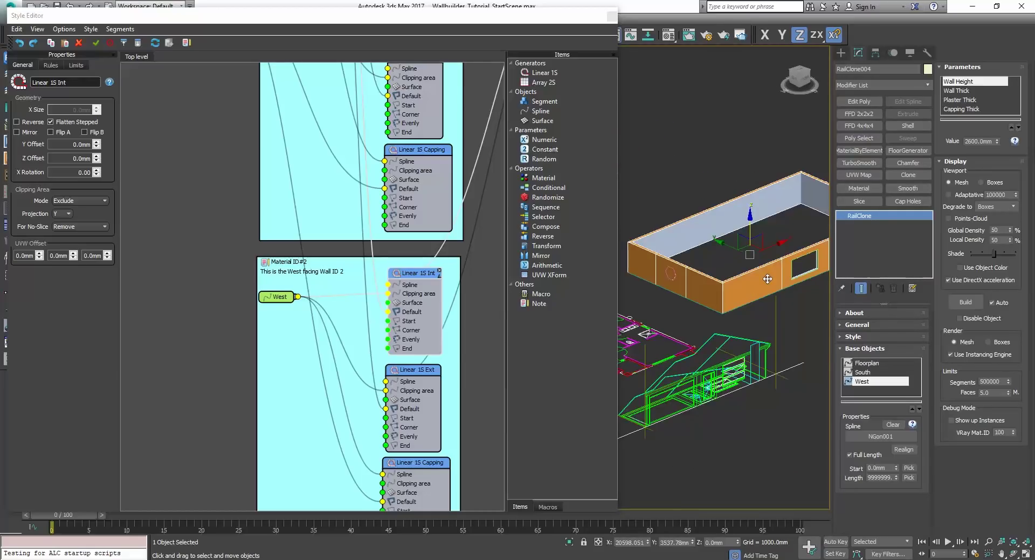
scroll(768, 278, up, 6)
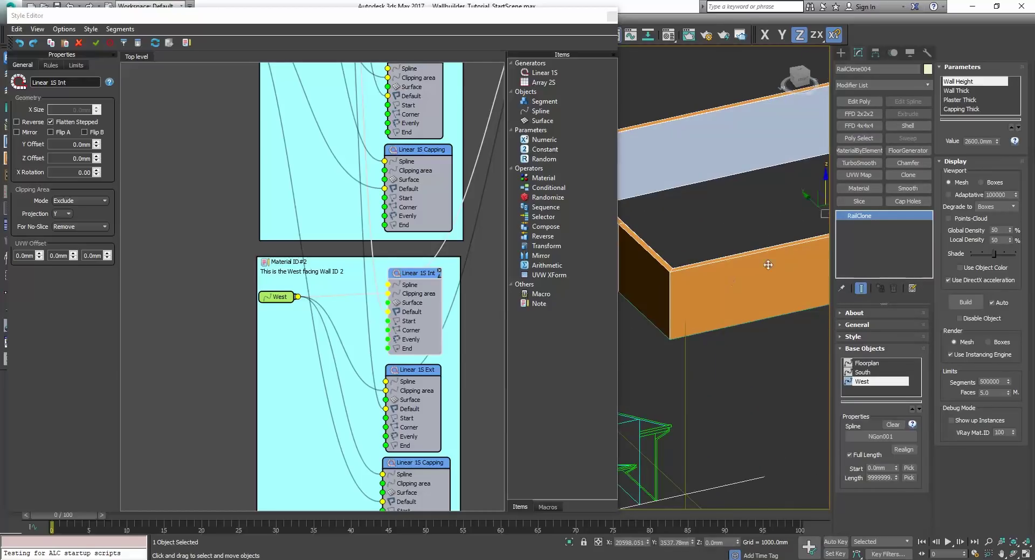
scroll(768, 265, down, 3)
alt+middle_drag(695, 287, 708, 293)
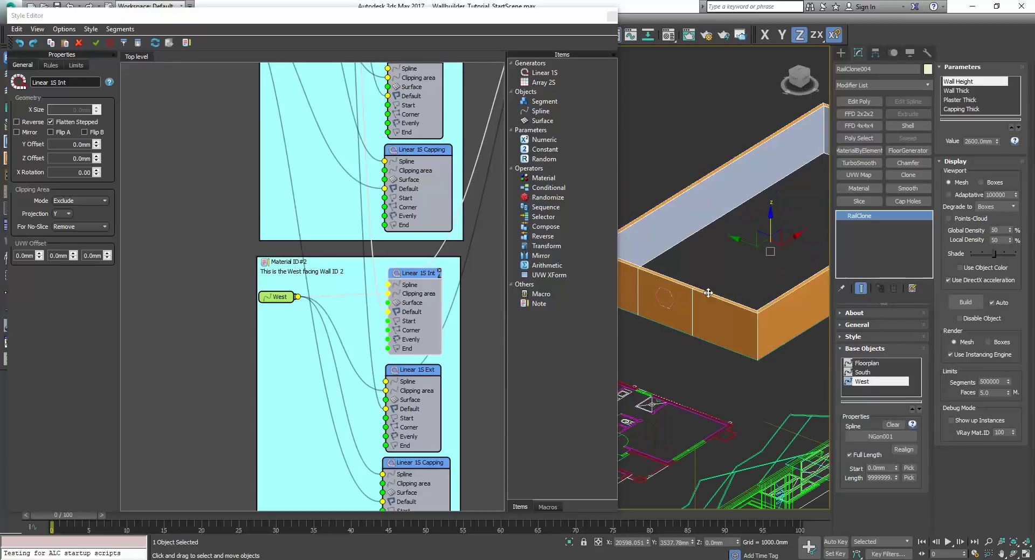
scroll(675, 307, up, 2)
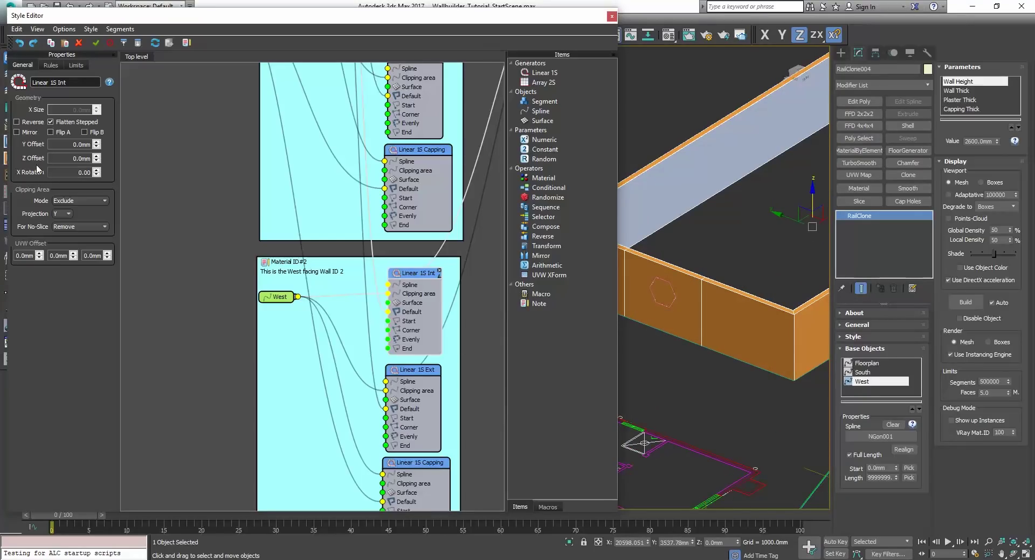
Step: Set the clipping area projection of the West section's Linear 1S Int and Linear 1S Ext generators to X
click(61, 213)
click(59, 223)
click(392, 370)
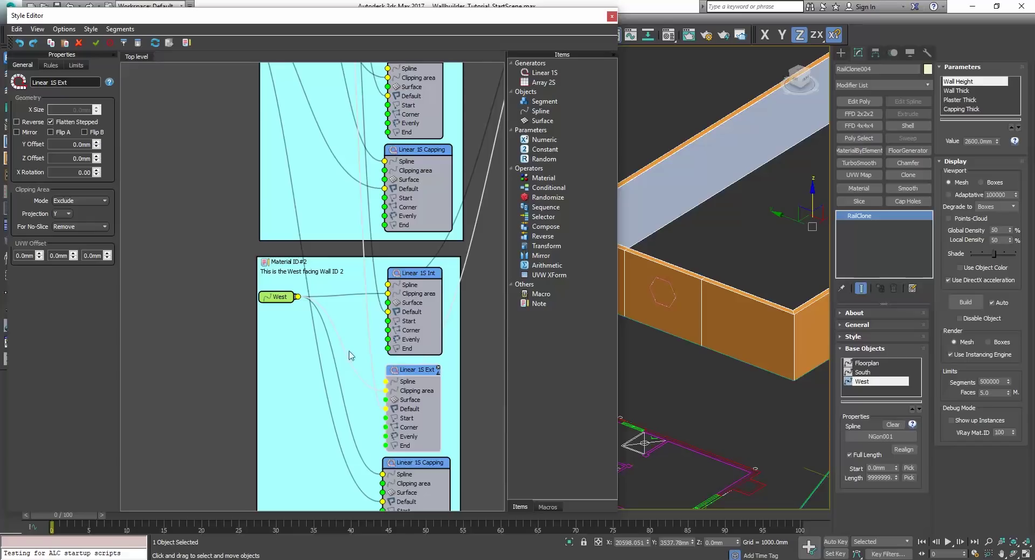
scroll(704, 288, down, 2)
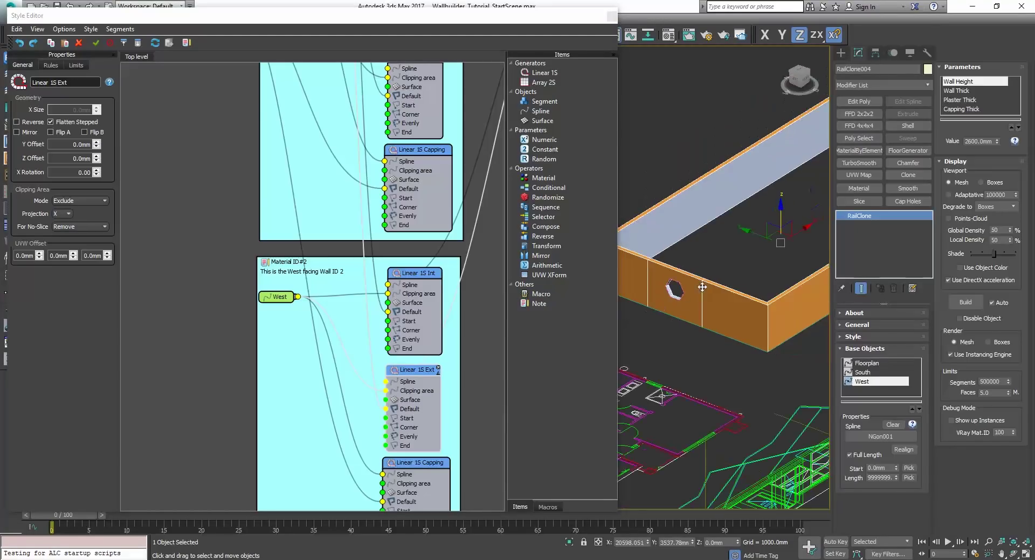
mouse_move(693, 306)
alt+middle_down()
mouse_move(707, 296)
mouse_move(699, 293)
alt+middle_up()
Step: Select the NGon spline in the end wall and raise its number of sides to 37
scroll(697, 275, up, 4)
click(695, 274)
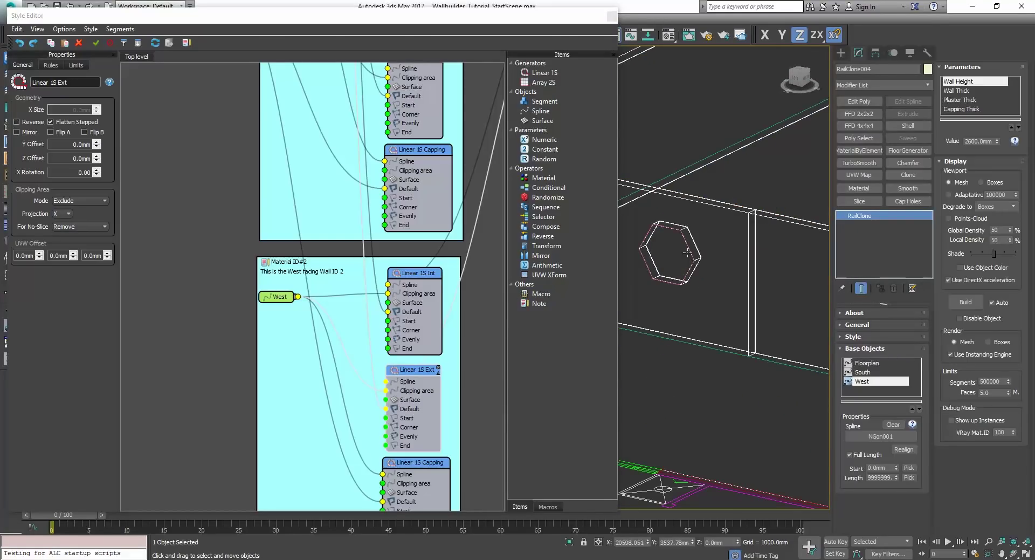
drag(917, 372, 916, 353)
scroll(753, 286, down, 6)
alt+middle_drag(767, 285, 659, 293)
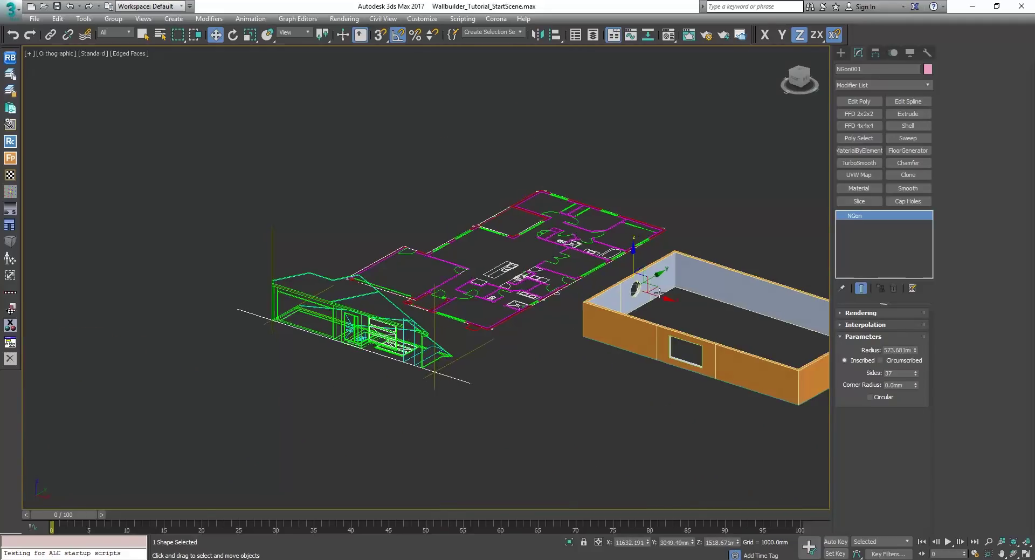
Step: Scale up the NGon spline to enlarge the round opening in the end wall
scroll(683, 335, up, 6)
key(r)
drag(483, 154, 520, 195)
key(w)
key(r)
scroll(566, 300, down, 4)
key(q)
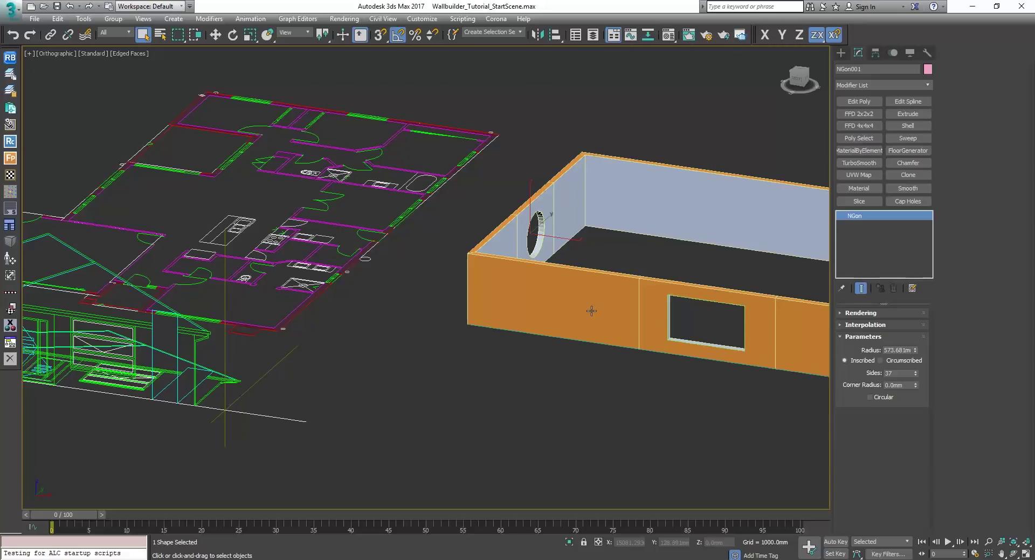
Step: Select the Spline_Base_Wall outline on the floor plan drawing to check which spline it is
middle_drag(653, 290, 439, 302)
scroll(351, 244, down, 4)
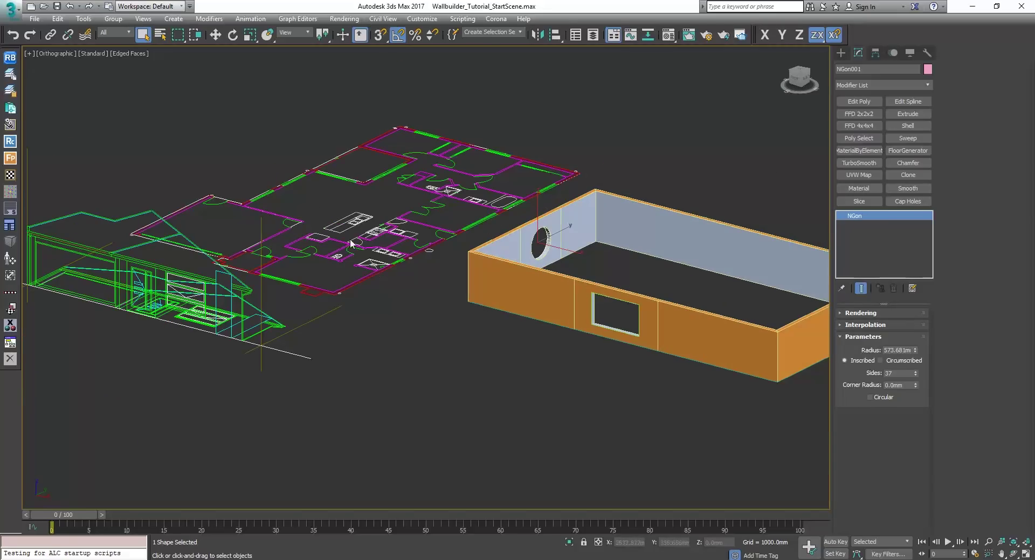
alt+middle_drag(350, 182, 362, 215)
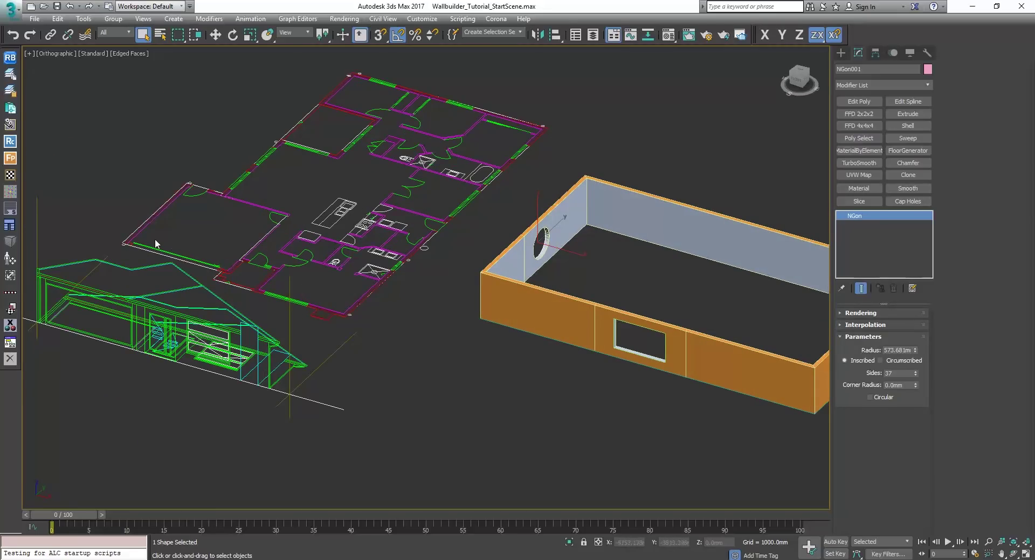
click(148, 221)
mouse_move(223, 225)
alt+middle_down()
mouse_move(300, 234)
mouse_move(235, 229)
alt+middle_up()
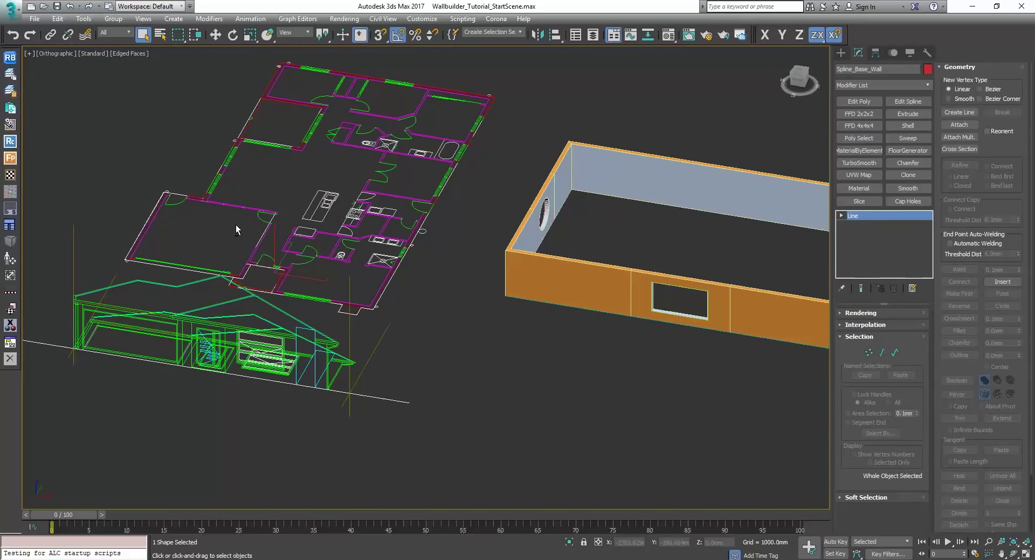
middle_drag(448, 312, 408, 302)
Step: Close the RailClone wall's style graph and assign Spline_Base_Wall as its Floorplan base object
click(538, 281)
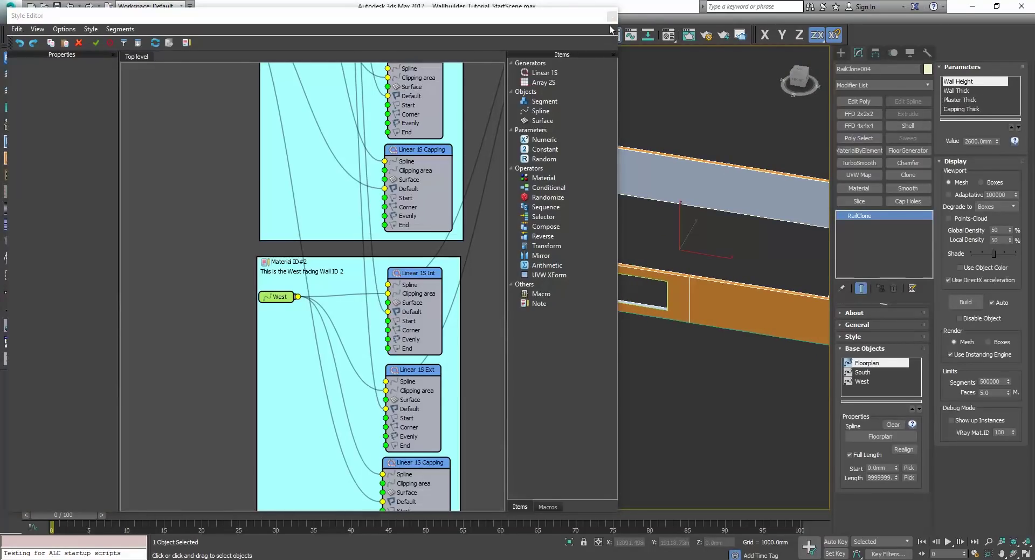
click(612, 16)
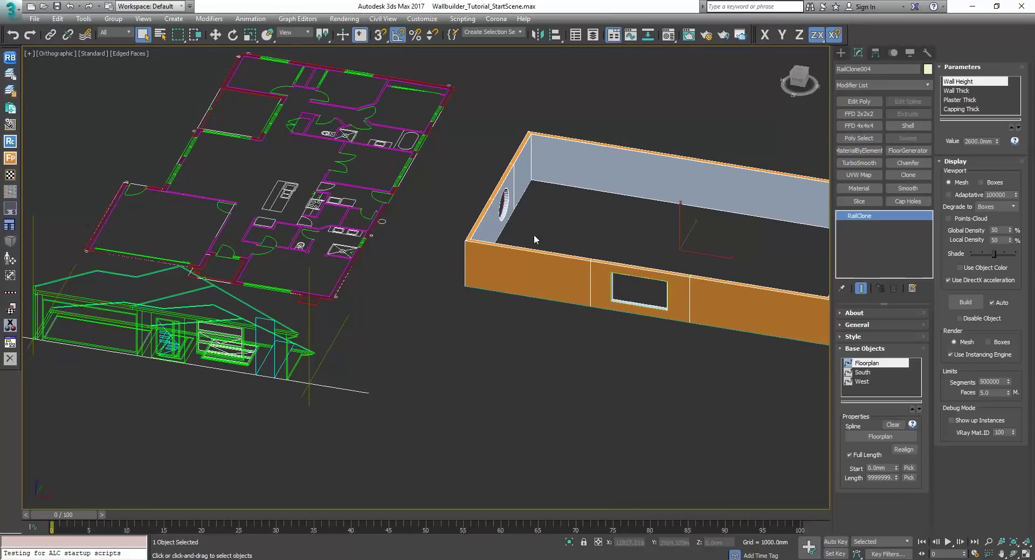
click(881, 437)
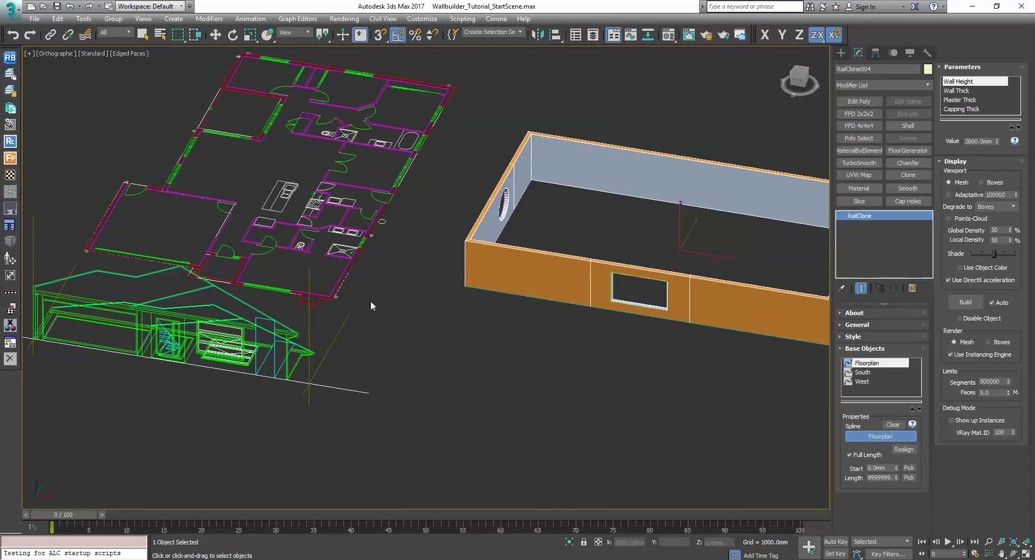
click(337, 290)
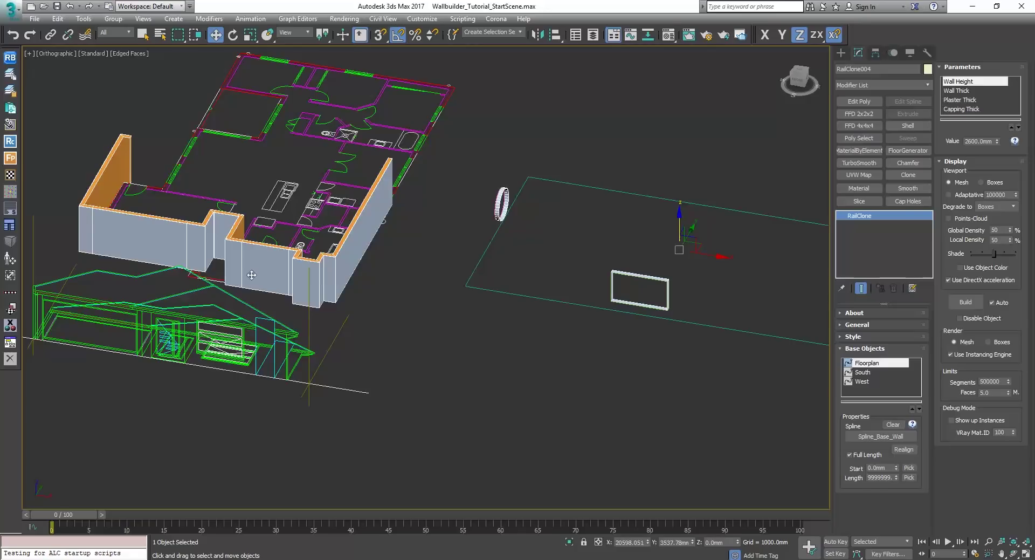
scroll(124, 252, up, 3)
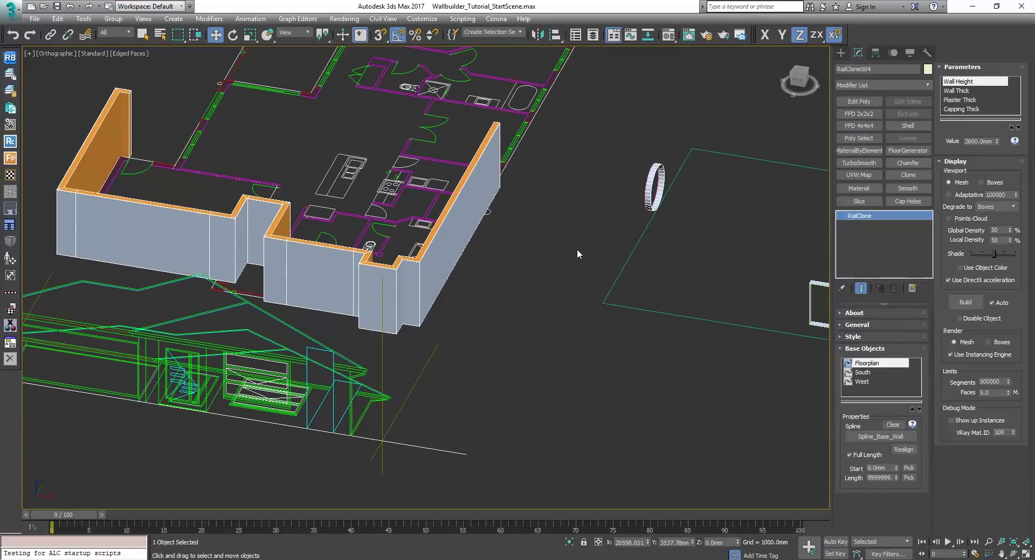
Step: Switch the viewport to wireframe, check the original rectangular floorplan spline and reselect the RailClone wall
key(F3)
drag(686, 281, 565, 244)
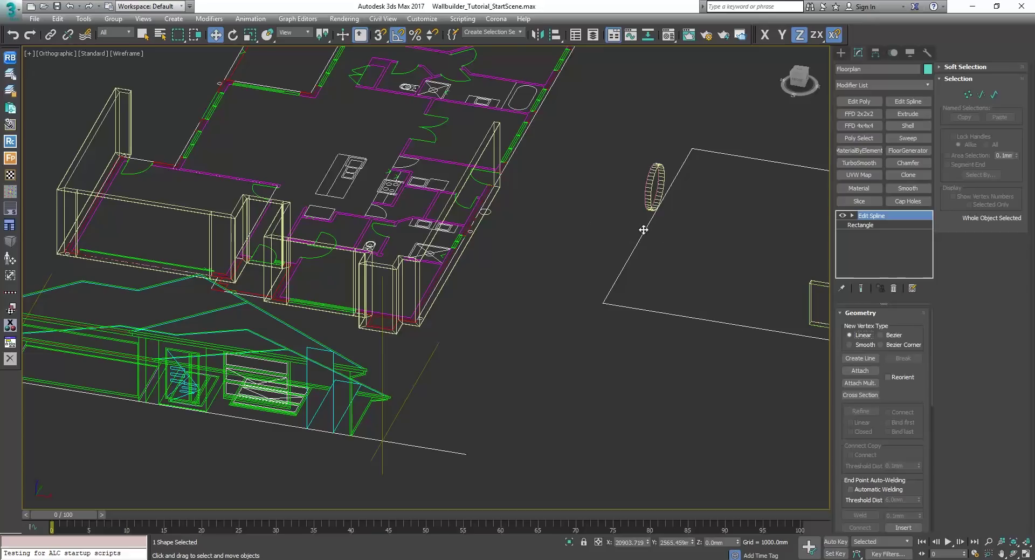
click(492, 247)
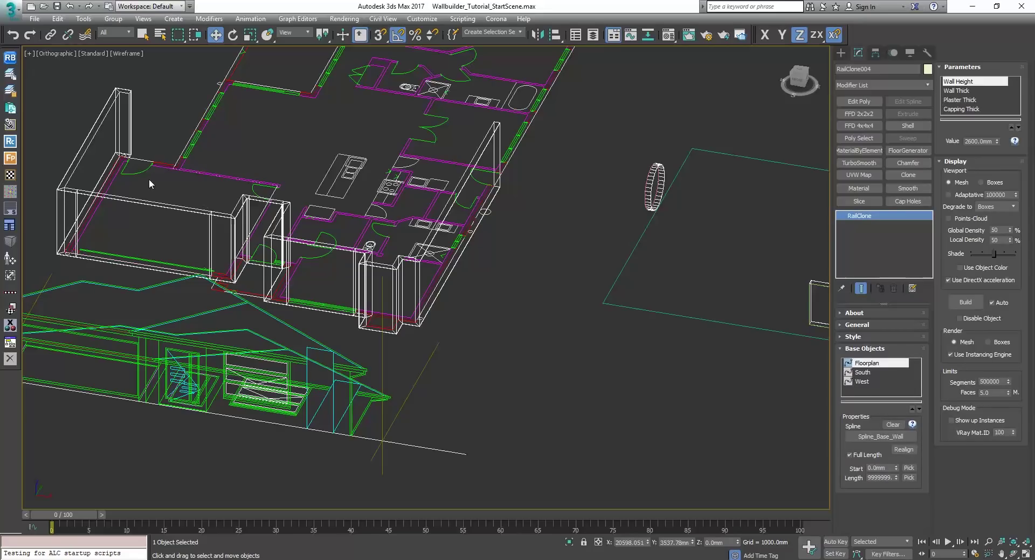
Step: Reverse the direction of the Spline_Base_Wall spline to flip the generated walls to its other side
drag(93, 150, 94, 149)
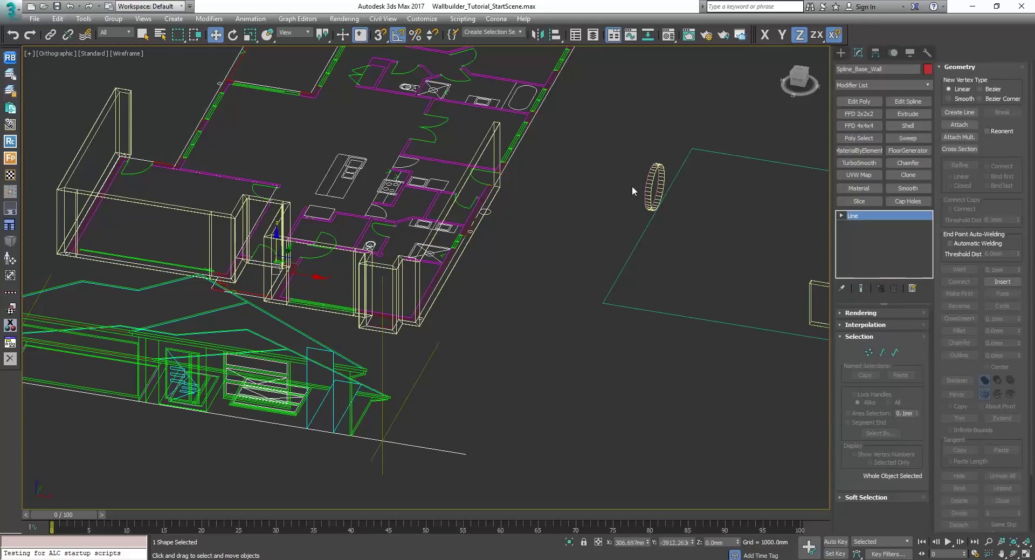
key(3)
key(F3)
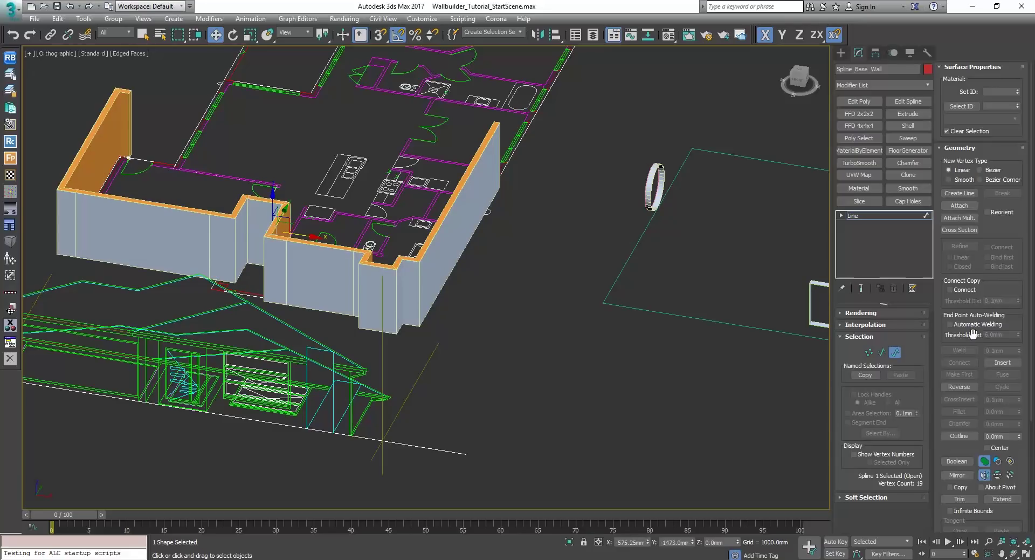
click(968, 388)
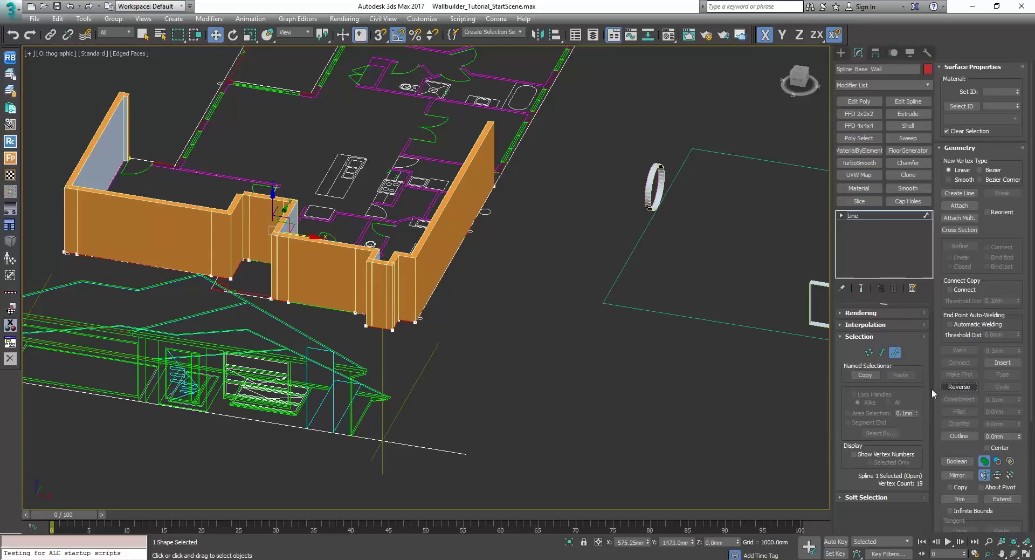
click(875, 215)
Step: Select the front entry, window and garage segments of Spline_Base_Wall and set their material ID to 5
middle_drag(344, 245, 421, 251)
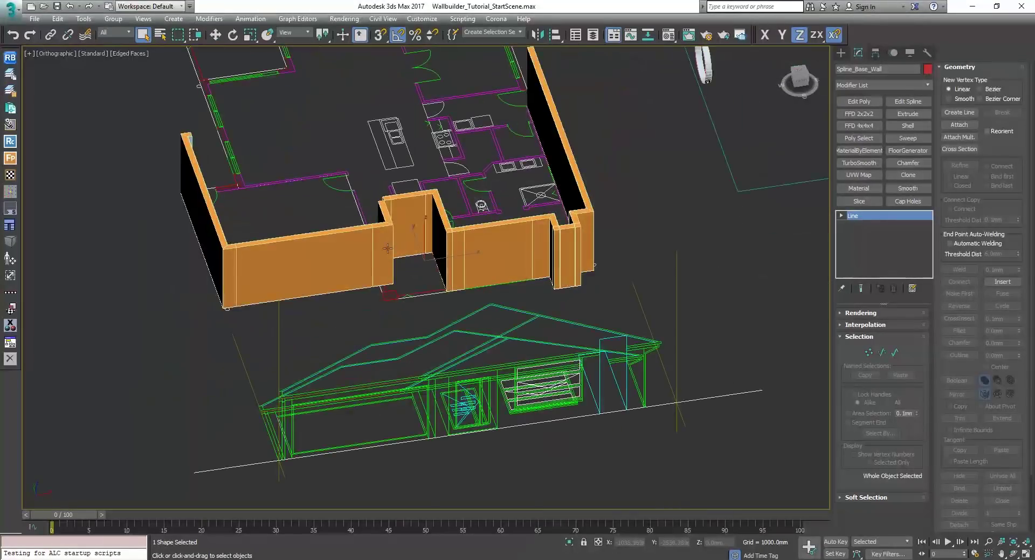
scroll(421, 251, up, 3)
key(F3)
key(F3)
key(2)
key(F3)
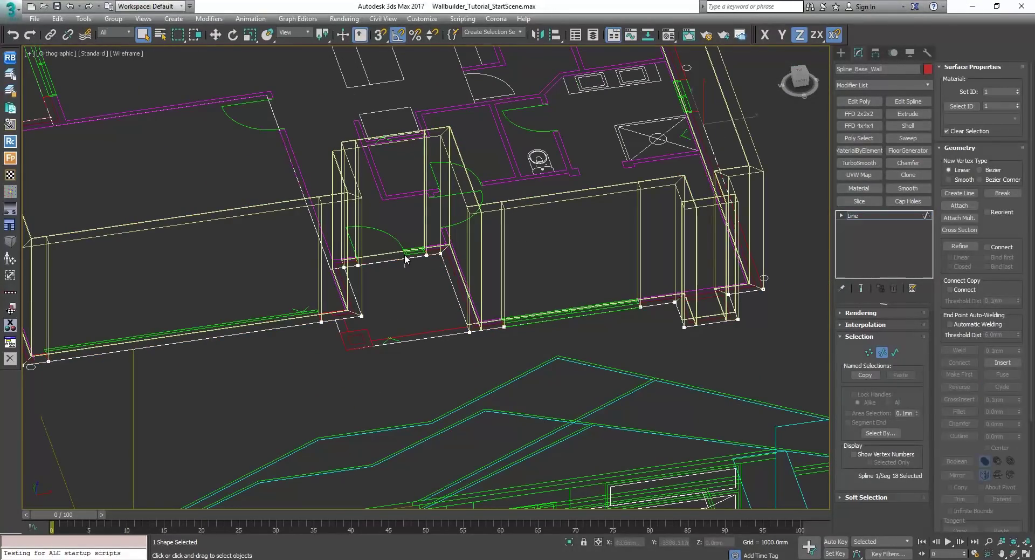
click(402, 261)
key(F3)
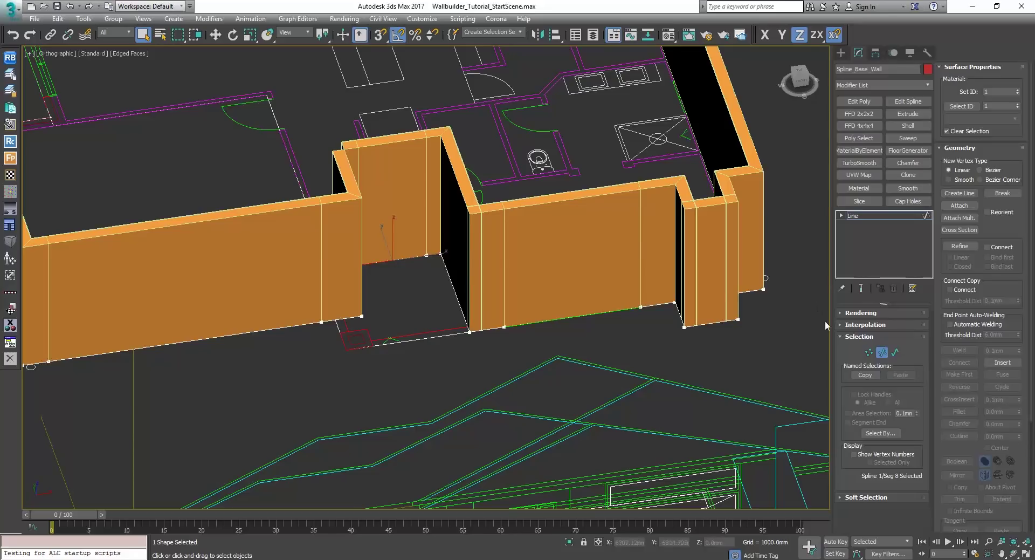
drag(420, 199, 419, 260)
ctrl+click(597, 296)
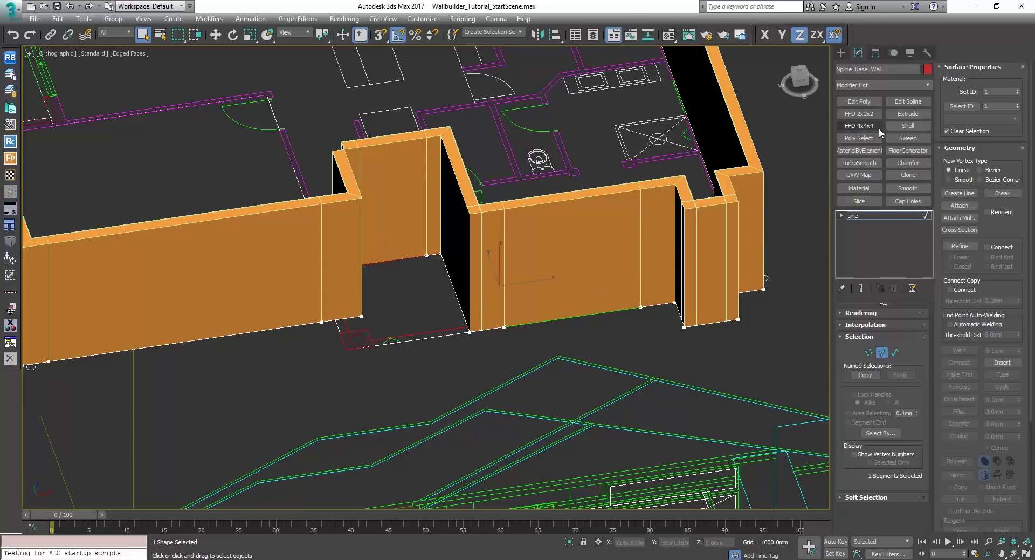
middle_drag(608, 244, 612, 201)
scroll(613, 201, down, 4)
alt+middle_drag(613, 281, 619, 306)
scroll(518, 239, up, 4)
ctrl+drag(468, 252, 432, 211)
double_click(998, 92)
text(5)
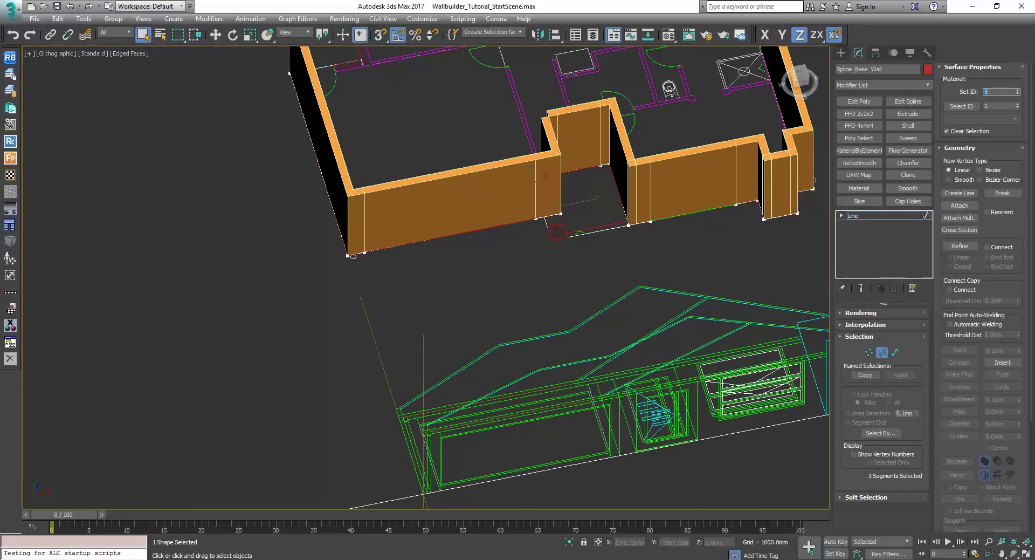
middle_drag(697, 169, 608, 218)
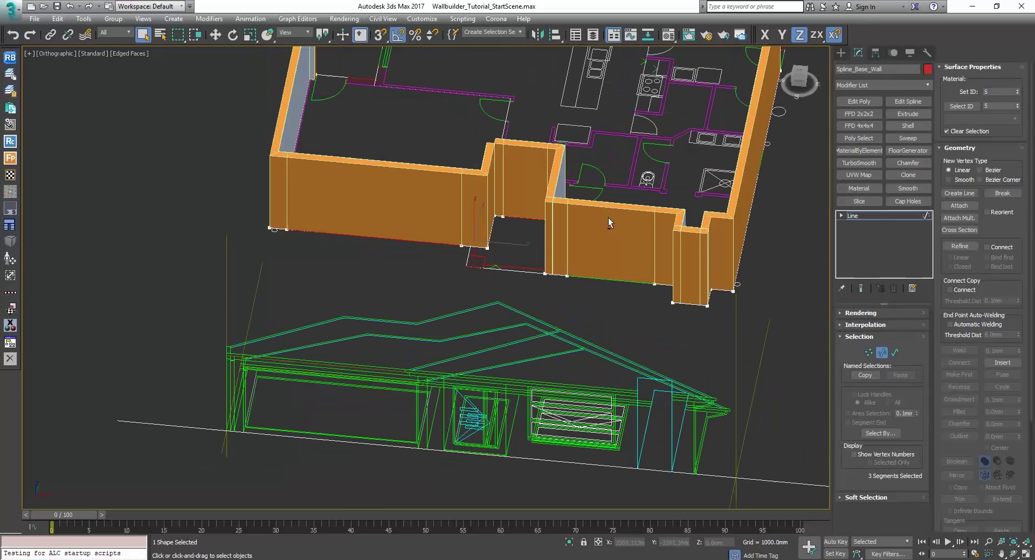
click(879, 218)
Step: Select the spline of the door, window and garage openings (Rectangle008) on the front elevation and rotate it upright
middle_drag(601, 345, 542, 326)
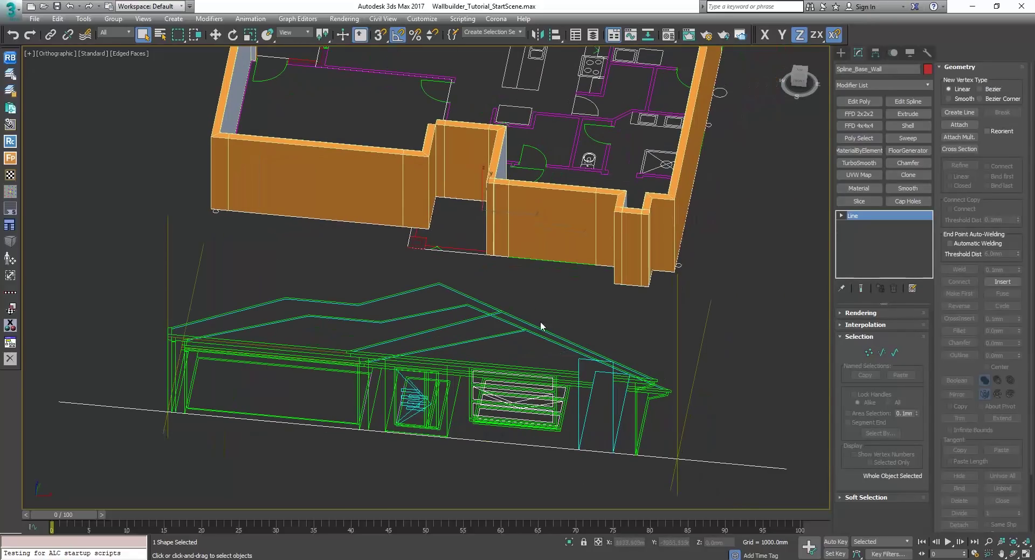
click(503, 409)
key(t)
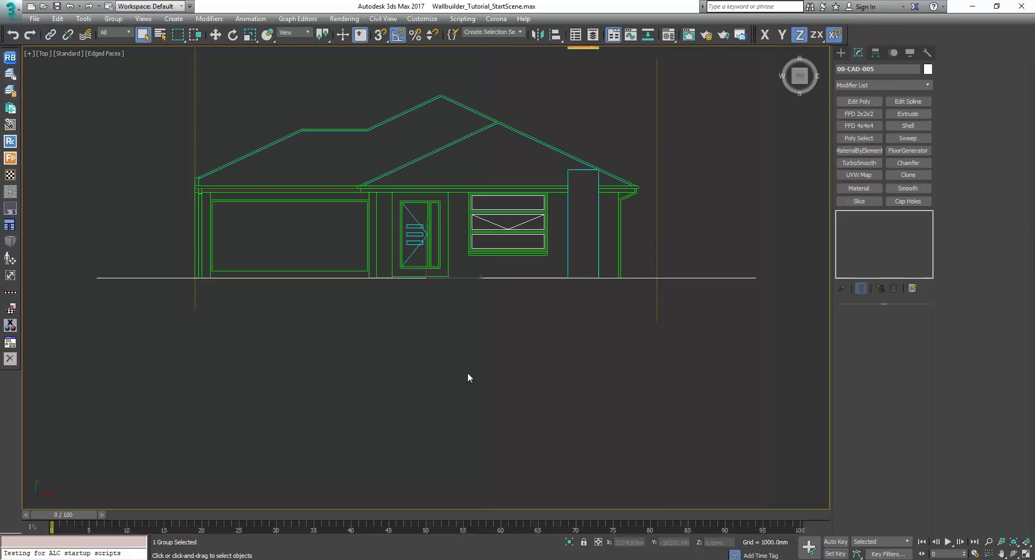
click(497, 215)
key(e)
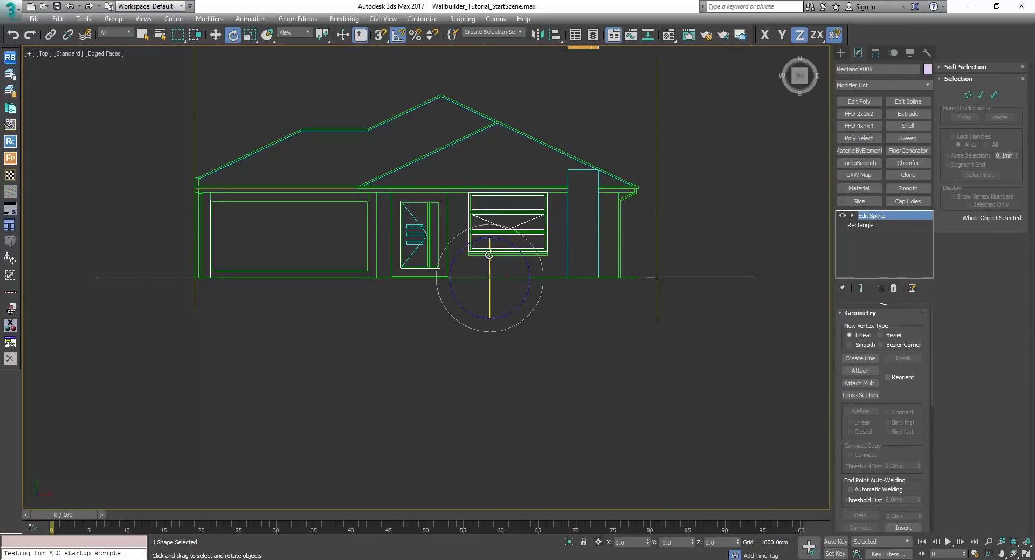
drag(488, 261, 488, 305)
alt+middle_drag(489, 305, 366, 207)
key(q)
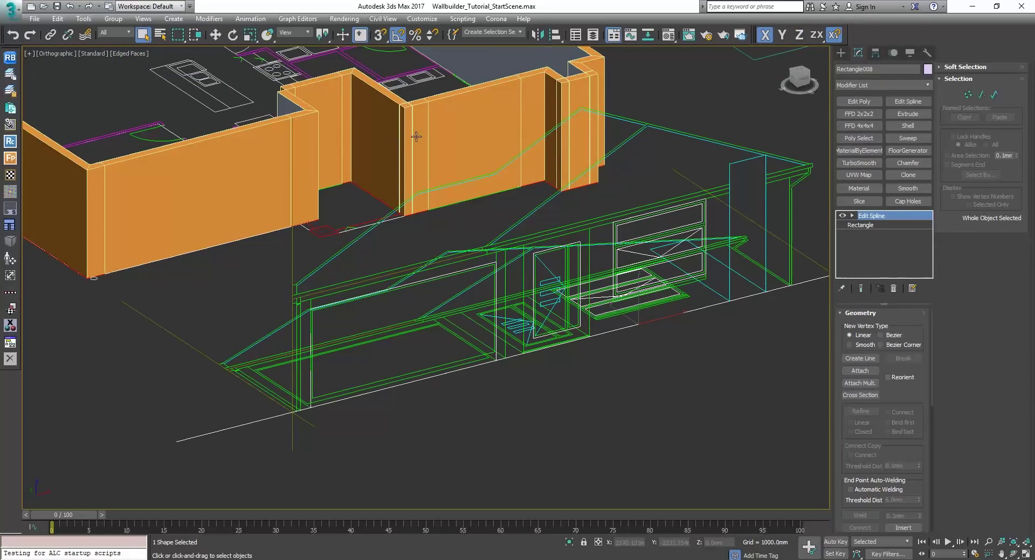
click(429, 126)
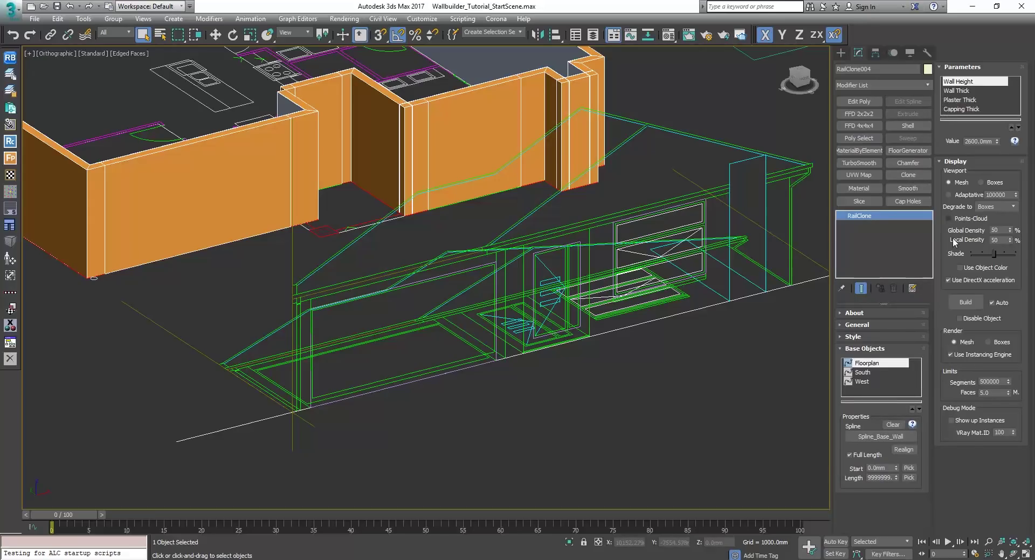
click(863, 372)
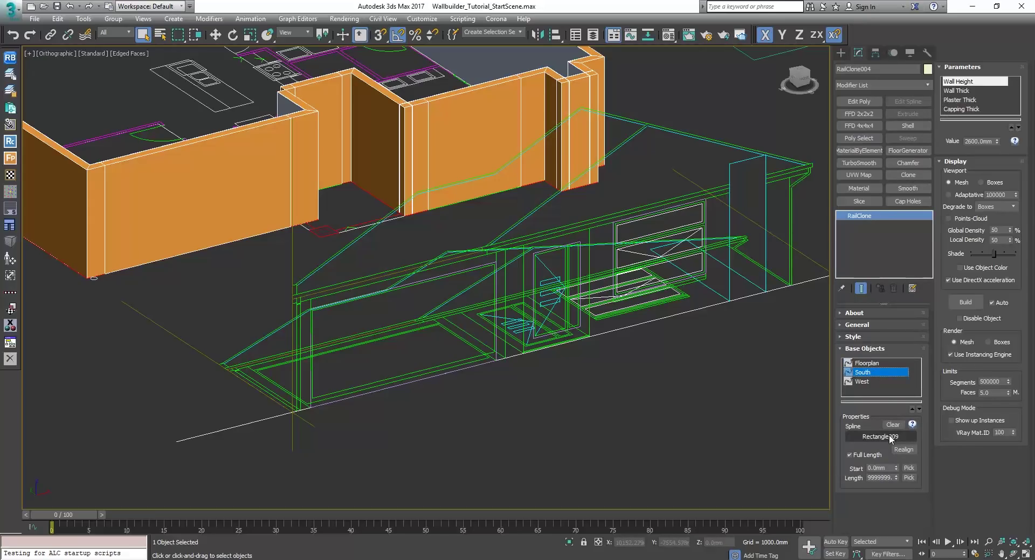
click(890, 437)
click(637, 220)
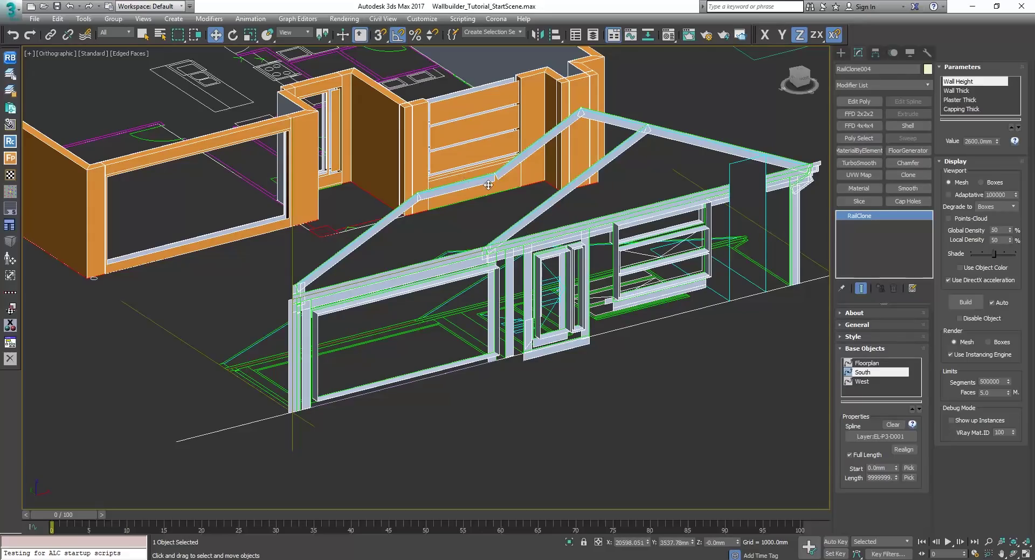
key(ctrl+z)
Step: Freeze the upright front elevation CAD group 00-CAD-005
alt+middle_drag(595, 251, 587, 270)
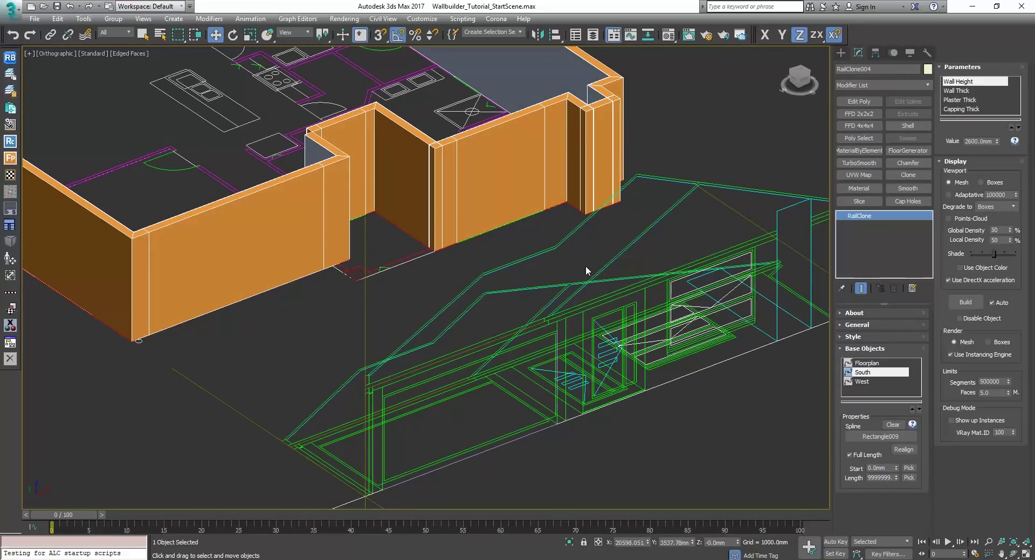
key(q)
click(589, 236)
click(576, 233)
right_click(576, 234)
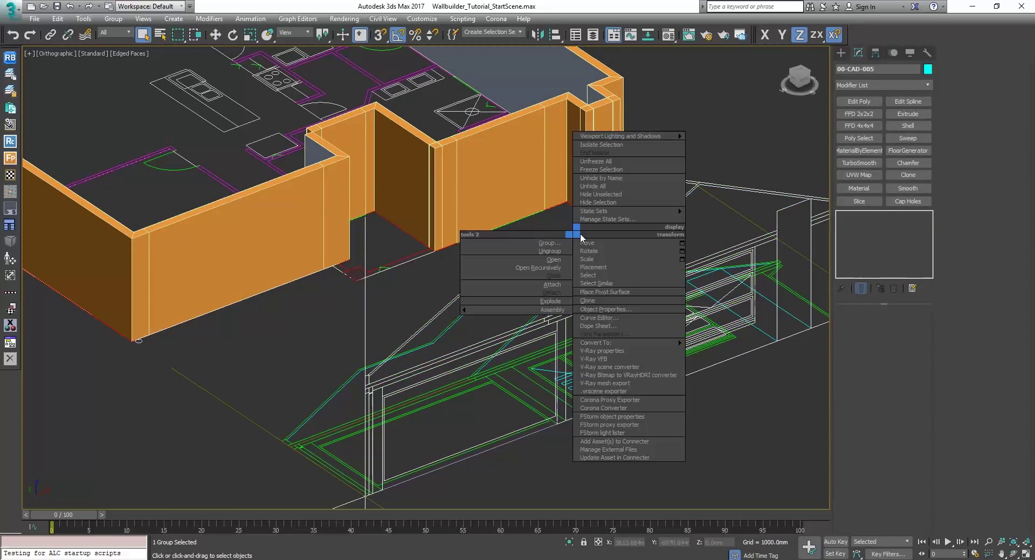
click(610, 172)
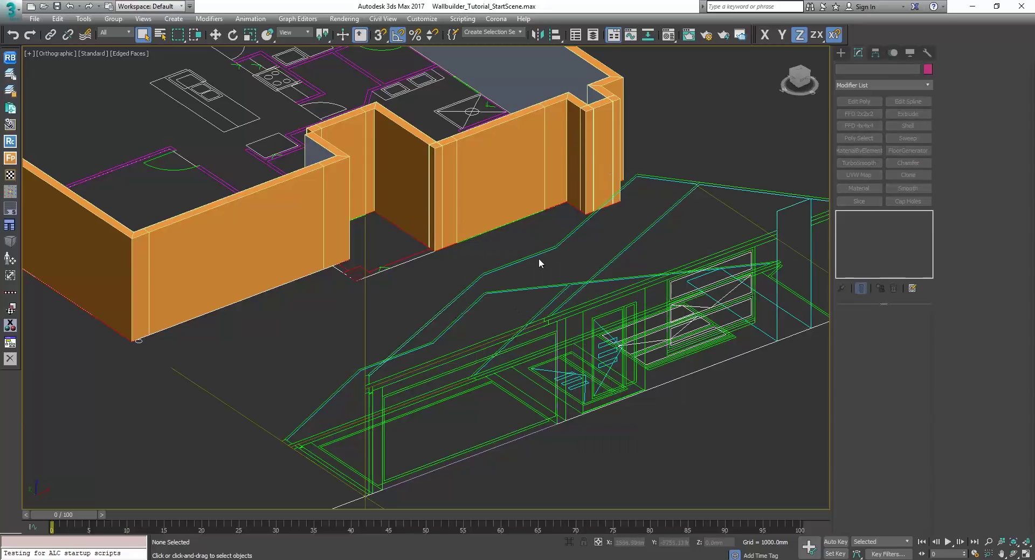
Step: Assign the upright openings spline Rectangle008 as the South base object of the RailClone wall
click(459, 196)
click(878, 434)
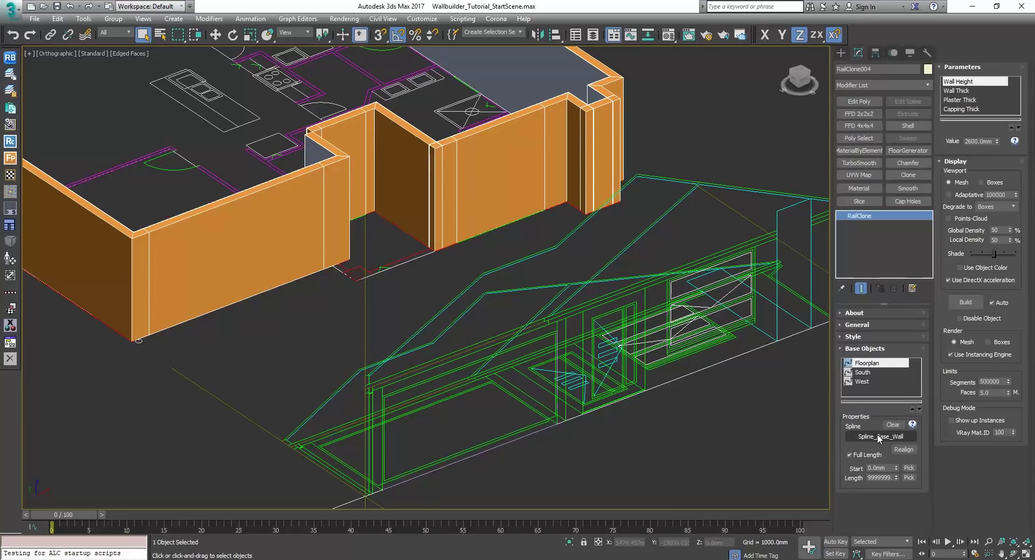
click(874, 372)
click(881, 437)
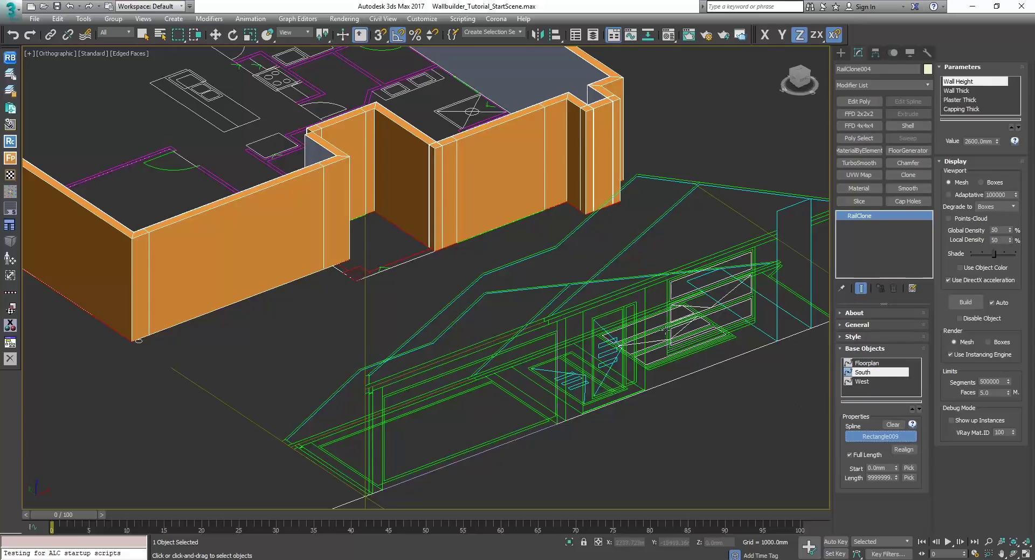
click(676, 276)
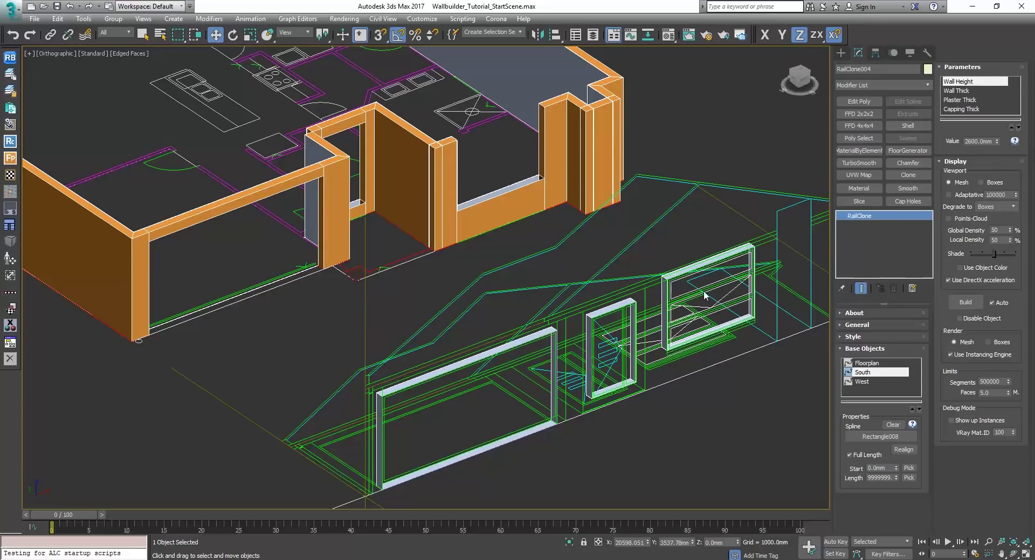
Step: Select the Rectangle008 openings spline and move it along Y up to the front wall of the house
key(F3)
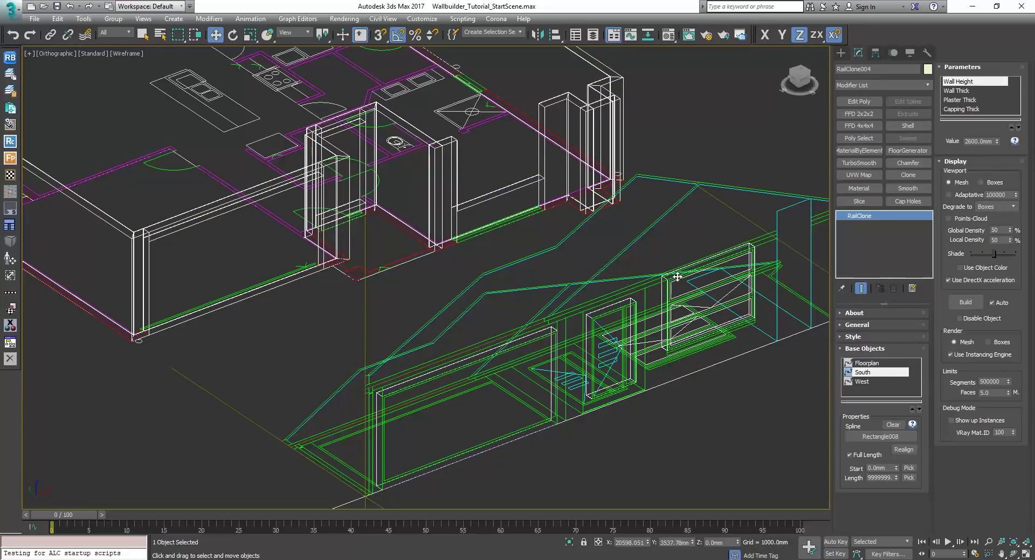
click(678, 277)
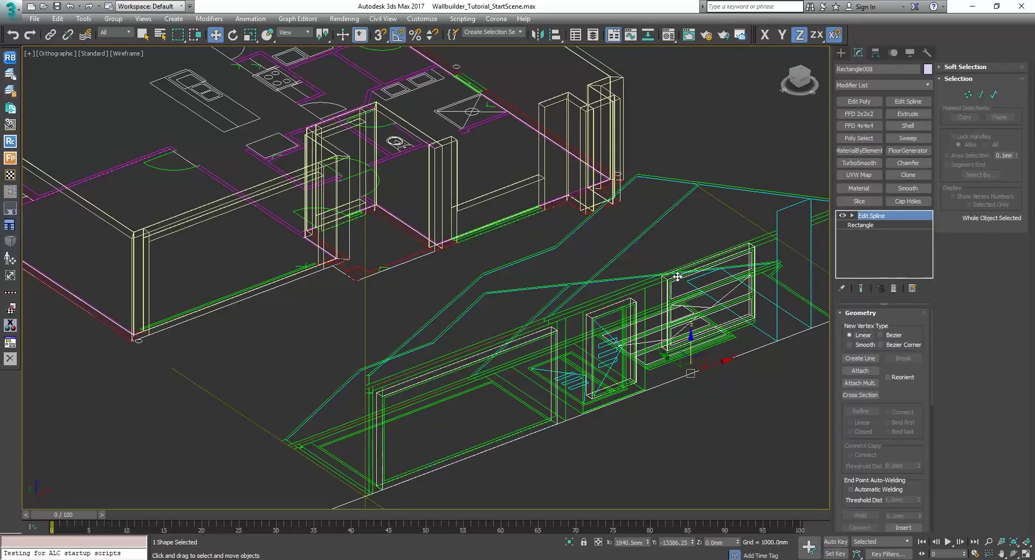
key(F3)
drag(672, 362, 465, 262)
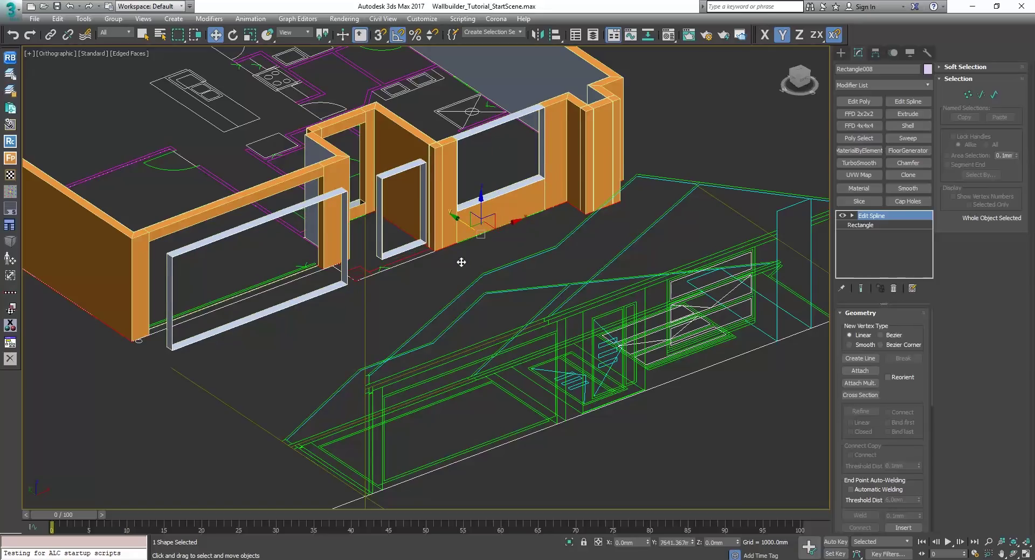
Step: In the top view, snap the Rectangle008 openings spline along Y onto the outer face of the front window wall
key(z)
key(t)
key(F3)
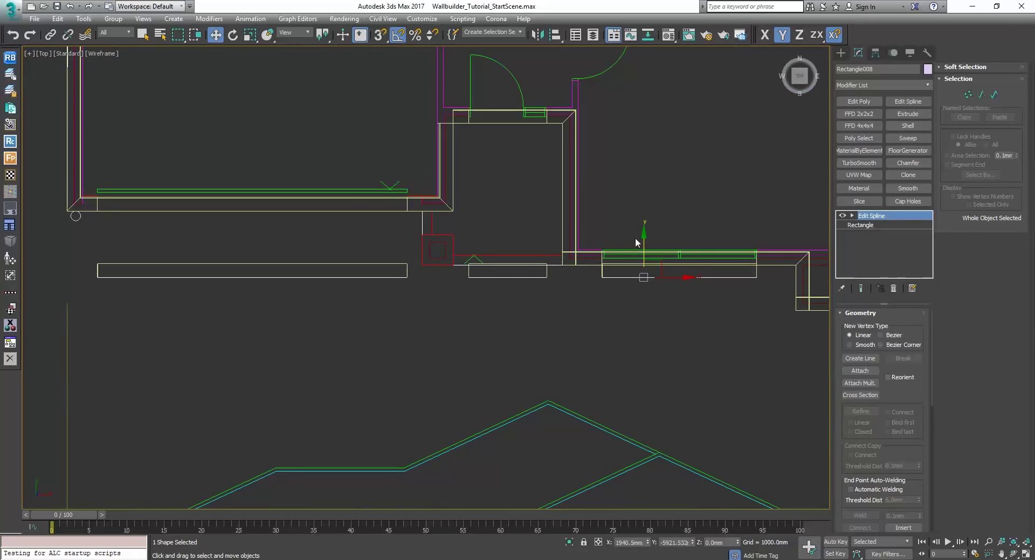
drag(644, 250, 638, 264)
scroll(672, 280, up, 5)
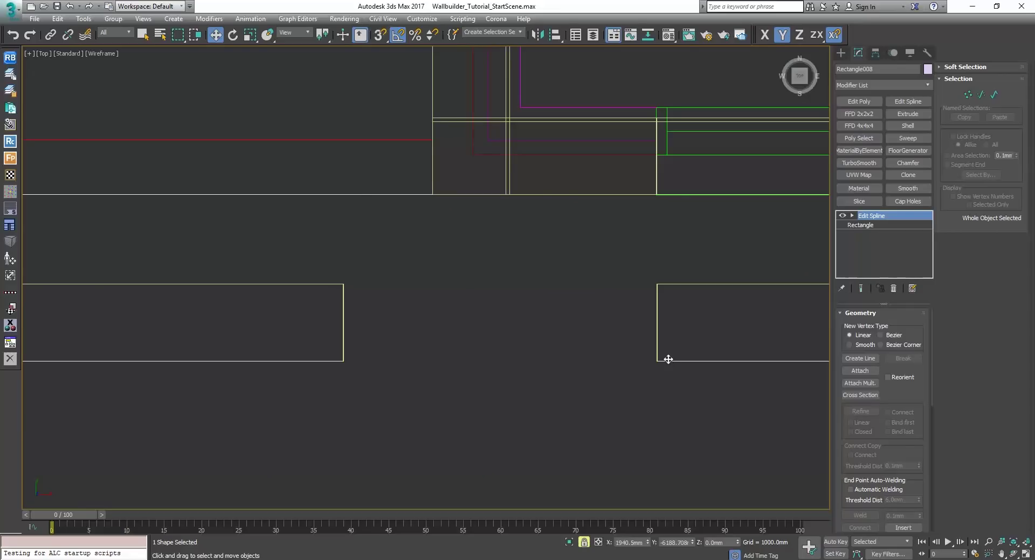
key(s)
drag(676, 361, 573, 196)
key(s)
key(space)
scroll(609, 203, down, 2)
middle_drag(626, 203, 621, 249)
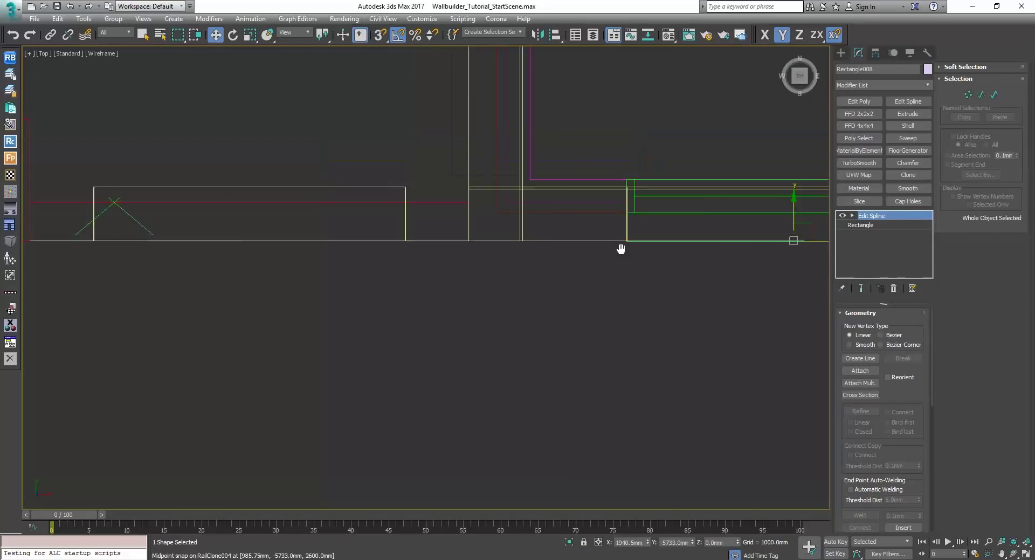
scroll(623, 247, down, 3)
Step: At spline level, move the entry door opening along Y onto the face of the recessed entry wall
click(994, 94)
click(475, 242)
middle_drag(447, 167, 461, 259)
scroll(461, 259, down, 3)
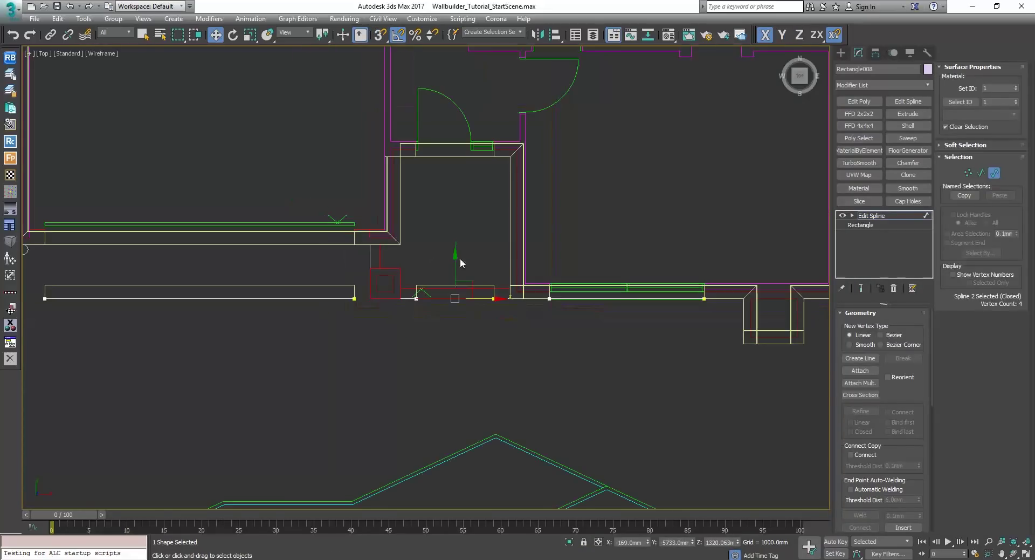
drag(455, 261, 343, 153)
scroll(420, 162, up, 5)
key(space)
key(space)
Step: Select the garage opening spline and snap it along Y onto the outer face of the garage wall
scroll(454, 266, down, 5)
click(309, 334)
scroll(174, 310, up, 2)
middle_drag(173, 311, 316, 281)
drag(437, 282, 436, 225)
scroll(249, 246, up, 5)
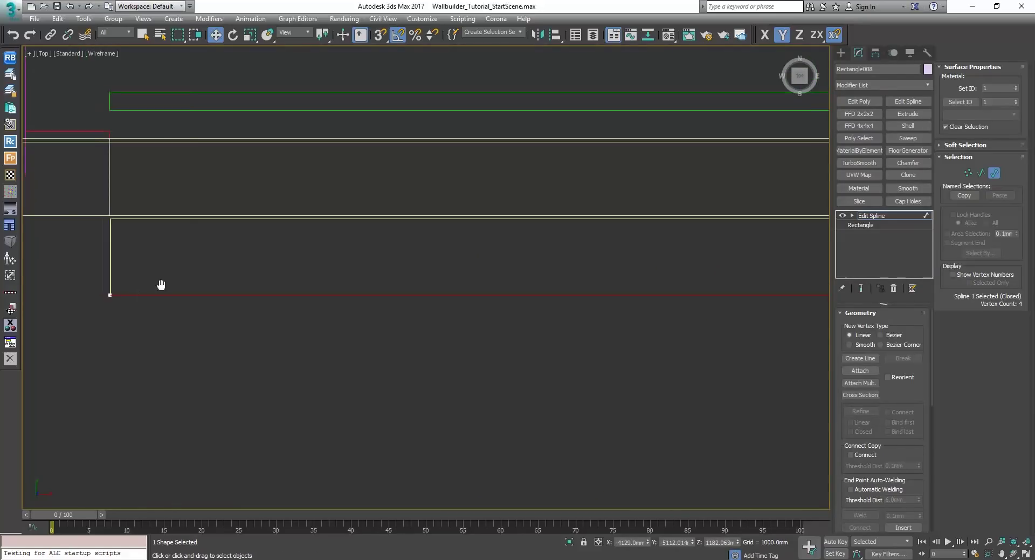
middle_drag(162, 285, 241, 285)
key(s)
key(space)
mouse_move(191, 293)
mouse_down()
mouse_move(130, 203)
mouse_move(138, 214)
mouse_up()
key(s)
key(space)
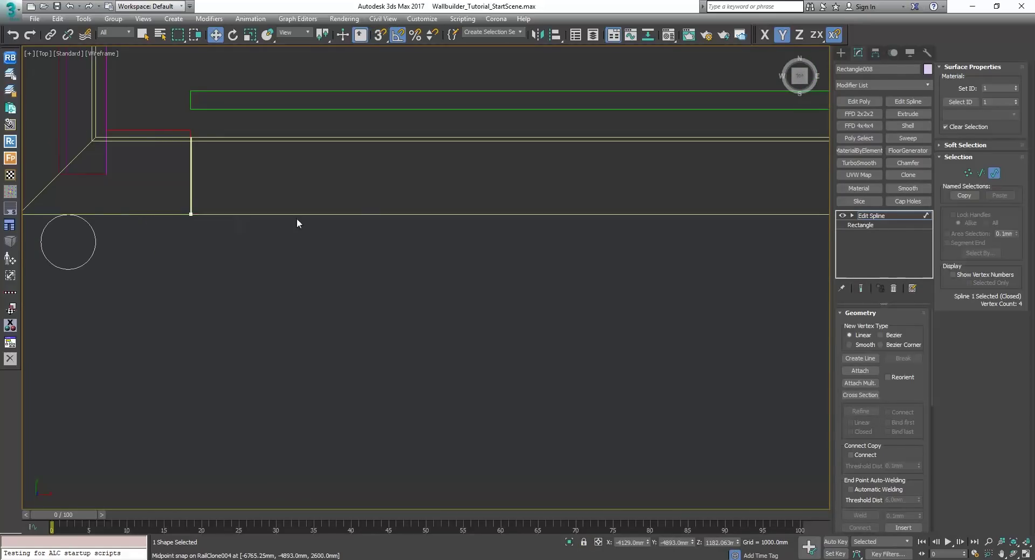
Step: Examine the garage, entry door and window openings in the shaded front wall from several angles
scroll(364, 220, down, 5)
key(F3)
mouse_move(564, 279)
middle_down()
mouse_move(473, 283)
mouse_move(527, 221)
middle_up()
scroll(526, 221, down, 3)
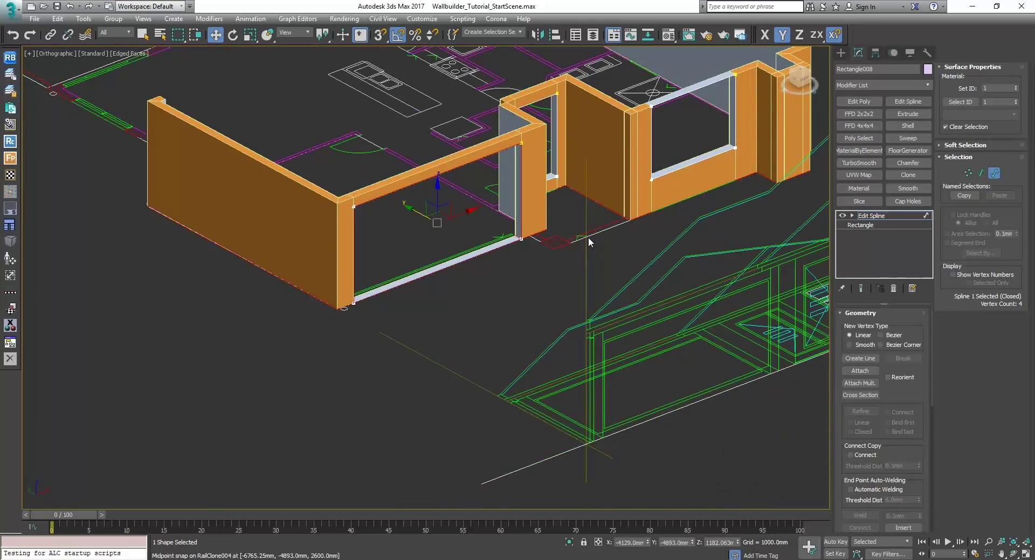
alt+middle_drag(588, 237, 548, 281)
scroll(471, 273, up, 3)
alt+middle_drag(471, 273, 508, 255)
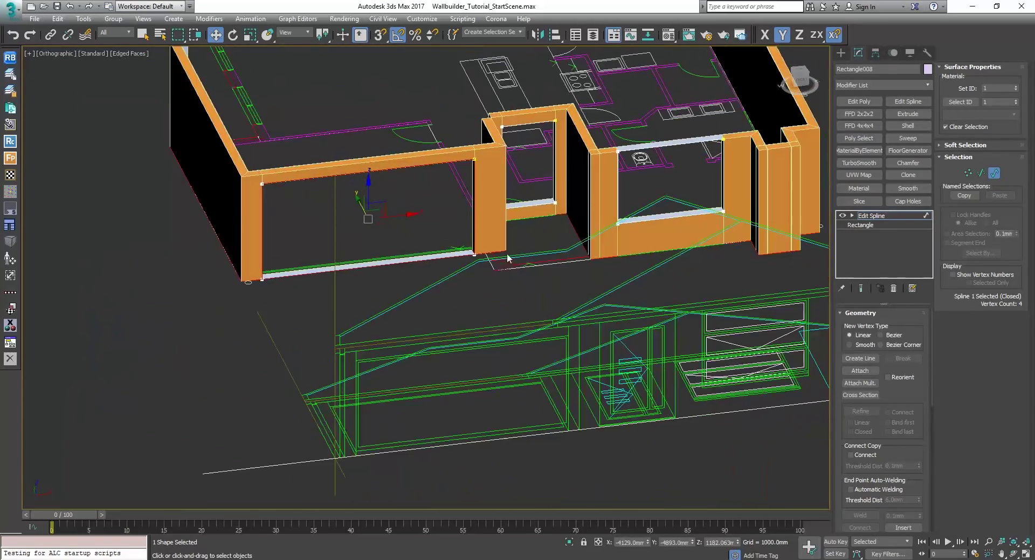
middle_drag(645, 226, 622, 278)
scroll(449, 219, up, 3)
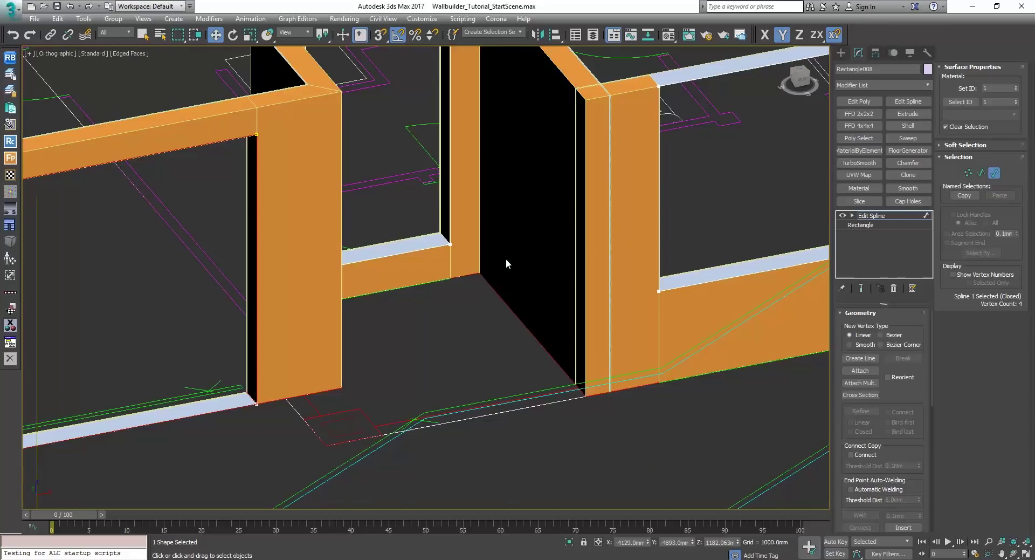
alt+middle_drag(506, 258, 480, 264)
middle_drag(449, 304, 473, 271)
middle_drag(365, 206, 472, 334)
Step: Check the recessed entry walls in wireframe and shaded display, and leave sub-object editing of the openings spline
key(1)
key(F3)
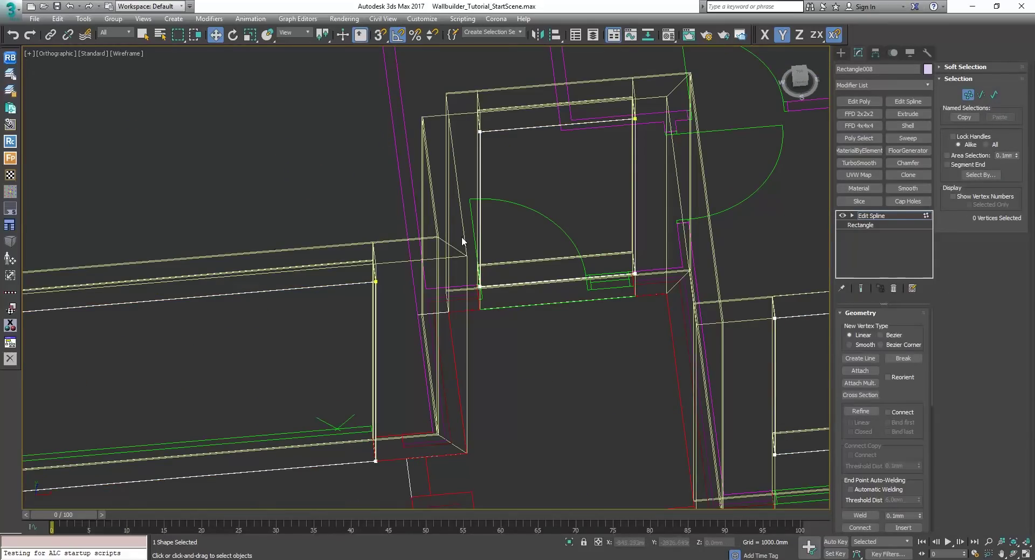
key(F3)
click(870, 215)
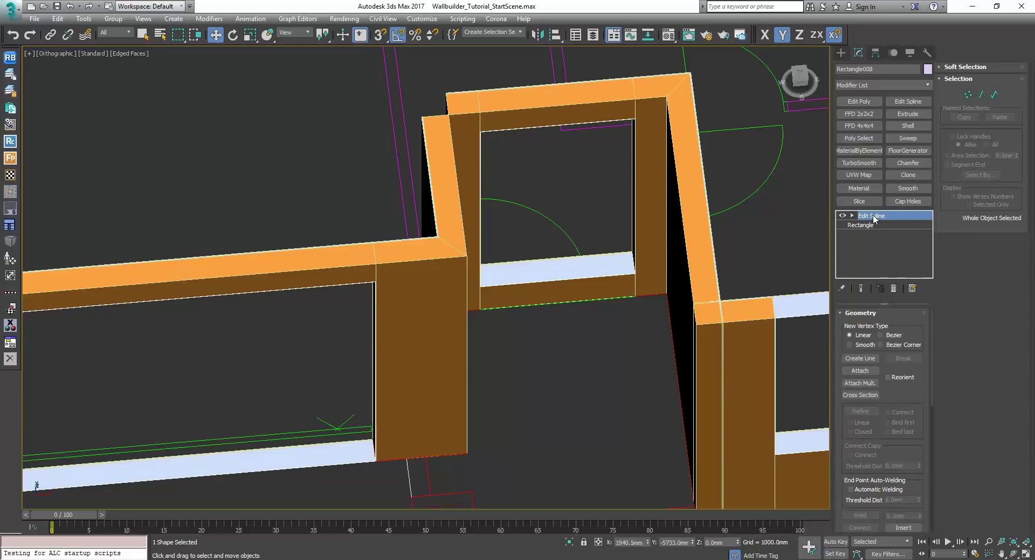
click(860, 216)
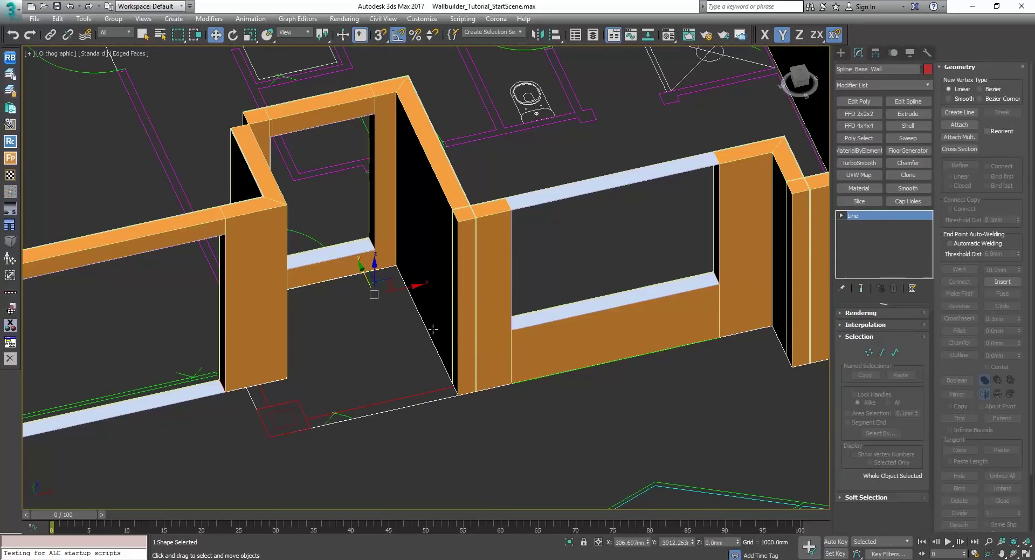
Step: At segment level of Spline_Base_Wall, inspect the material IDs of the segments beside and under the entry door opening
middle_drag(461, 332, 485, 320)
alt+middle_drag(503, 268, 433, 298)
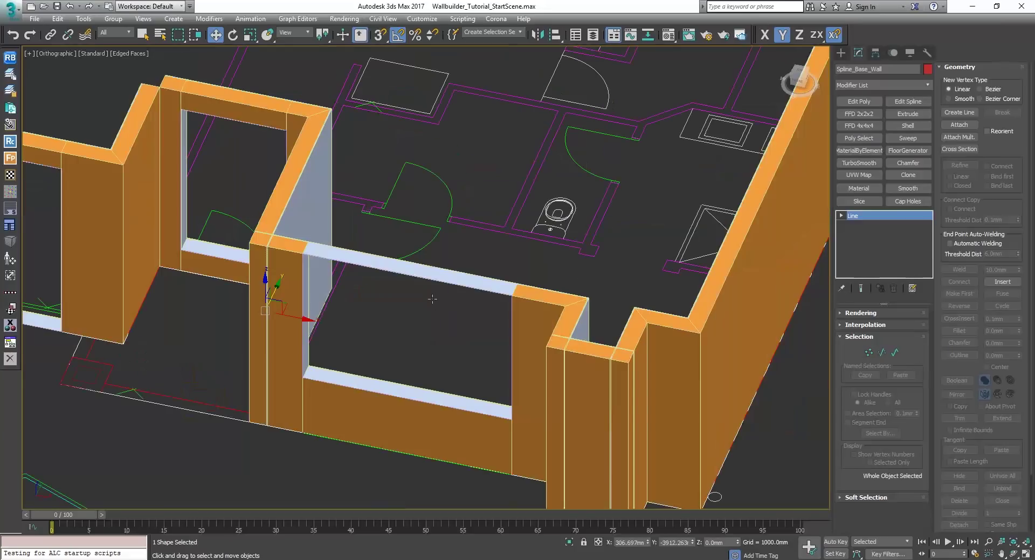
middle_drag(333, 305, 522, 302)
key(2)
scroll(326, 246, up, 3)
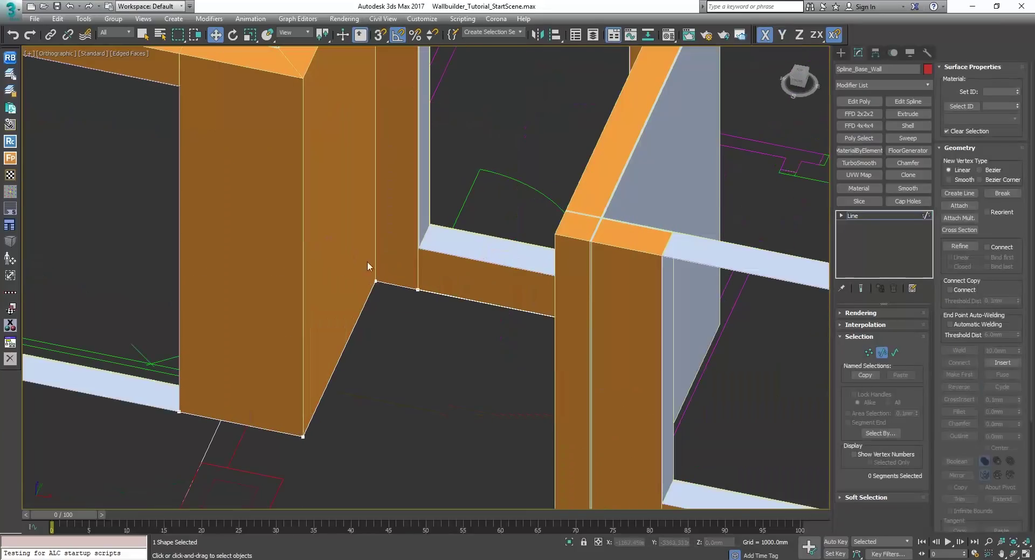
click(392, 286)
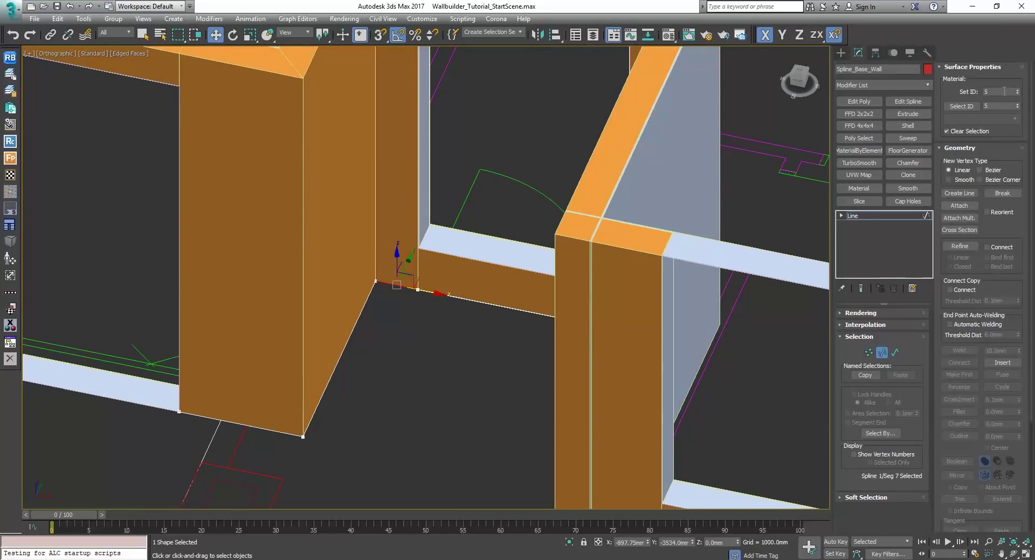
click(461, 298)
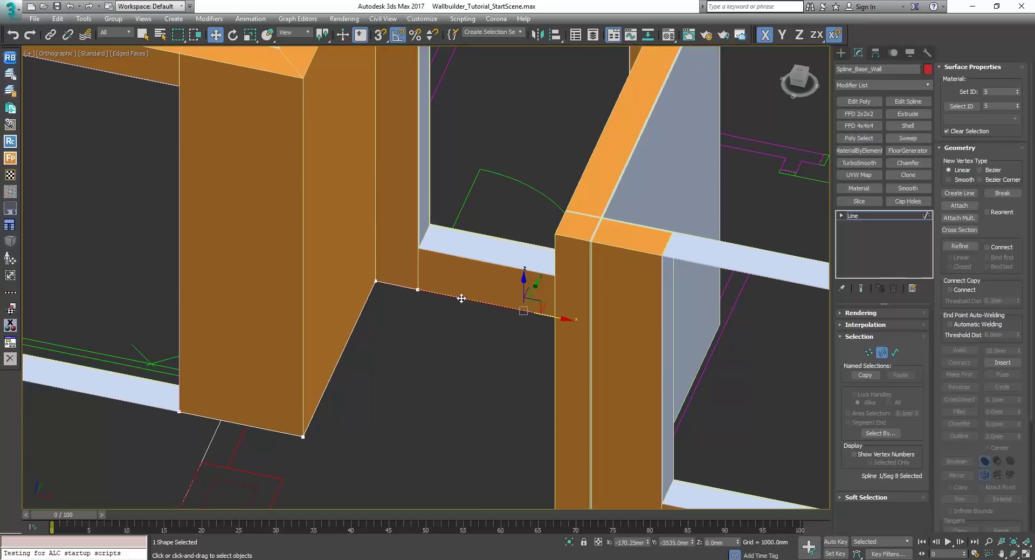
click(364, 307)
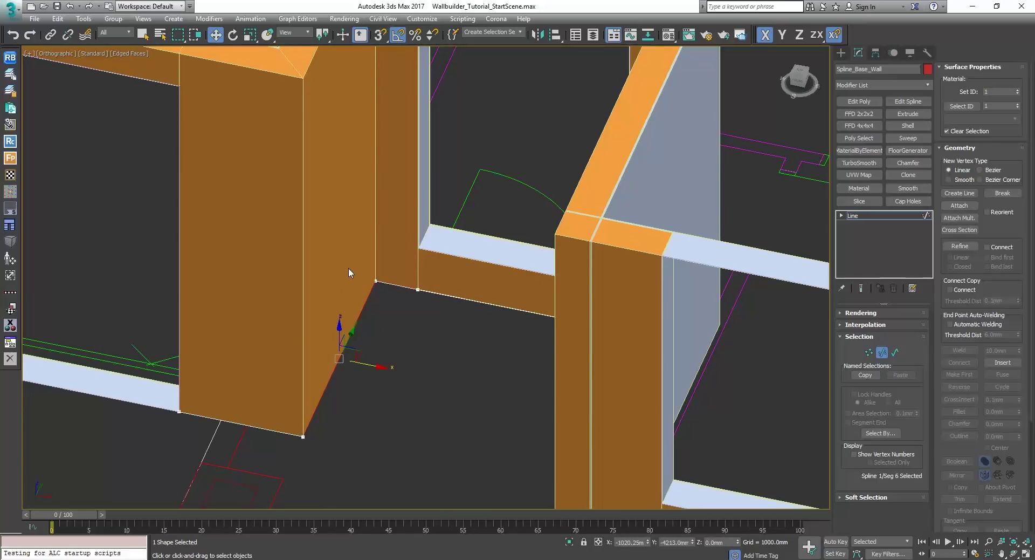
Step: Select the short wall segment beside the entry door and the adjoining return segment, and set their material ID to 1
scroll(349, 268, down, 3)
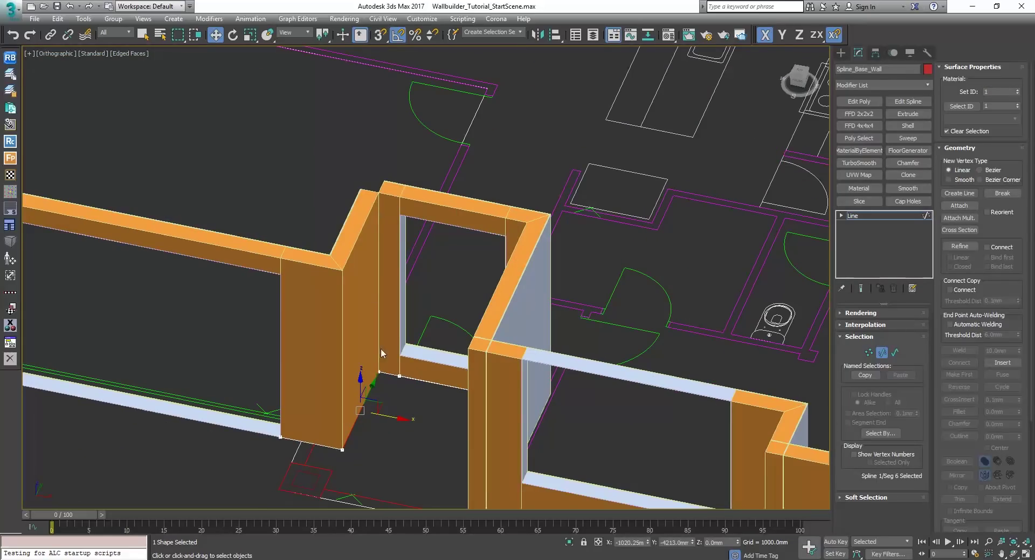
scroll(381, 348, up, 2)
ctrl+click(390, 384)
alt+middle_drag(390, 385, 449, 350)
text(q)
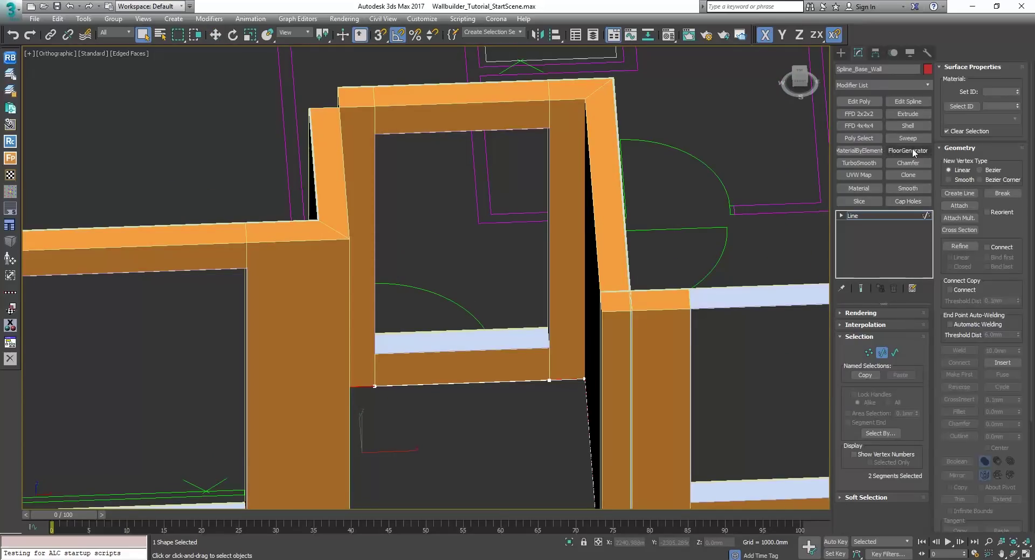
text(1)
key(Return)
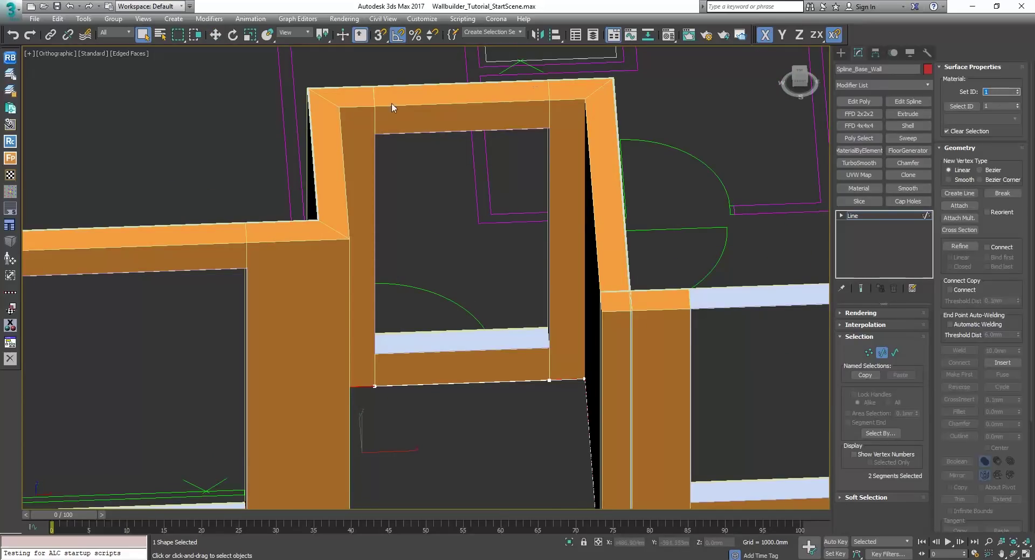
Step: Set the material ID of the entry side wall segment and the adjoining segment before the front window to 1
alt+middle_drag(392, 108, 659, 383)
key(ctrl+b)
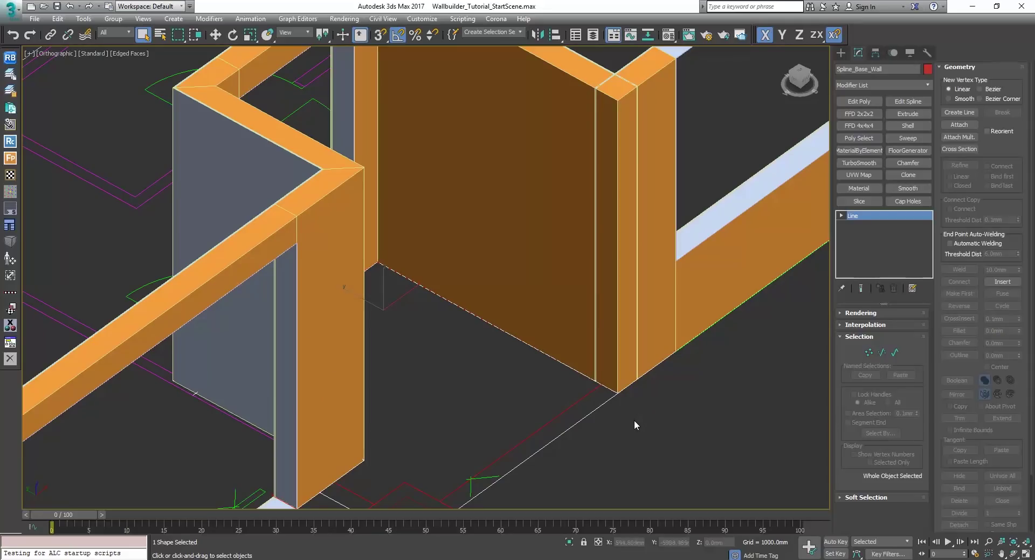
key(2)
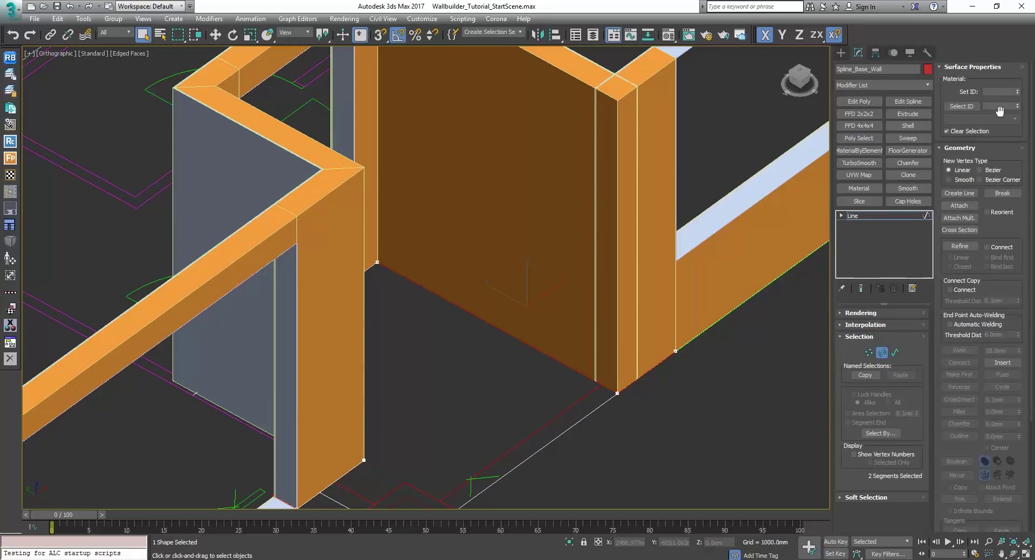
click(999, 91)
text(2)
key(Return)
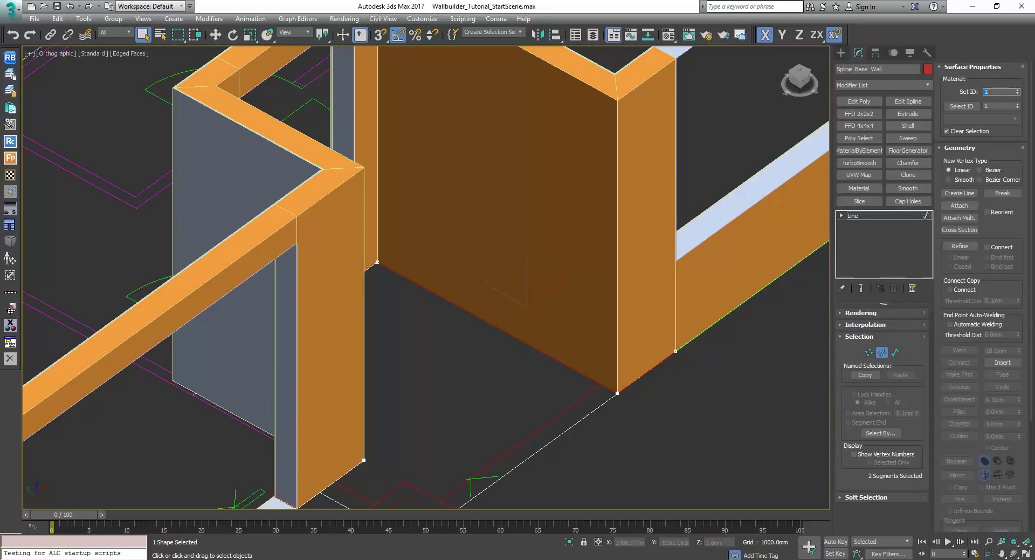
Step: Select the three segments around the projecting pier beyond the front window and give them one shared material ID to clean the corners
scroll(708, 204, down, 4)
alt+middle_drag(707, 203, 610, 167)
scroll(649, 243, up, 3)
middle_drag(776, 227, 688, 278)
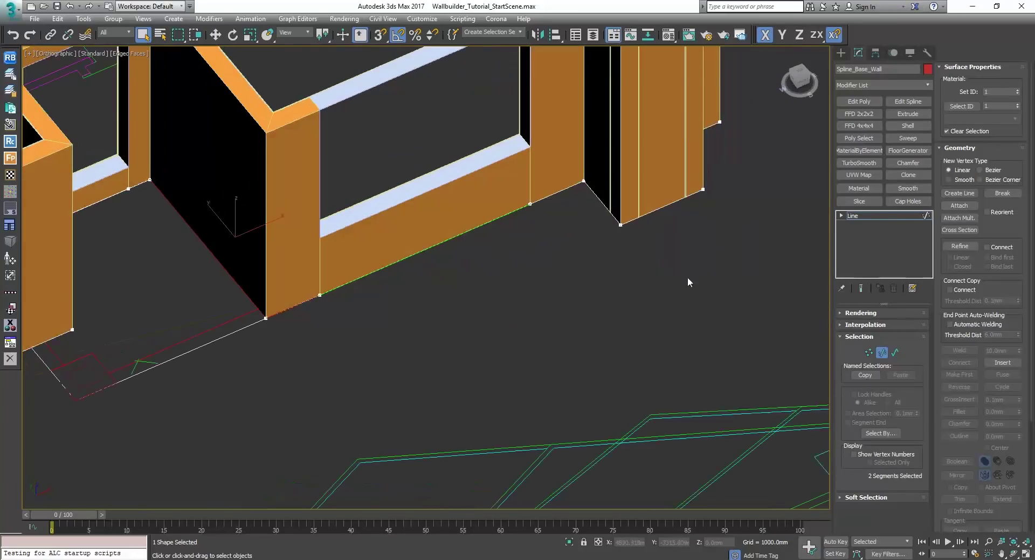
drag(716, 259, 613, 161)
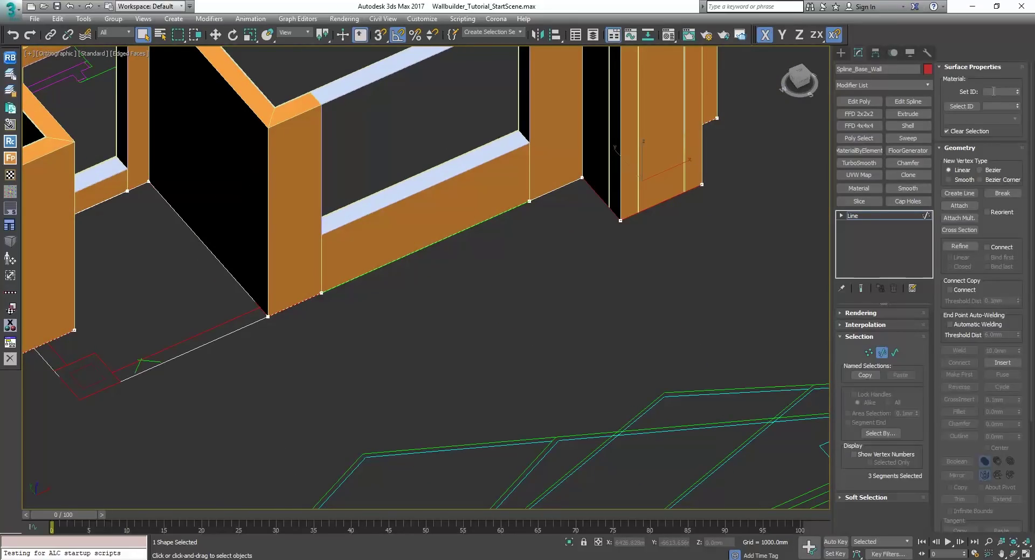
alt+middle_drag(684, 215, 478, 271)
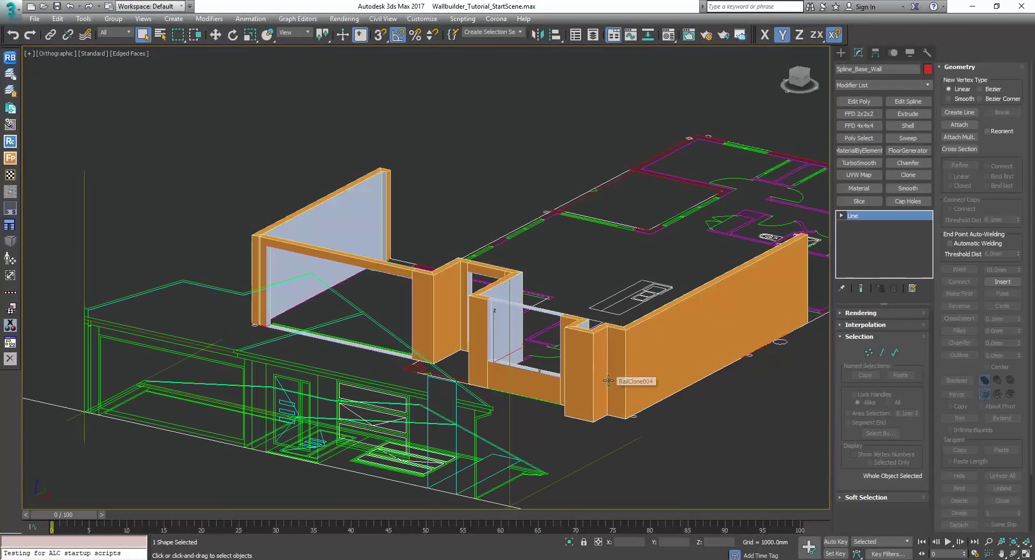
middle_drag(610, 380, 555, 347)
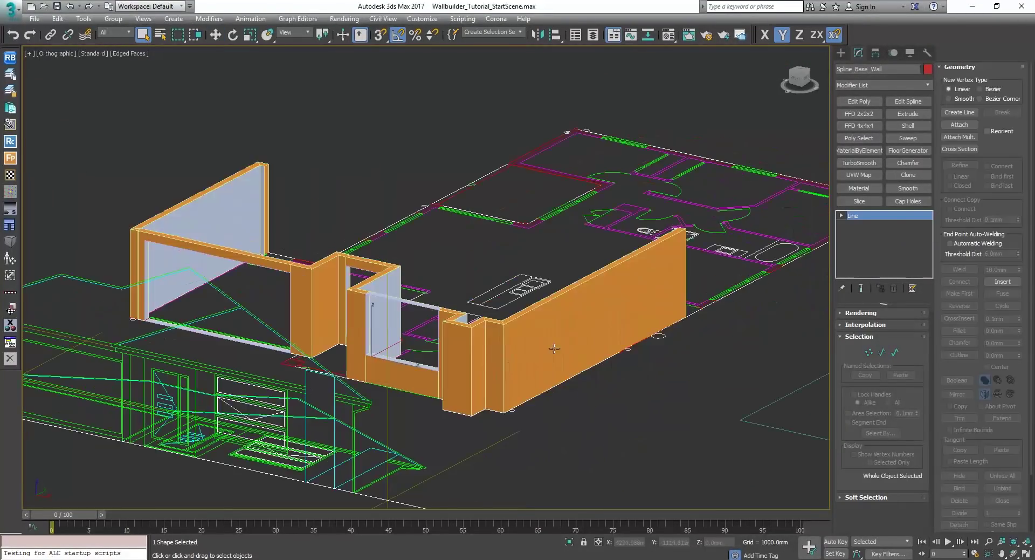
scroll(579, 349, down, 2)
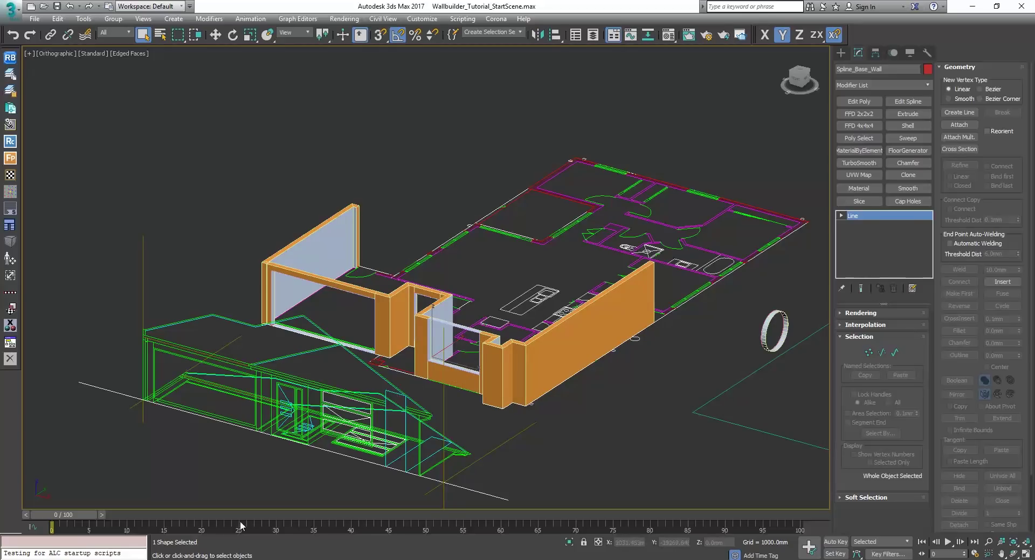
Step: Switch to the RC_Walls06.max scene and examine the RailClone wall style's node graph with its per-Material ID groups
mouse_move(172, 559)
click(220, 534)
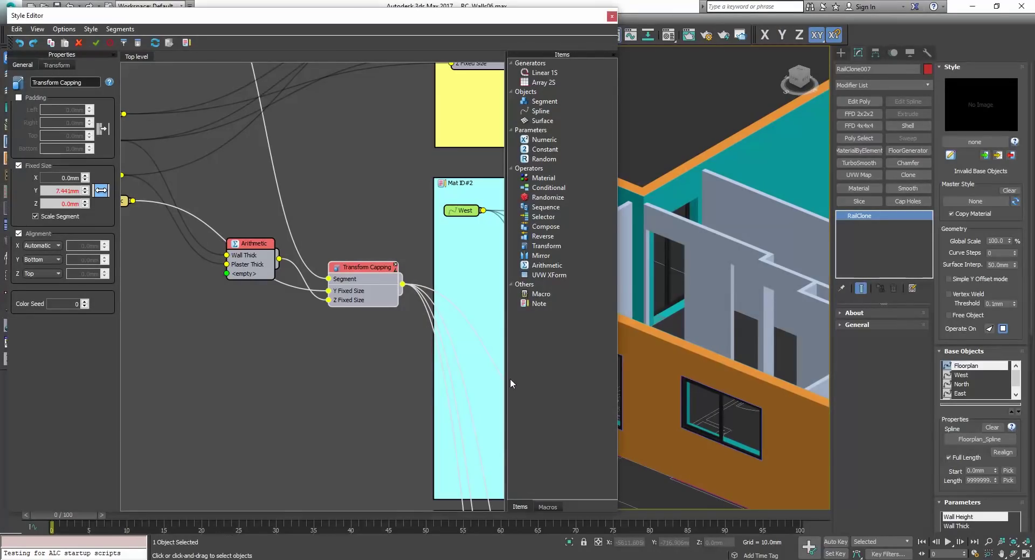
scroll(696, 288, down, 3)
alt+middle_drag(705, 333, 743, 318)
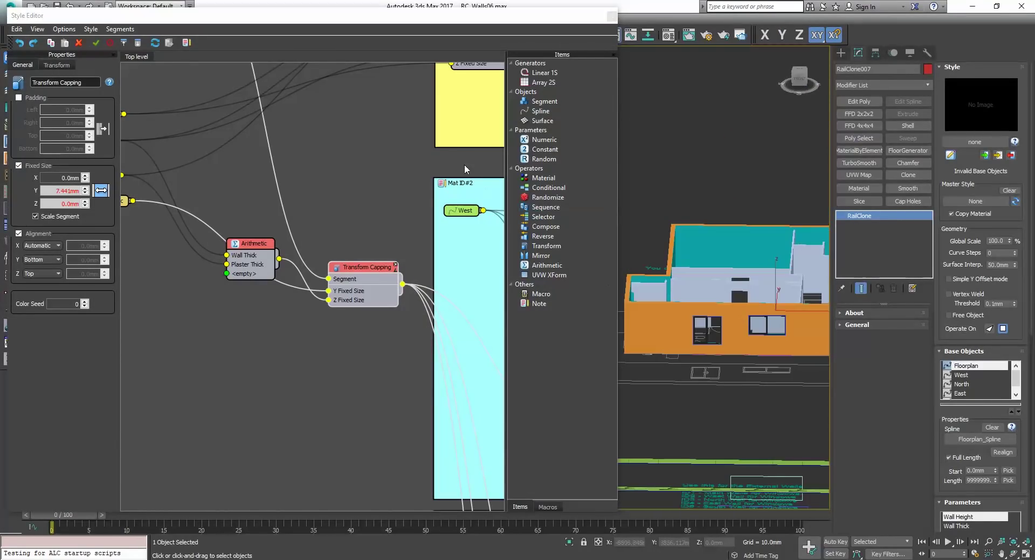
scroll(369, 278, down, 5)
middle_drag(313, 376, 284, 307)
scroll(325, 311, up, 5)
middle_drag(312, 198, 303, 381)
scroll(269, 288, down, 4)
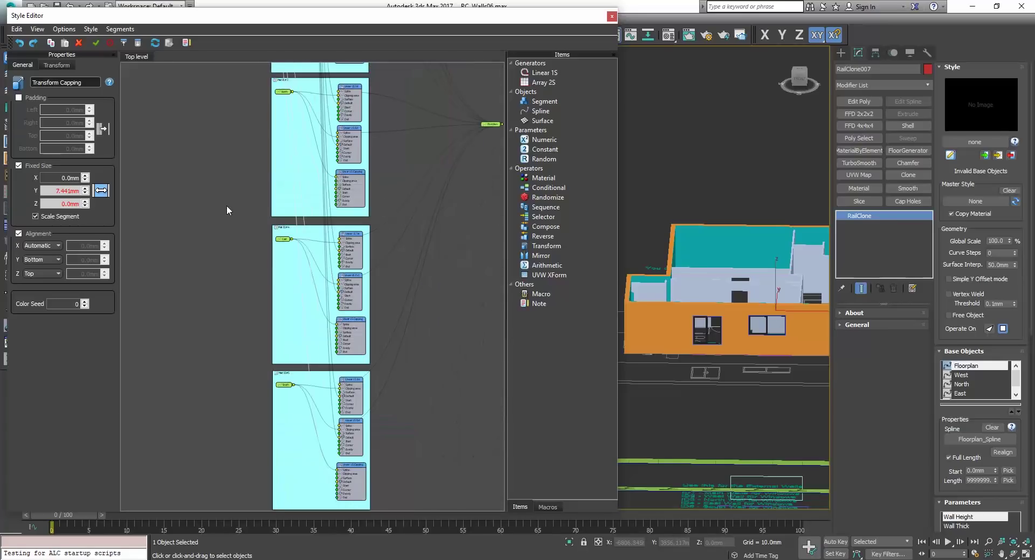
middle_drag(183, 76, 241, 375)
scroll(247, 261, down, 4)
scroll(248, 325, up, 4)
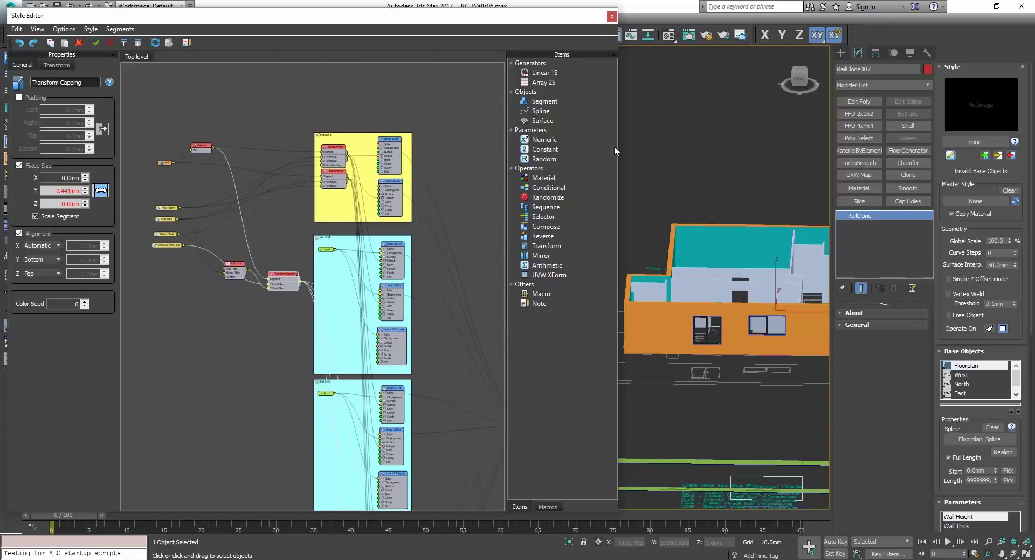
Step: Close the style editor and examine the completed RailClone house walls and openings from several angles
click(612, 16)
alt+middle_drag(723, 223, 739, 329)
scroll(623, 288, up, 5)
scroll(622, 287, down, 6)
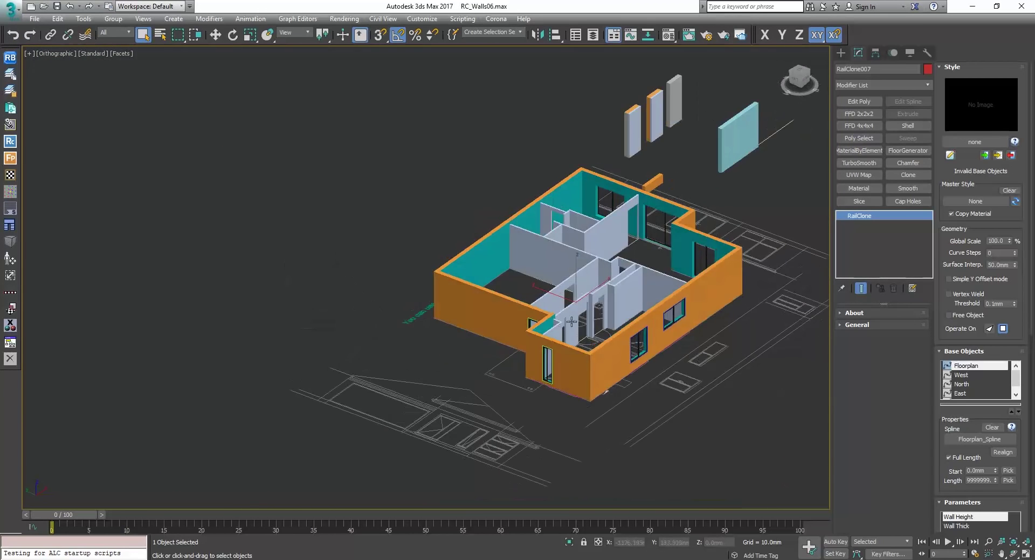
scroll(563, 343, up, 6)
scroll(563, 343, down, 5)
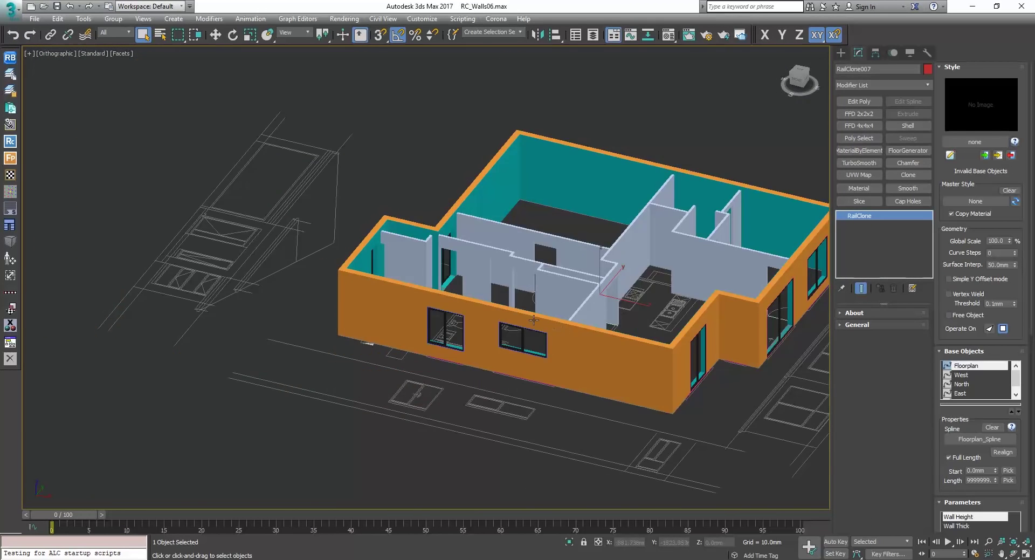
scroll(534, 320, up, 3)
scroll(529, 217, down, 5)
scroll(524, 307, up, 2)
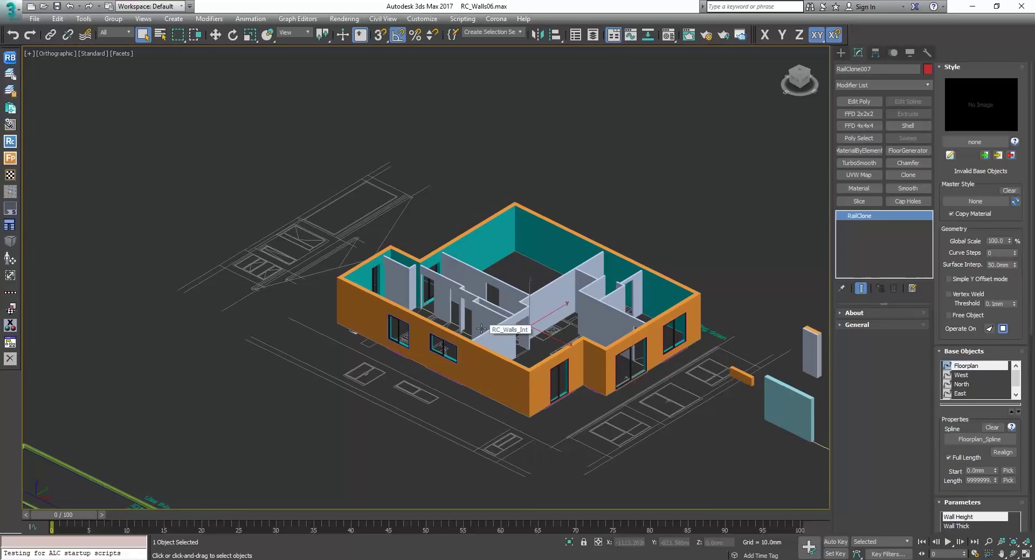
alt+middle_drag(417, 270, 615, 361)
scroll(491, 324, up, 2)
scroll(615, 361, down, 5)
scroll(511, 361, up, 4)
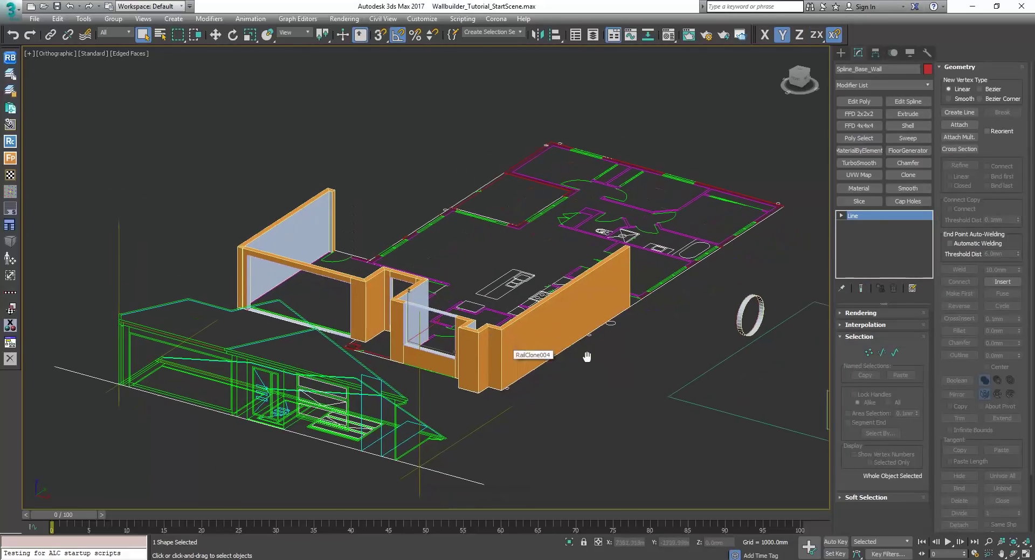
Step: In the Wallbuilder_Tutorial_StartScene scene, add an Edit Poly modifier to the RailClone004 wall and enter polygon level
middle_drag(587, 356, 582, 337)
click(534, 323)
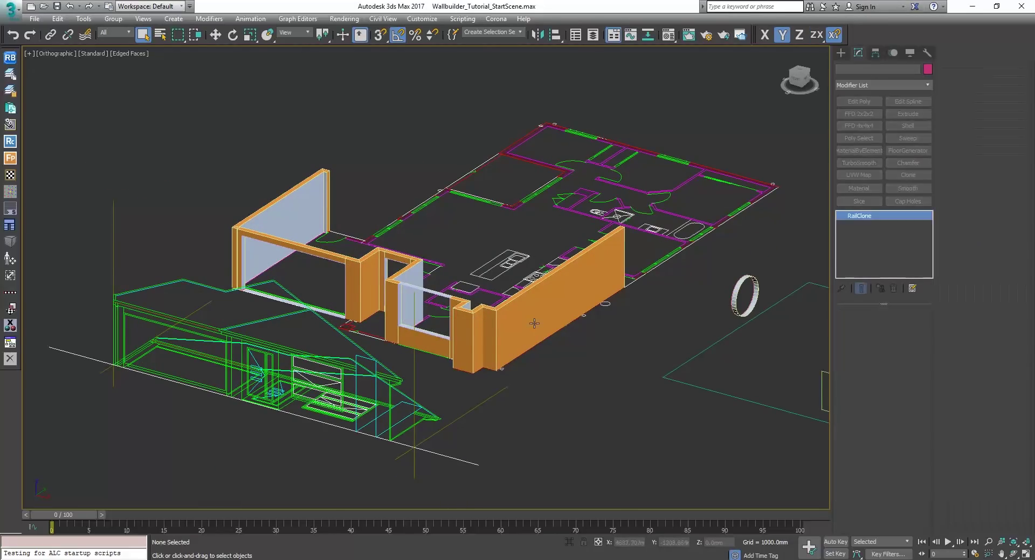
click(859, 102)
scroll(573, 282, up, 5)
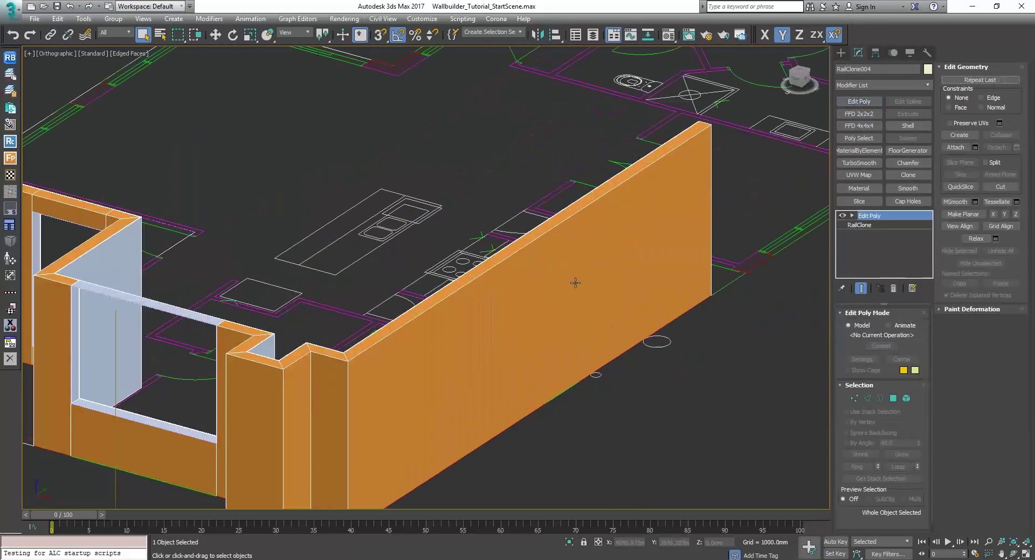
key(4)
Step: Select the outer faces of the long side wall and its two adjoining corner returns, and detach them as a separate object
scroll(410, 398, up, 3)
middle_drag(410, 399, 455, 302)
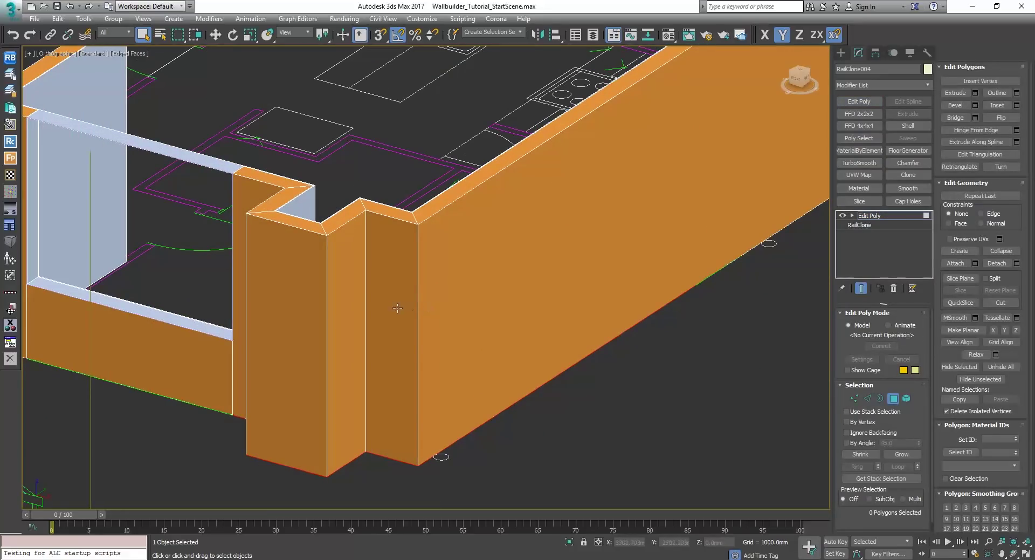
click(363, 290)
ctrl+click(393, 291)
ctrl+click(507, 266)
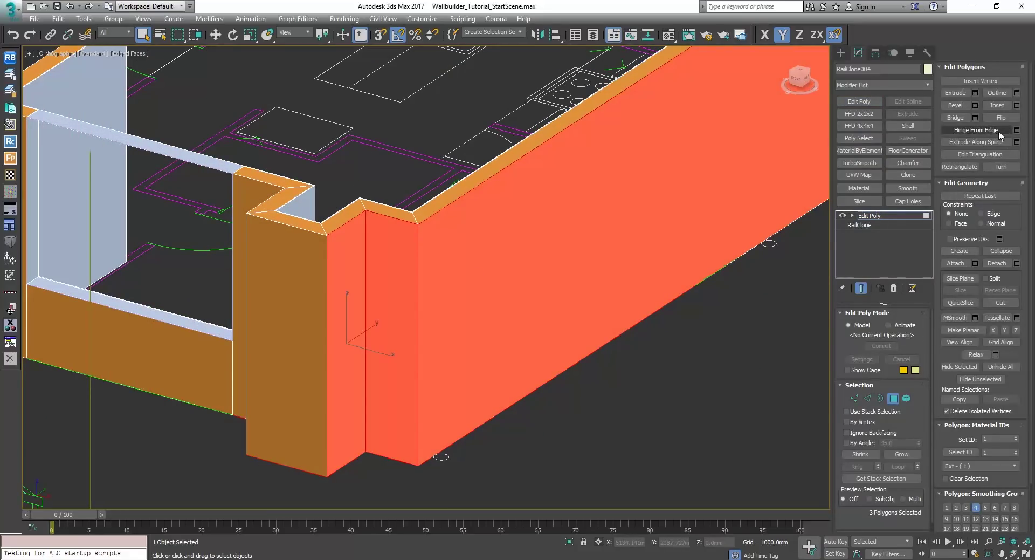
click(992, 264)
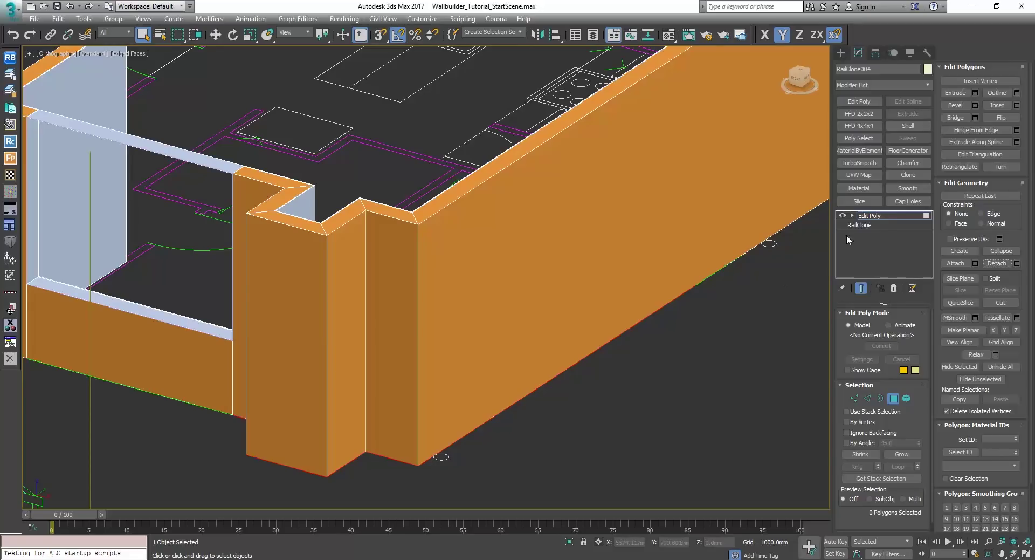
Step: Remove the Edit Poly modifier from the RailClone wall, and isolate the detached wall faces
click(885, 216)
click(893, 289)
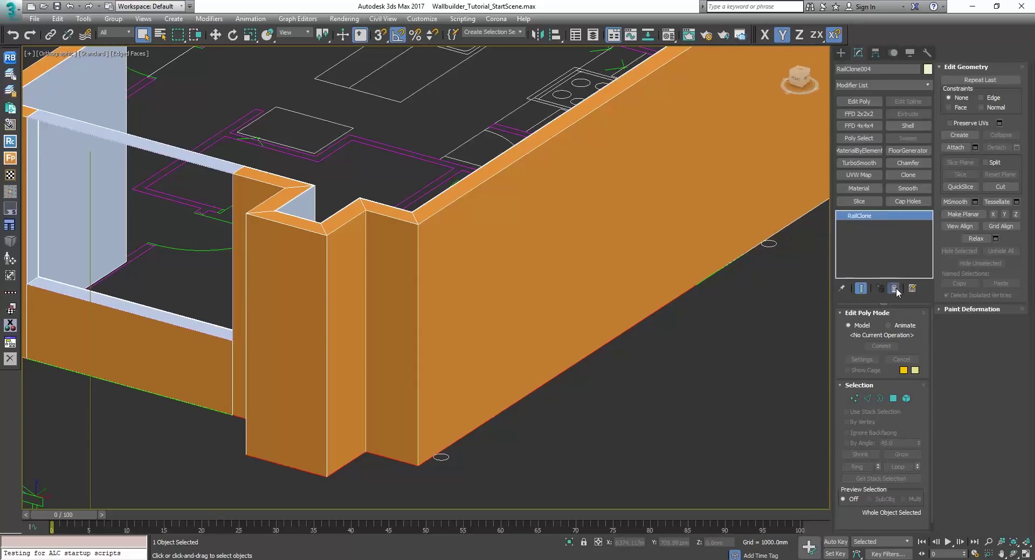
click(591, 269)
scroll(540, 268, down, 5)
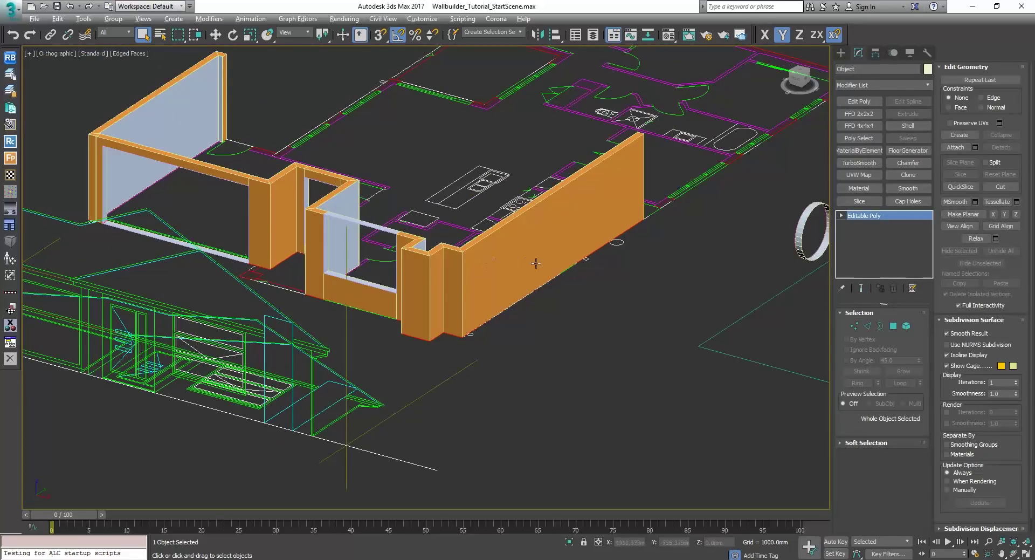
key(alt+q)
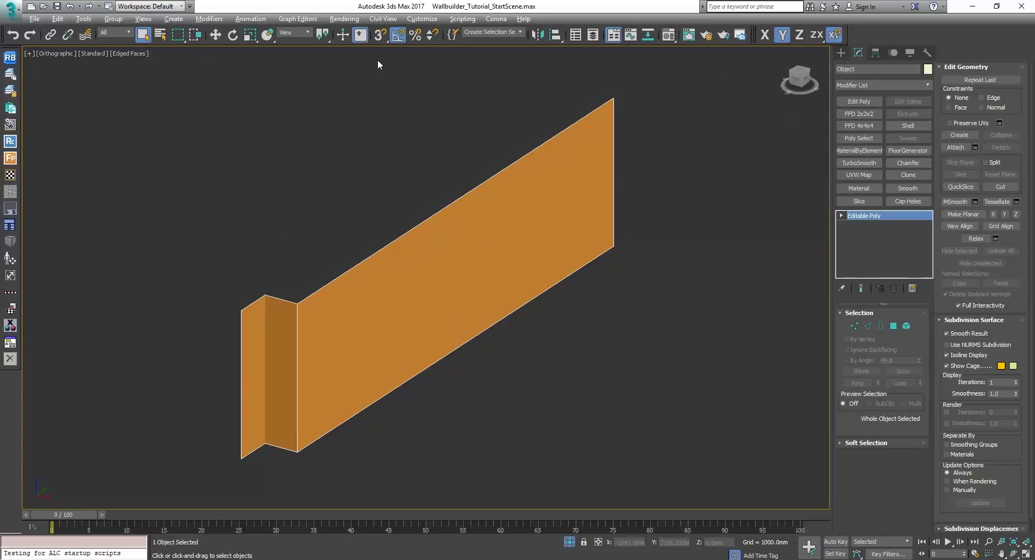
Step: Run the RailClone-to-faces script from the Downloads folder inside the user's home directory
click(462, 18)
click(475, 169)
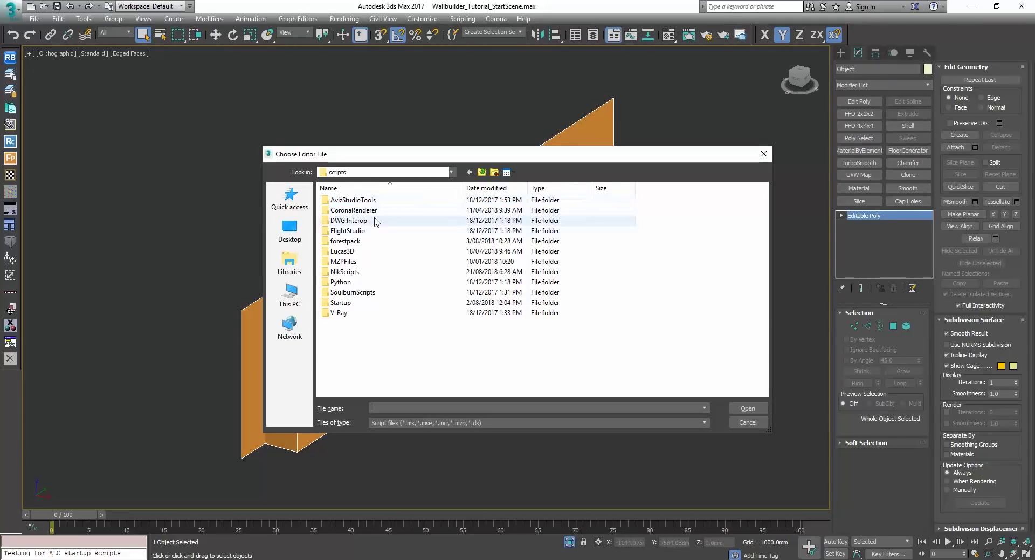
click(295, 271)
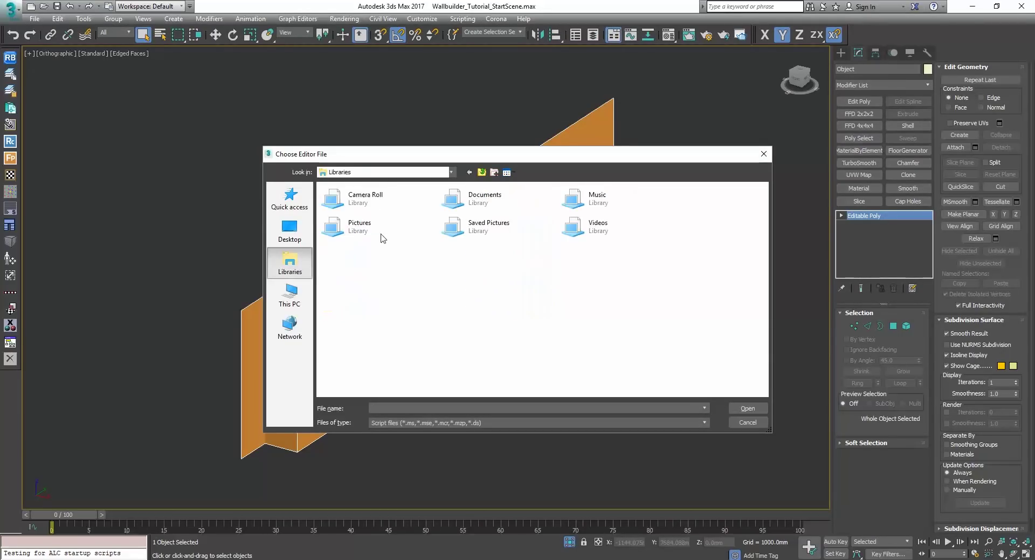
click(482, 172)
double_click(472, 203)
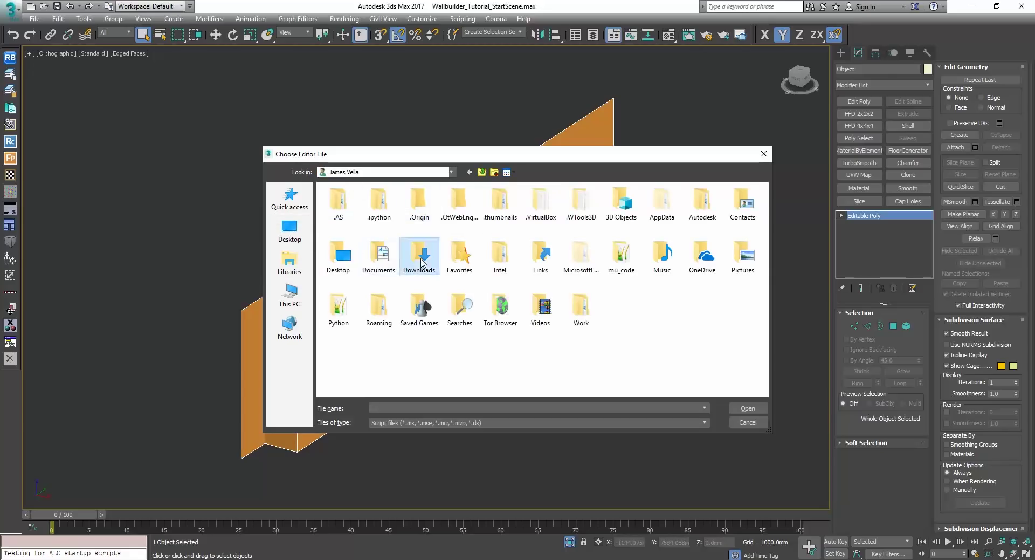
double_click(424, 263)
double_click(360, 201)
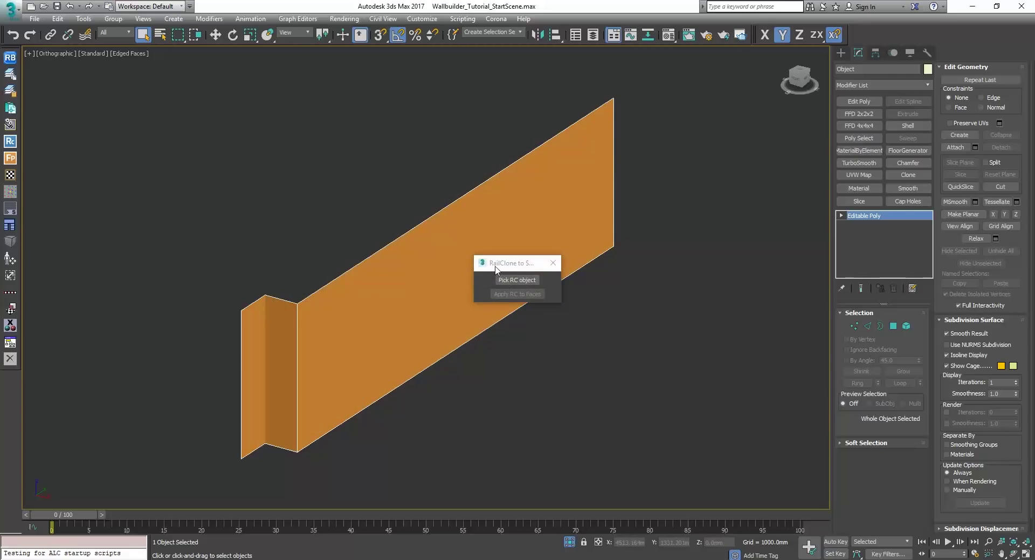
Step: End the isolation and isolate the detached wall faces together with the brick RailClone panel that has two openings
scroll(438, 324, down, 5)
scroll(573, 364, up, 5)
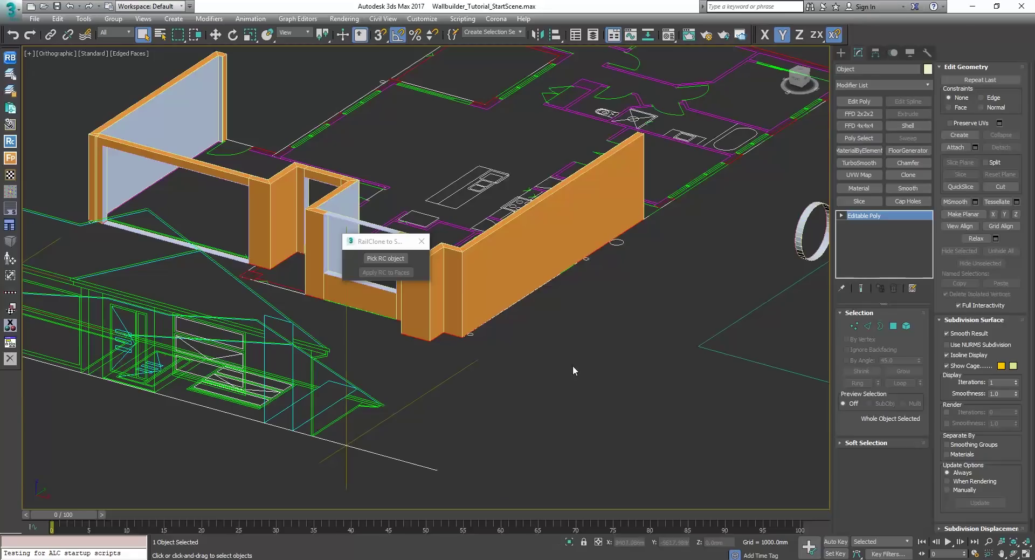
scroll(573, 334, down, 5)
middle_drag(768, 364, 733, 367)
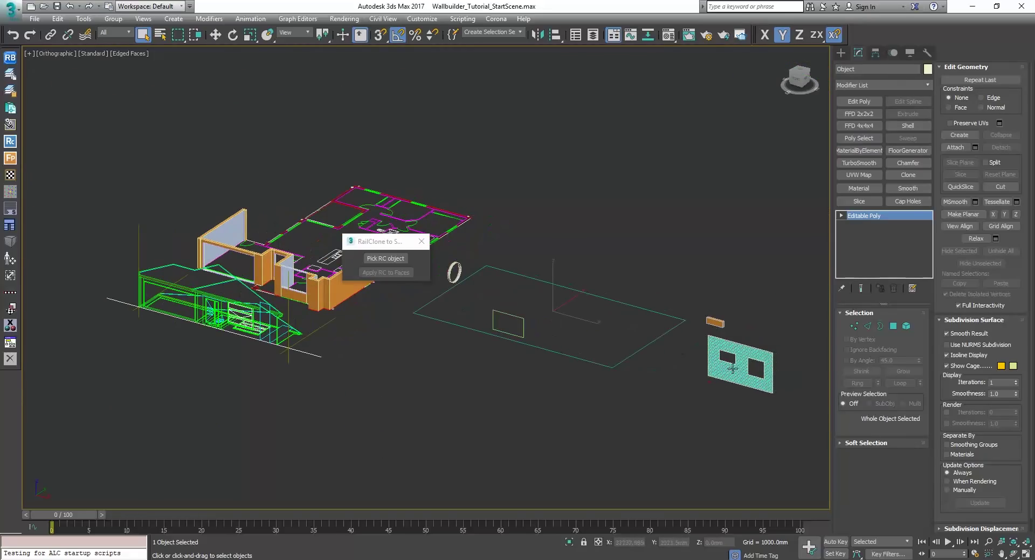
ctrl+click(735, 367)
key(alt+q)
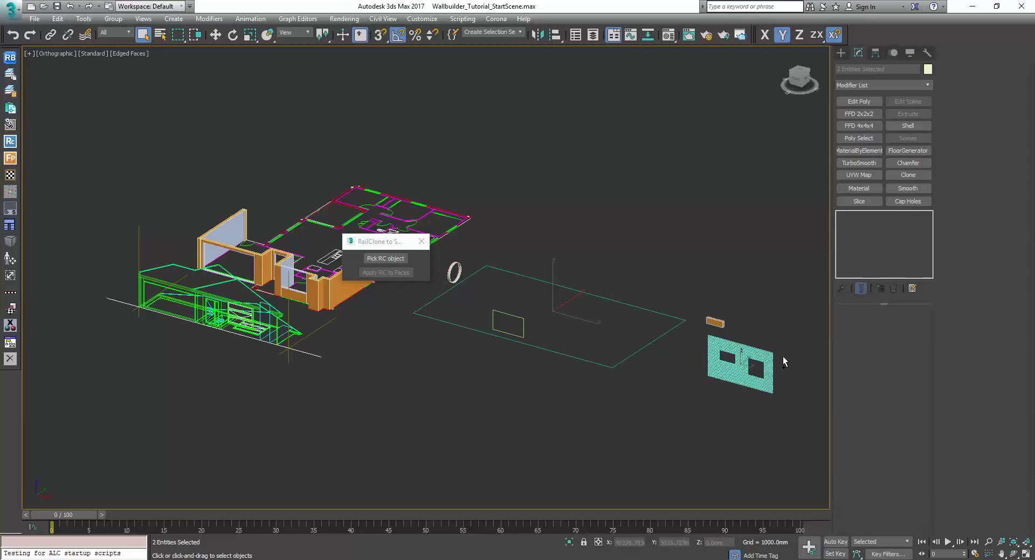
click(617, 423)
Step: Pick RailClone003 as the source RC object and apply it to the detached wall faces
click(393, 260)
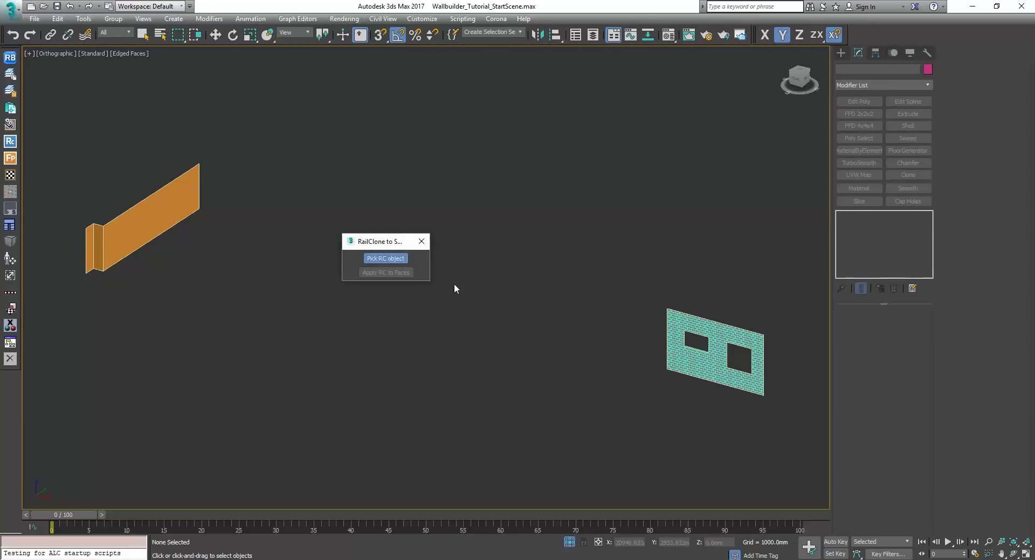
click(143, 228)
click(368, 273)
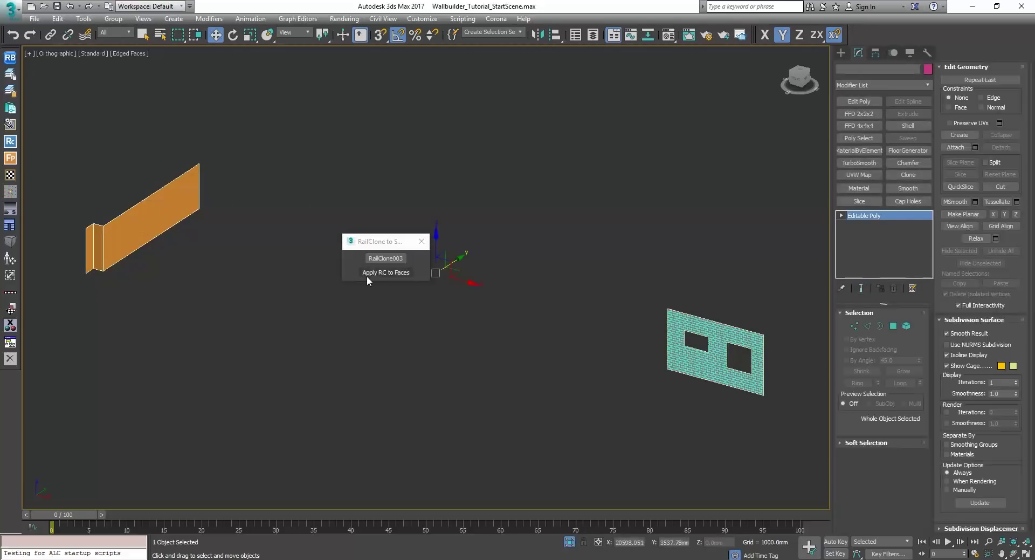
click(369, 273)
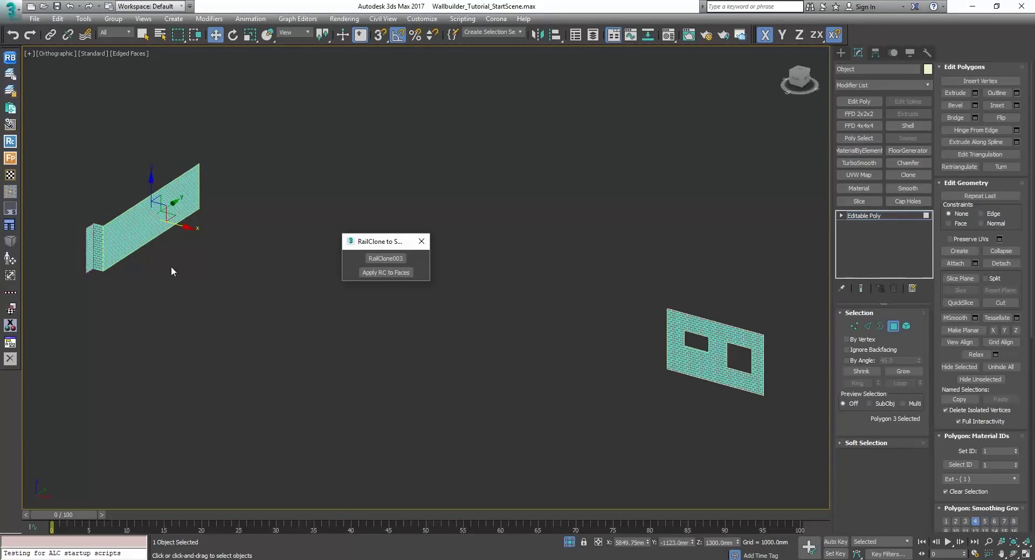
Step: Turn off the edged-faces display and end the isolation to show the brick-clad wall with the whole house
middle_drag(171, 254, 317, 244)
scroll(260, 213, up, 5)
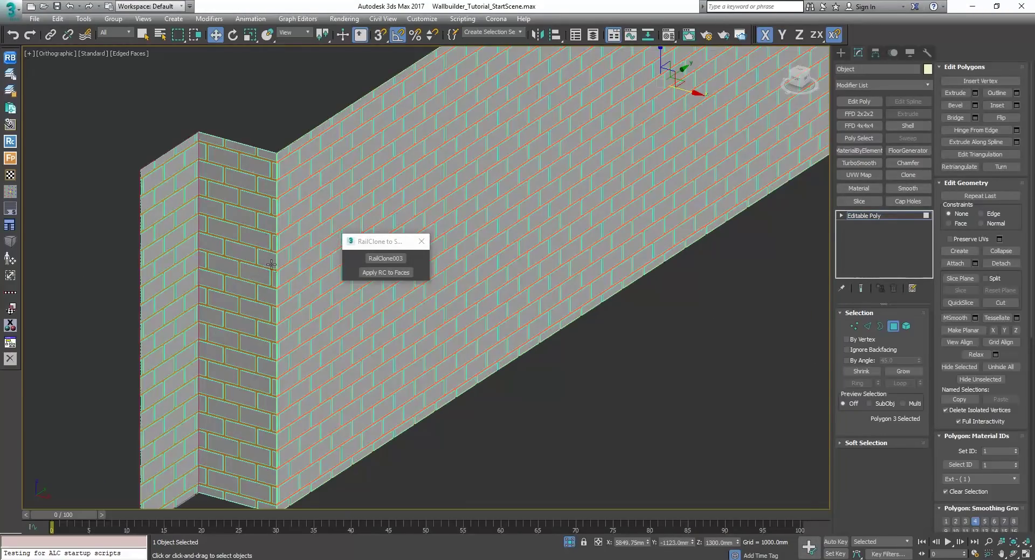
scroll(271, 267, down, 3)
key(F4)
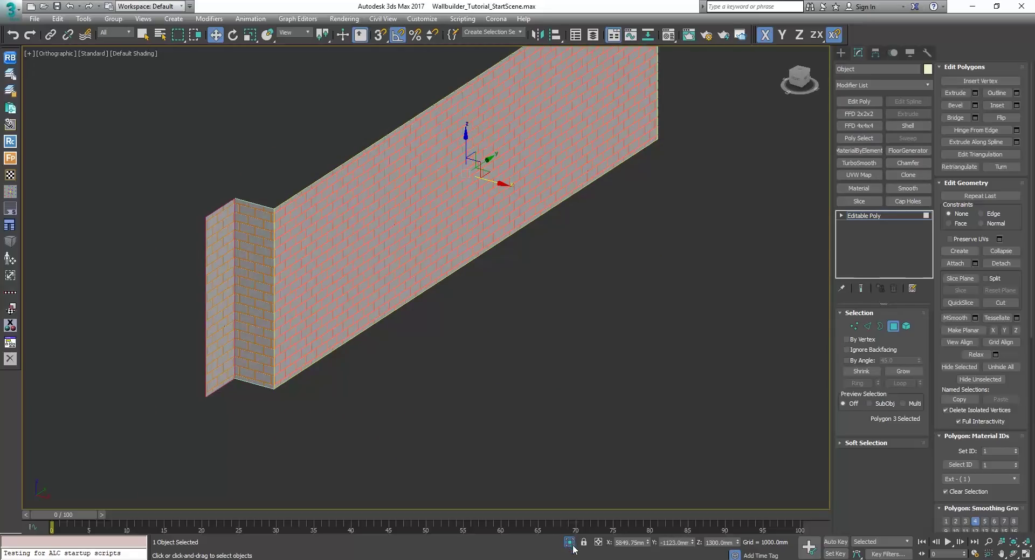
key(alt+q)
scroll(486, 358, up, 6)
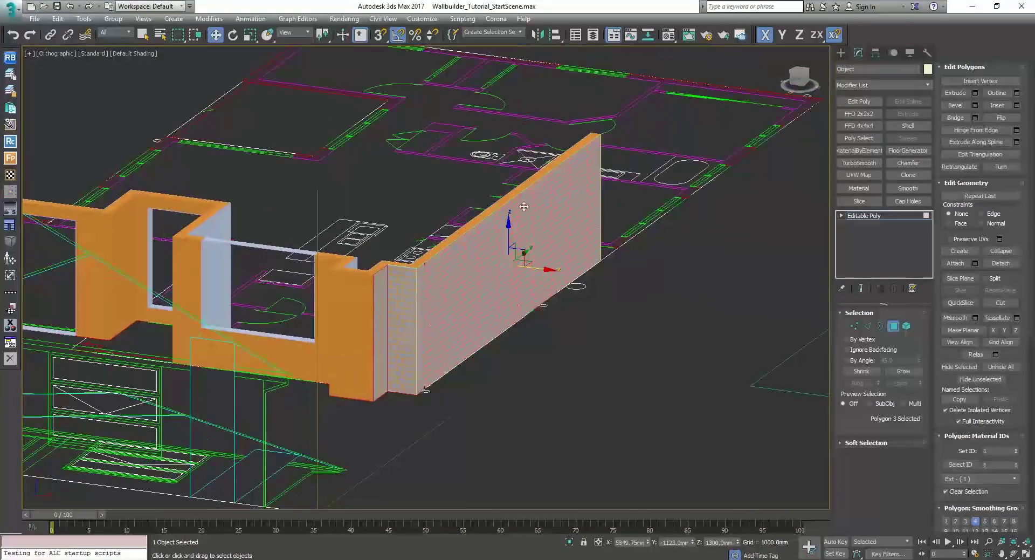
alt+middle_drag(290, 324, 714, 292)
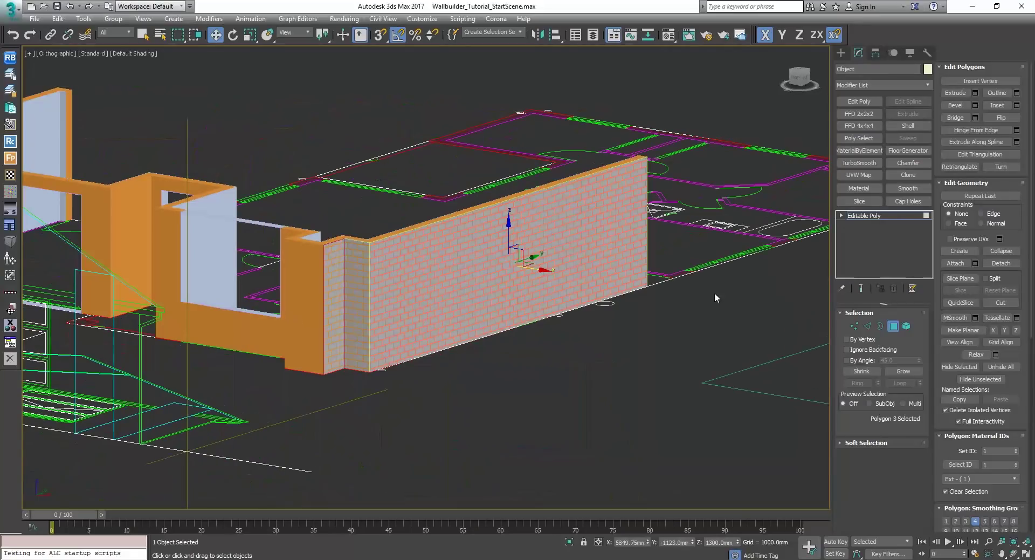
Step: Leave polygon level on the detached wall faces and examine the brick wall alongside the rest of the scene
click(894, 326)
key(q)
alt+middle_drag(416, 299, 444, 303)
scroll(512, 330, down, 8)
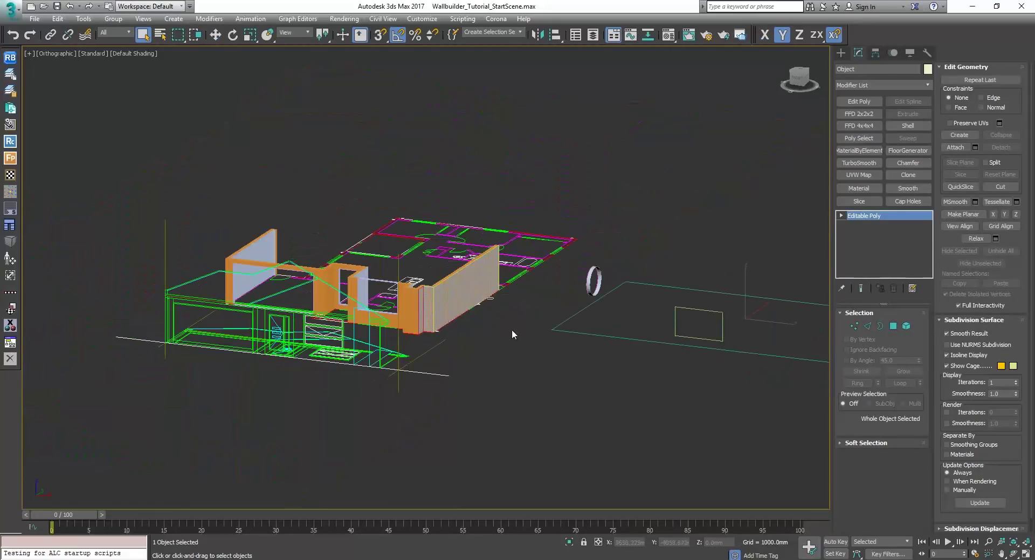
scroll(479, 349, up, 2)
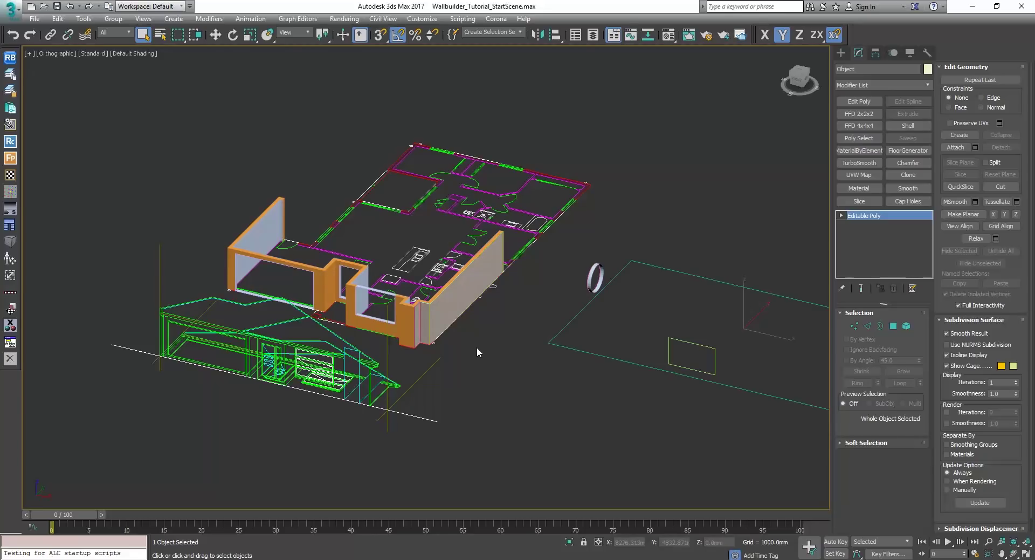
scroll(591, 347, up, 2)
middle_drag(590, 348, 389, 328)
scroll(456, 319, down, 6)
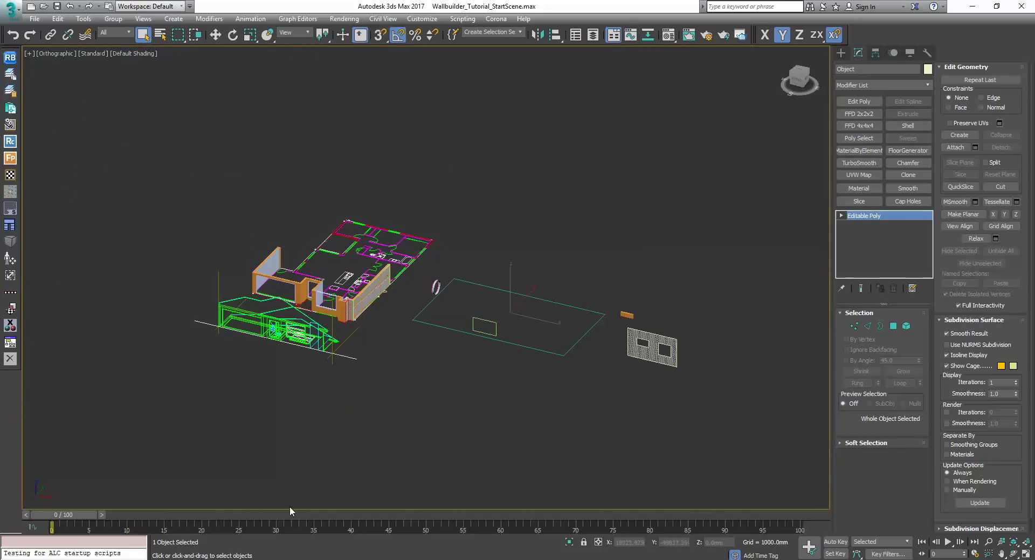